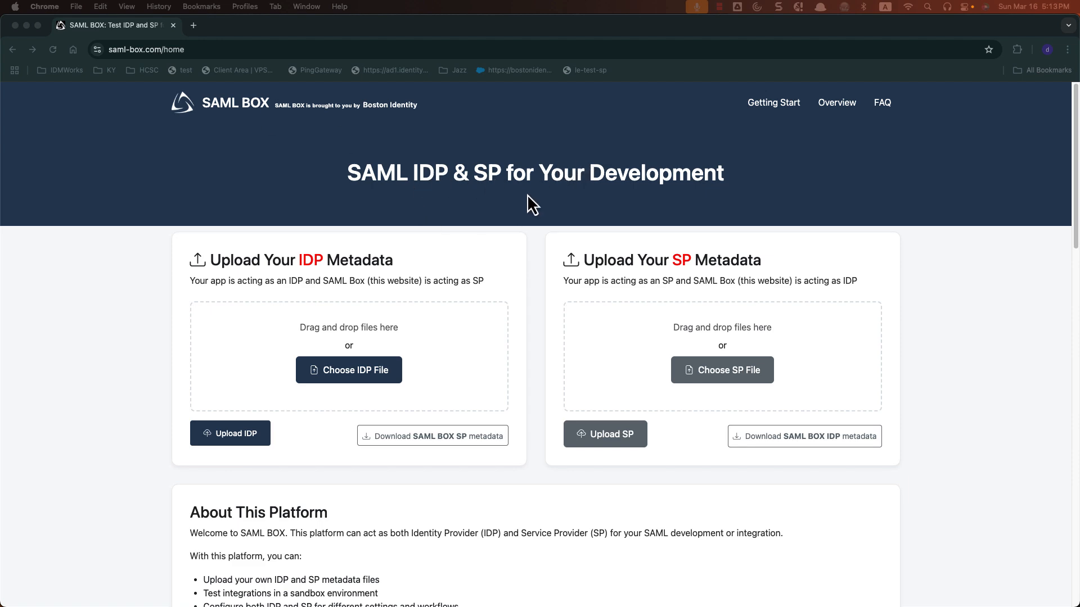
# Look through the SAML BOX home page, from the metadata upload areas to the usage steps and platform notes.
pyautogui.scroll(-5, 516, 197)
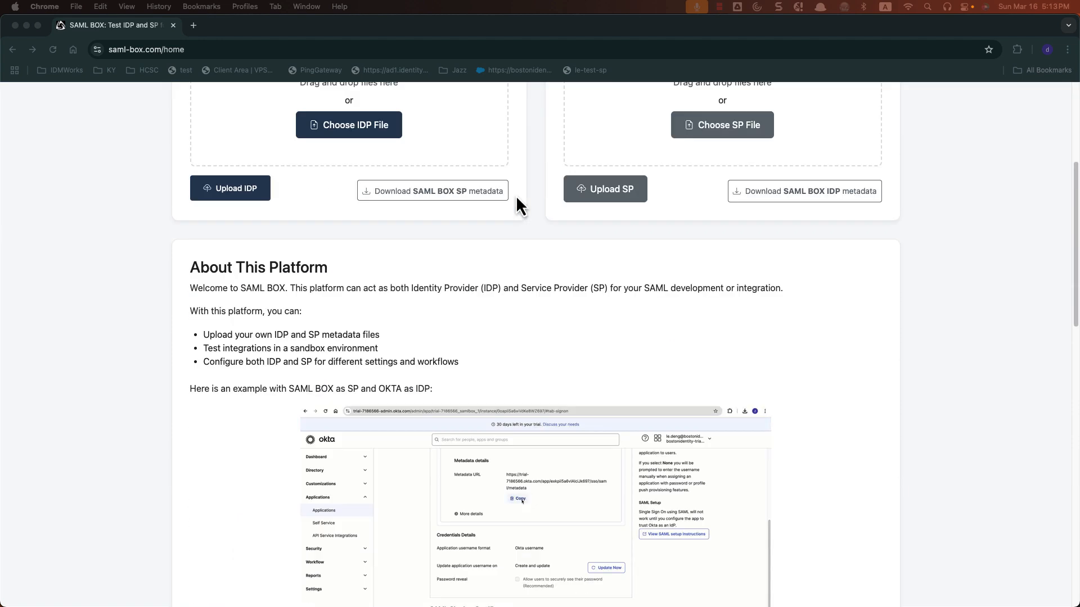
pyautogui.scroll(-5, 862, 244)
pyautogui.scroll(-10, 862, 246)
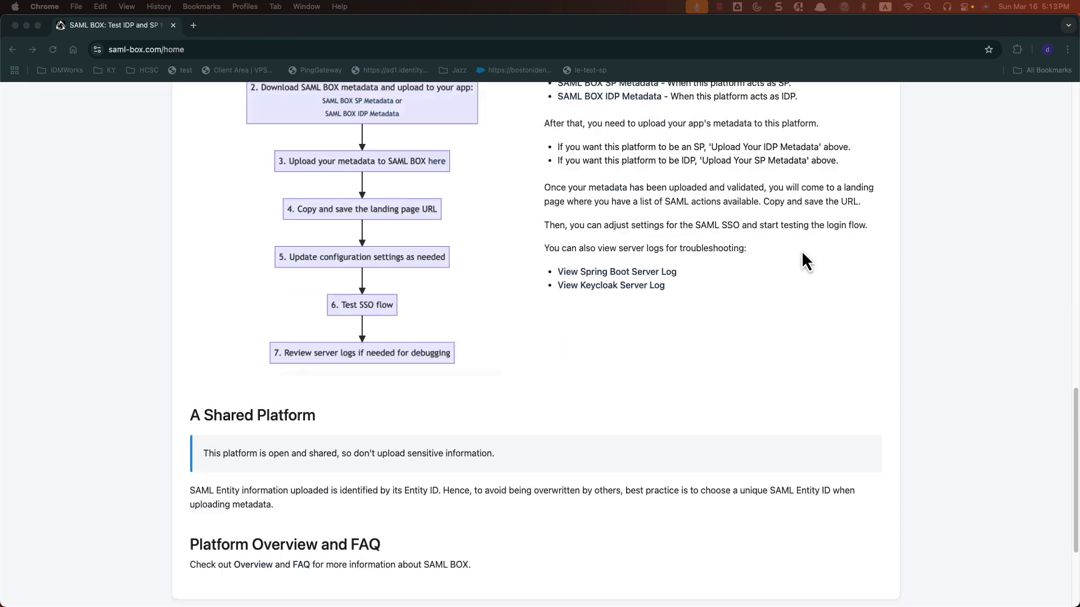
pyautogui.scroll(20, 817, 298)
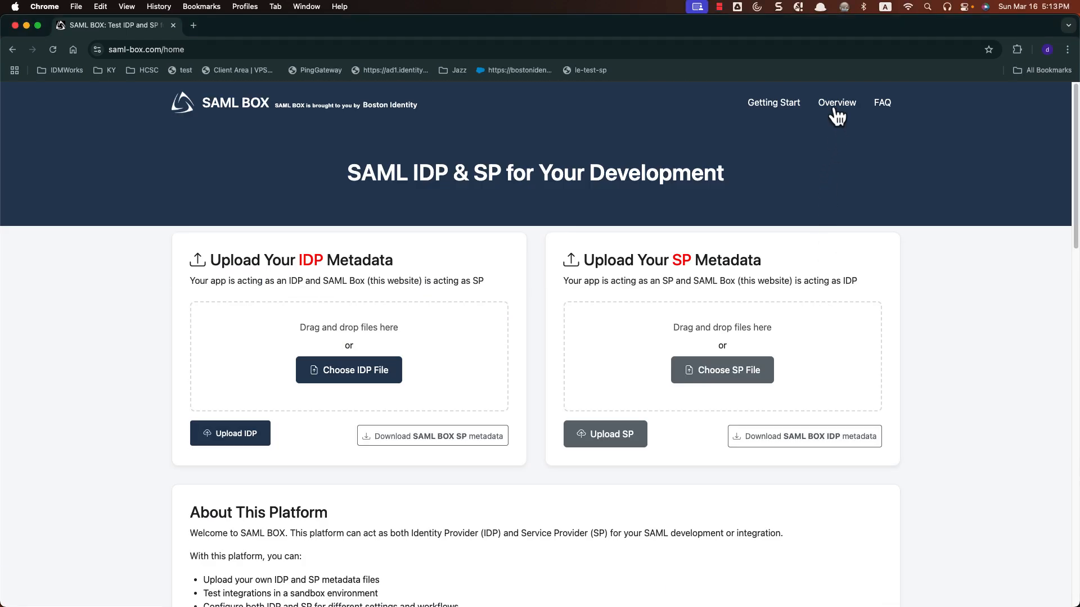
# Open the SAML BOX Overview page and skim its documentation on architecture, single logout and response encryption.
pyautogui.click(834, 112)
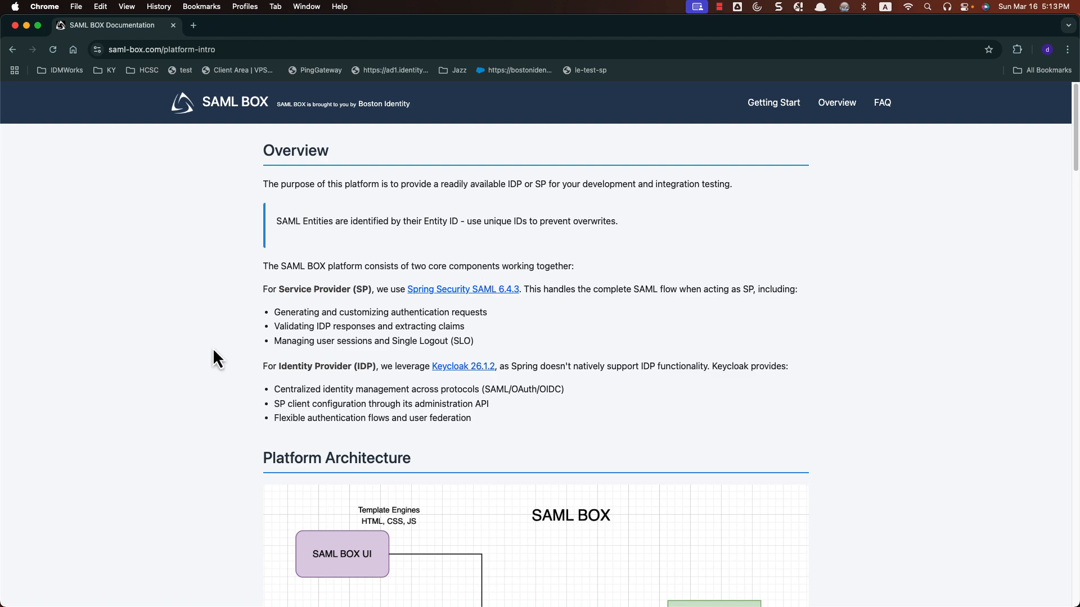
pyautogui.scroll(-15, 213, 355)
pyautogui.scroll(-10, 213, 348)
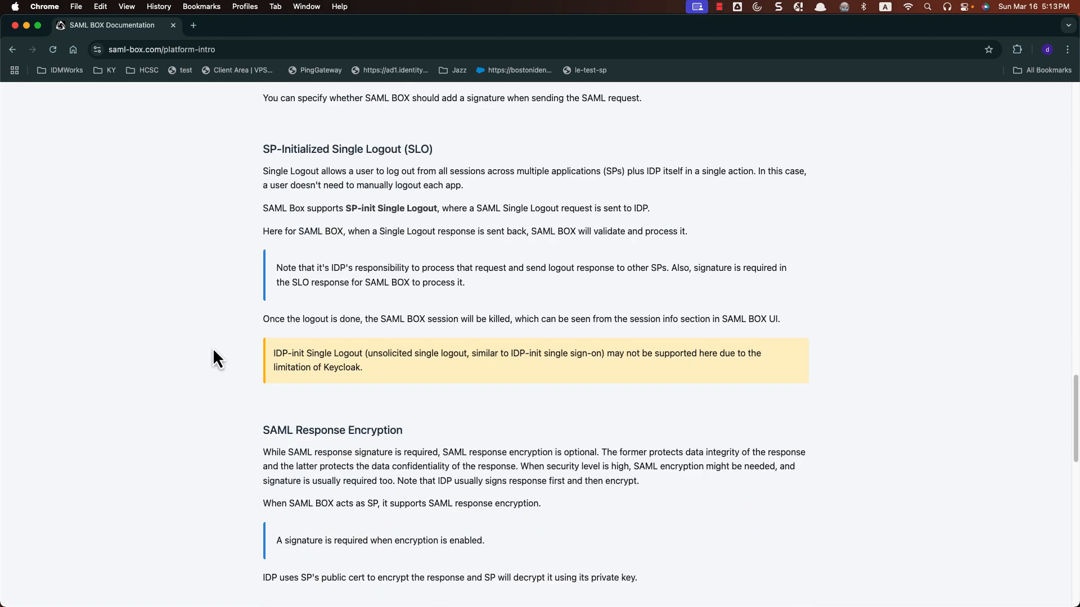
pyautogui.scroll(20, 820, 373)
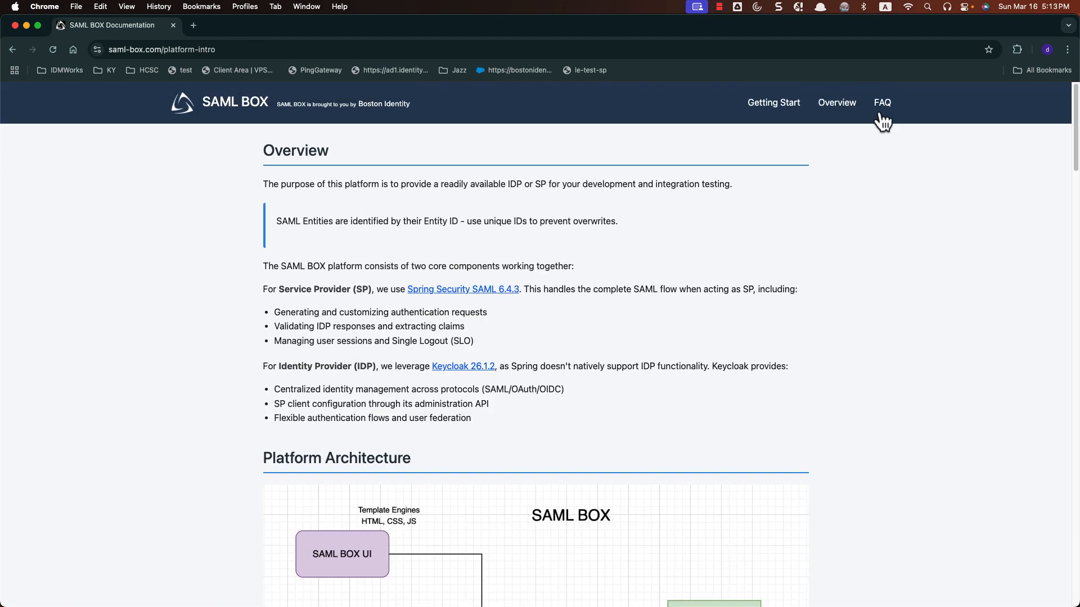
# View the FAQ page's list of questions and return to the SAML BOX home page.
pyautogui.click(881, 115)
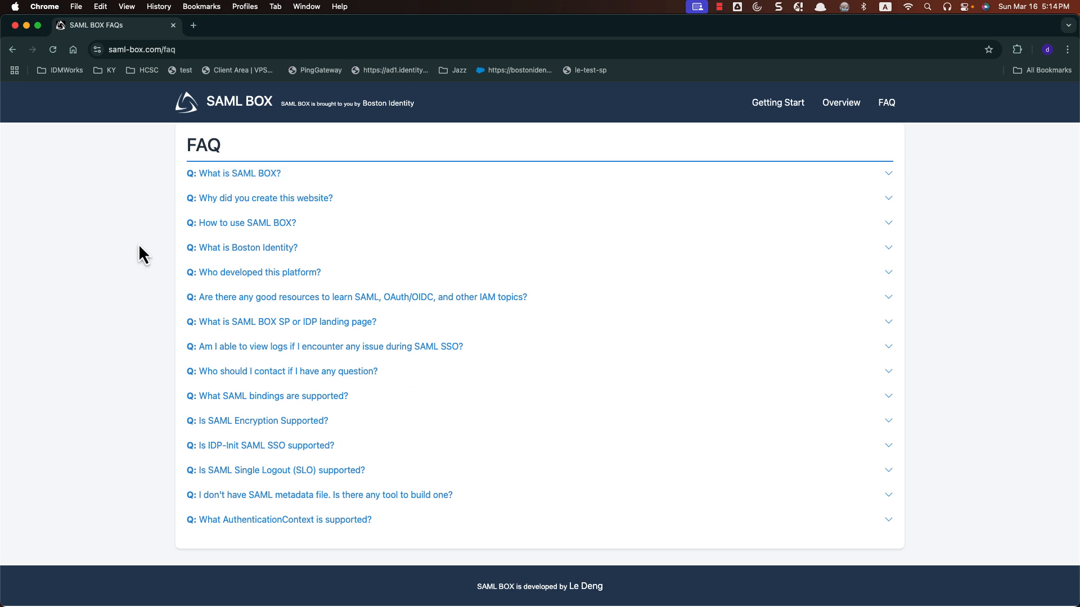
pyautogui.click(230, 112)
pyautogui.scroll(-2, 114, 224)
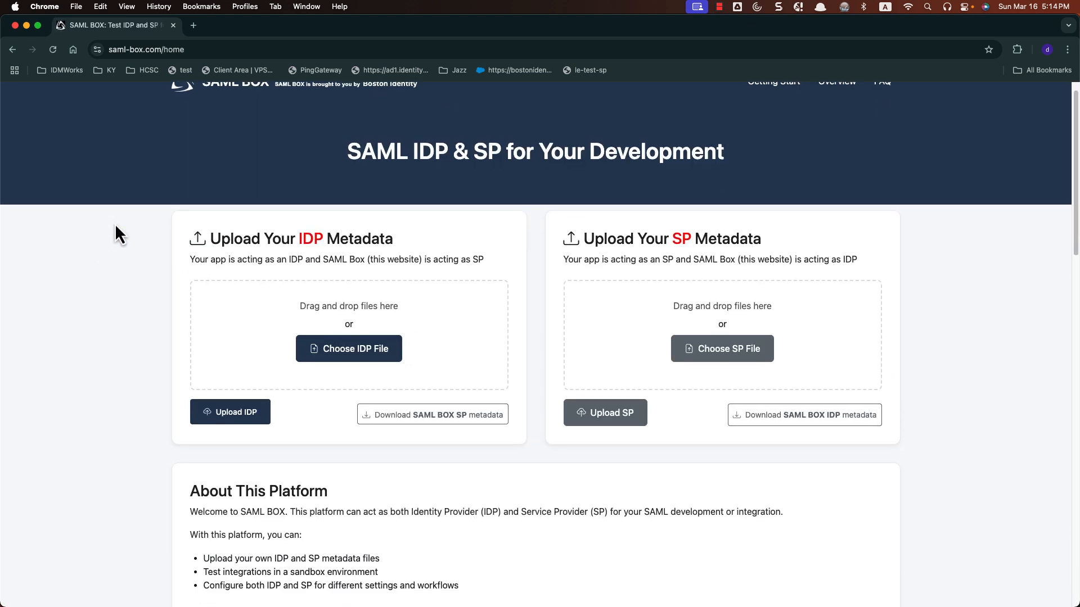
pyautogui.scroll(-1, 115, 224)
pyautogui.scroll(1, 115, 224)
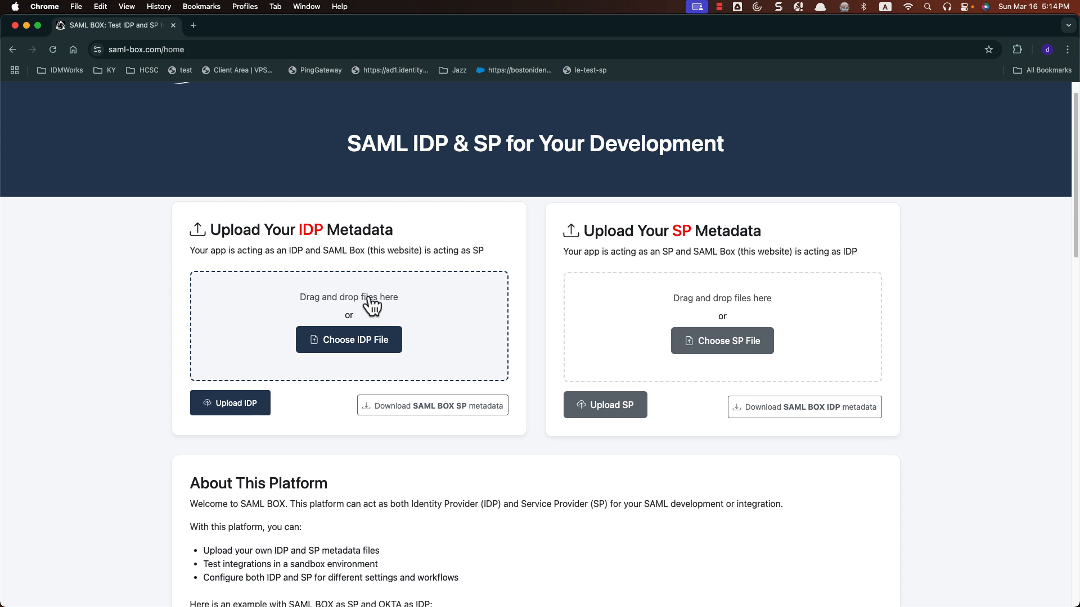
pyautogui.scroll(-1, 168, 315)
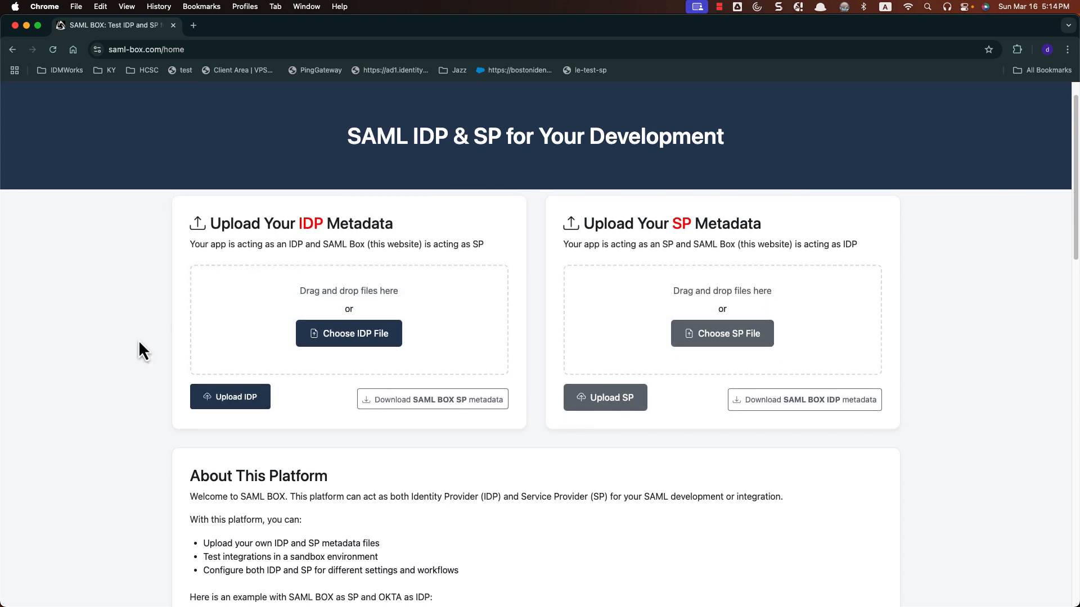
pyautogui.scroll(2, 140, 344)
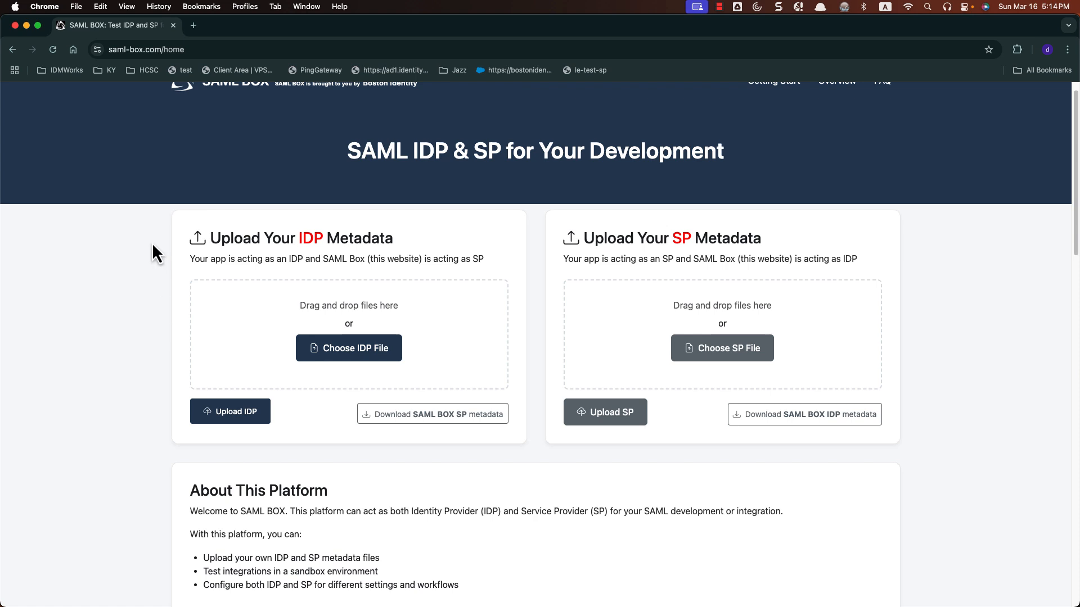
pyautogui.scroll(1, 137, 298)
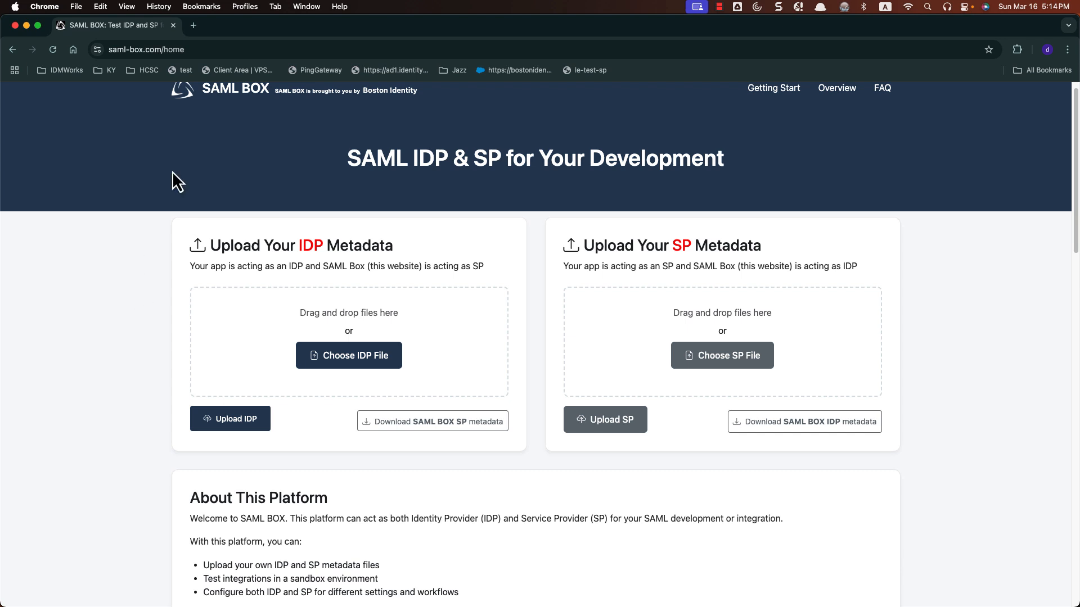
pyautogui.scroll(2, 259, 176)
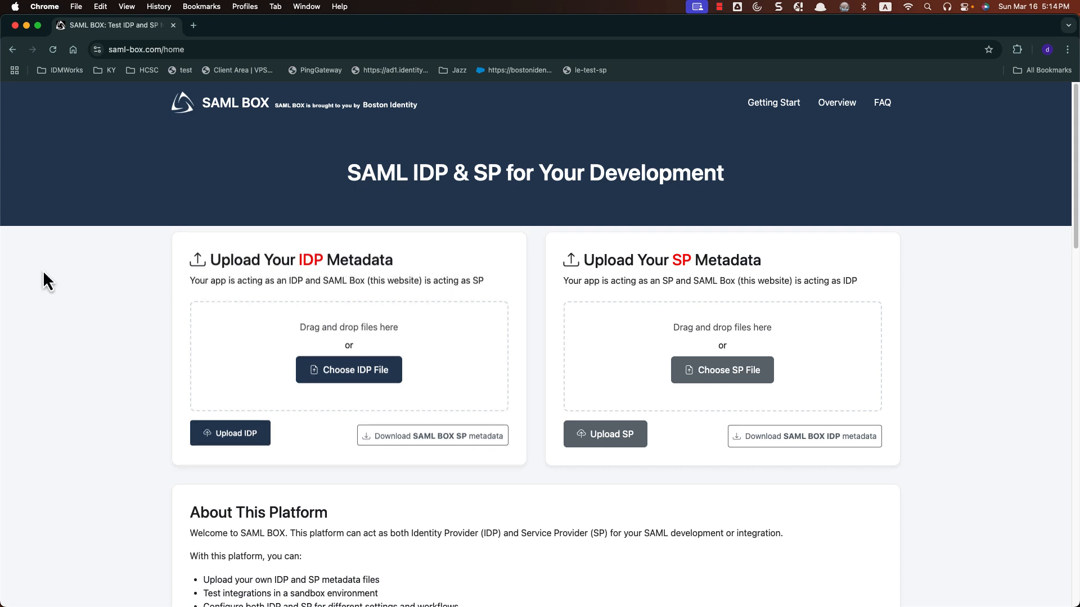
pyautogui.scroll(-1, 131, 355)
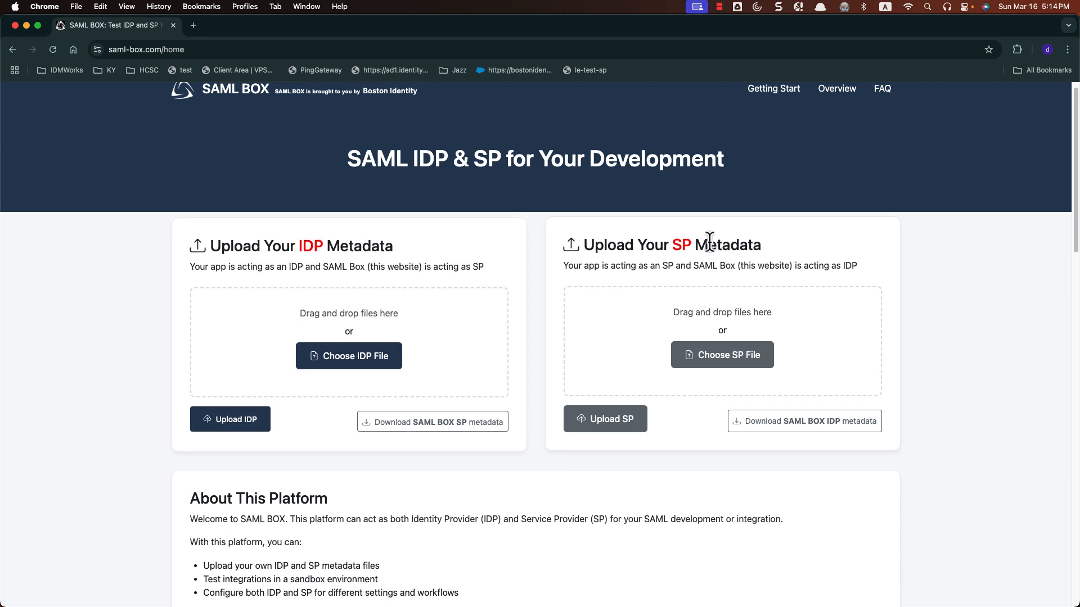
pyautogui.scroll(1, 682, 252)
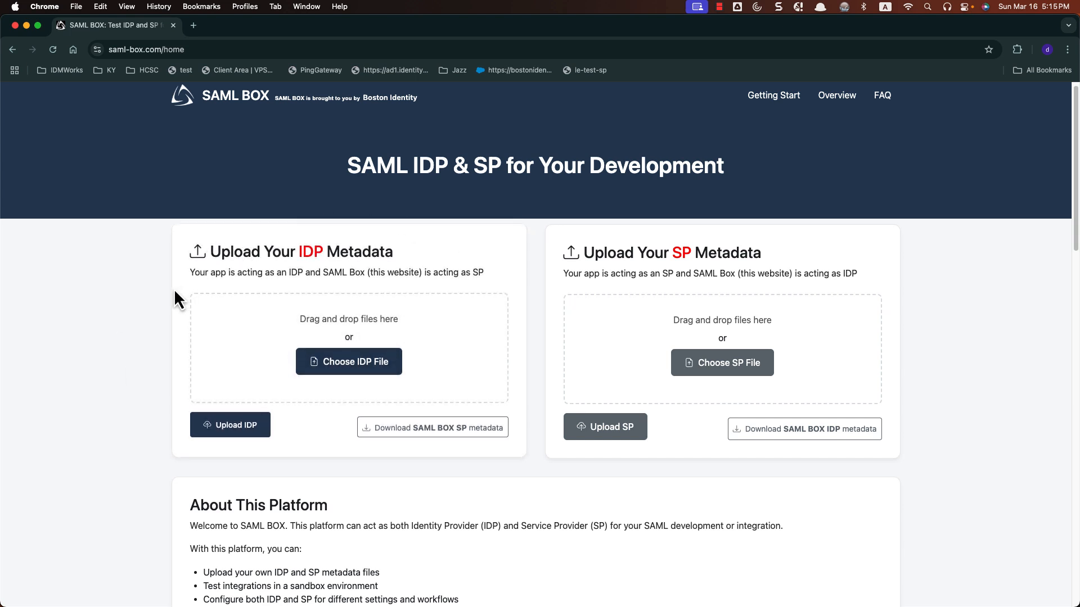
pyautogui.scroll(-1, 173, 289)
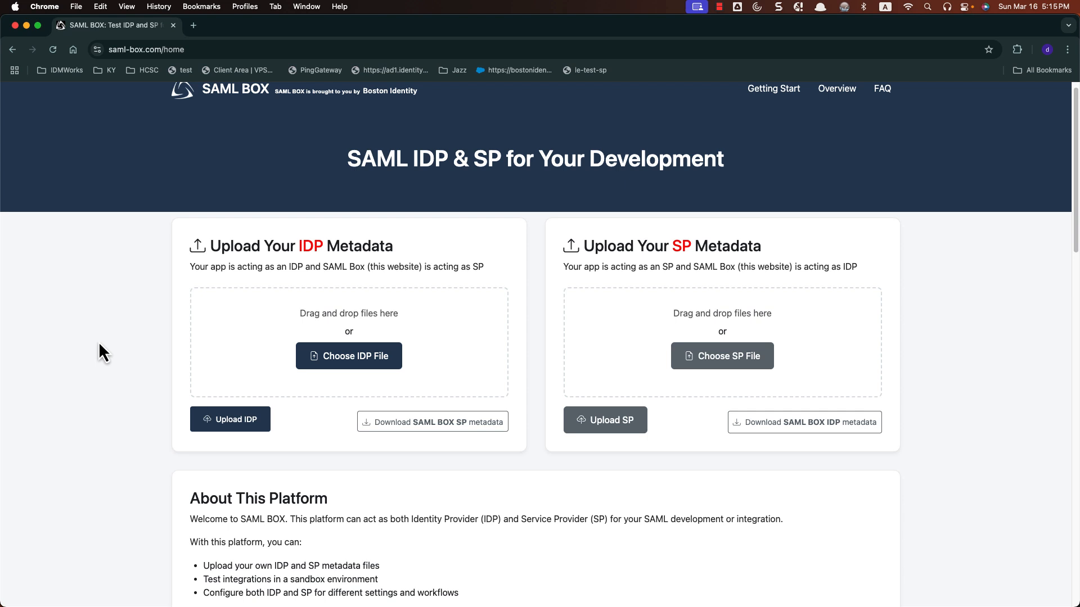
pyautogui.scroll(1, 188, 251)
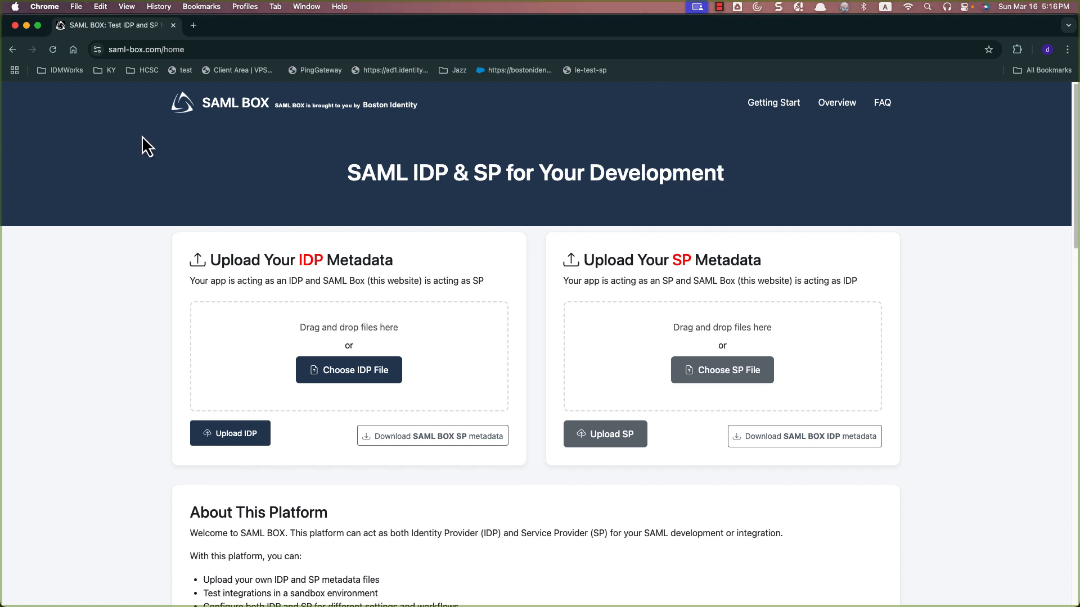
# Download the SAML BOX SP metadata and open saml-saml-box-metadata.xml in Sublime Text.
pyautogui.click(447, 447)
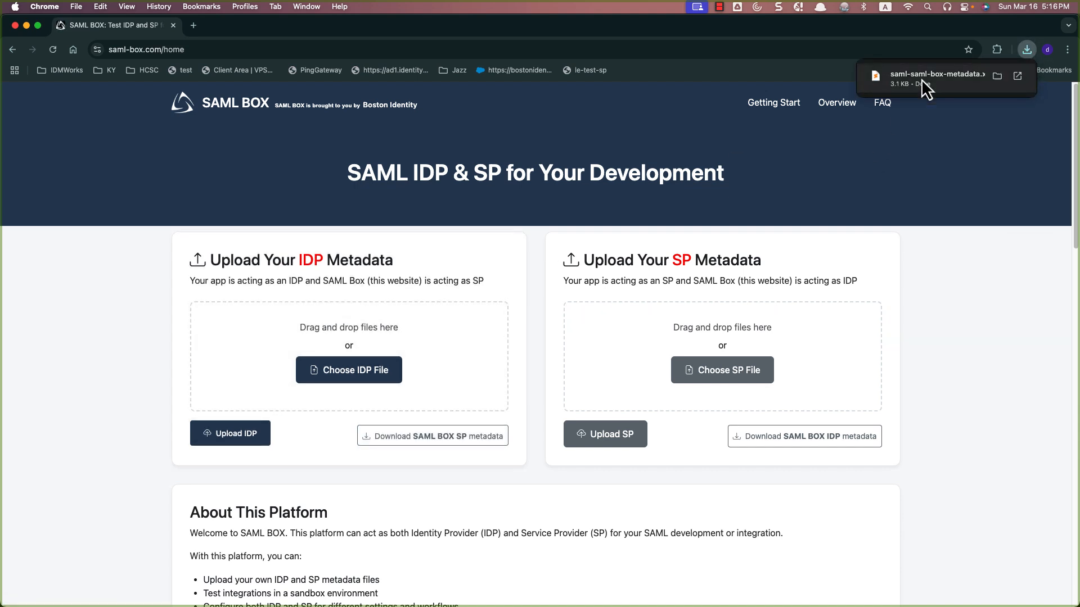
pyautogui.click(953, 80)
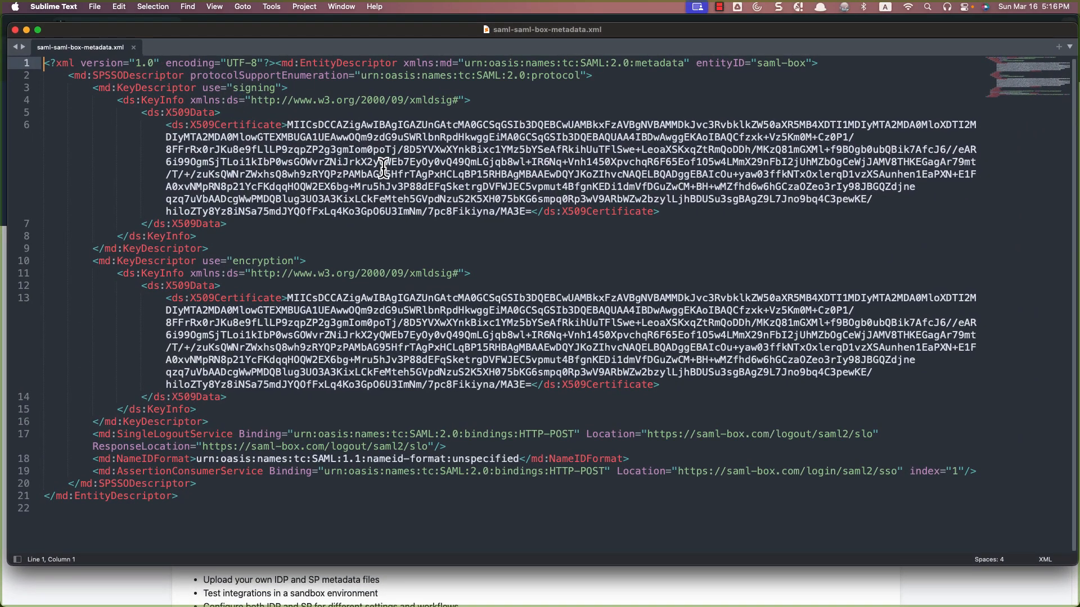
# Examine the SPSSODescriptor element and the entityID attribute at the start of the metadata file.
pyautogui.click(126, 75)
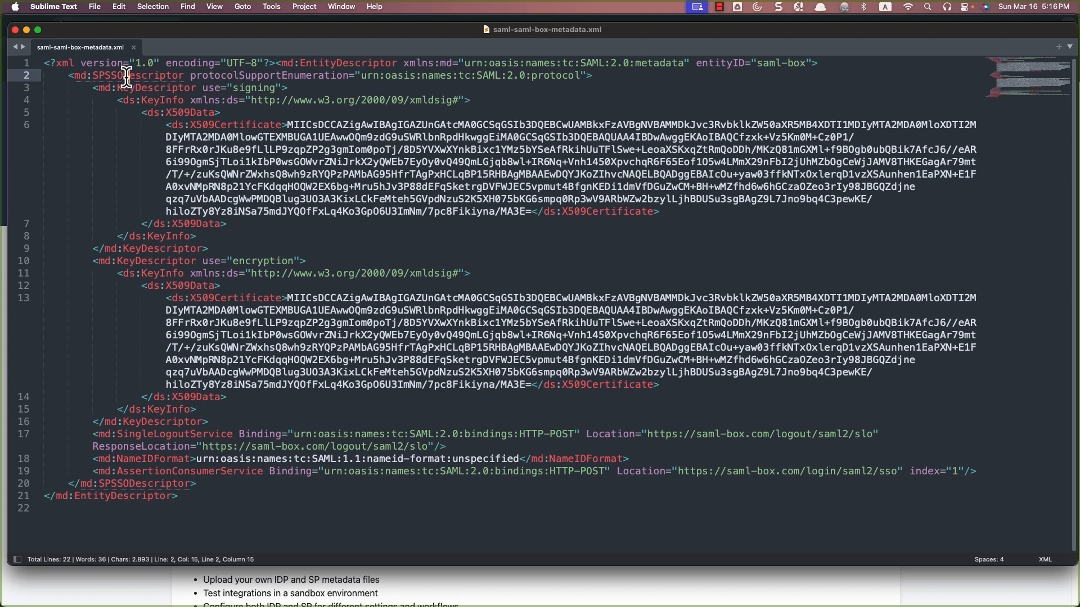
pyautogui.doubleClick(126, 76)
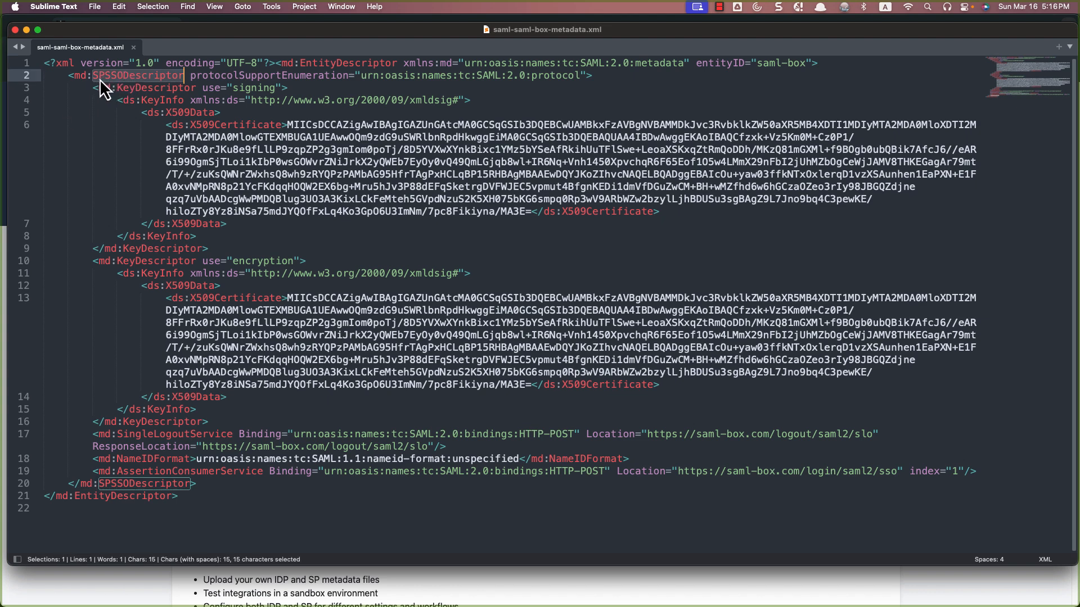
pyautogui.click(449, 286)
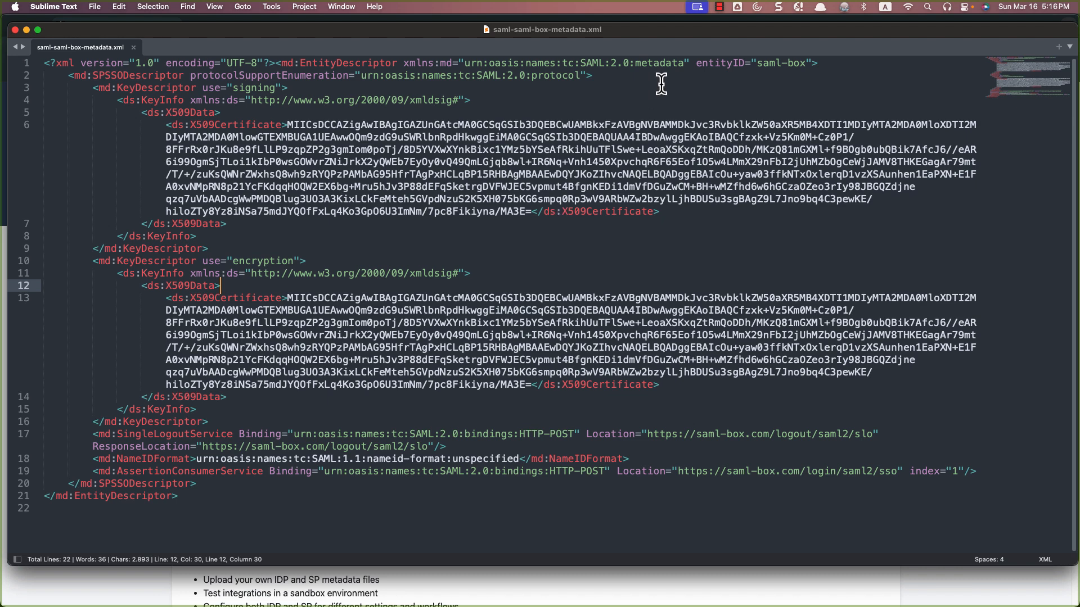
pyautogui.moveTo(661, 78); pyautogui.dragTo(759, 70)
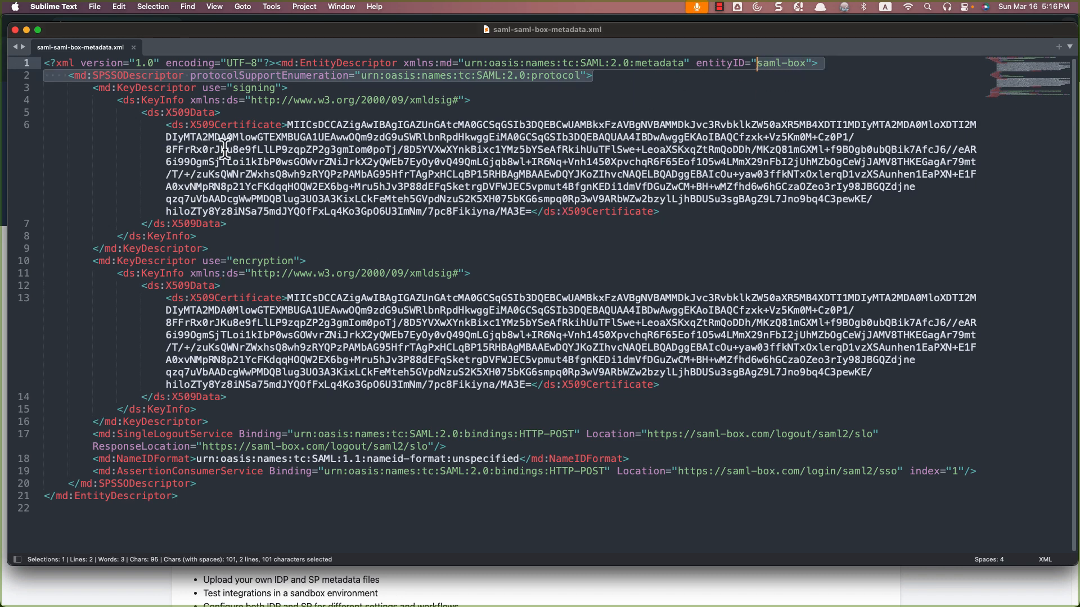
# Examine the signing and encryption key descriptors and their X509 certificates in the SP metadata.
pyautogui.moveTo(221, 137); pyautogui.dragTo(219, 126)
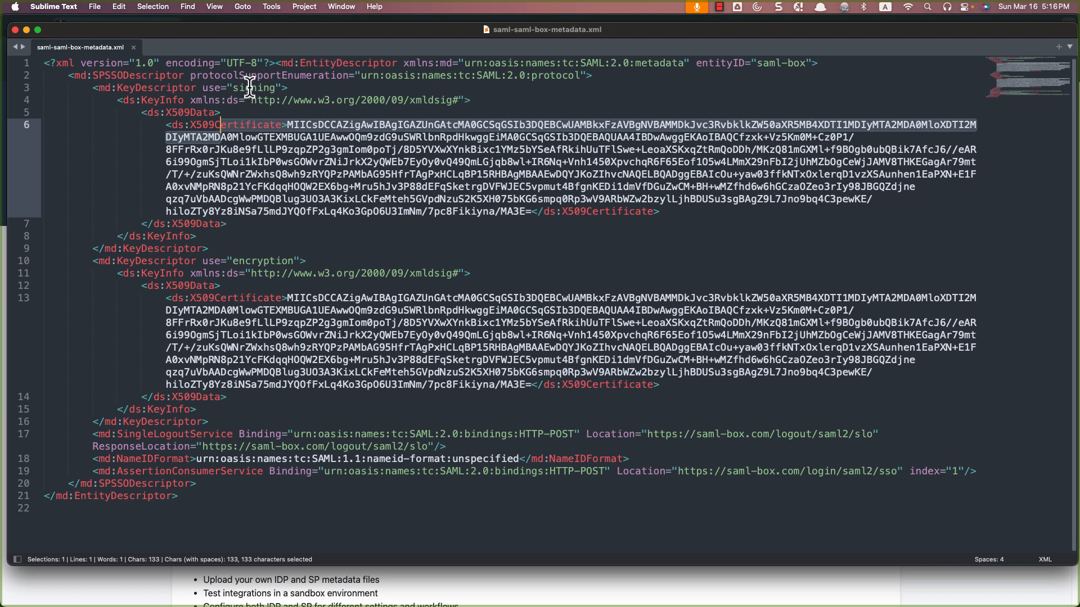
pyautogui.doubleClick(249, 87)
pyautogui.click(354, 323)
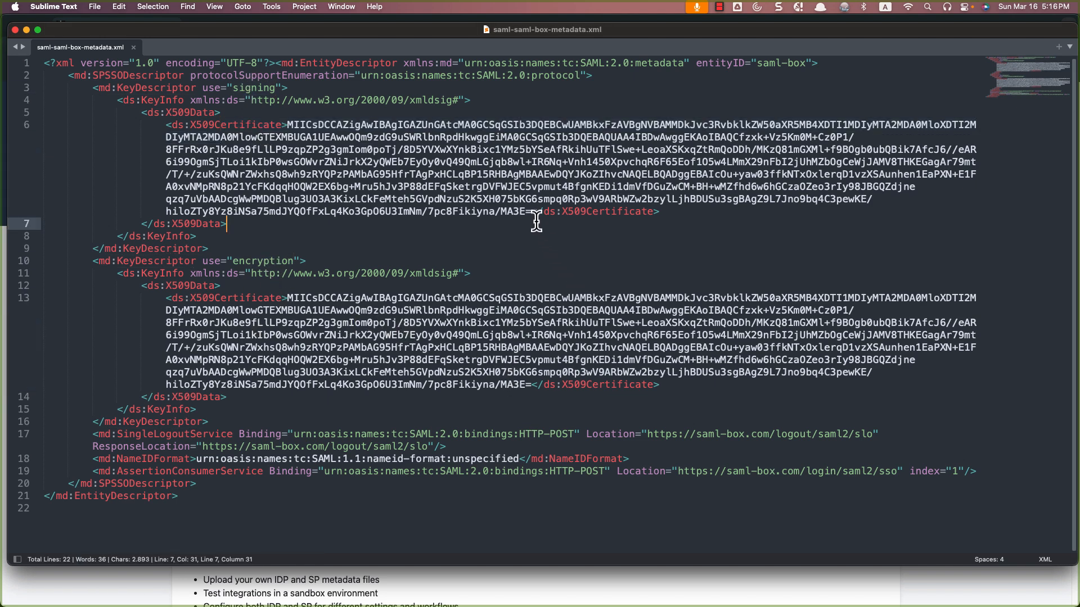
pyautogui.moveTo(539, 213); pyautogui.dragTo(271, 145)
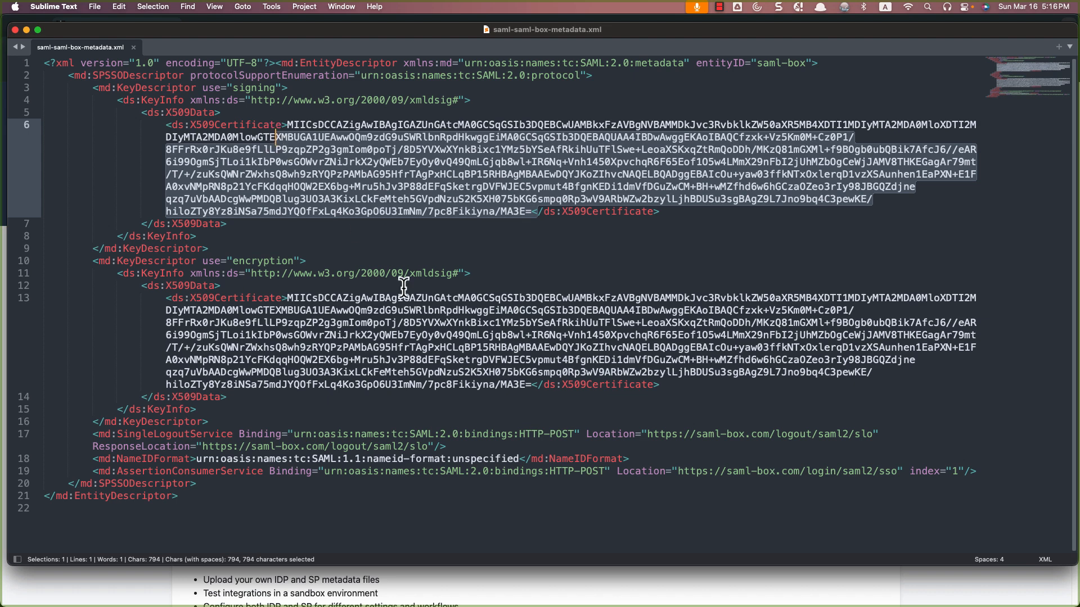
pyautogui.click(357, 291)
pyautogui.moveTo(288, 298); pyautogui.dragTo(531, 383)
pyautogui.click(509, 413)
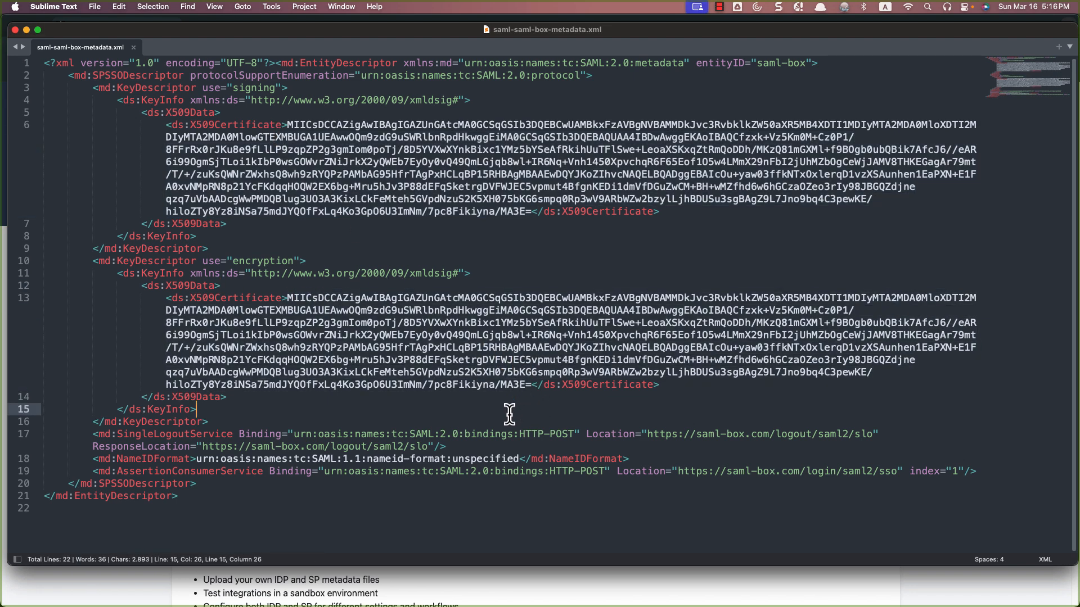
# Examine the AssertionConsumerService, SingleLogoutService and NameIDFormat entries near the end of the SP metadata.
pyautogui.doubleClick(155, 459)
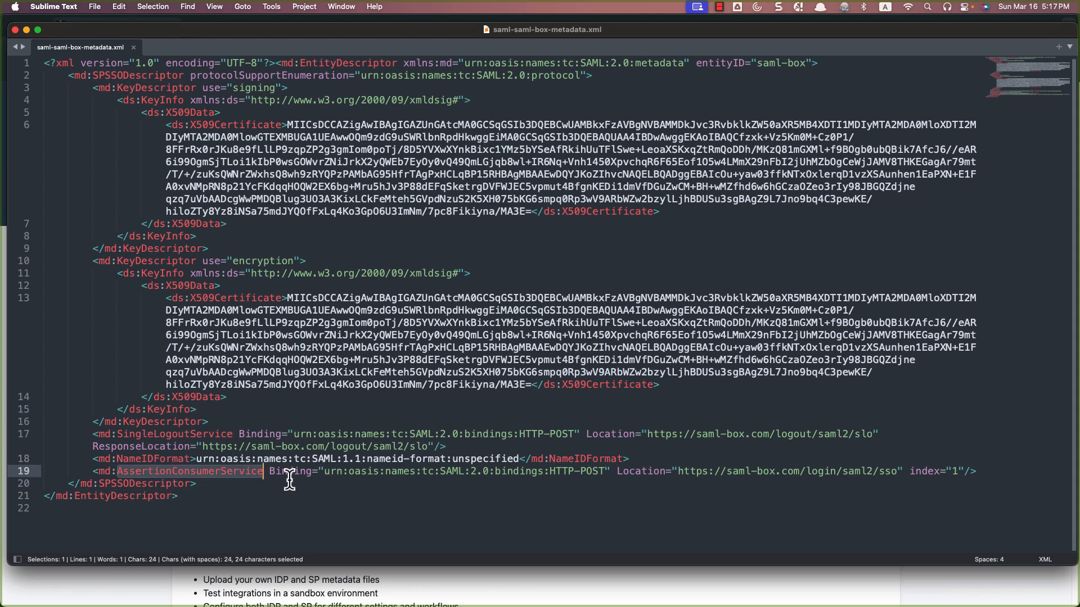
pyautogui.click(556, 472)
pyautogui.doubleClick(184, 434)
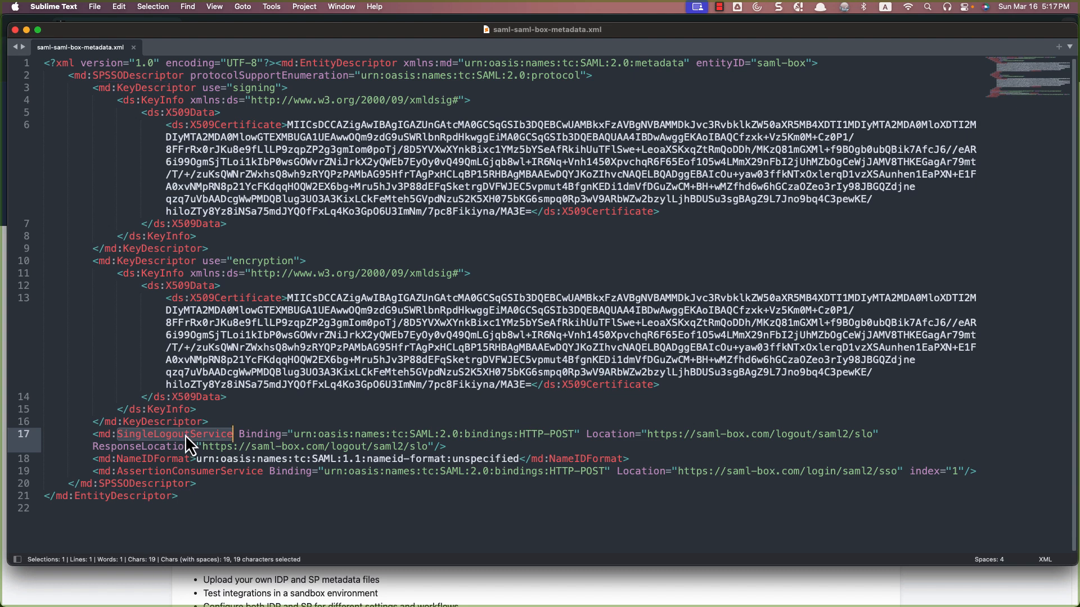
pyautogui.click(730, 447)
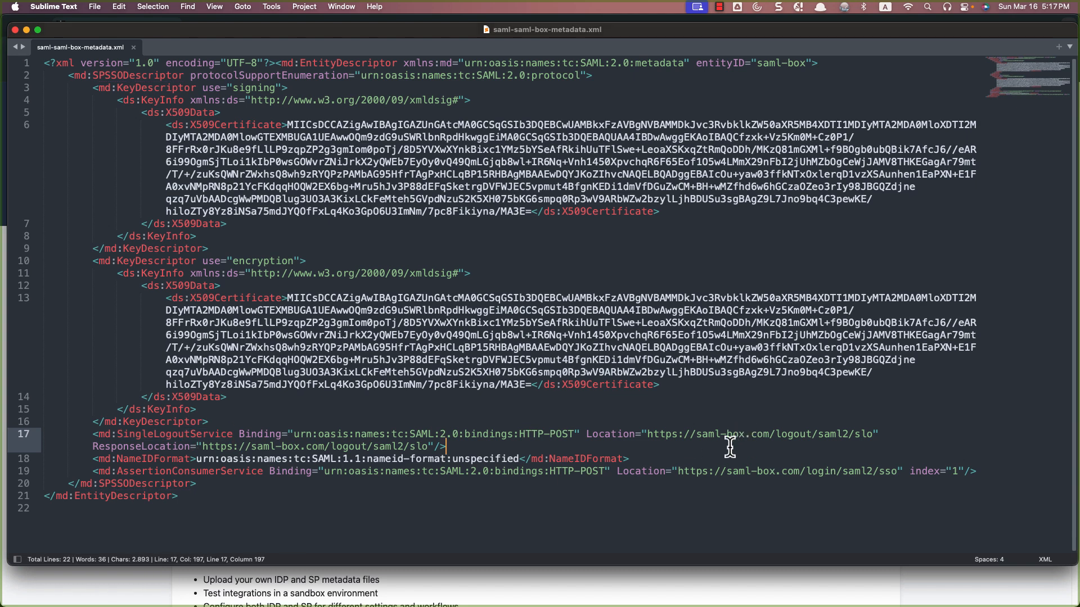
pyautogui.click(166, 459)
pyautogui.click(171, 471)
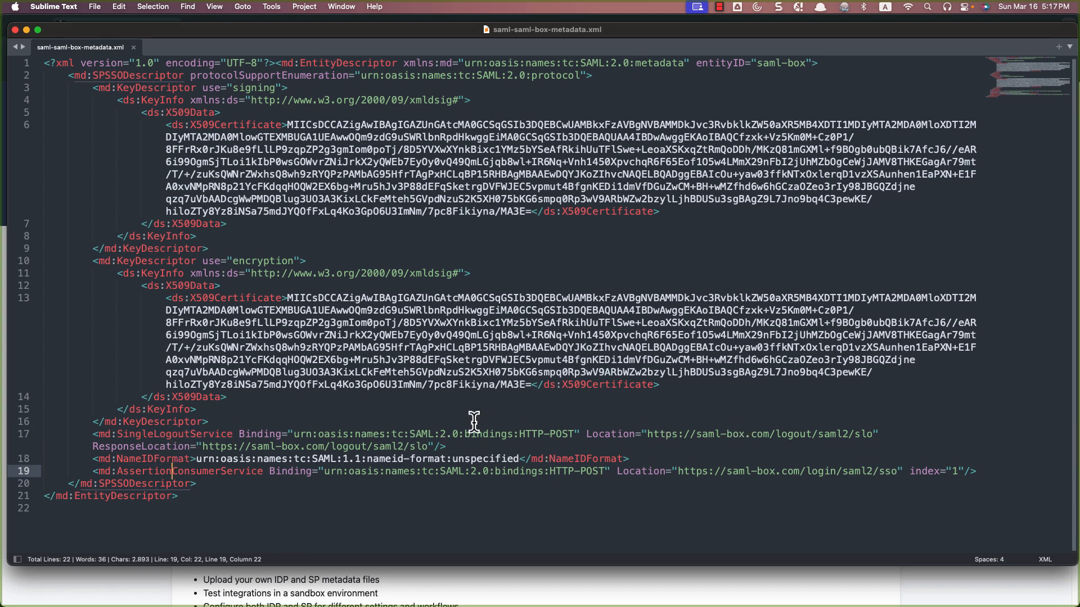
# Switch to Chrome, load bostonidentity.com in a new tab, and open its blog to browse the posts.
pyautogui.press('super+Tab')
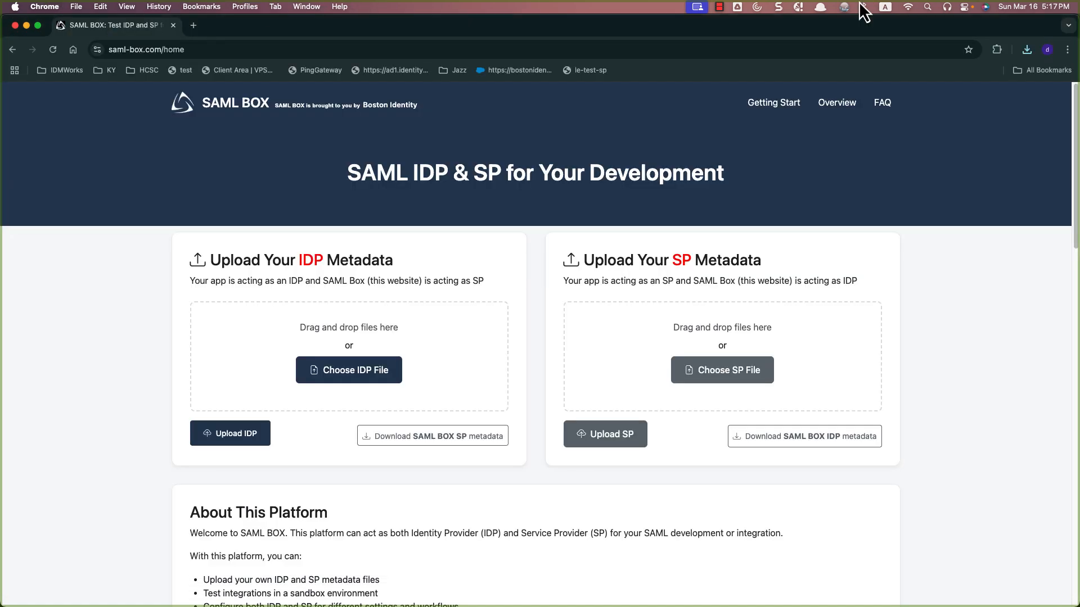
pyautogui.click(200, 29)
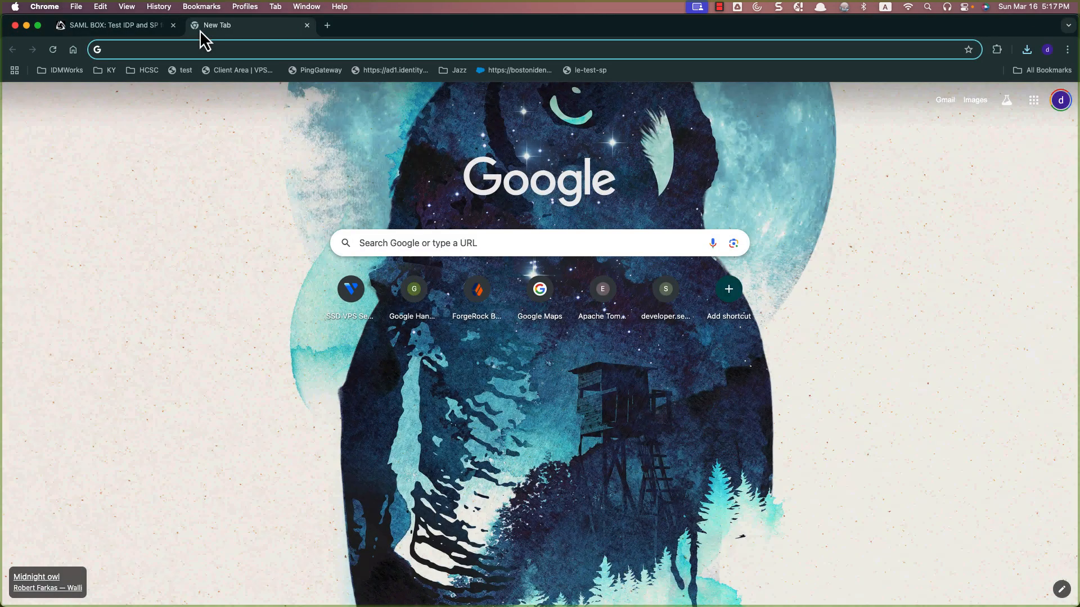
pyautogui.write('bos')
pyautogui.press('Return')
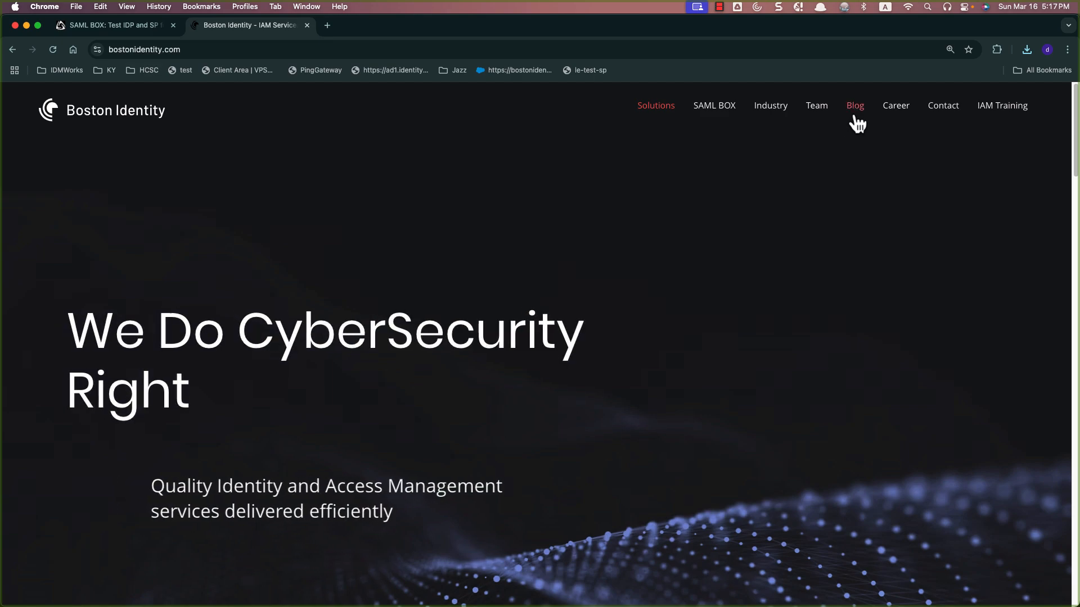
pyautogui.click(853, 111)
pyautogui.scroll(-15, 562, 295)
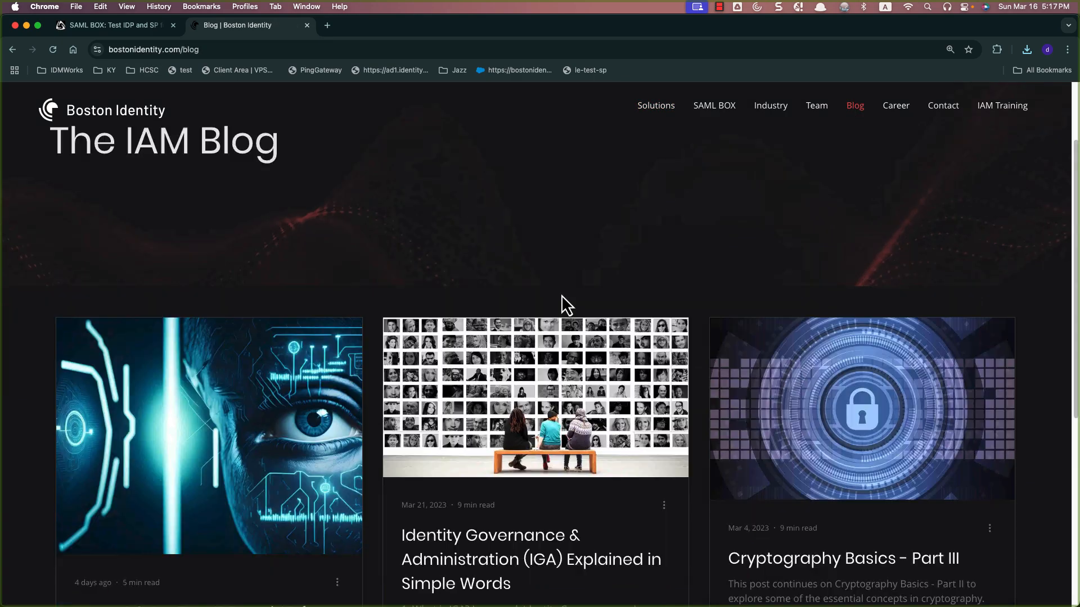
# Open the blog post "SAML 2.0 Explained in Simple Words - Part I", read through to its Circle of Trust section, and return to SAML BOX.
pyautogui.scroll(-3, 561, 304)
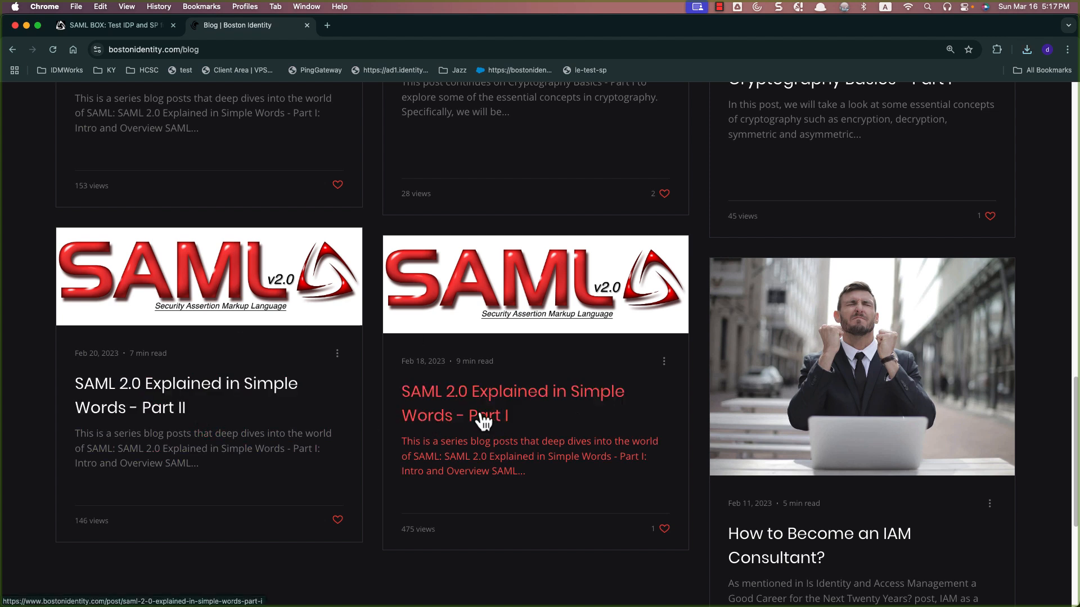
pyautogui.scroll(1, 482, 423)
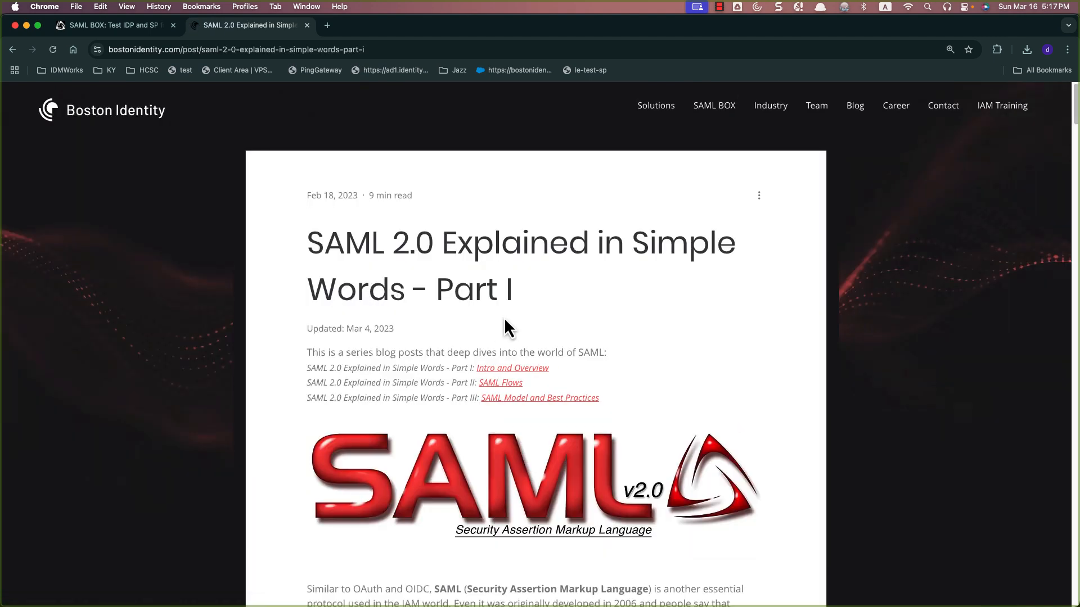
pyautogui.scroll(-5, 759, 318)
pyautogui.scroll(-6, 670, 361)
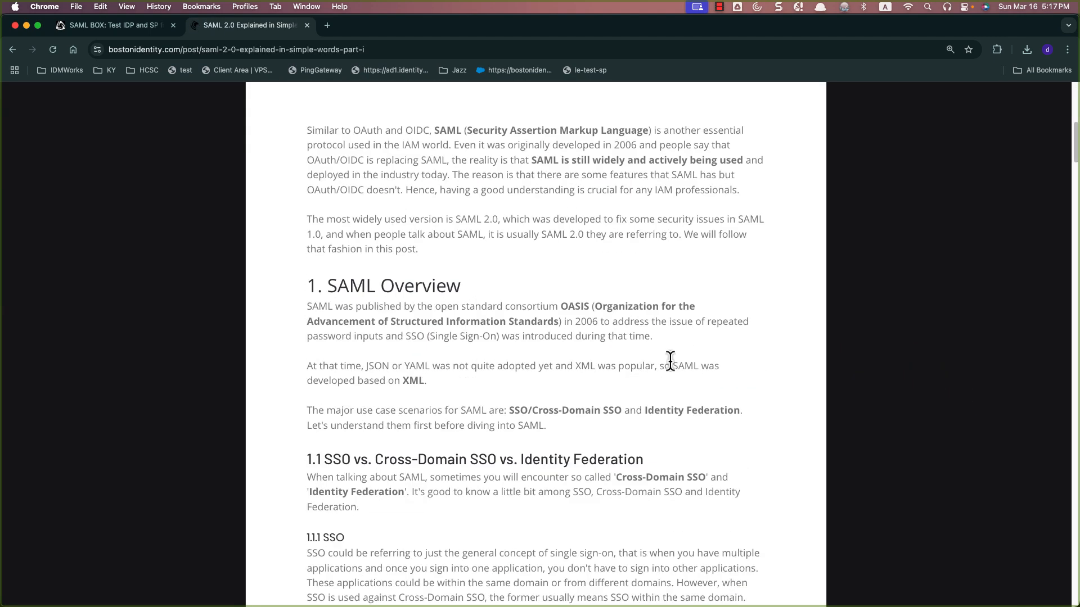
pyautogui.scroll(-20, 670, 360)
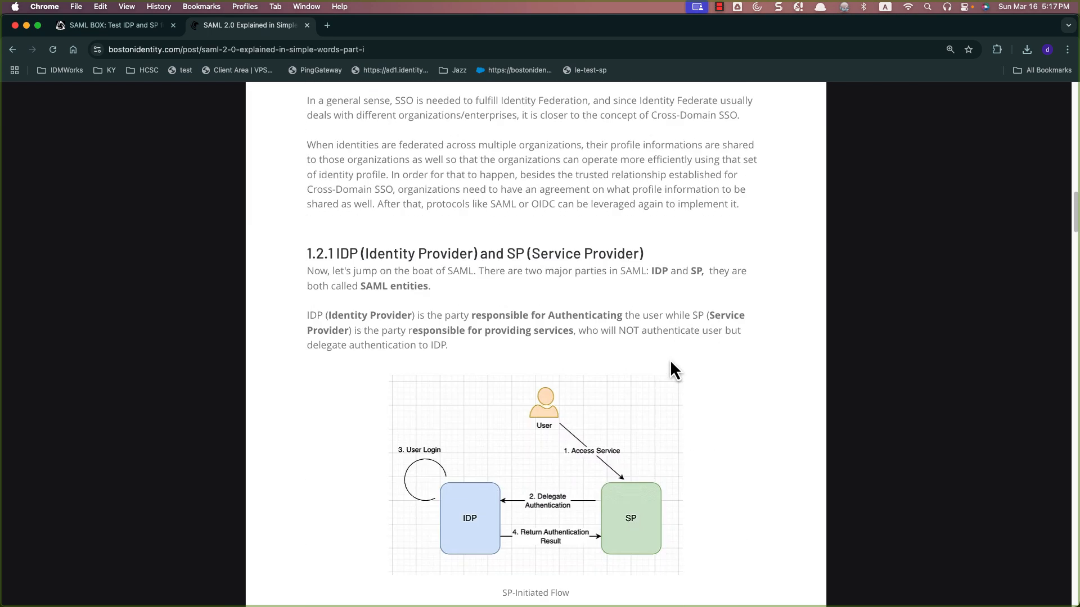
pyautogui.scroll(-4, 669, 360)
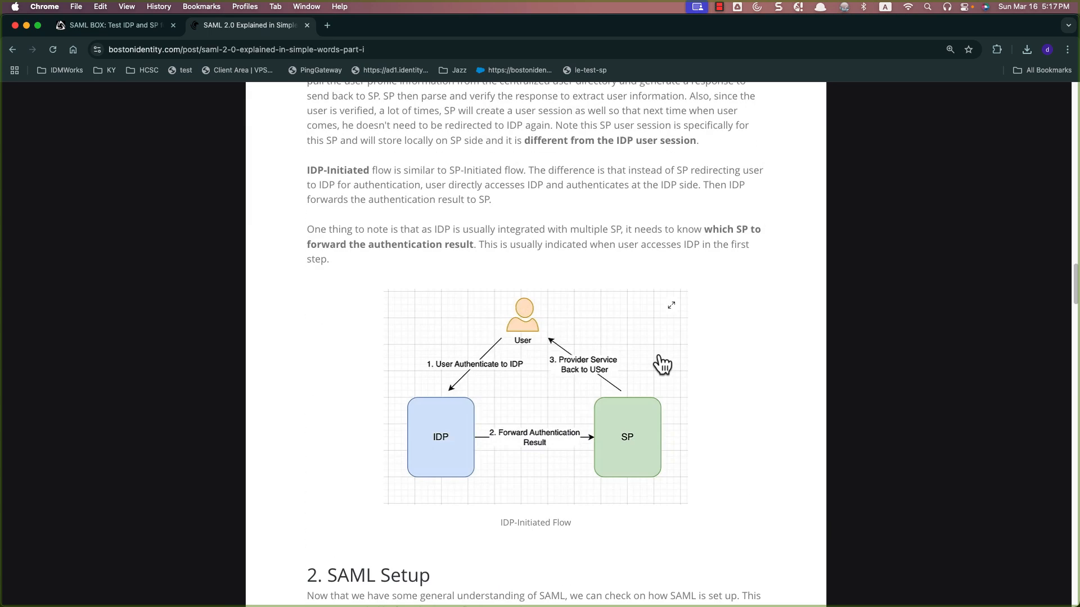
pyautogui.scroll(-5, 670, 366)
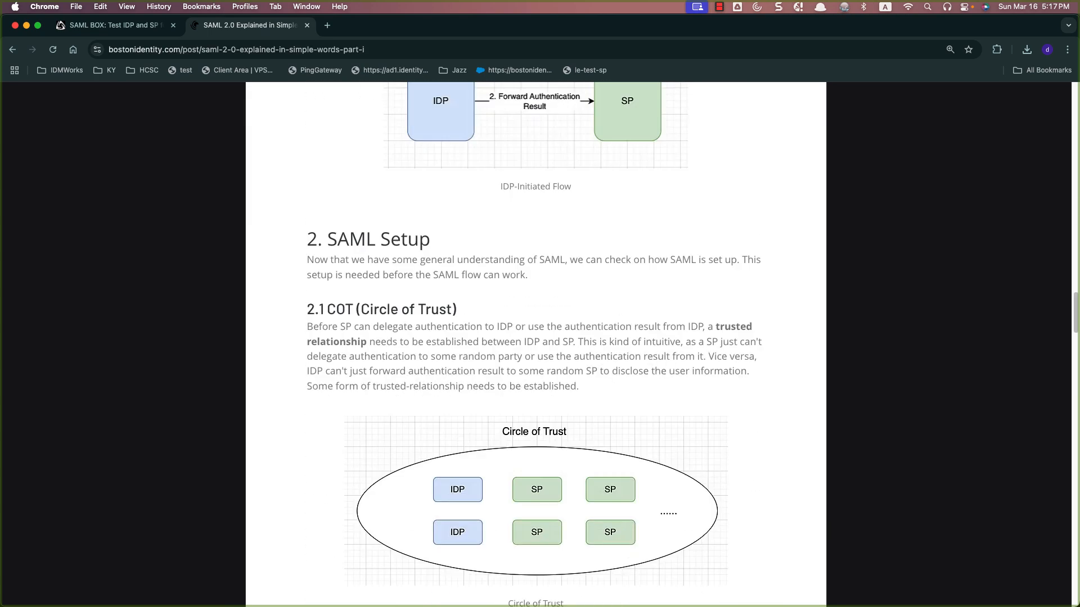
pyautogui.click(123, 25)
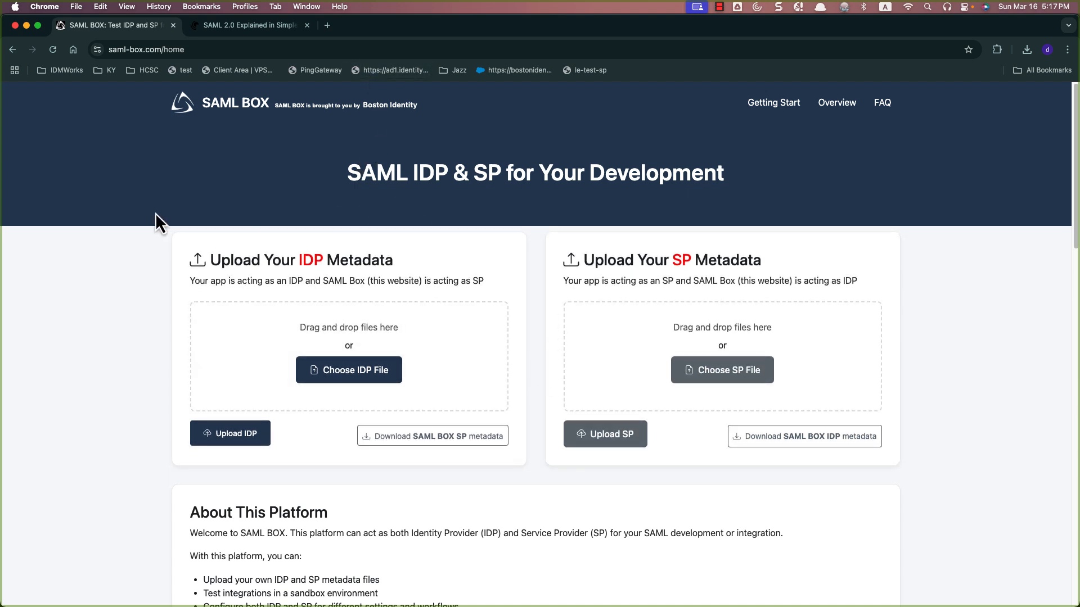
pyautogui.click(327, 26)
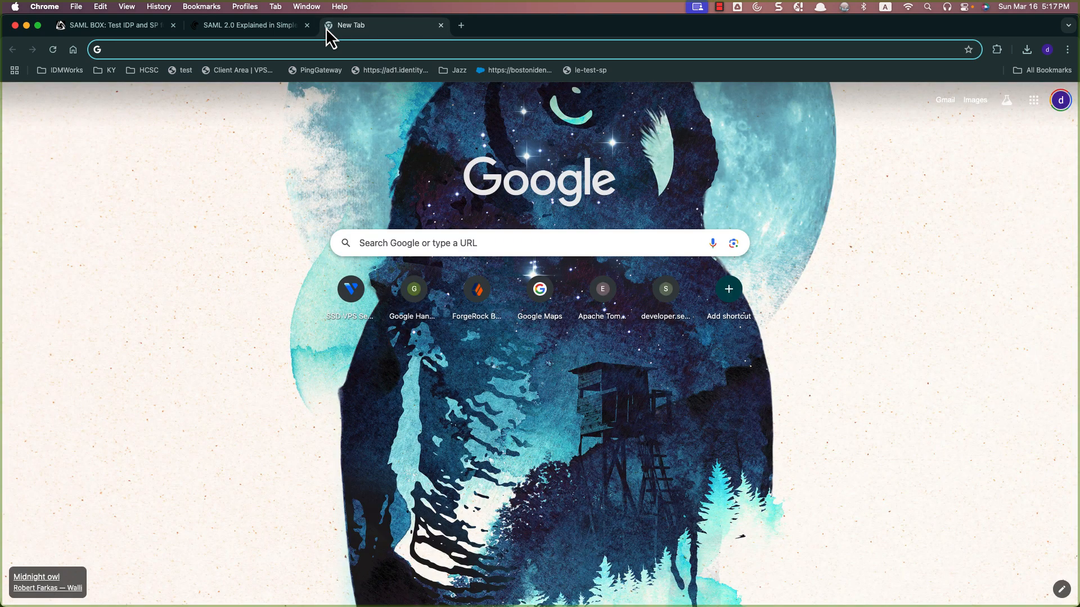
pyautogui.write('http')
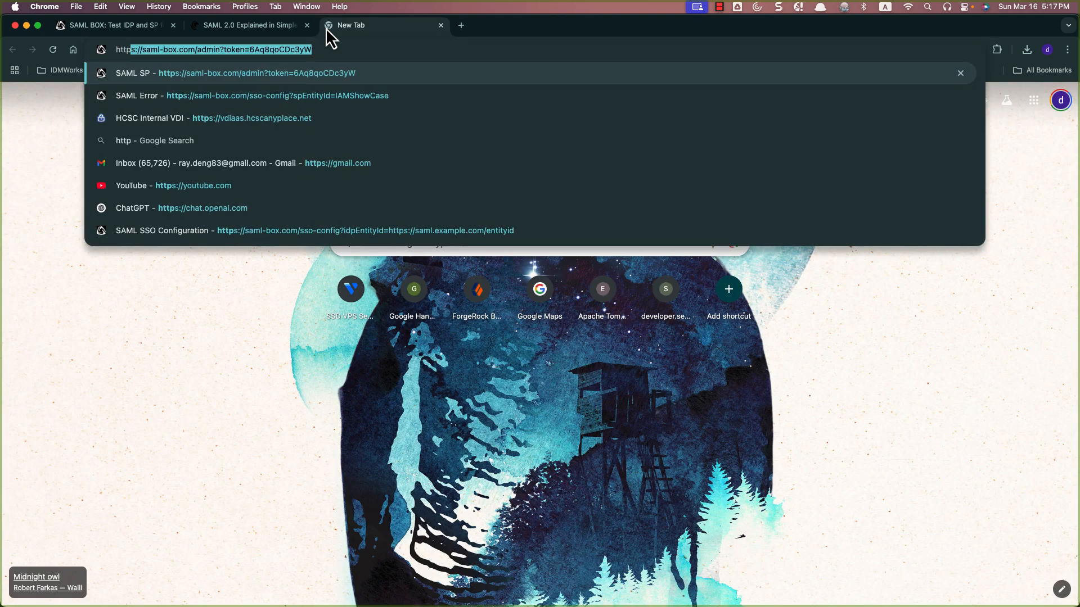
pyautogui.write('s://op')
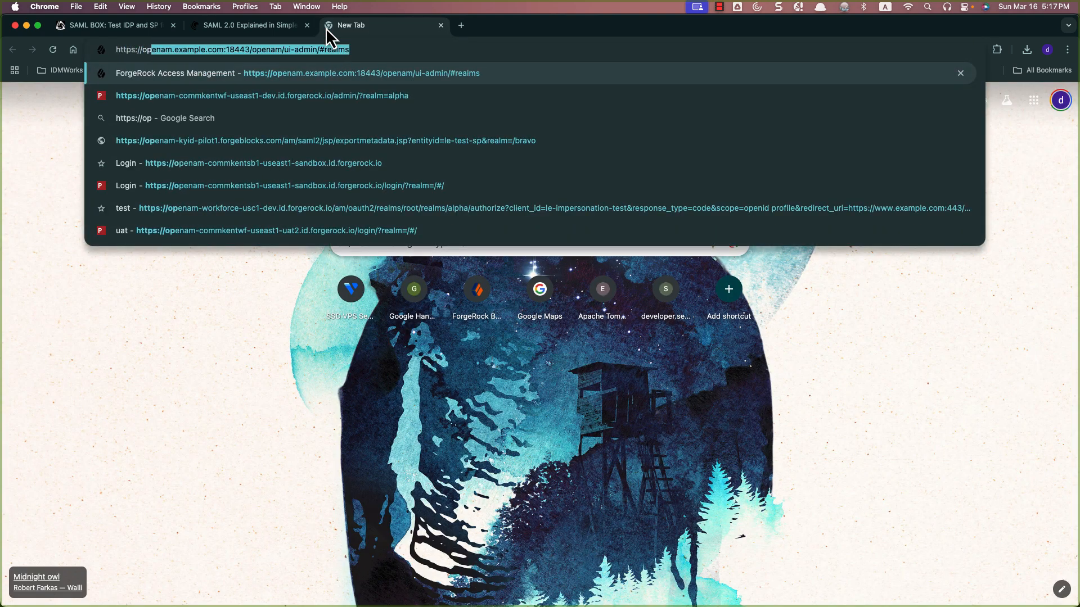
pyautogui.write('enam')
pyautogui.press('Return')
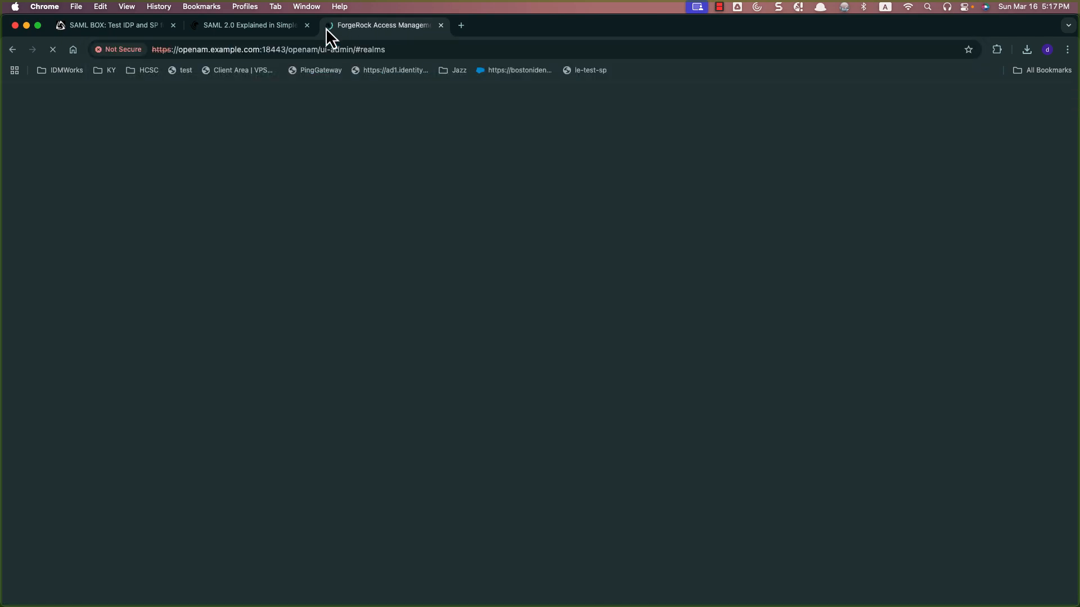
pyautogui.click(344, 319)
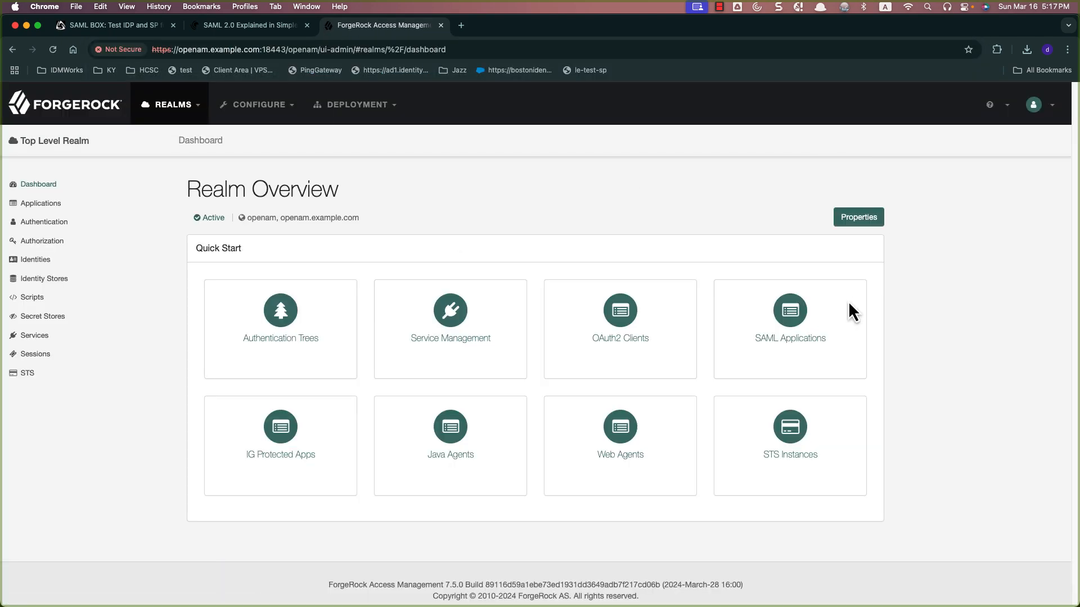
# Create a remote SAML entity provider in the Top Level Realm by importing saml-saml-box-metadata.xml from Downloads.
pyautogui.click(786, 311)
pyautogui.click(271, 278)
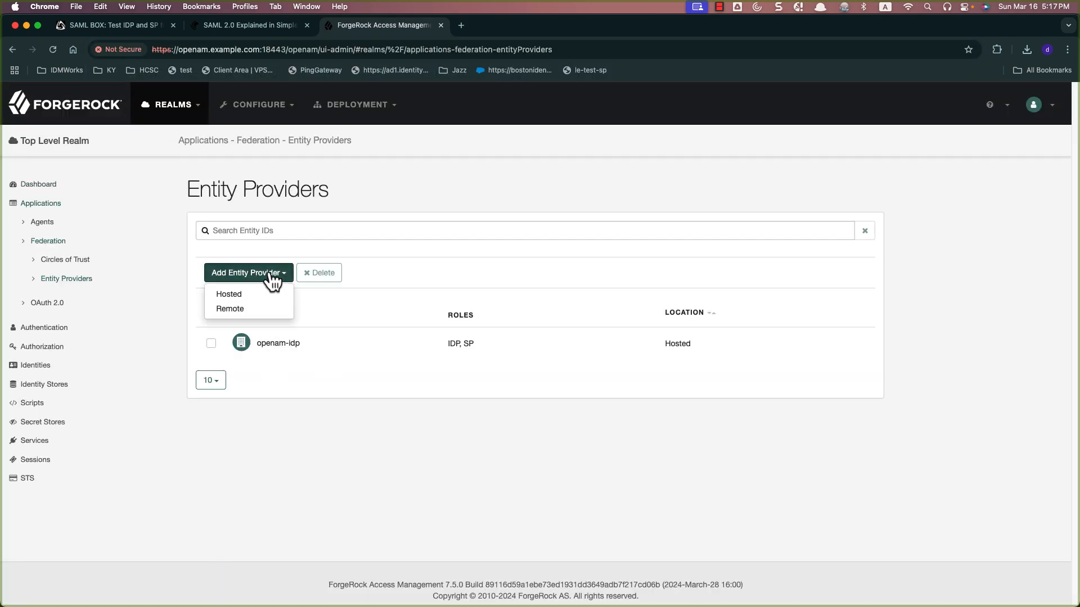
pyautogui.click(250, 310)
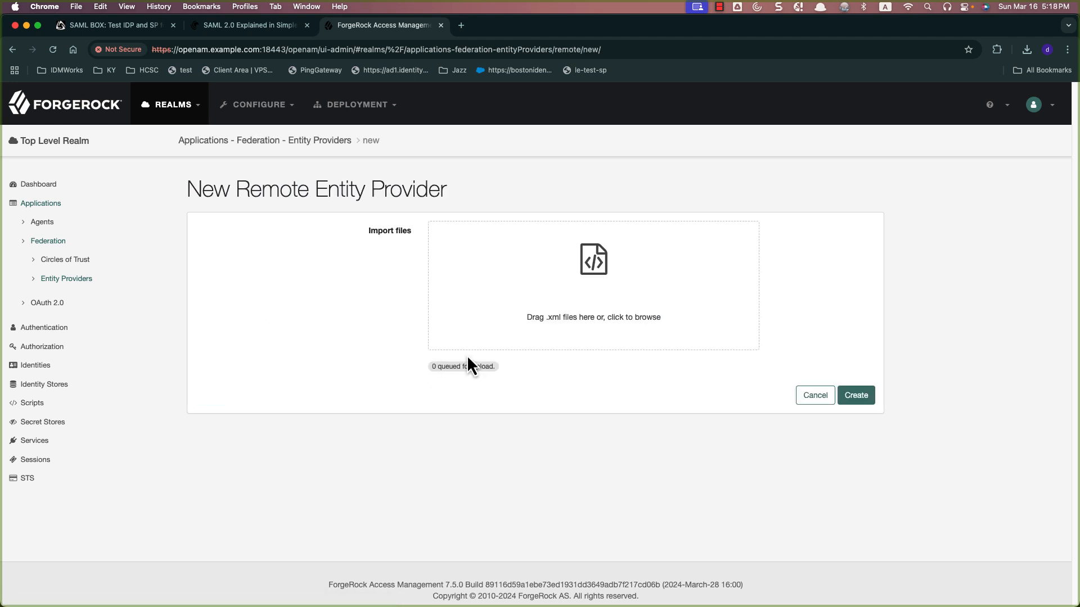
pyautogui.click(555, 302)
pyautogui.doubleClick(303, 169)
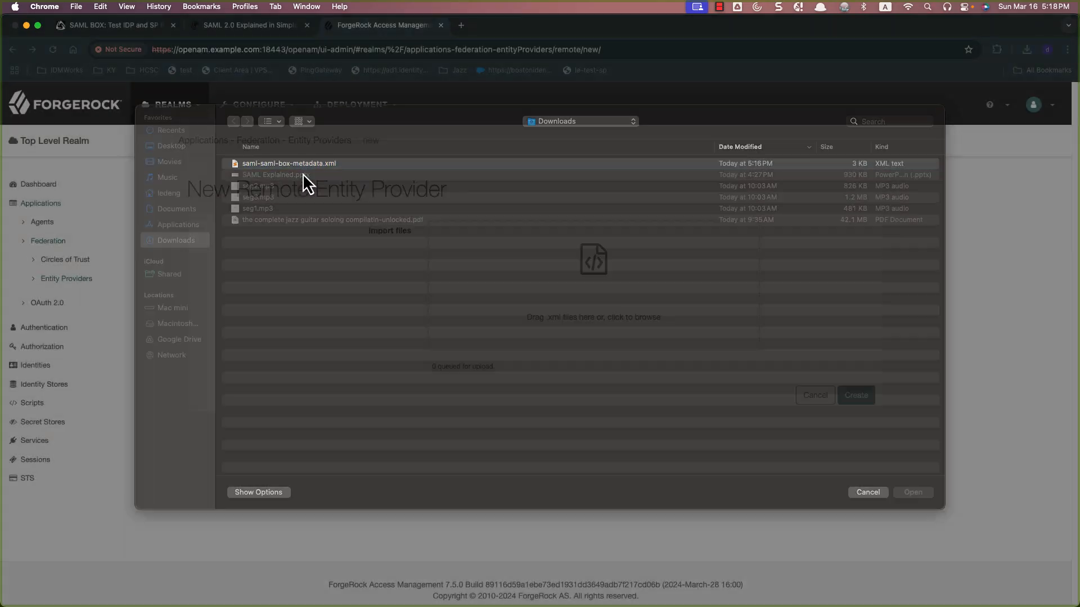
pyautogui.click(856, 432)
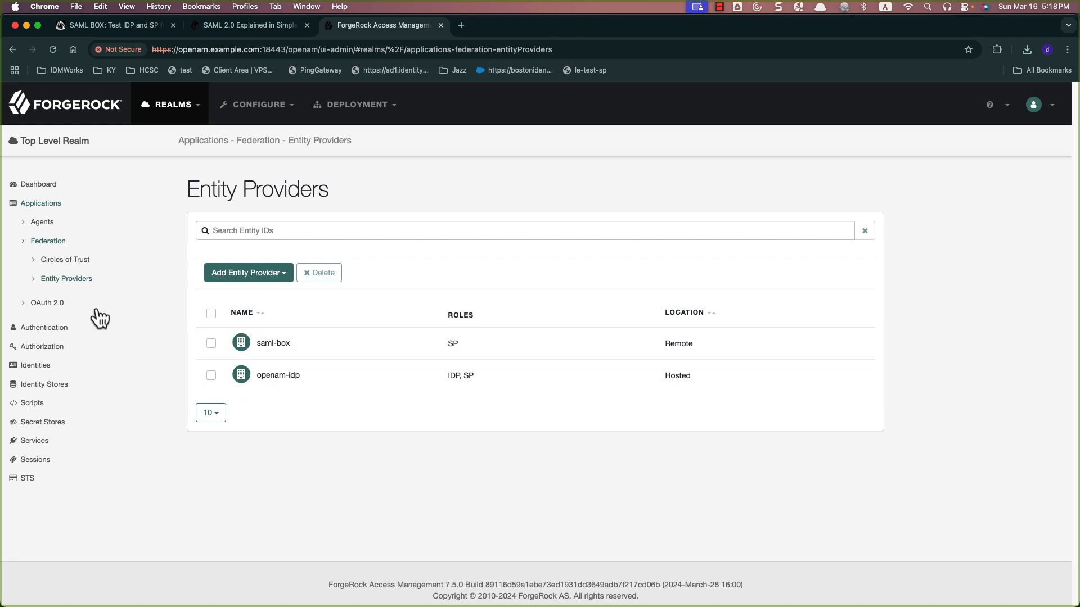
# Create a new circle of trust named COT in the realm's federation settings.
pyautogui.click(86, 262)
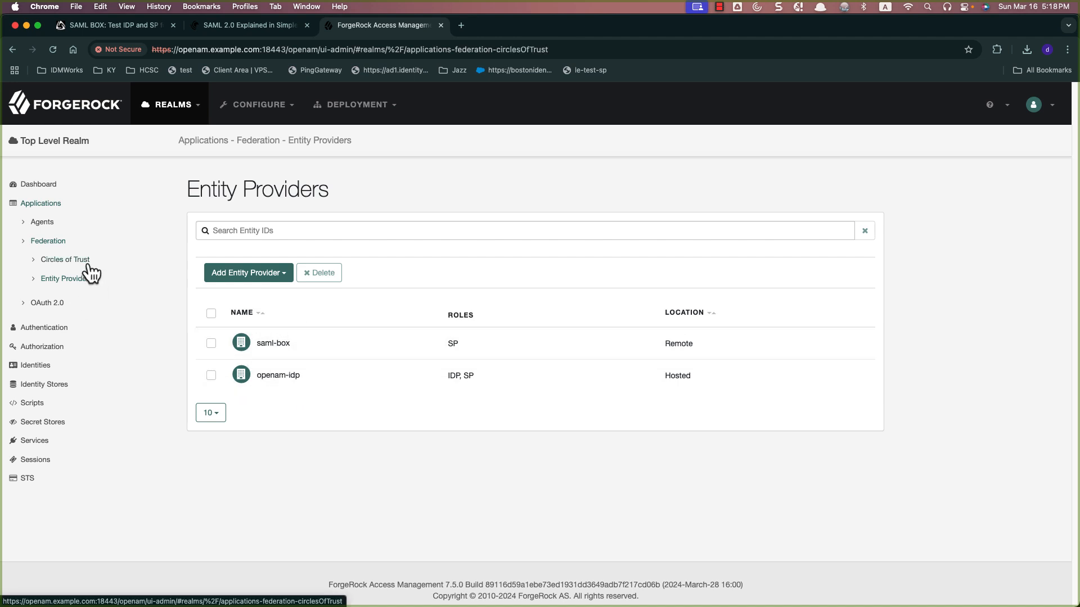
pyautogui.click(532, 342)
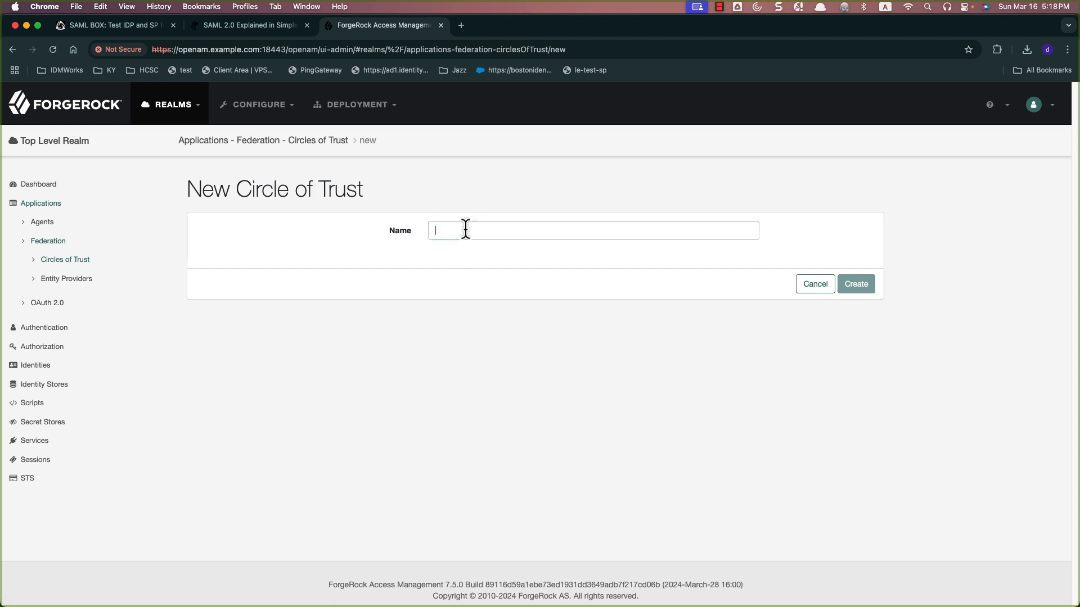
pyautogui.write('COT')
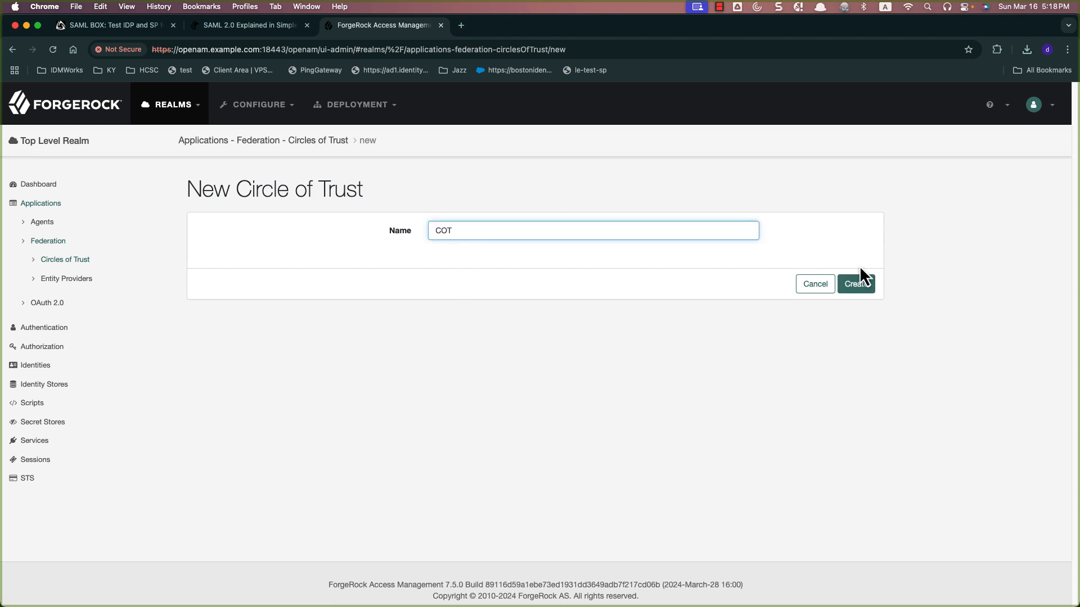
pyautogui.click(865, 286)
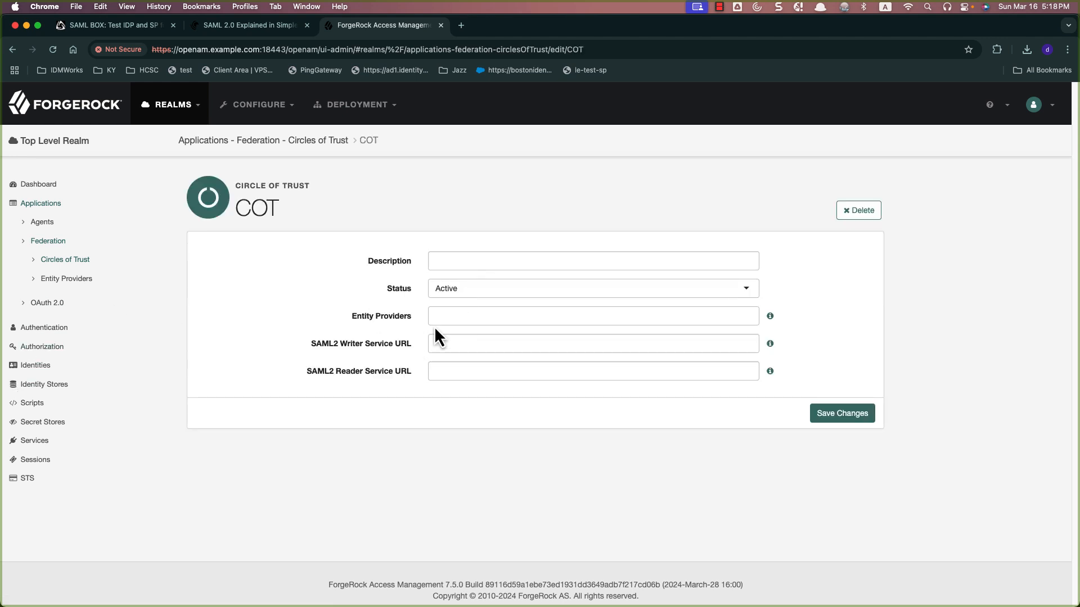
# Add the openam-idp|saml2 and saml-box|saml2 entity providers to the COT circle of trust and save the changes.
pyautogui.click(461, 316)
pyautogui.click(474, 338)
pyautogui.click(509, 337)
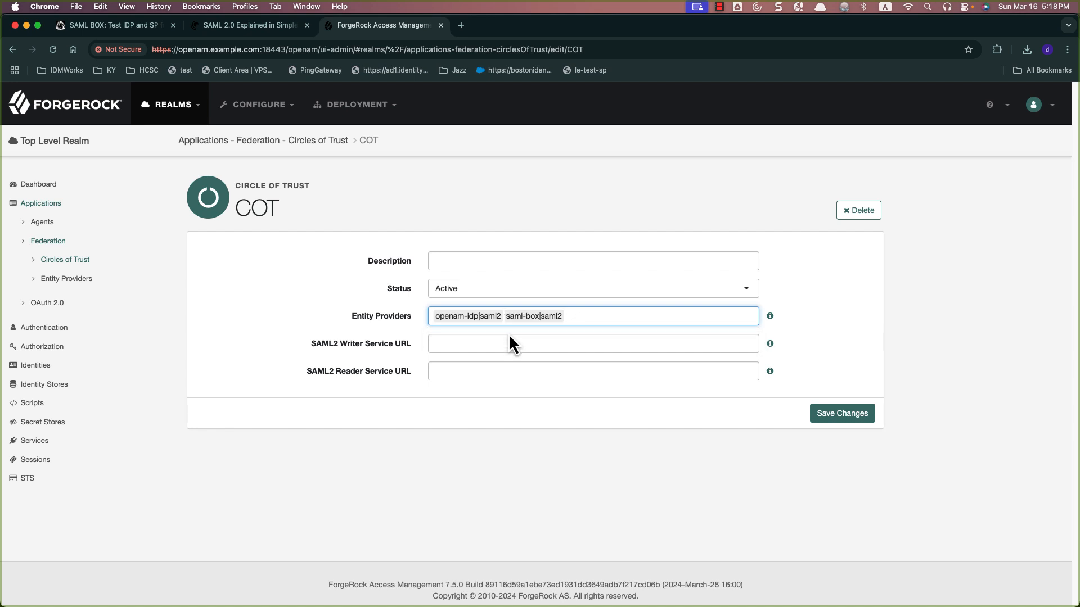
pyautogui.click(846, 416)
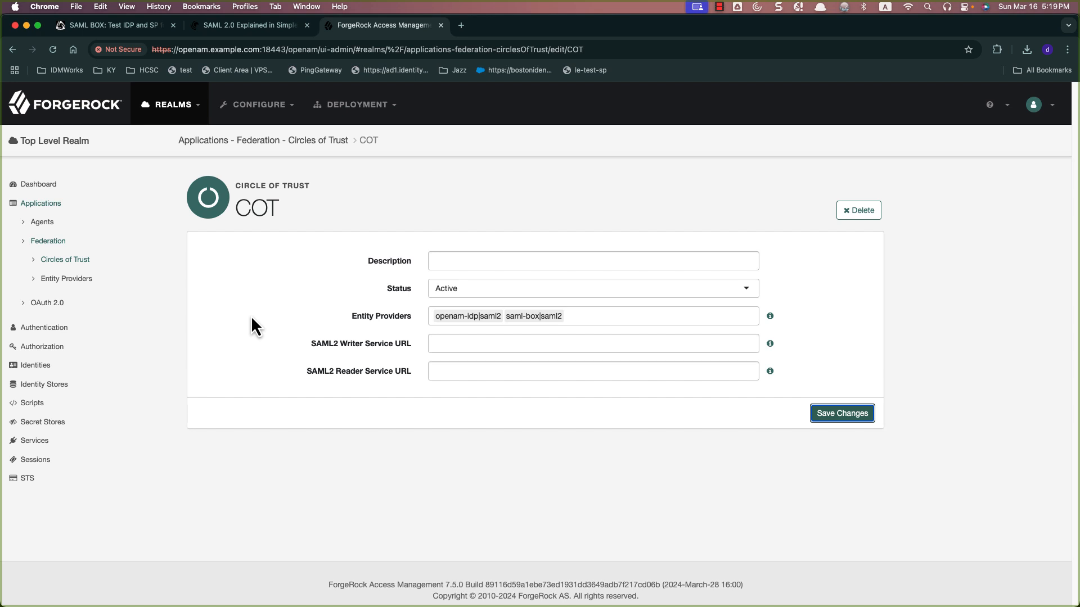
# Review the realm's entity providers list and revisit the Circle of Trust section of the blog post.
pyautogui.click(85, 280)
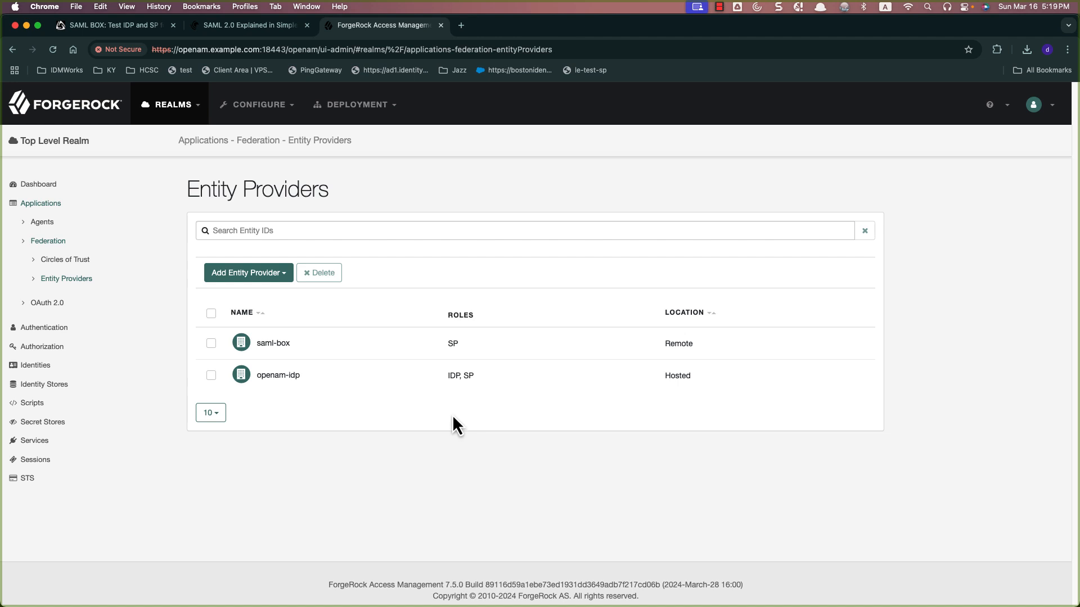
pyautogui.click(270, 27)
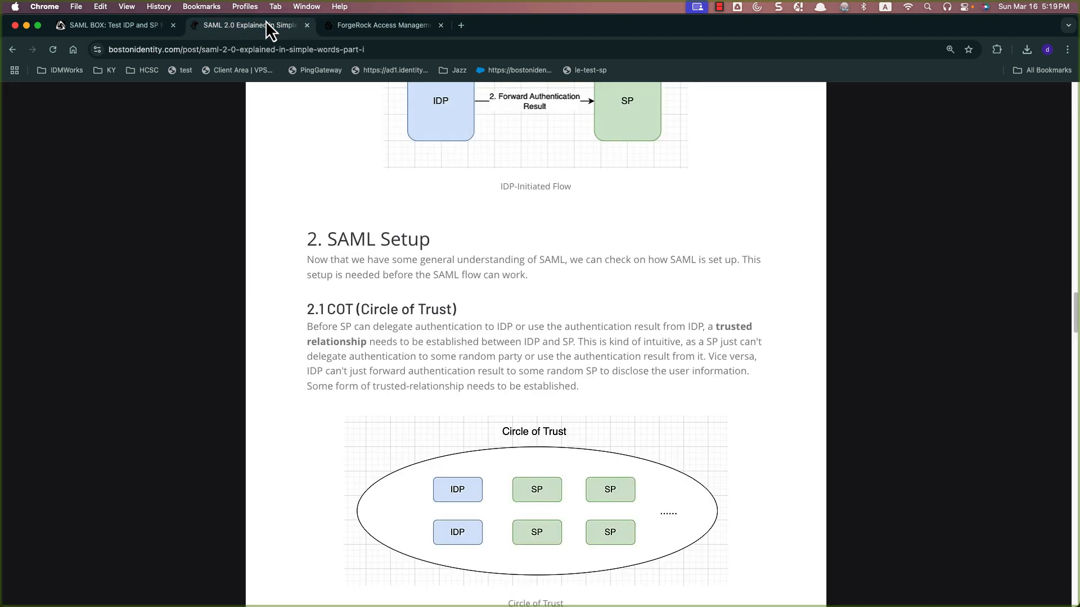
pyautogui.click(119, 28)
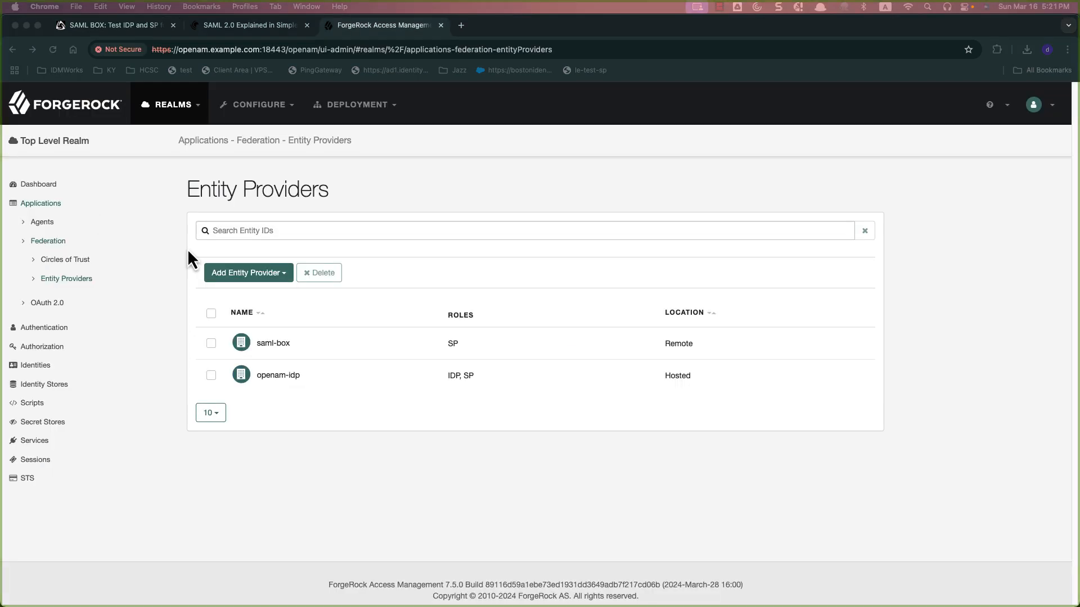
pyautogui.click(579, 532)
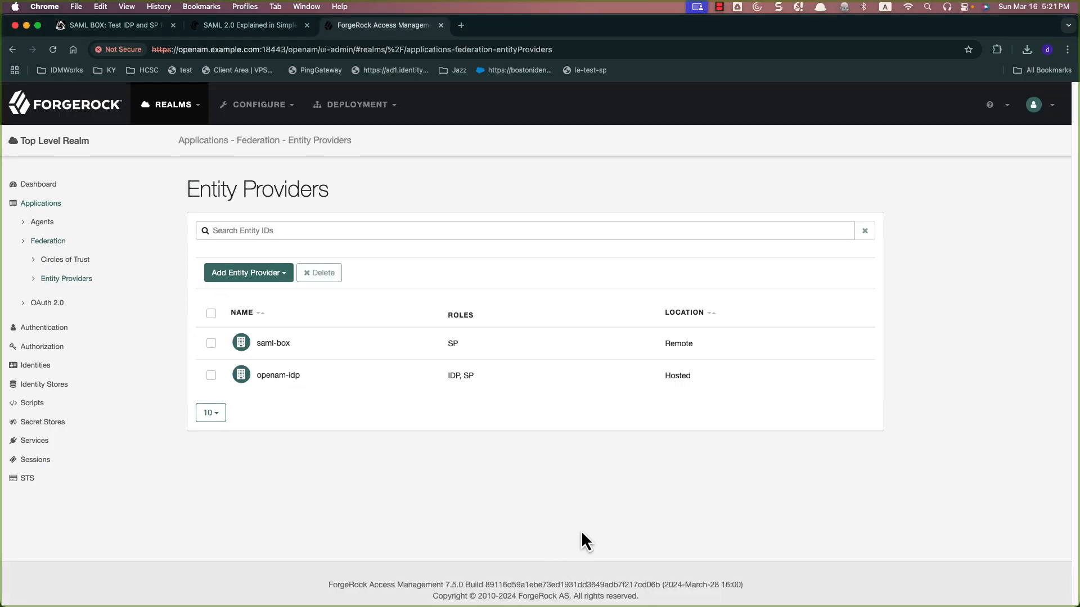
pyautogui.click(467, 27)
pyautogui.write('https://openam.example.com:18443/openam/saml2/jsp/exportmetadata.jsp?entityid=openam-idp')
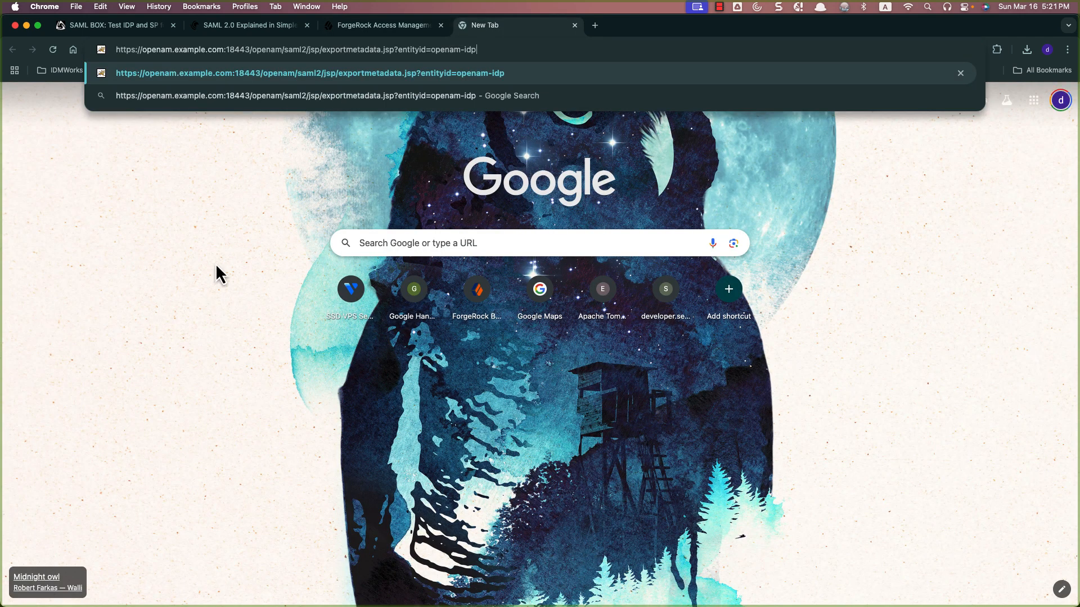
pyautogui.press('Return')
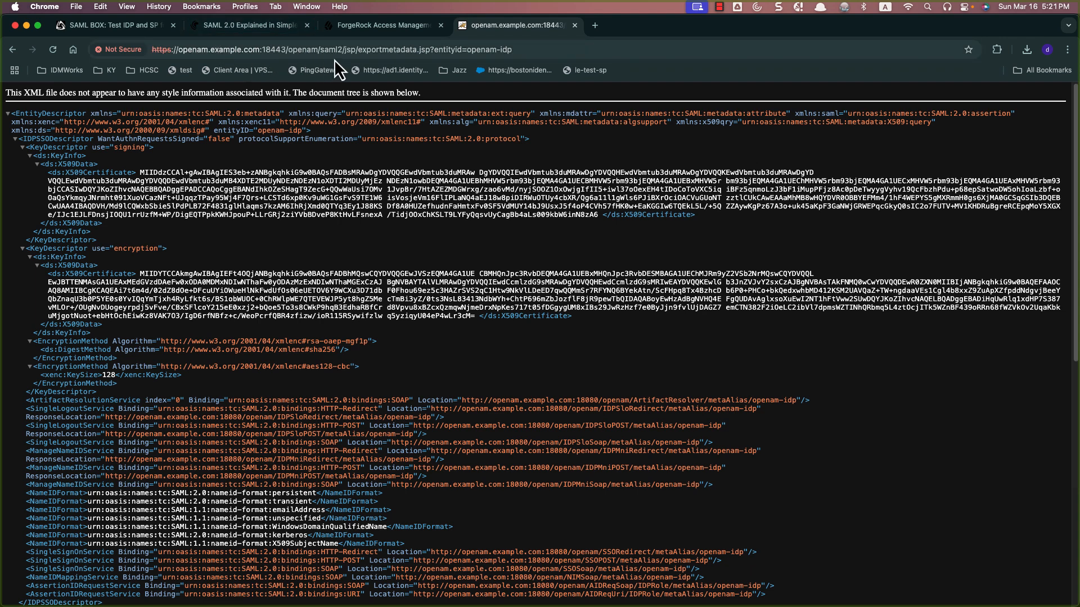
# Highlight the entityid value in the export URL and compare it with the hosted provider's name in the ForgeRock list.
pyautogui.moveTo(528, 49); pyautogui.dragTo(468, 53)
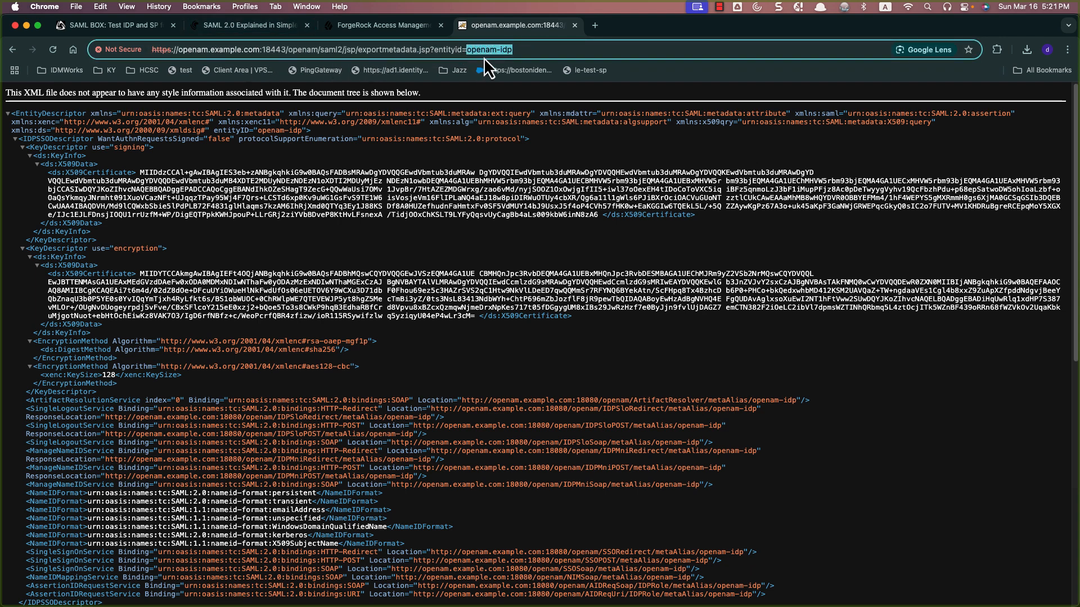
pyautogui.click(383, 28)
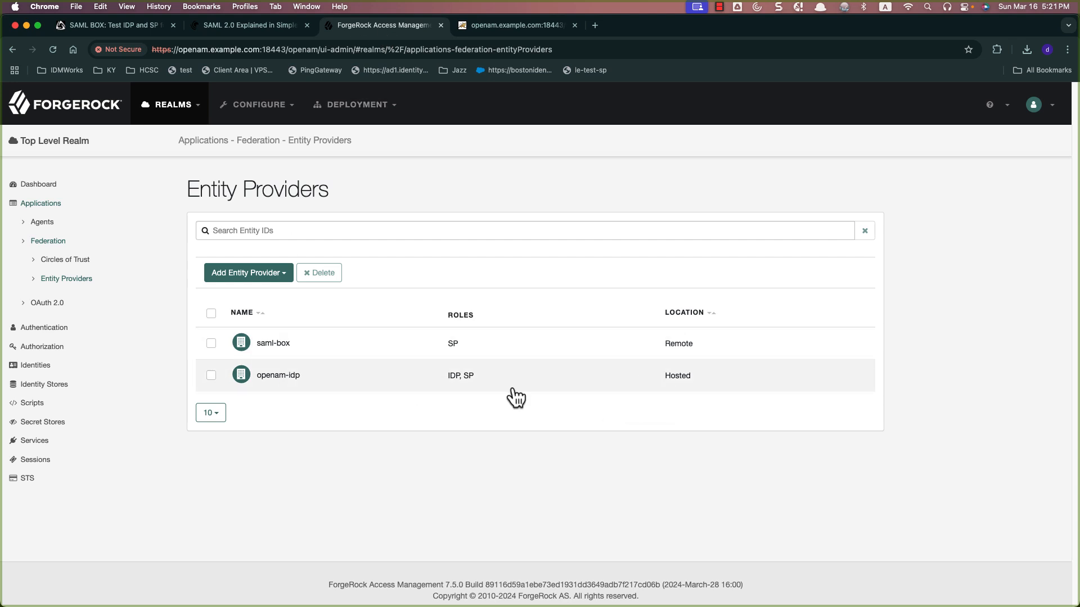
pyautogui.click(497, 32)
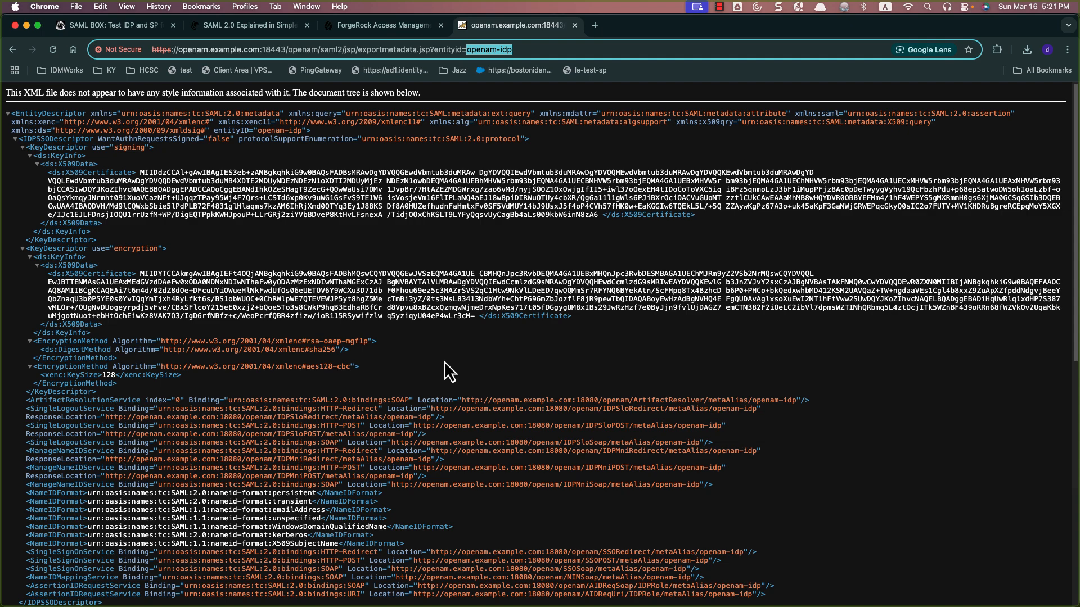
# Examine the exported metadata and collapse its IDPSSODescriptor and SPSSODescriptor elements to view the overall structure.
pyautogui.scroll(-2, 444, 363)
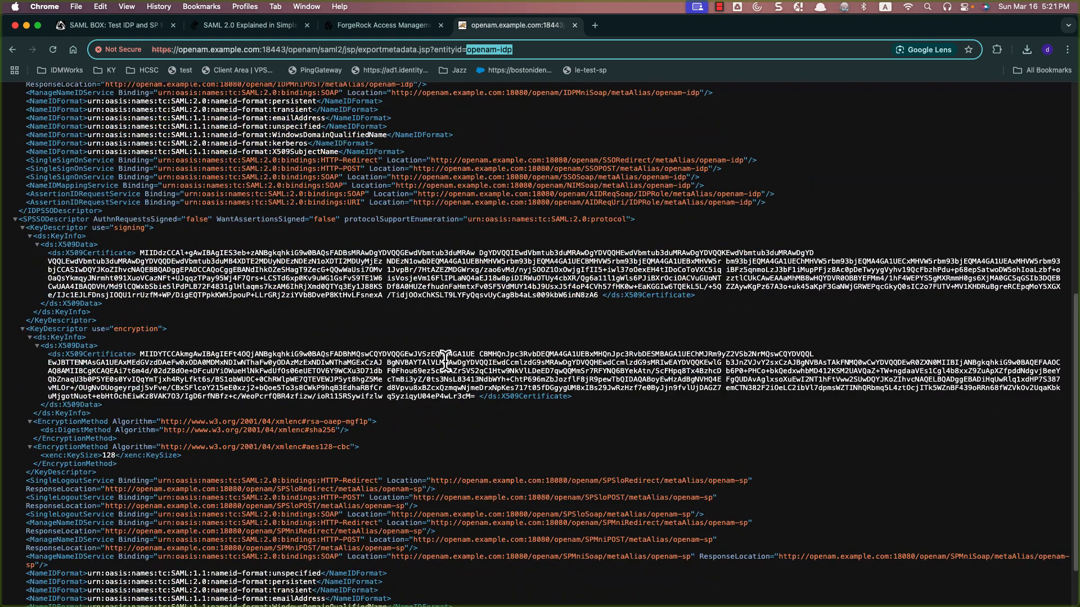
pyautogui.scroll(10, 332, 388)
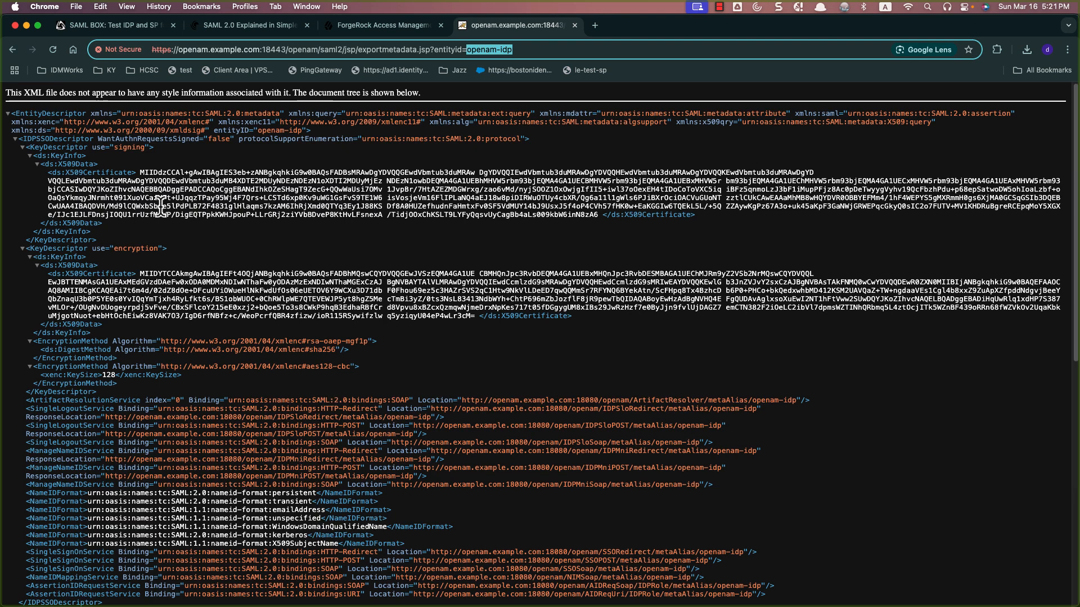
pyautogui.click(16, 140)
pyautogui.click(16, 165)
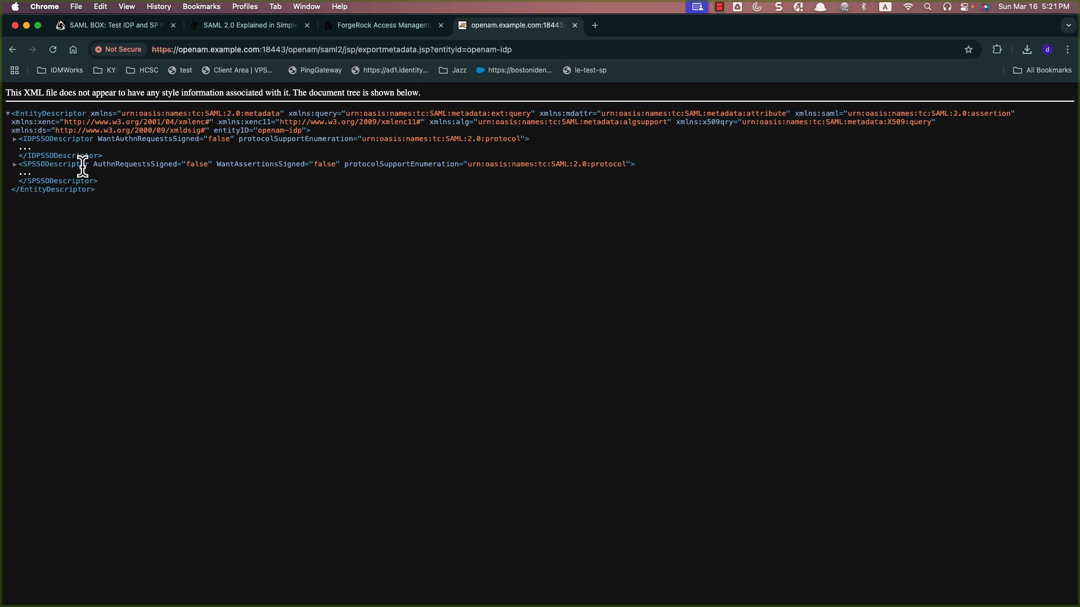
# Save the exported metadata page in the Downloads folder as openam-idp-metadata.xml.
pyautogui.rightClick(297, 230)
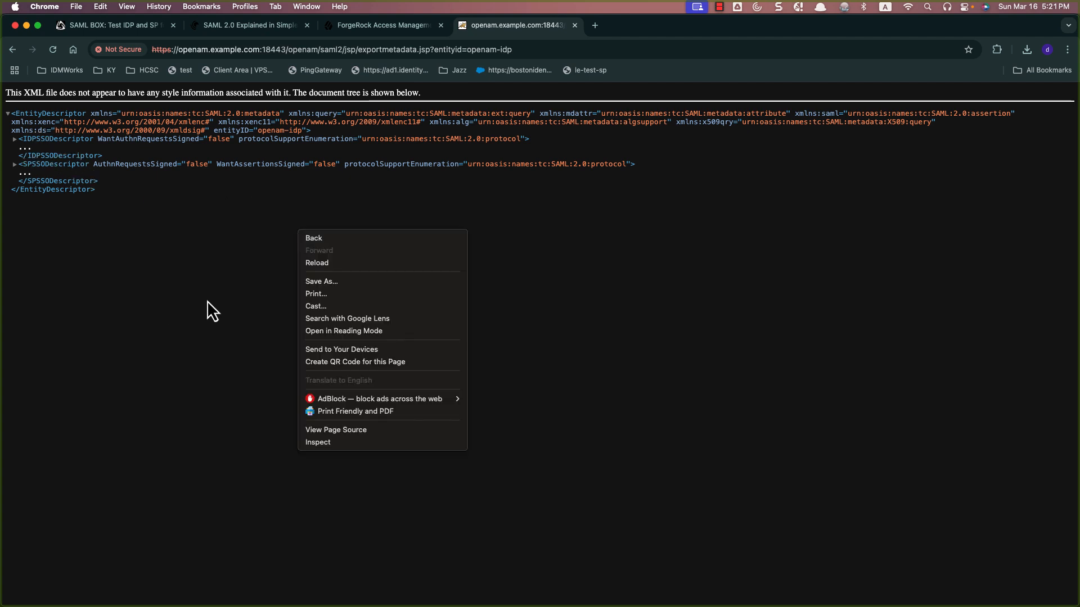
pyautogui.click(313, 285)
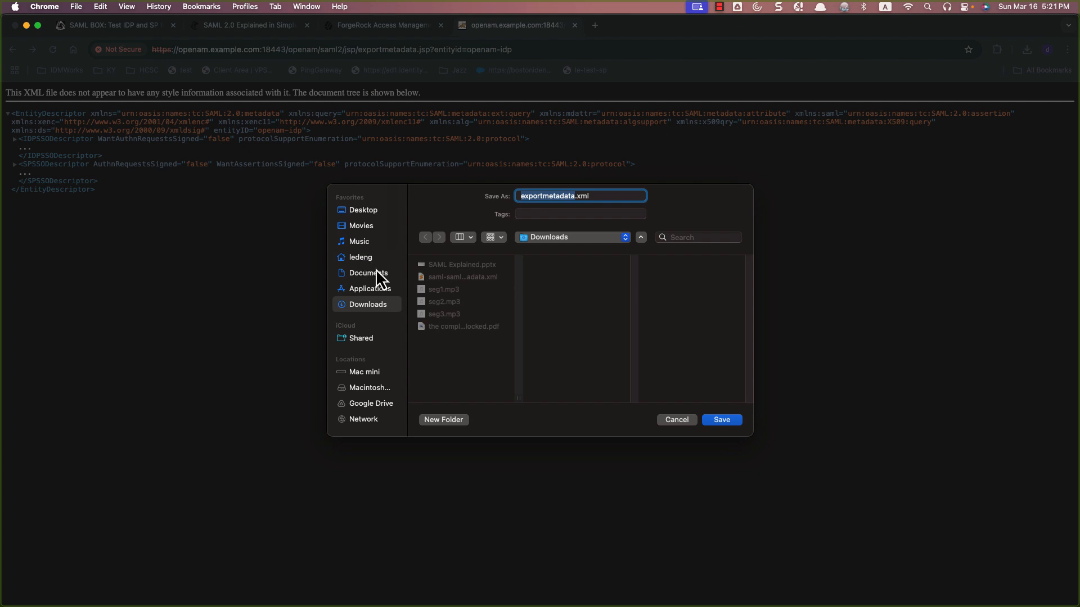
pyautogui.write('openam-d')
pyautogui.press('BackSpace')
pyautogui.write('idp-metadata')
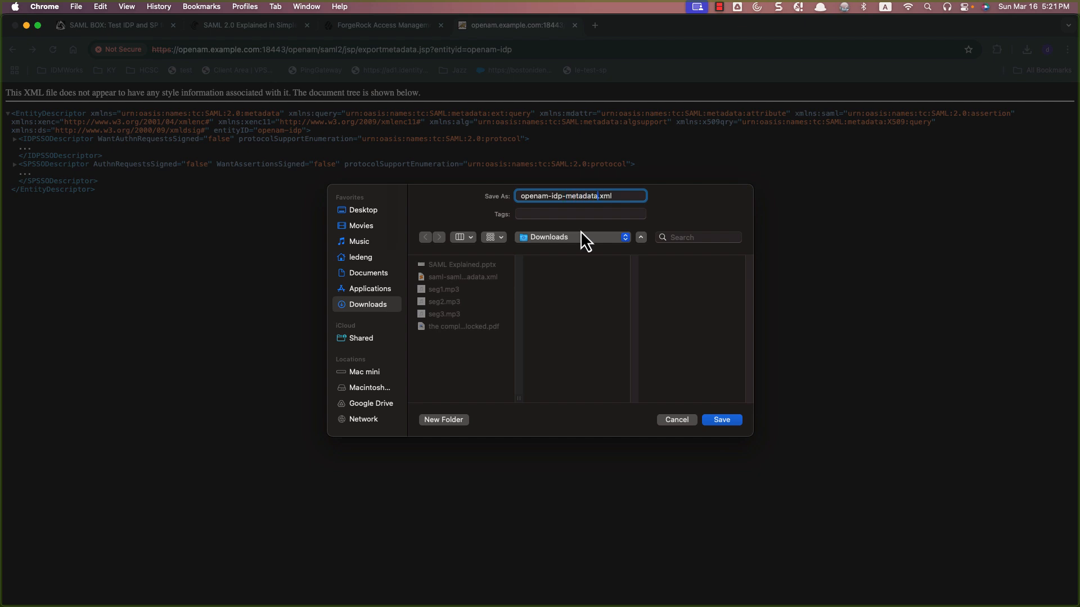
pyautogui.click(731, 422)
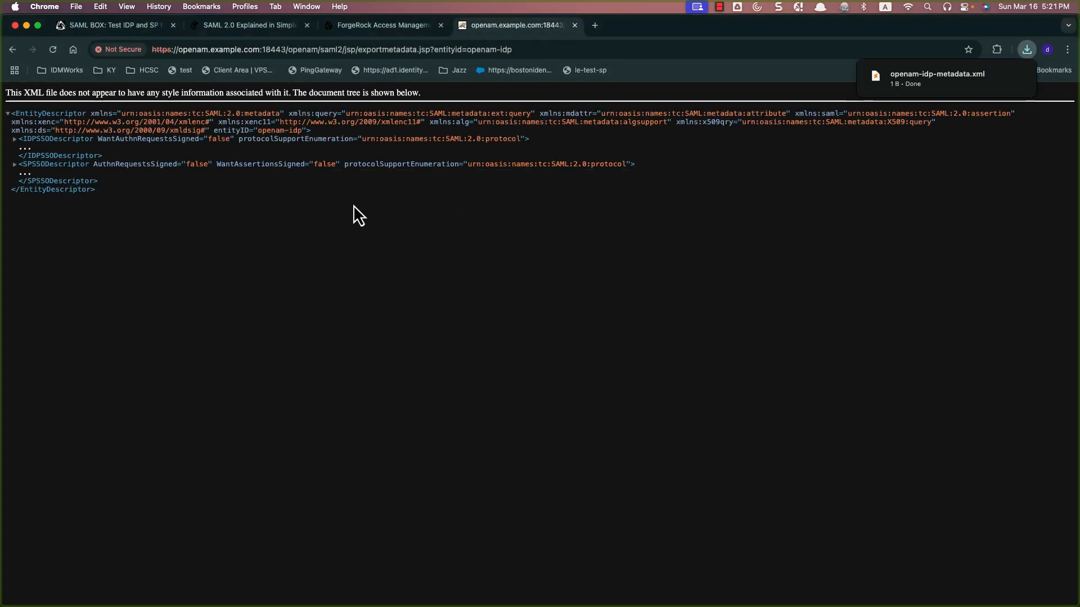
# Upload openam-idp-metadata.xml from Downloads to SAML BOX as the IDP metadata.
pyautogui.click(117, 26)
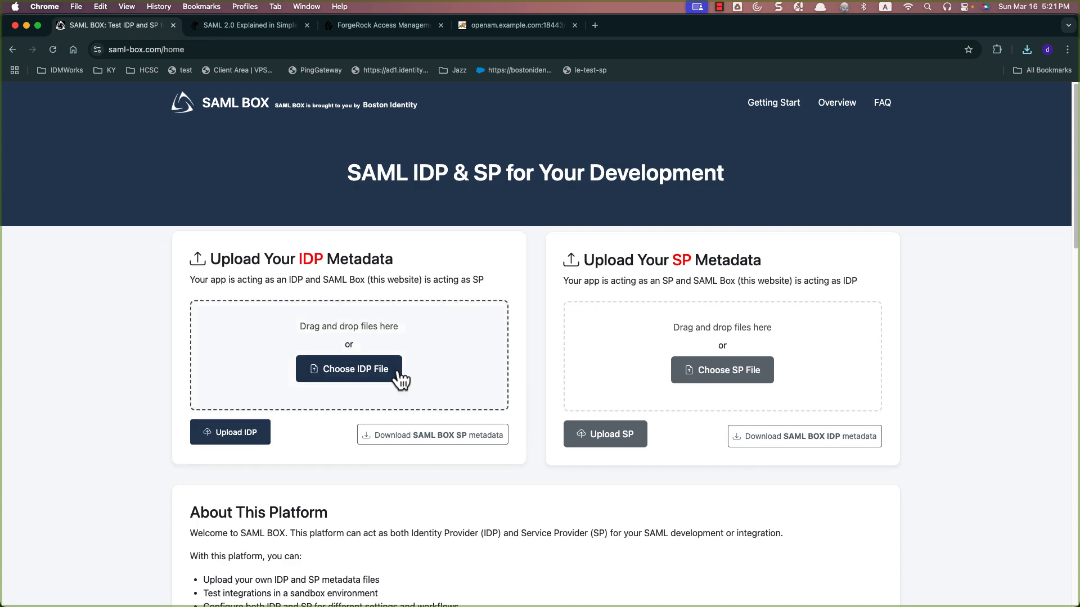
pyautogui.click(373, 372)
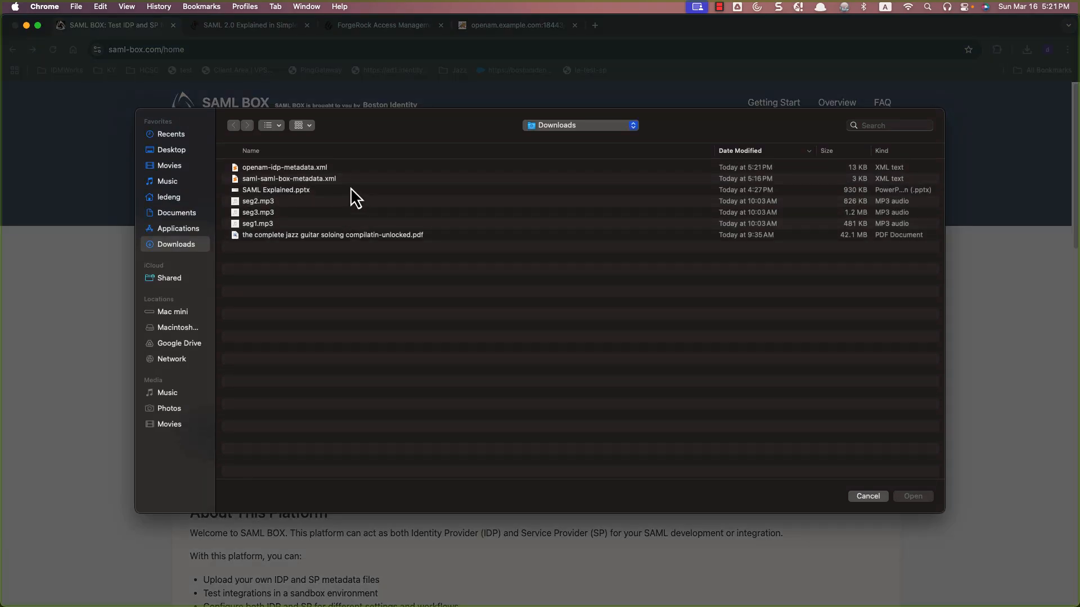
pyautogui.click(276, 168)
pyautogui.doubleClick(262, 170)
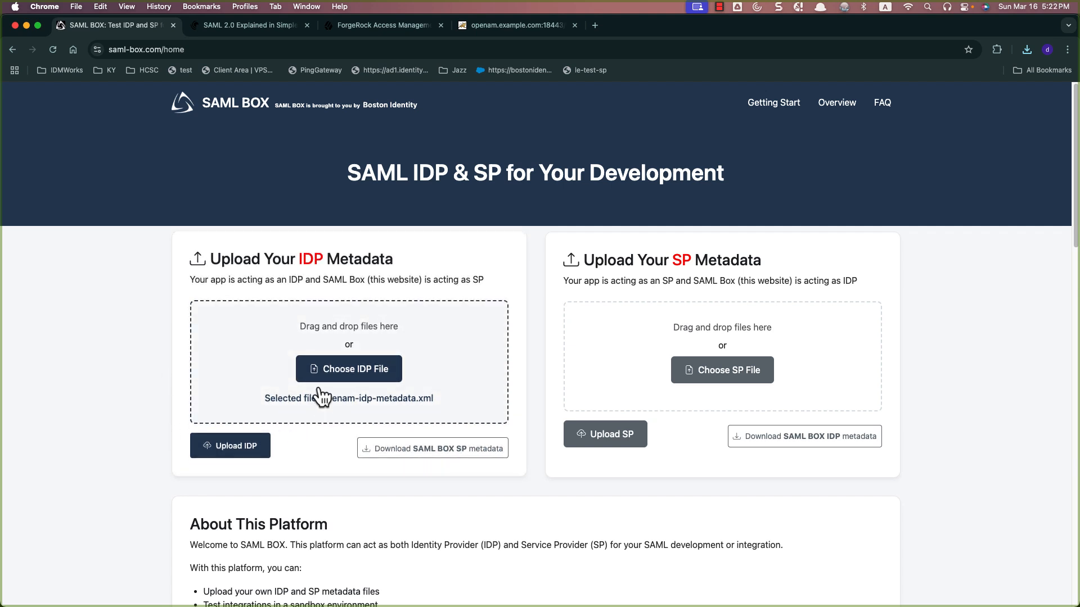
pyautogui.click(240, 448)
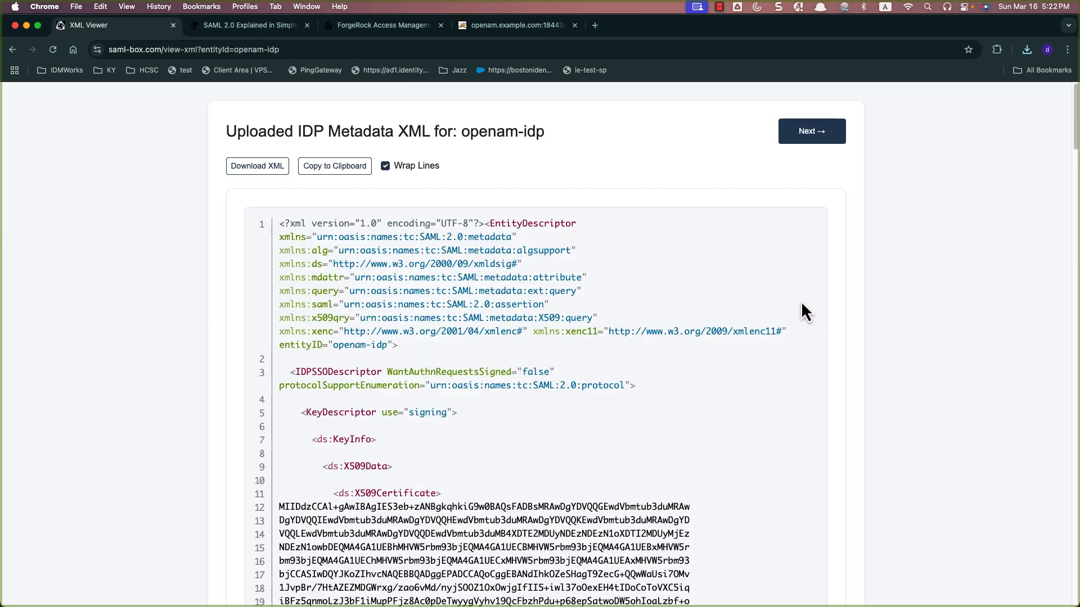
# Look through the uploaded openam-idp metadata XML in SAML BOX and continue to the IDP's landing page.
pyautogui.scroll(-20, 733, 318)
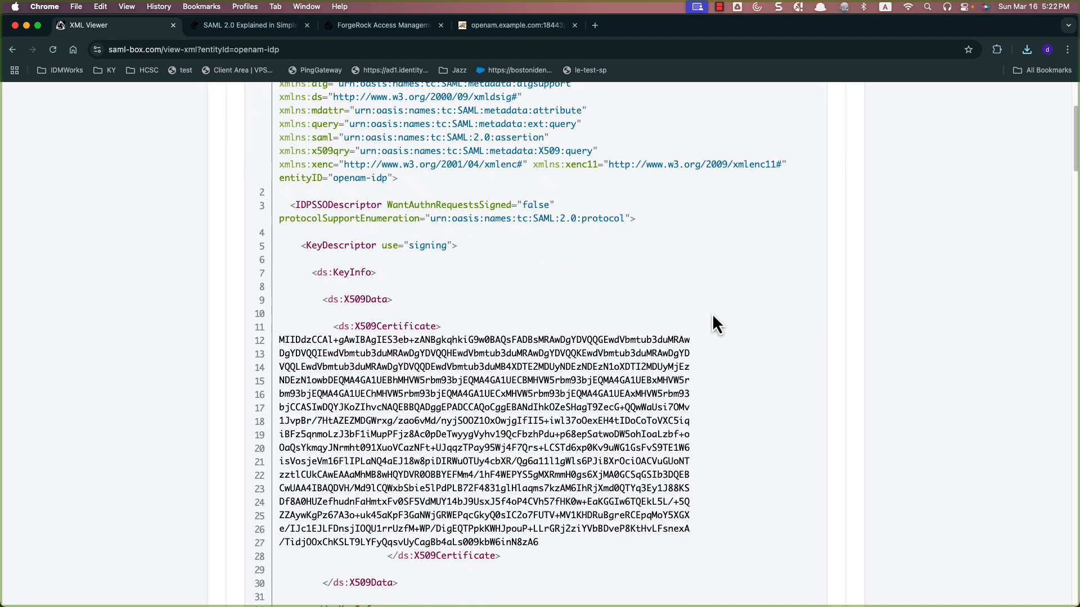
pyautogui.scroll(-5, 712, 315)
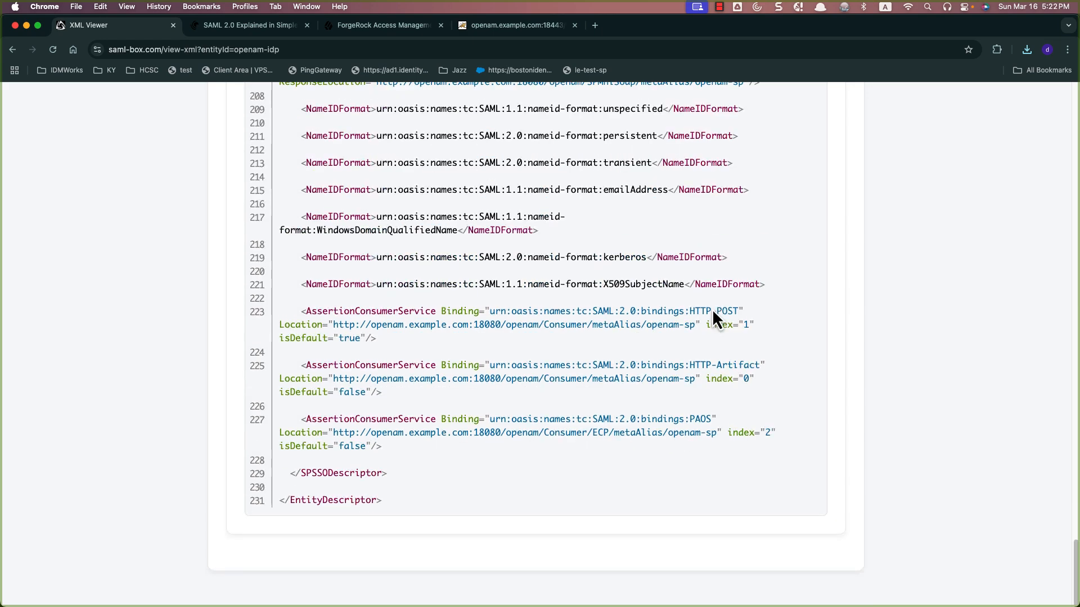
pyautogui.scroll(15, 570, 419)
pyautogui.scroll(20, 576, 417)
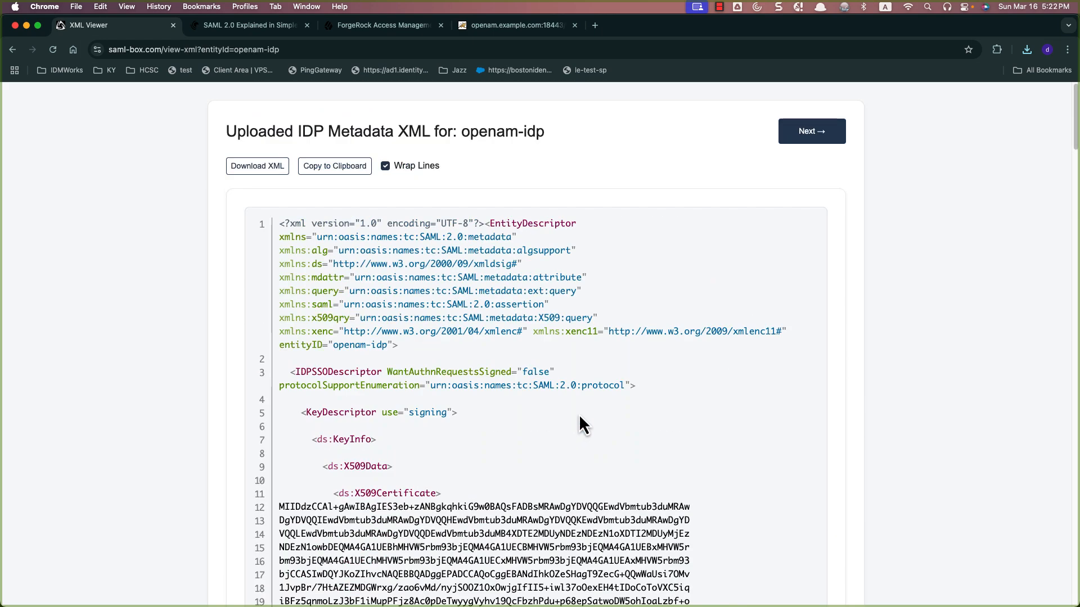
pyautogui.click(796, 140)
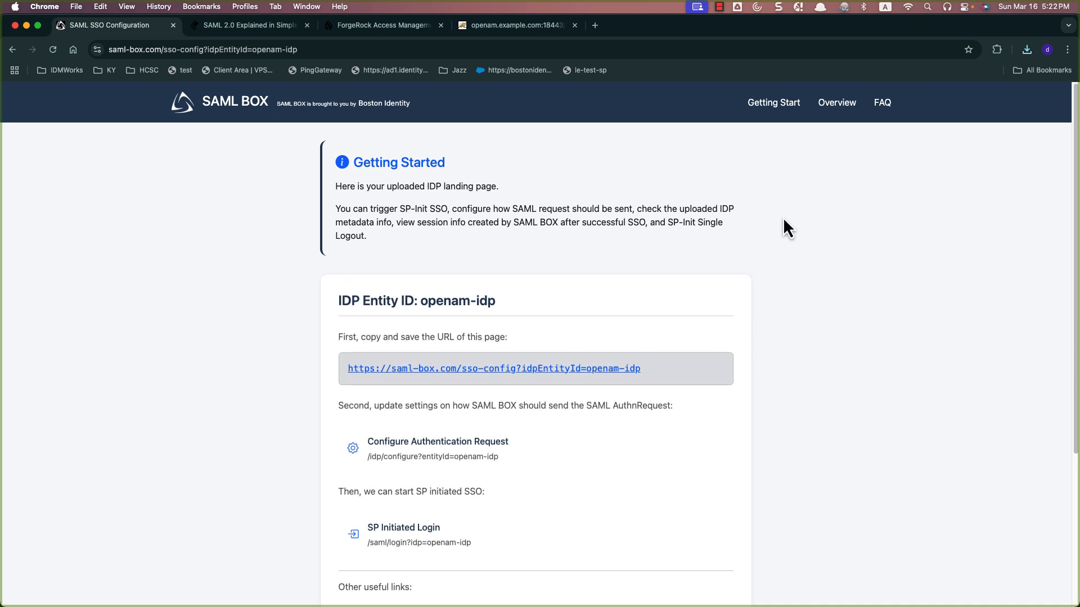
# Review the uploaded IDP's landing page, including its Getting Started notes and the IDP Entity ID heading.
pyautogui.scroll(-1, 811, 231)
pyautogui.scroll(1, 811, 228)
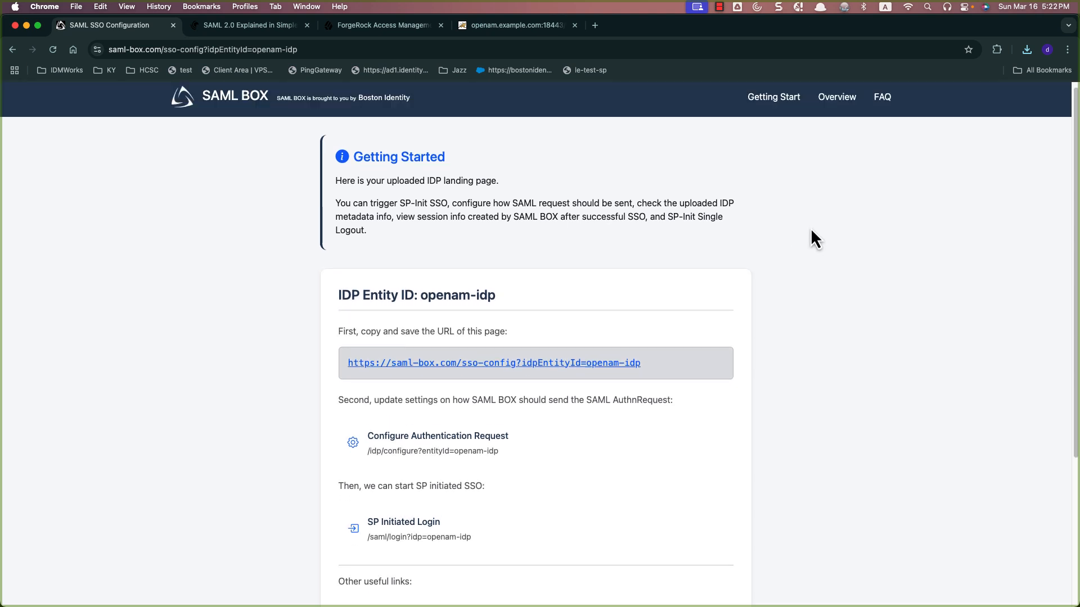
pyautogui.scroll(1, 177, 173)
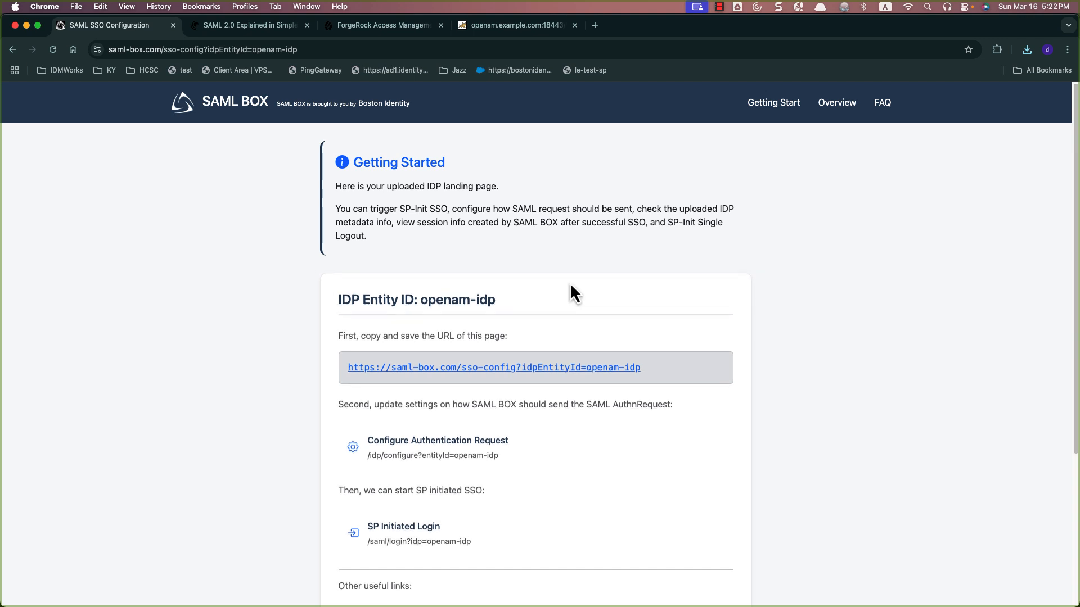
pyautogui.scroll(-1, 571, 292)
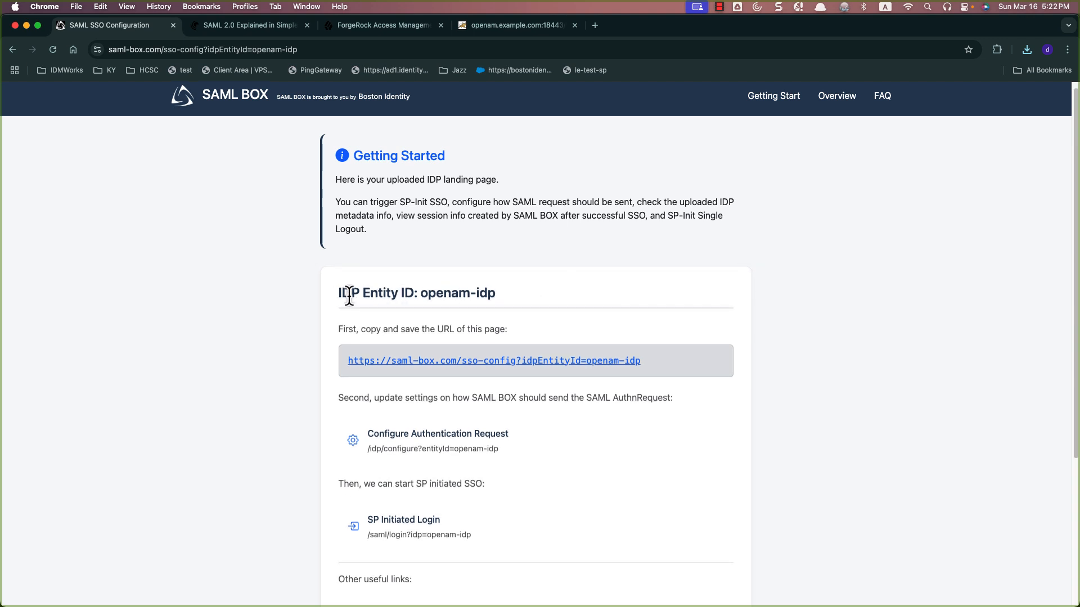
pyautogui.moveTo(350, 296); pyautogui.dragTo(500, 295)
pyautogui.click(534, 291)
pyautogui.scroll(-3, 535, 291)
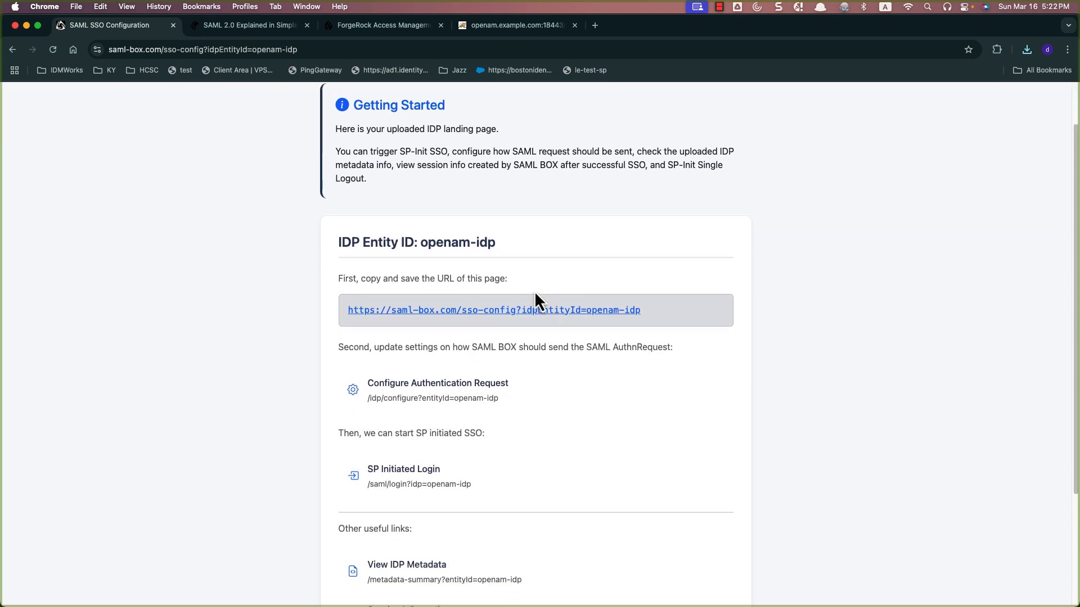
pyautogui.moveTo(663, 282); pyautogui.dragTo(318, 288)
pyautogui.press('super+c')
pyautogui.press('super+Tab')
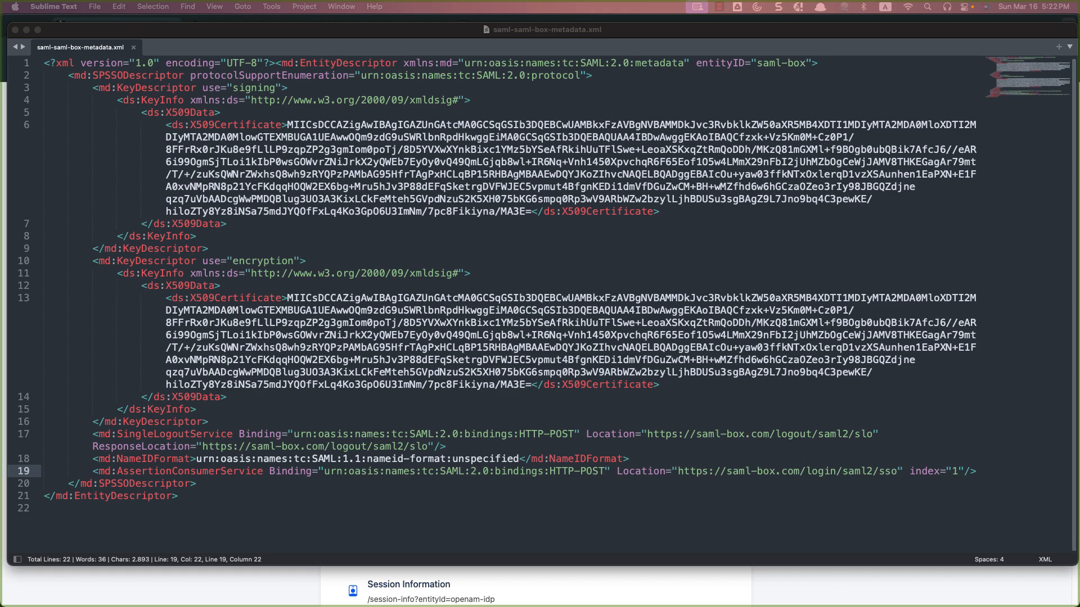
pyautogui.press('super+Tab')
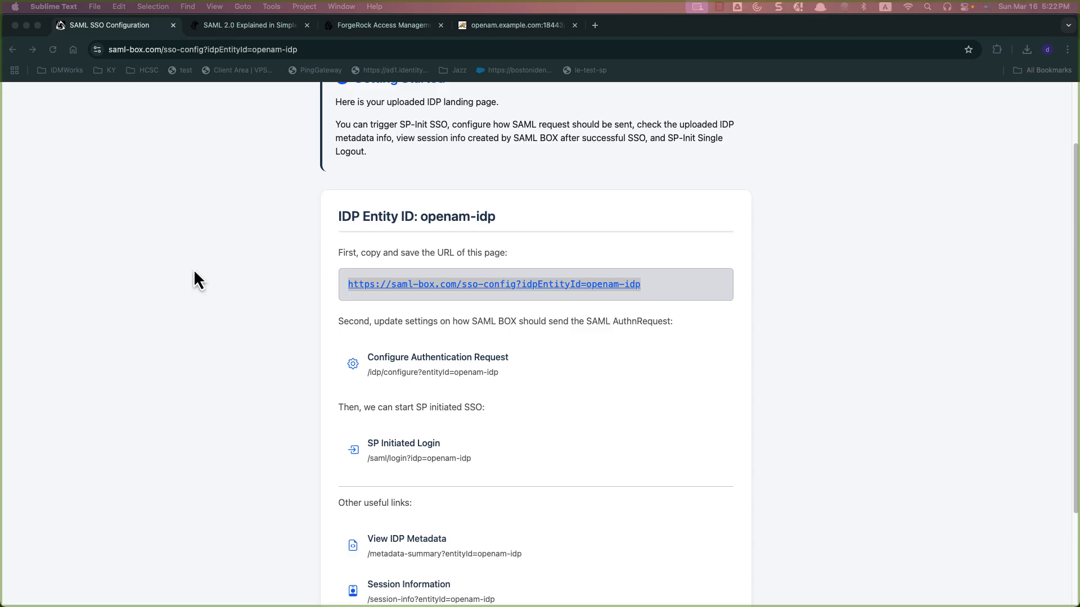
# Open the authentication request configuration for openam-idp from the landing page.
pyautogui.scroll(-2, 194, 337)
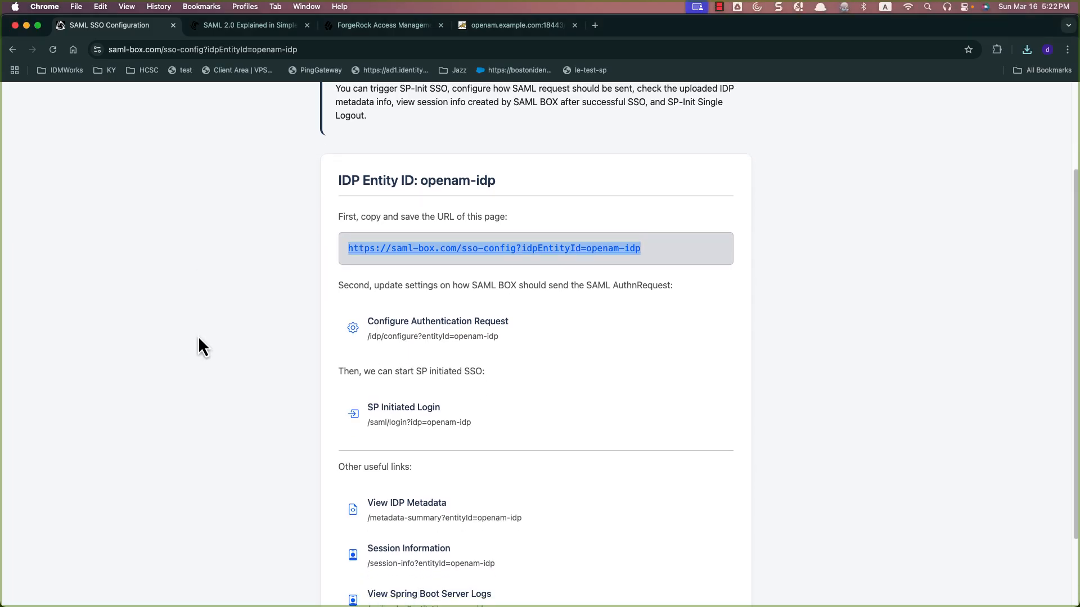
pyautogui.click(201, 334)
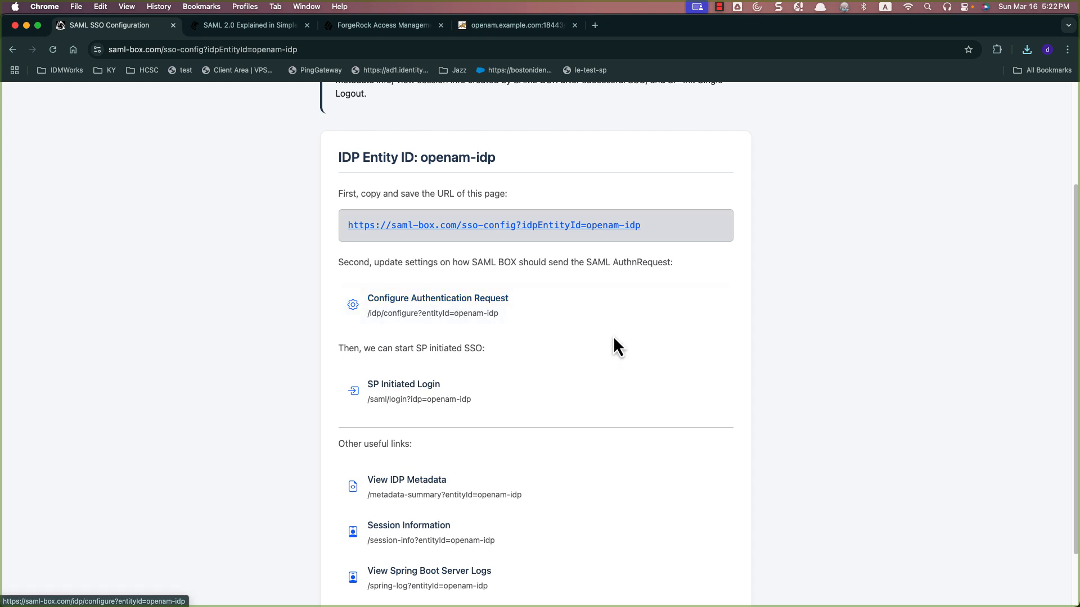
pyautogui.scroll(3, 613, 337)
pyautogui.moveTo(499, 304); pyautogui.dragTo(428, 302)
pyautogui.scroll(-1, 528, 405)
pyautogui.click(492, 437)
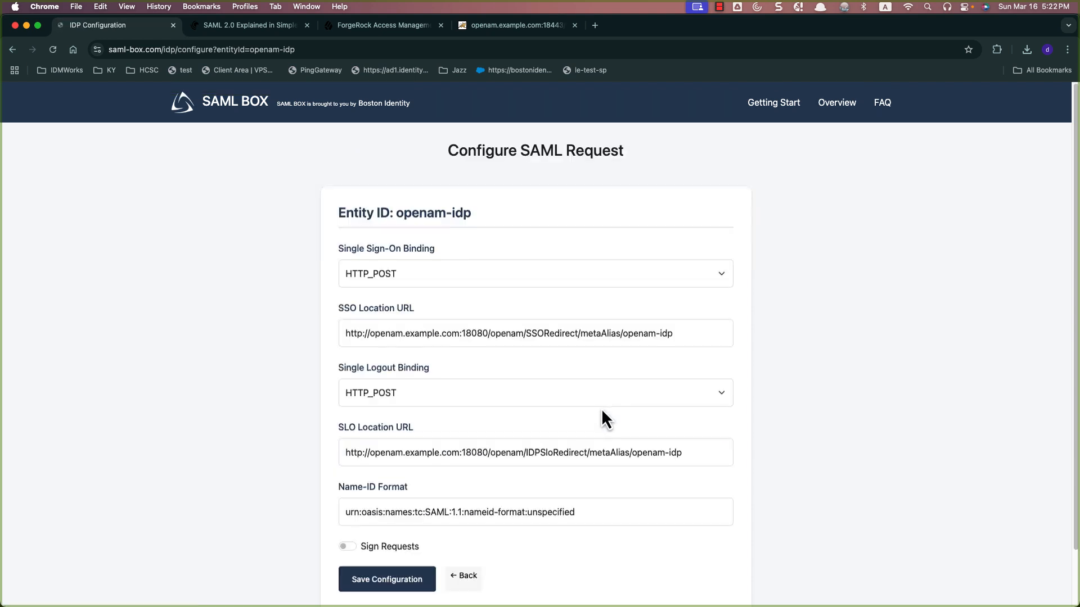
# Examine the SAML request settings for openam-idp, including the Single Sign-On Binding options, Name-ID Format and Sign Requests, and go back without saving.
pyautogui.scroll(-1, 692, 342)
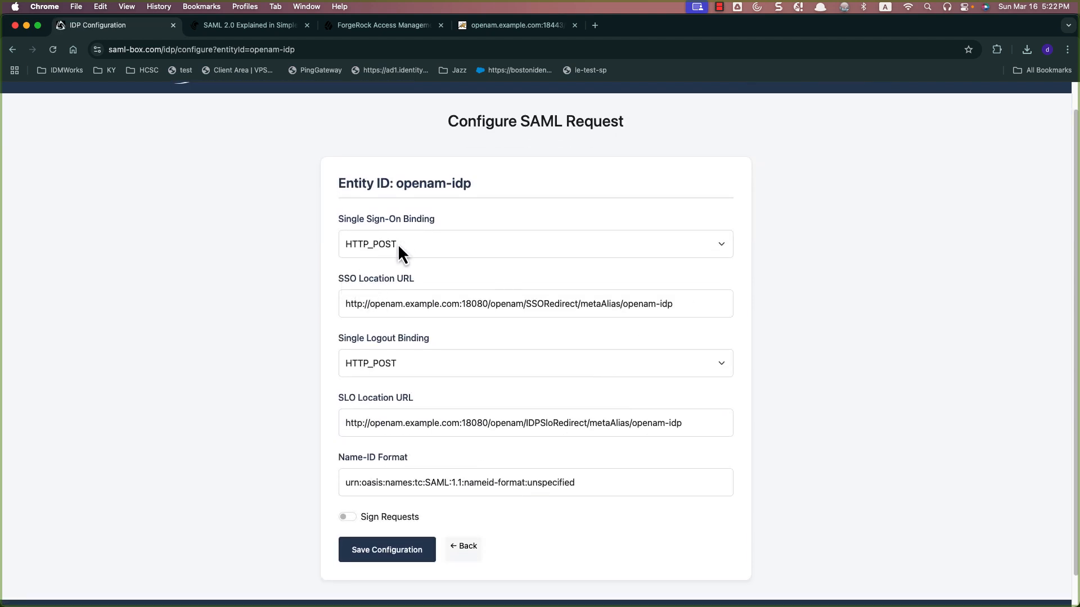
pyautogui.scroll(-1, 313, 381)
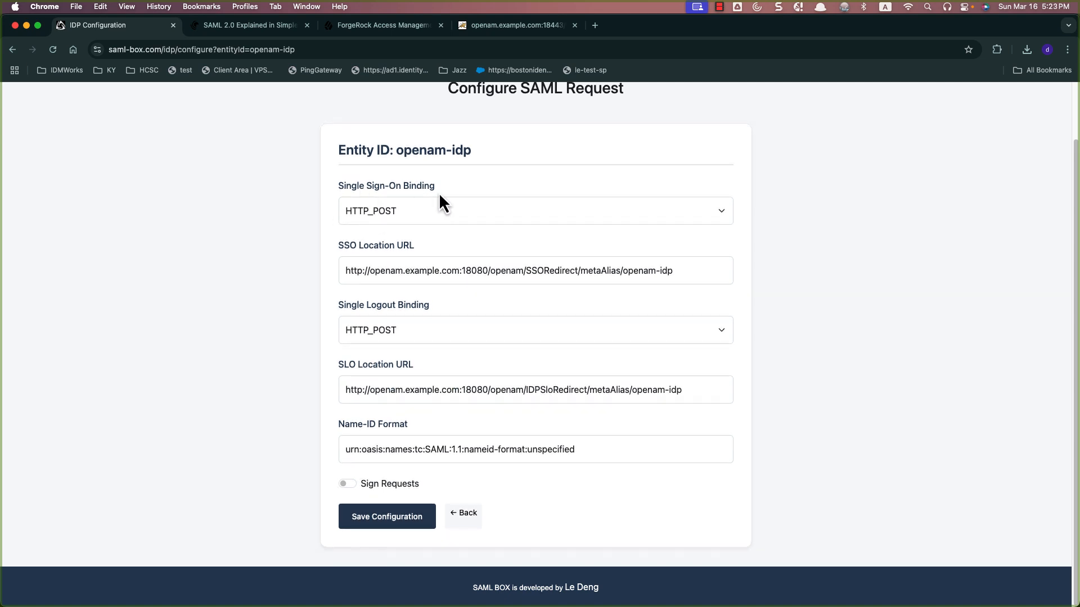
pyautogui.click(434, 211)
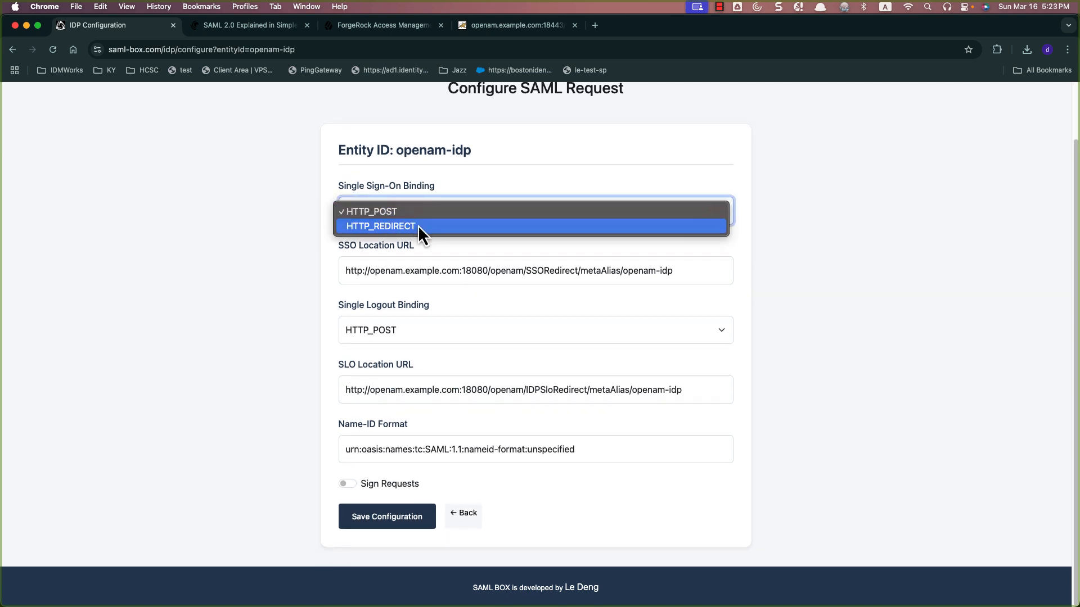
pyautogui.click(229, 254)
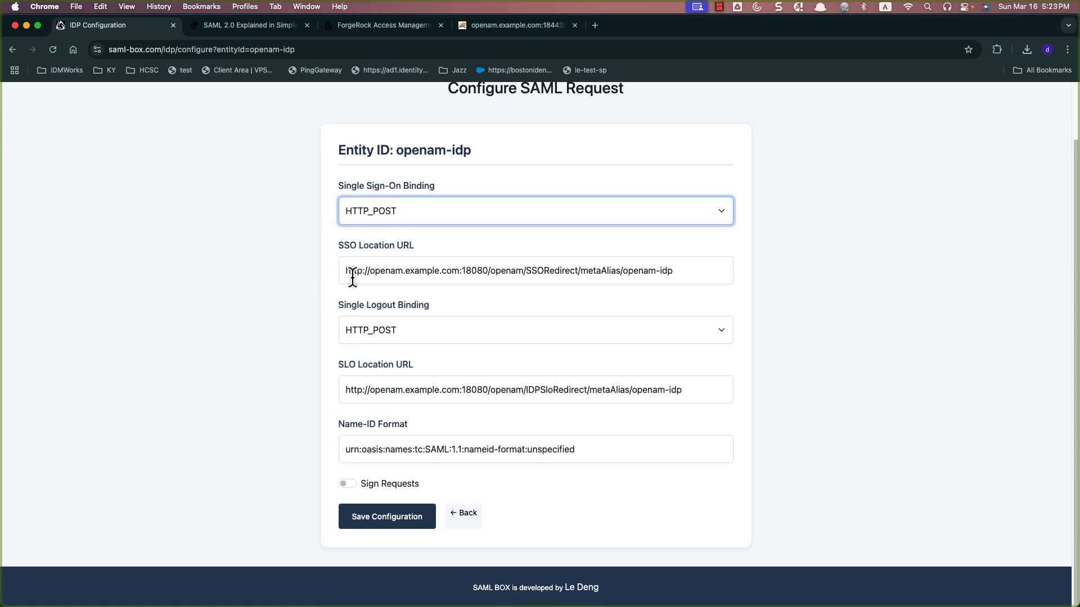
pyautogui.click(607, 450)
pyautogui.click(353, 492)
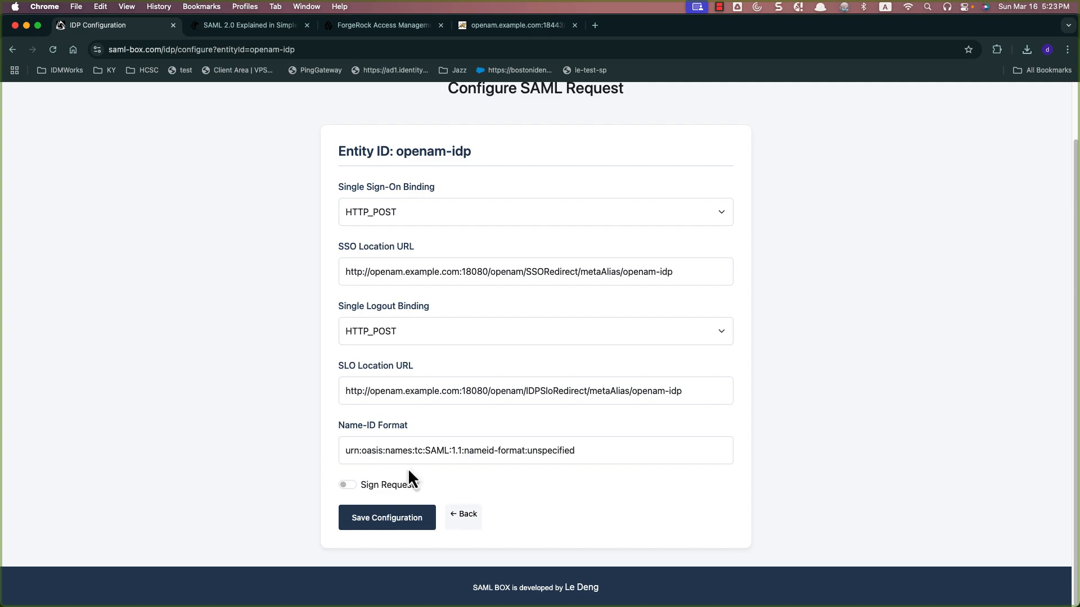
pyautogui.click(465, 520)
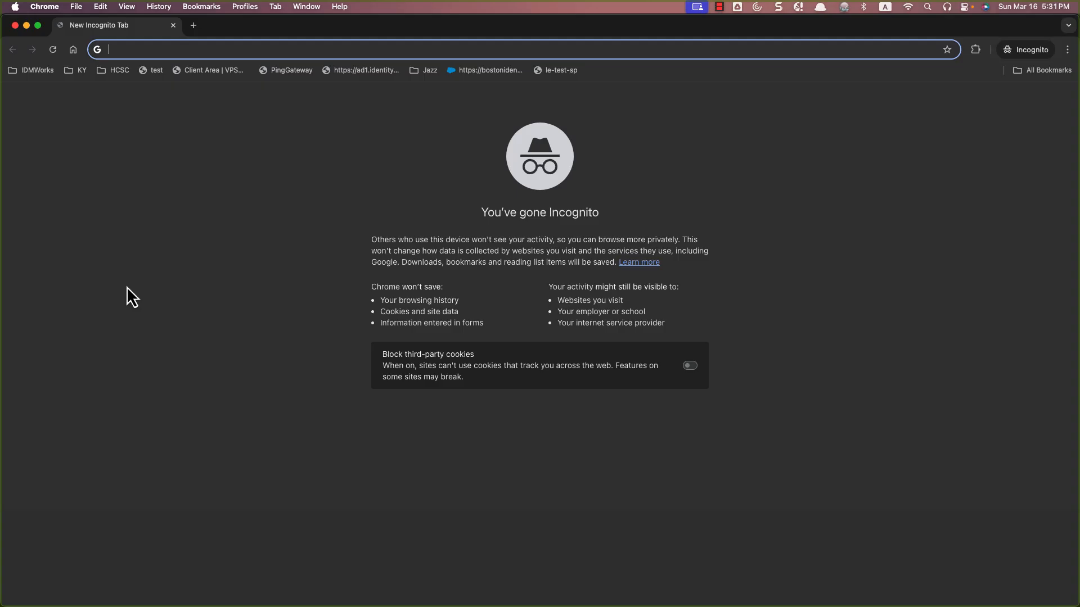
# Open the developer tools' network monitor in the incognito window and widen the page area beside it.
pyautogui.rightClick(126, 286)
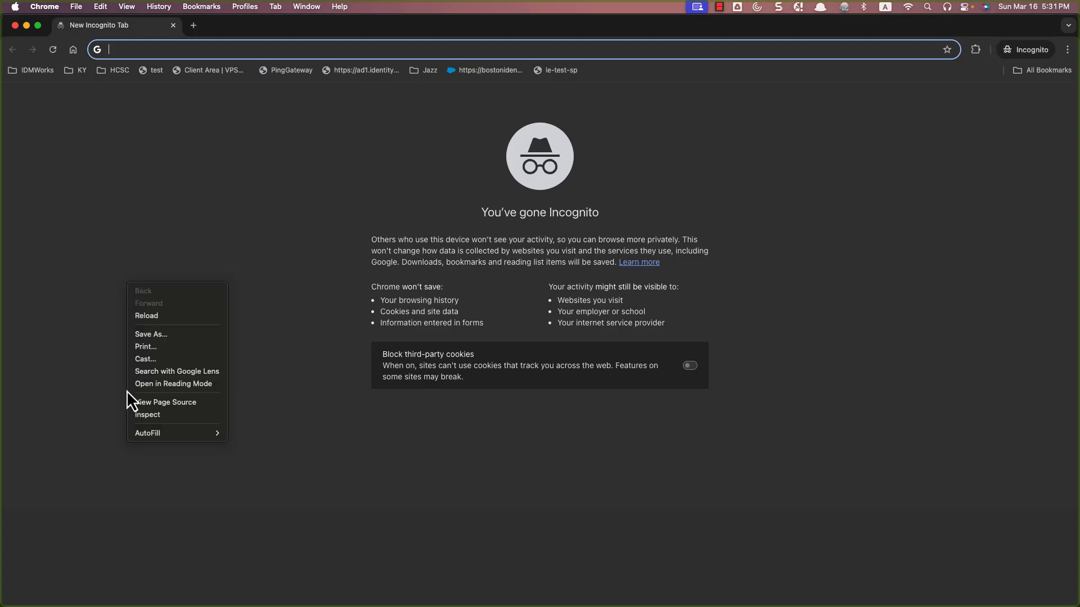
pyautogui.click(154, 414)
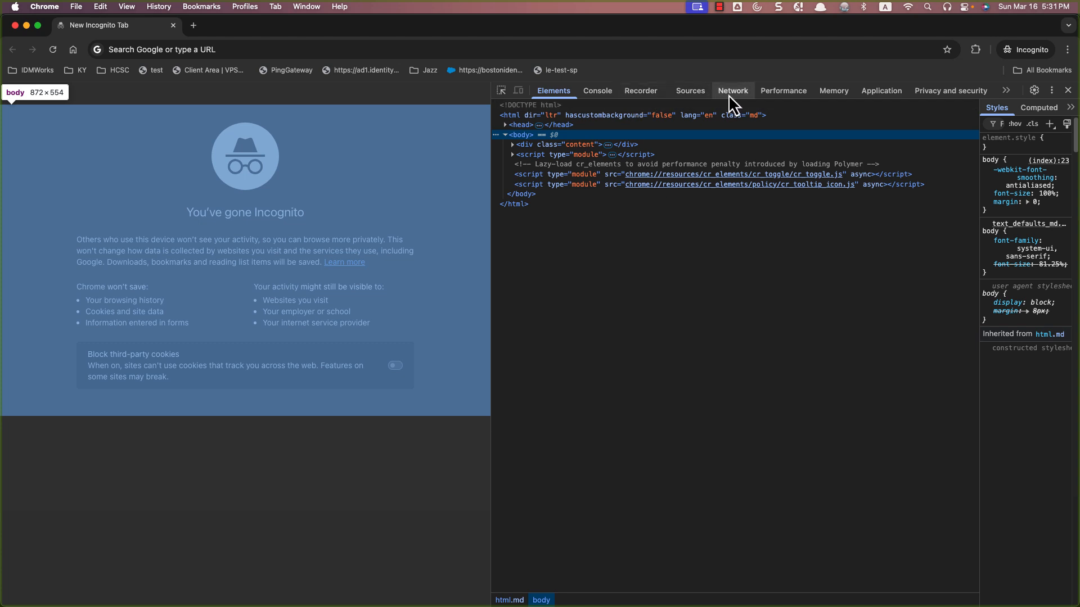
pyautogui.click(732, 92)
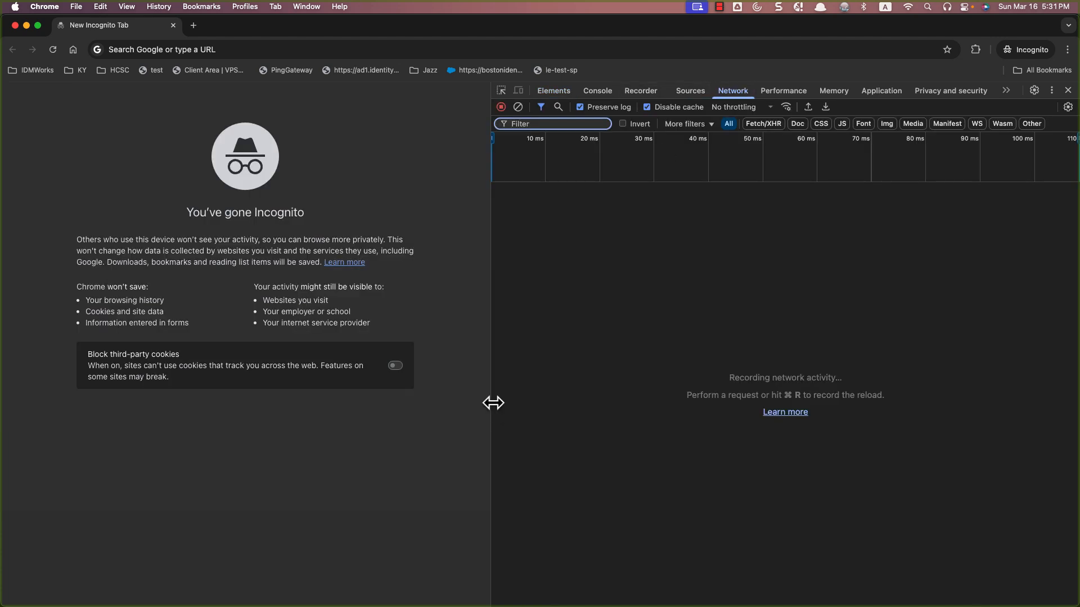
pyautogui.moveTo(492, 402); pyautogui.dragTo(612, 403)
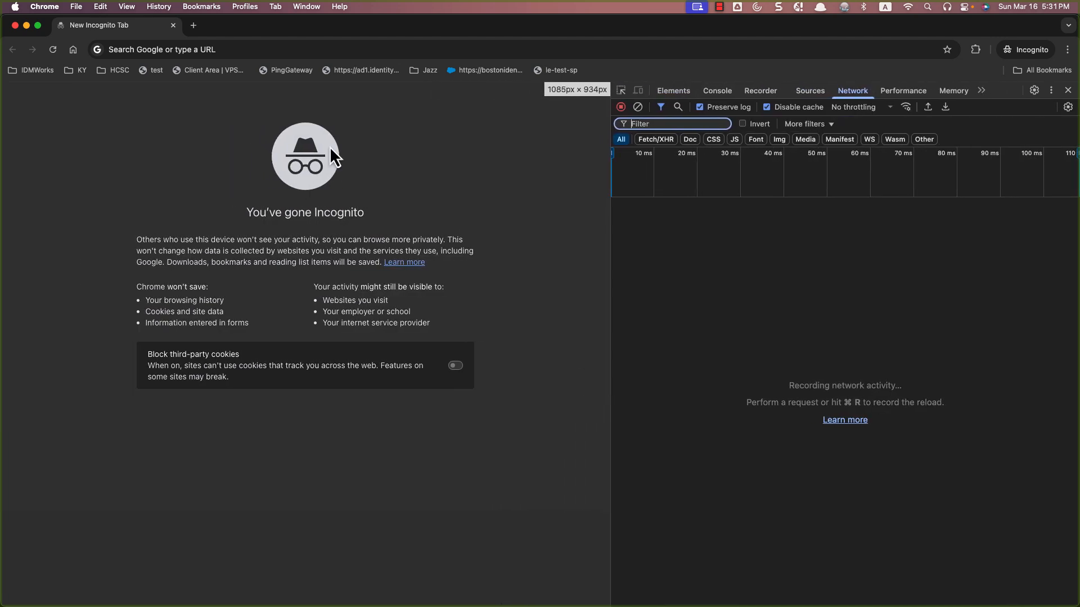
pyautogui.click(207, 50)
pyautogui.press('super+v')
pyautogui.press('Return')
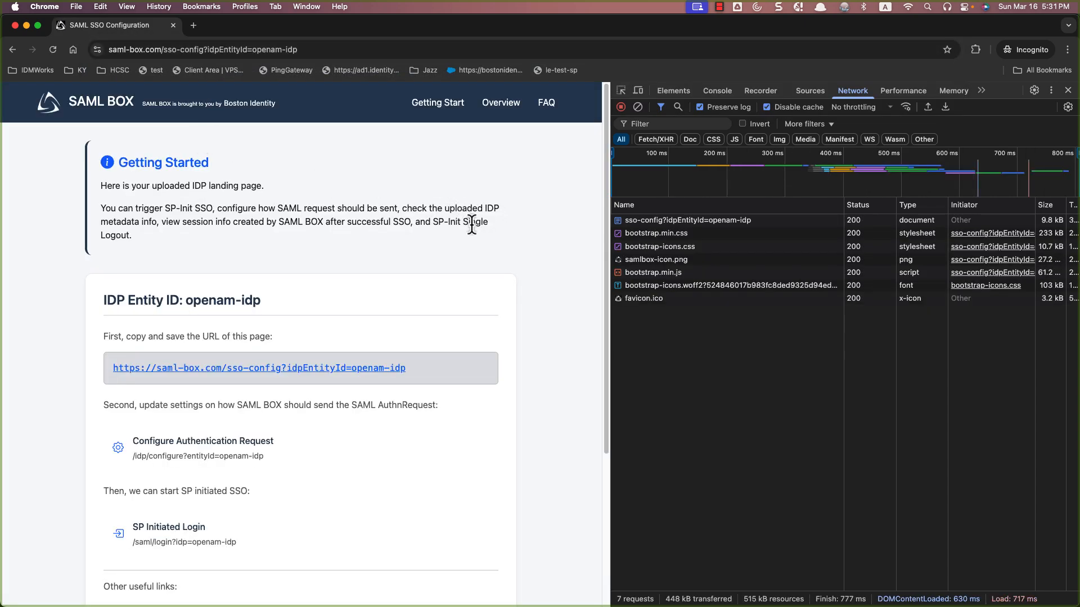
pyautogui.scroll(-1, 495, 326)
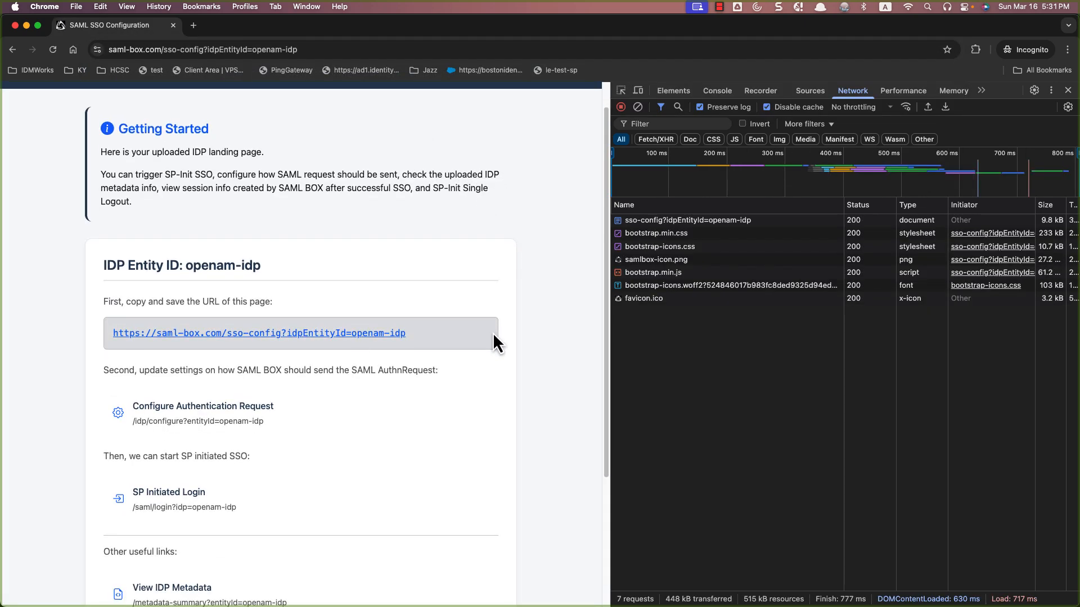
pyautogui.scroll(-1, 493, 337)
pyautogui.scroll(-1, 498, 377)
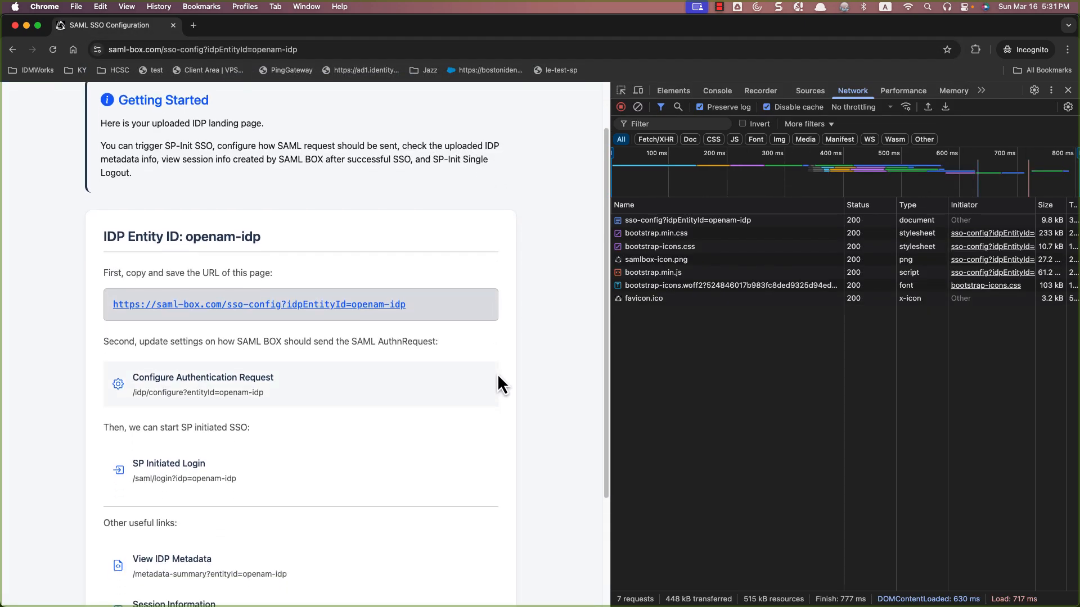
pyautogui.click(637, 107)
pyautogui.scroll(-3, 497, 349)
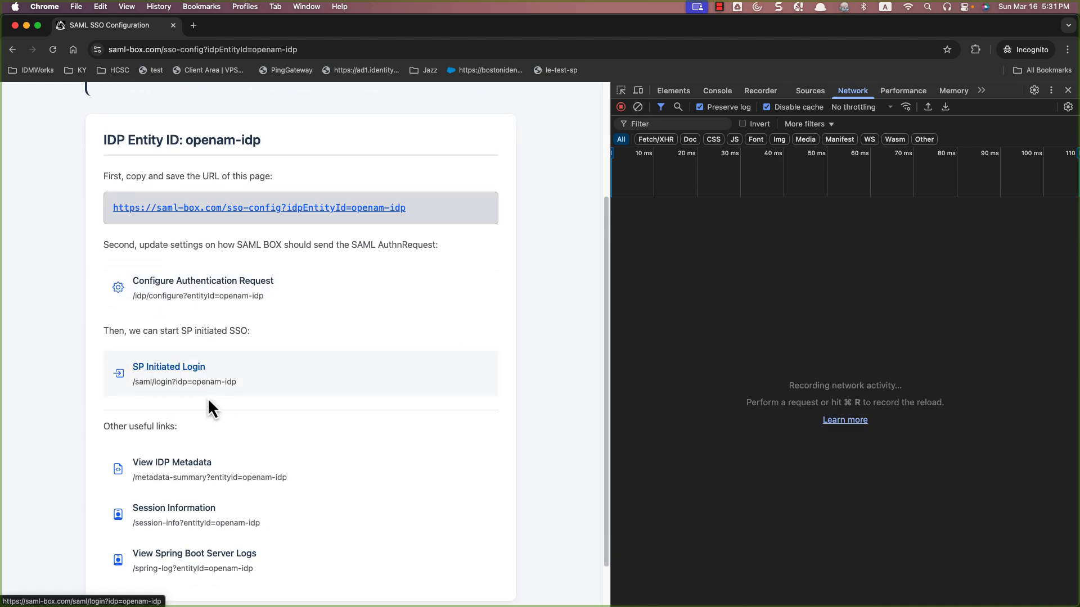
# Start the SP-initiated login for openam-idp and widen the network log beside the sign-in page.
pyautogui.moveTo(133, 383); pyautogui.dragTo(248, 387)
pyautogui.click(255, 383)
pyautogui.click(268, 385)
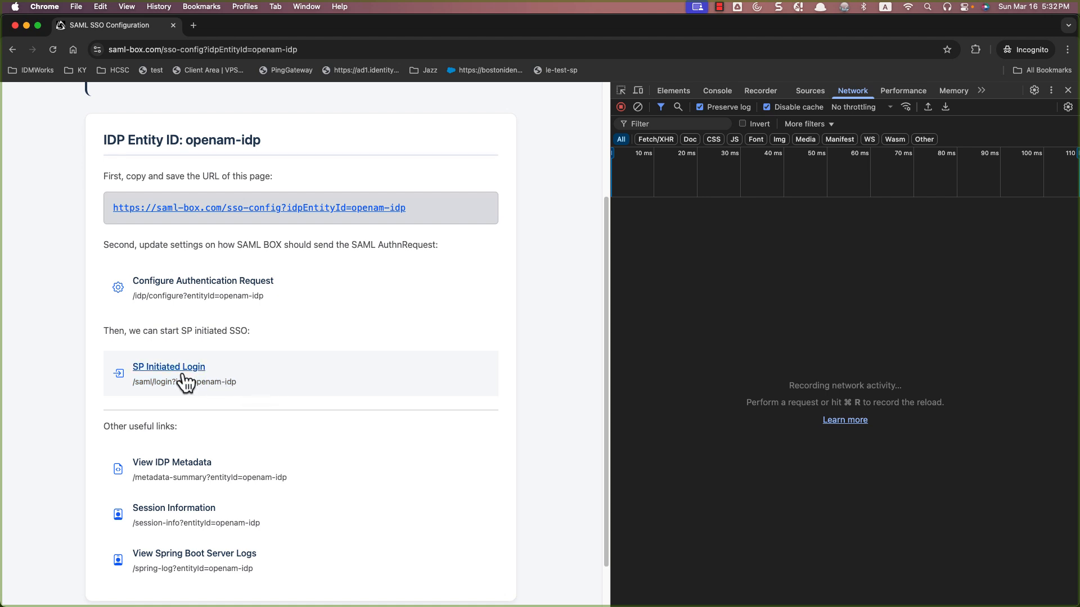
pyautogui.click(184, 376)
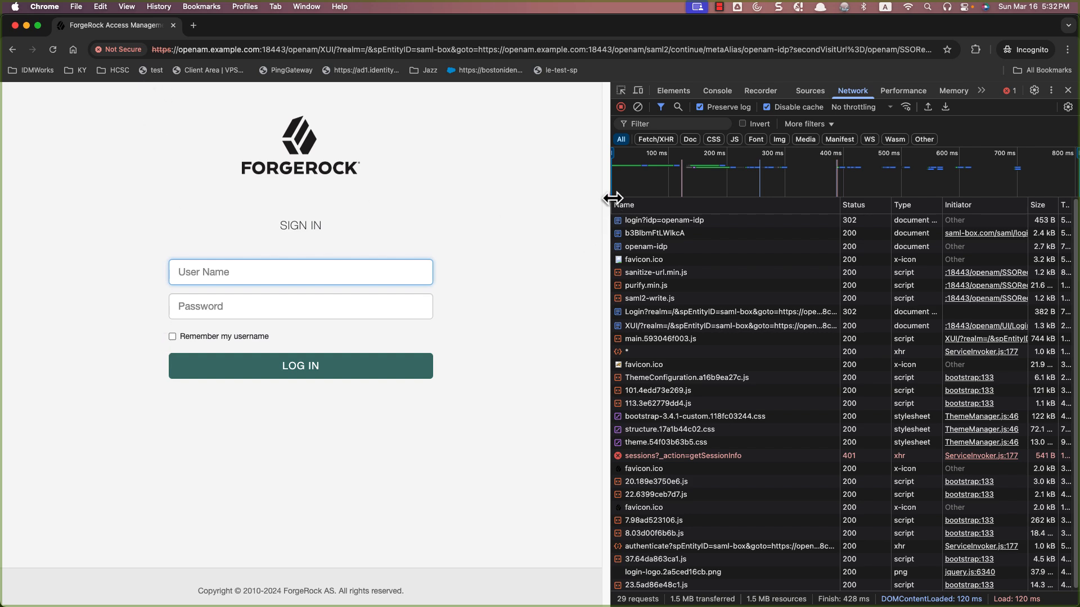
pyautogui.moveTo(613, 198); pyautogui.dragTo(529, 217)
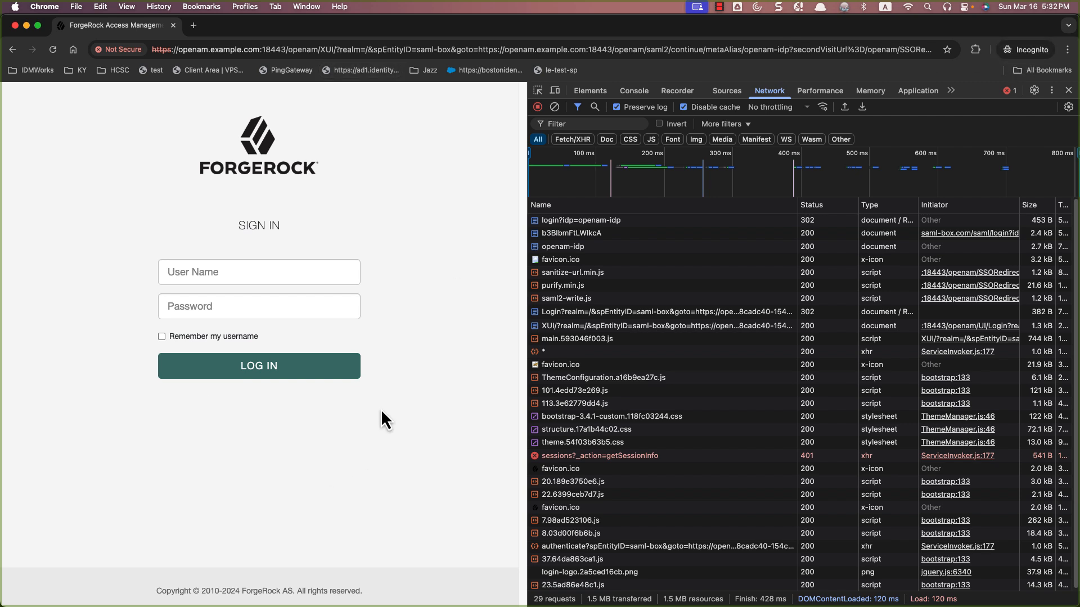
# Sign in to ForgeRock with the user name fr-test1 and the account password.
pyautogui.click(251, 278)
pyautogui.write('fr-test1')
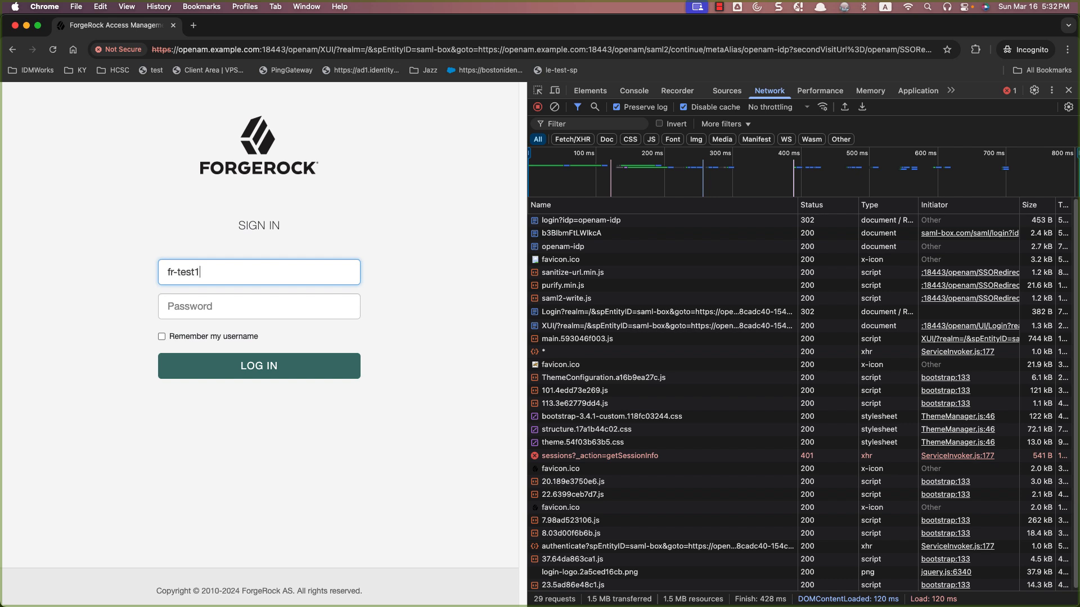
pyautogui.press('Tab')
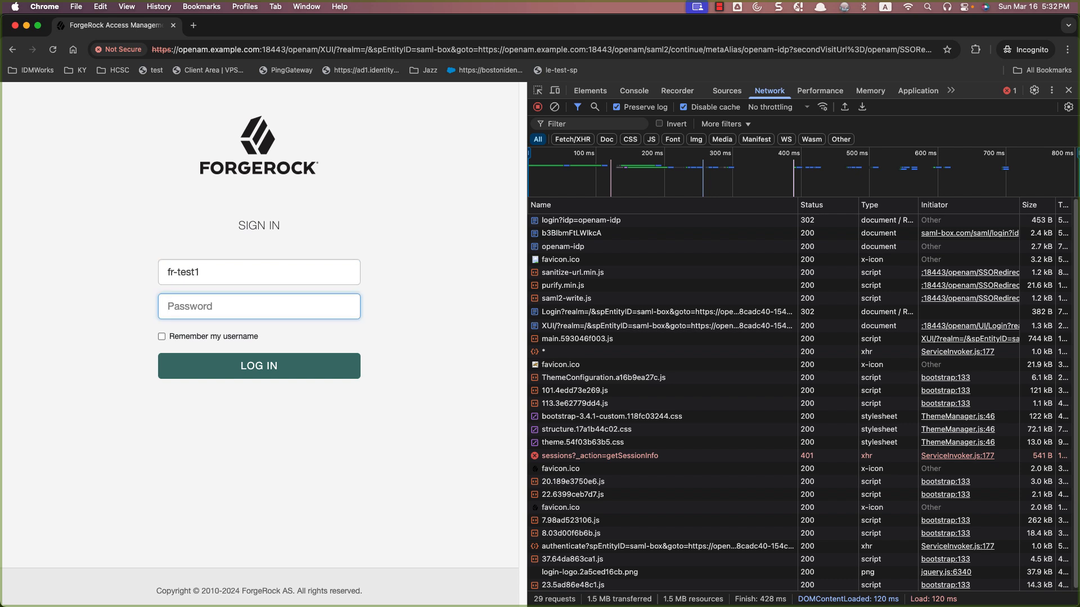
pyautogui.write('•••••••••')
pyautogui.click(260, 371)
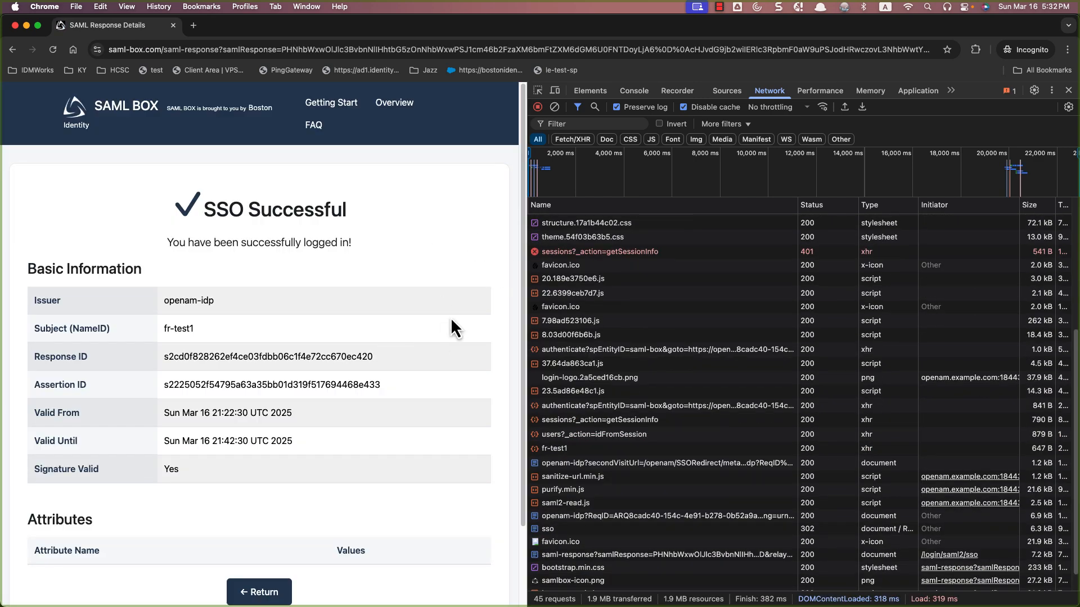
# Review the basic information on the SSO result page and widen the network log for reading the recorded requests.
pyautogui.scroll(-1, 446, 313)
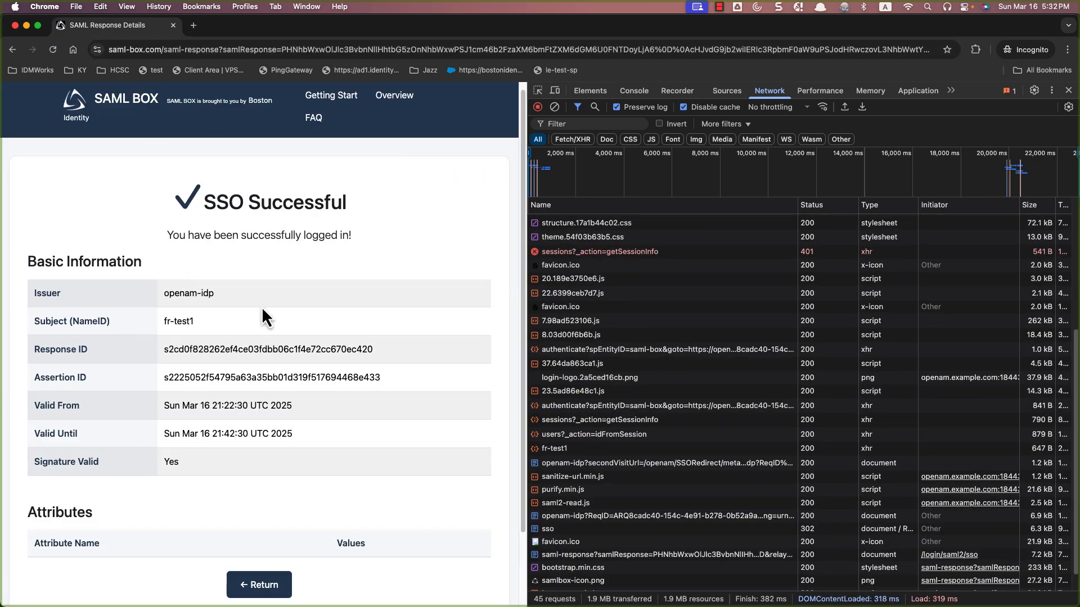
pyautogui.scroll(1, 286, 262)
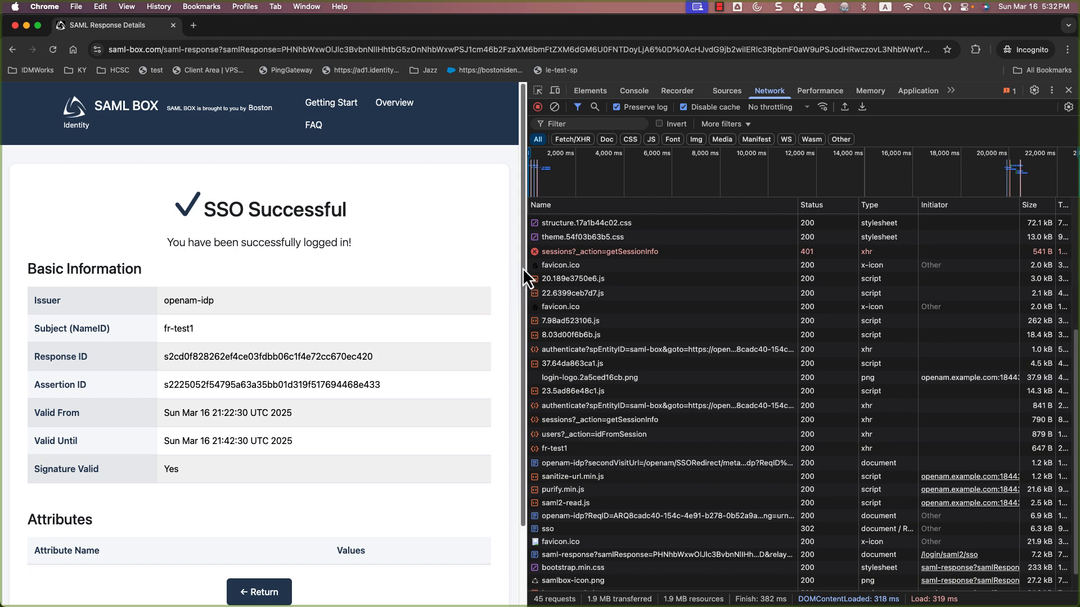
pyautogui.moveTo(523, 275); pyautogui.dragTo(473, 272)
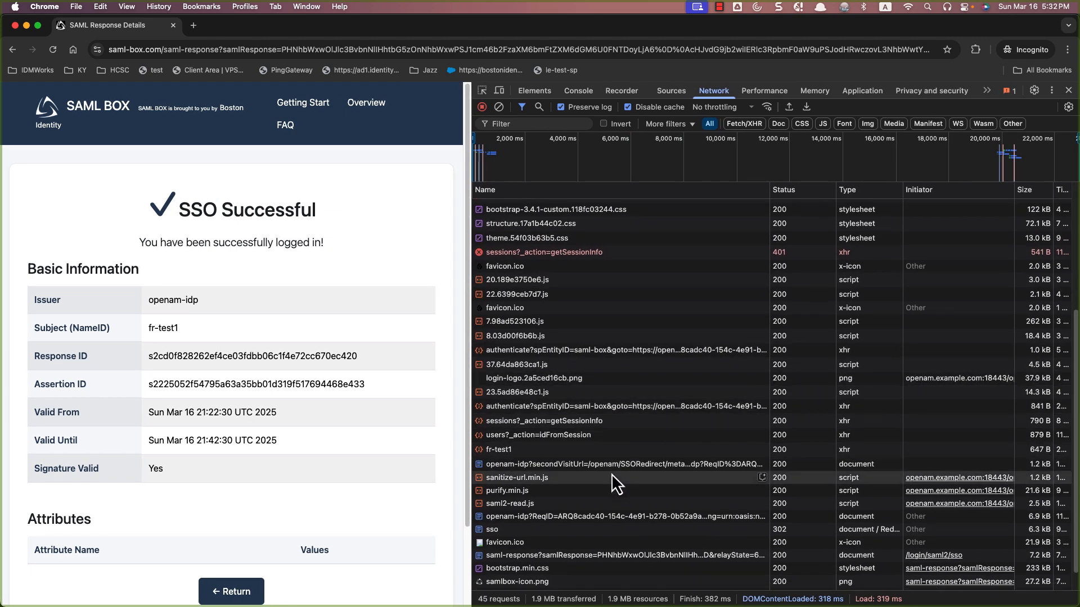
pyautogui.scroll(5, 612, 471)
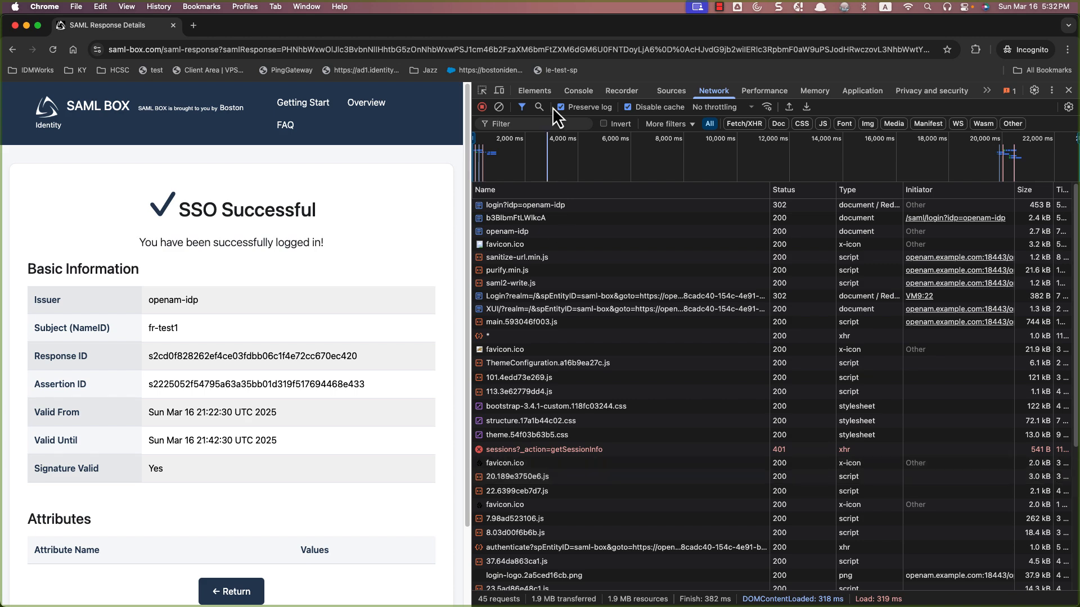
pyautogui.click(553, 124)
pyautogui.scroll(-5, 478, 255)
pyautogui.moveTo(471, 256); pyautogui.dragTo(406, 265)
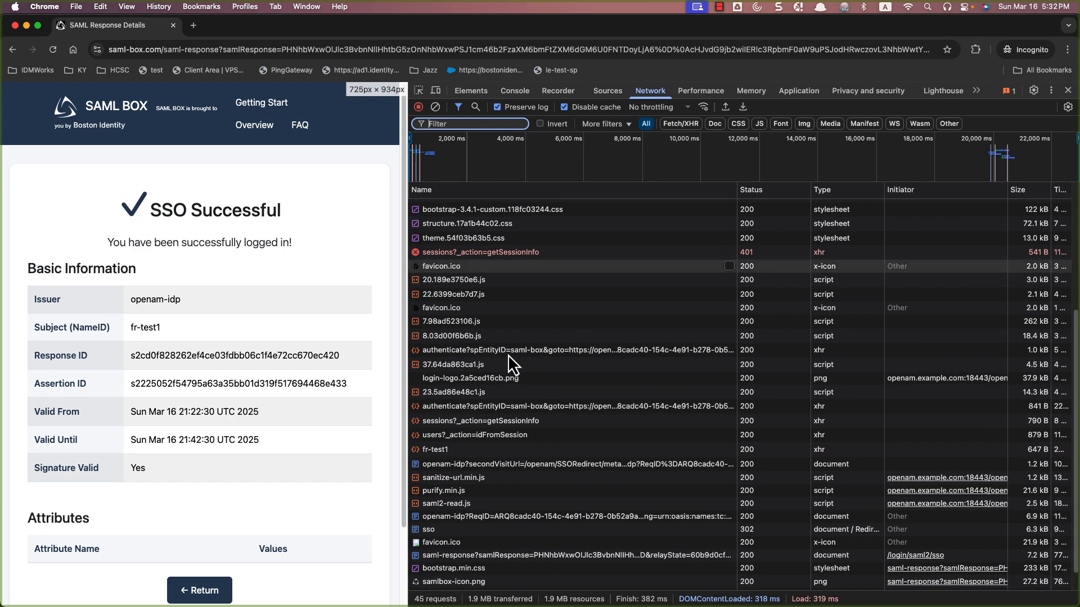
# Inspect the request URL and form data of the recorded openam-idp document request, and copy its SAMLRequest value.
pyautogui.scroll(5, 540, 383)
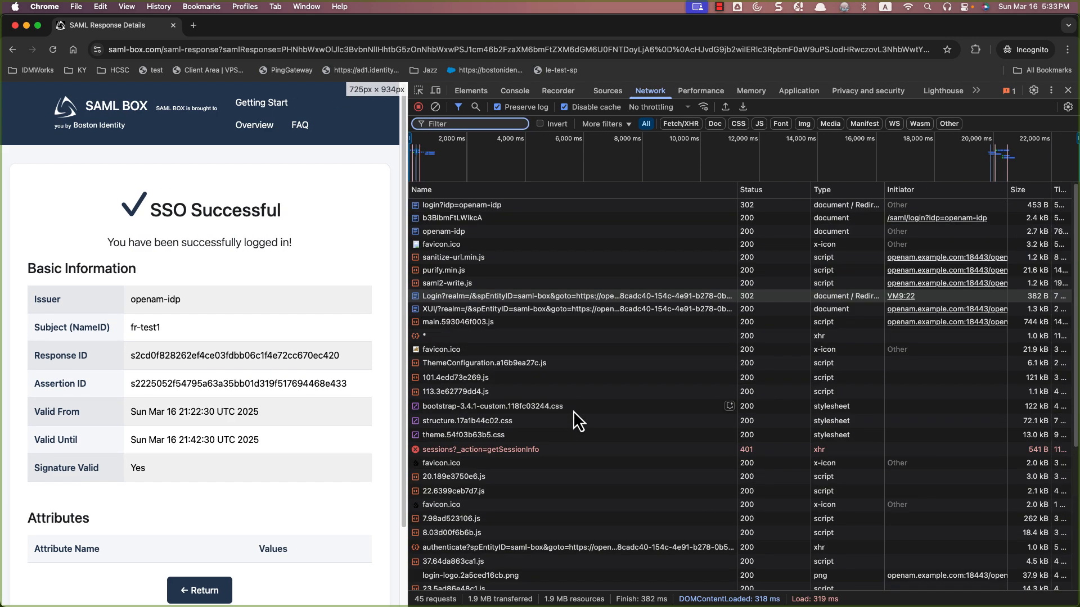
pyautogui.click(501, 231)
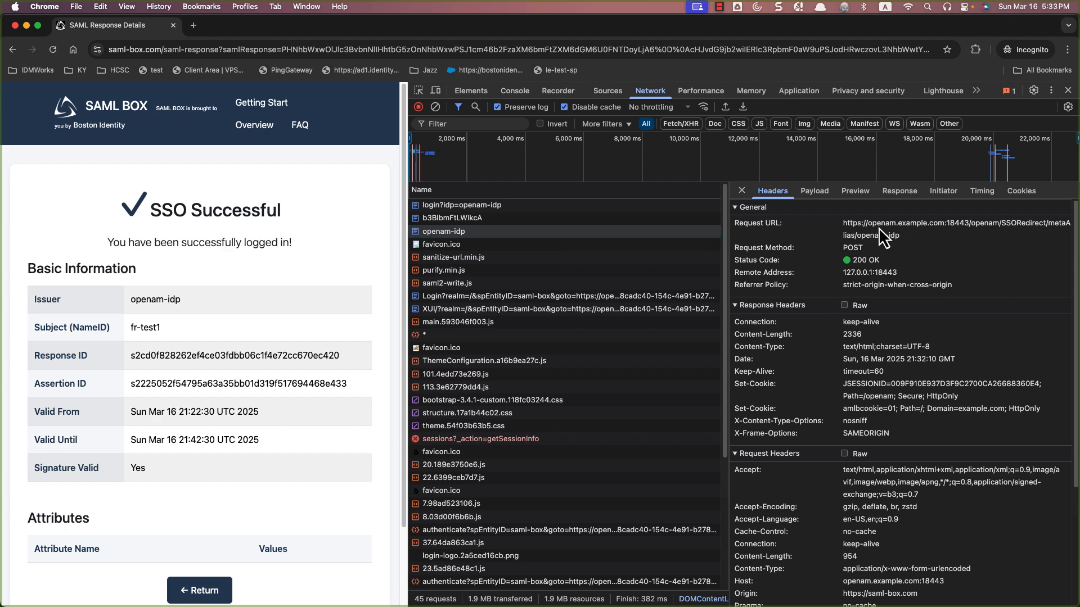
pyautogui.moveTo(908, 236); pyautogui.dragTo(848, 229)
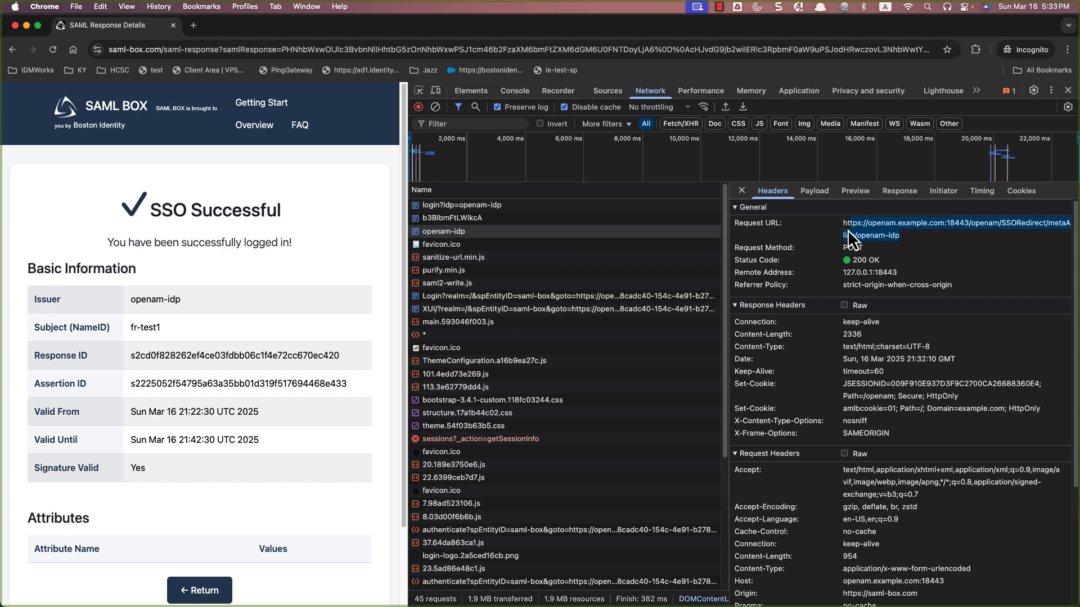
pyautogui.click(821, 195)
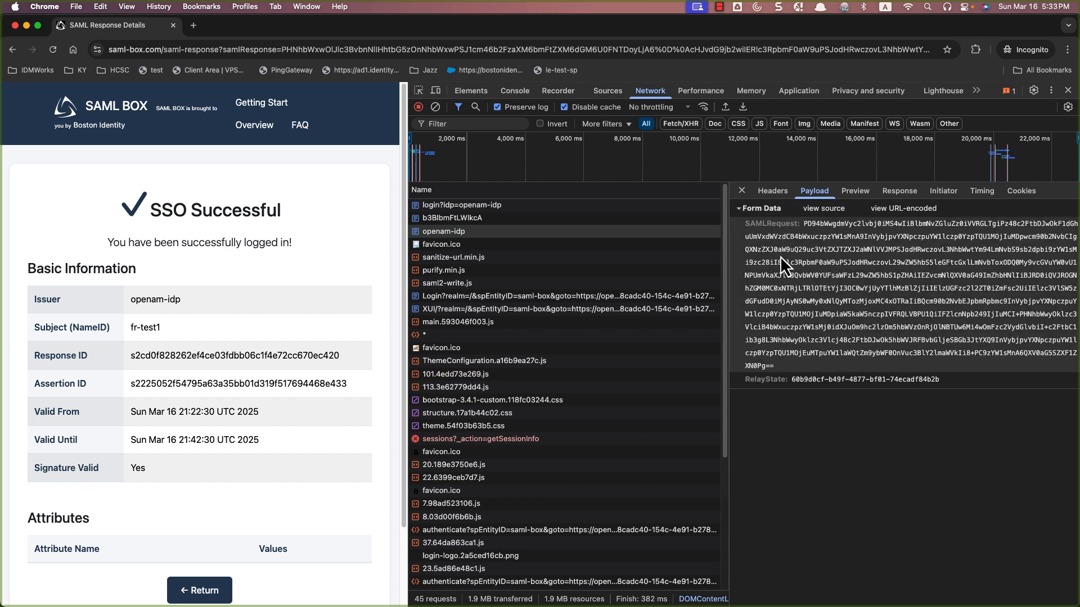
pyautogui.click(875, 273)
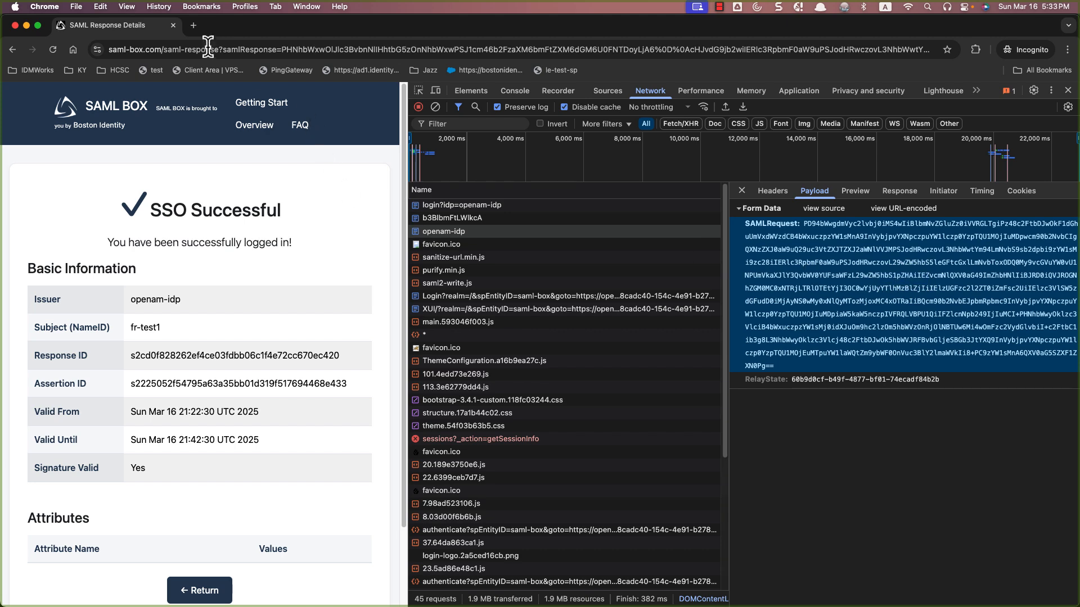
# Open samltool.io in a new tab and dismiss its cookie notice.
pyautogui.click(194, 27)
pyautogui.write('saml')
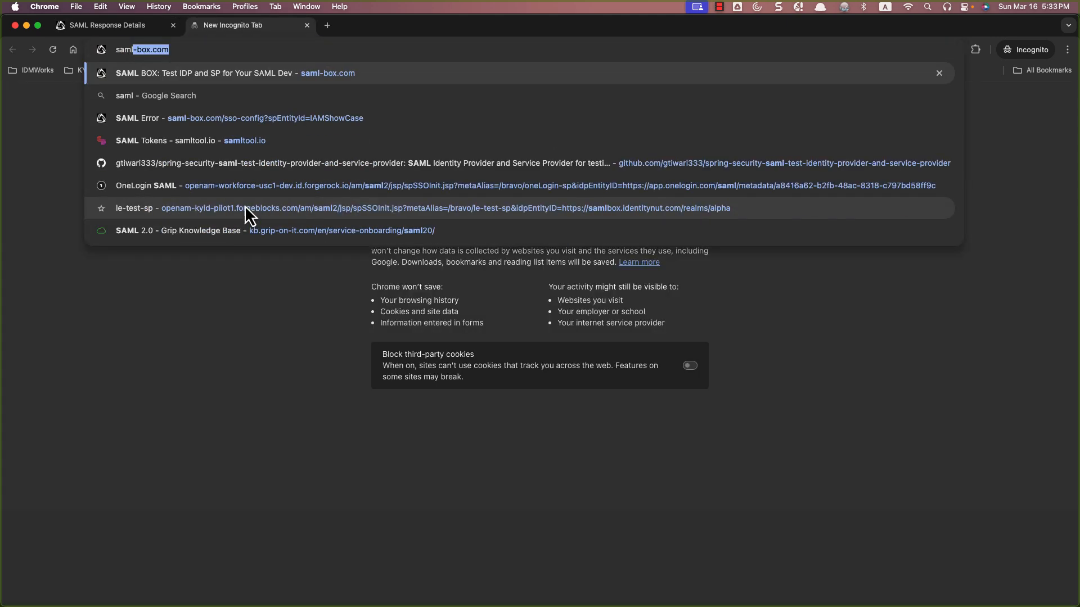
pyautogui.click(249, 147)
pyautogui.scroll(-7, 136, 286)
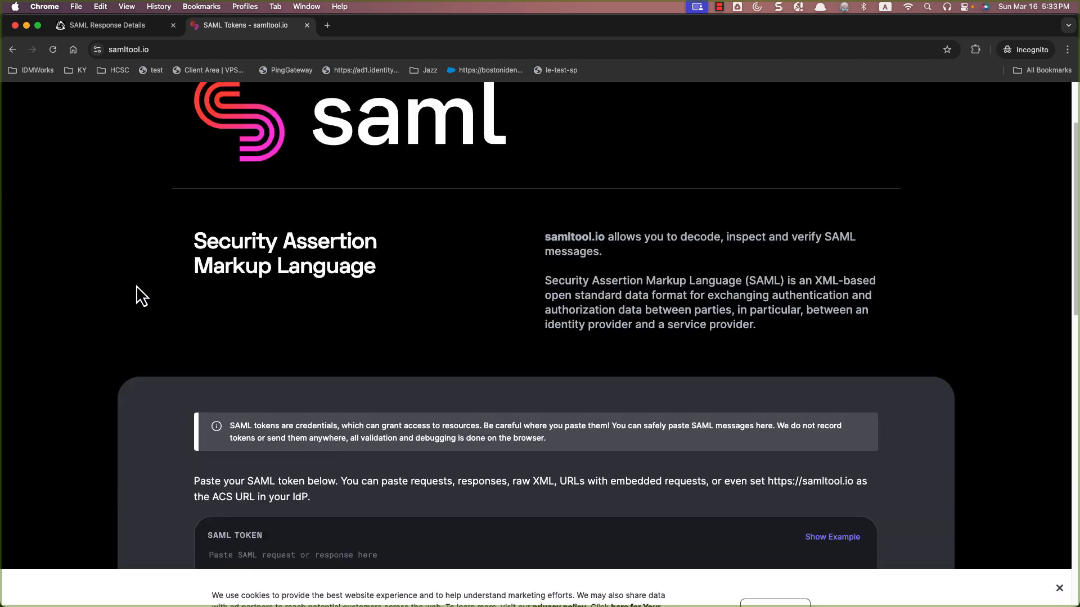
pyautogui.click(1053, 554)
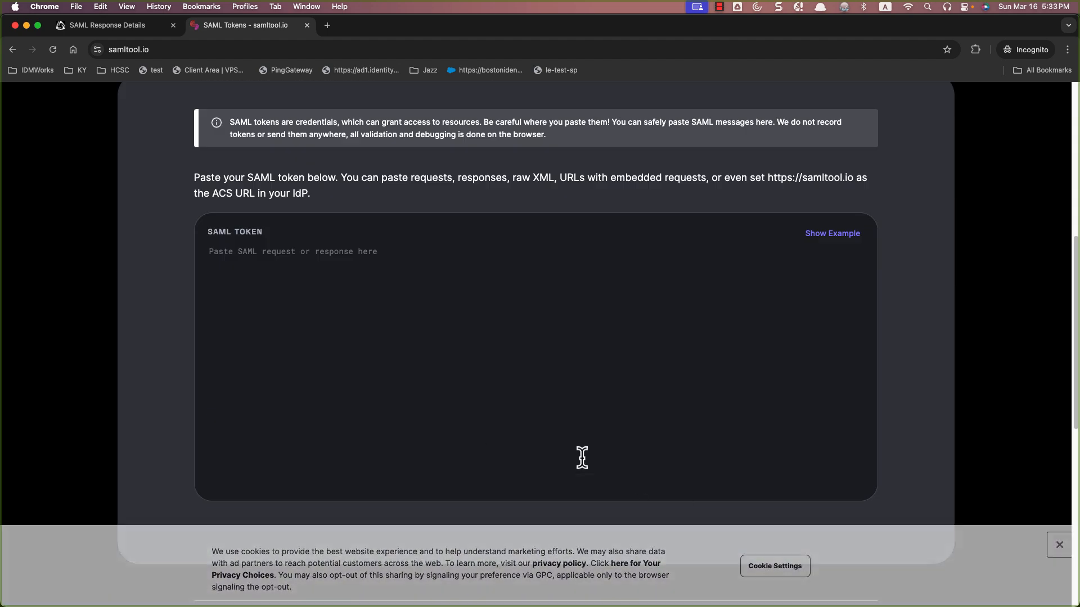
# Paste the copied SAML request into the SAML token field and turn on line wrap for the decoded output.
pyautogui.click(436, 388)
pyautogui.press('super+v')
pyautogui.scroll(-2, 950, 336)
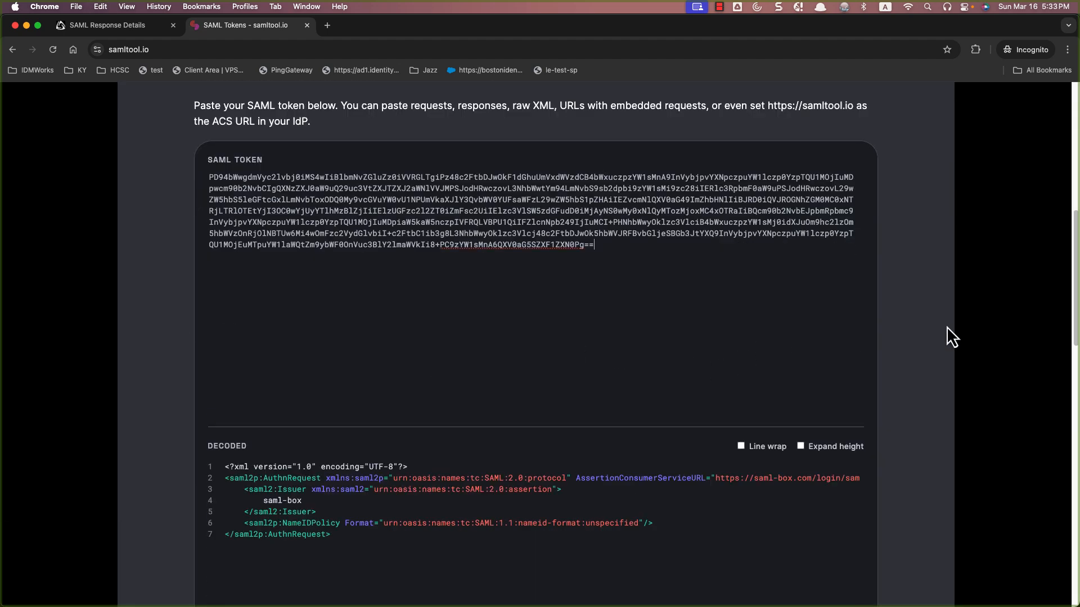
pyautogui.click(761, 450)
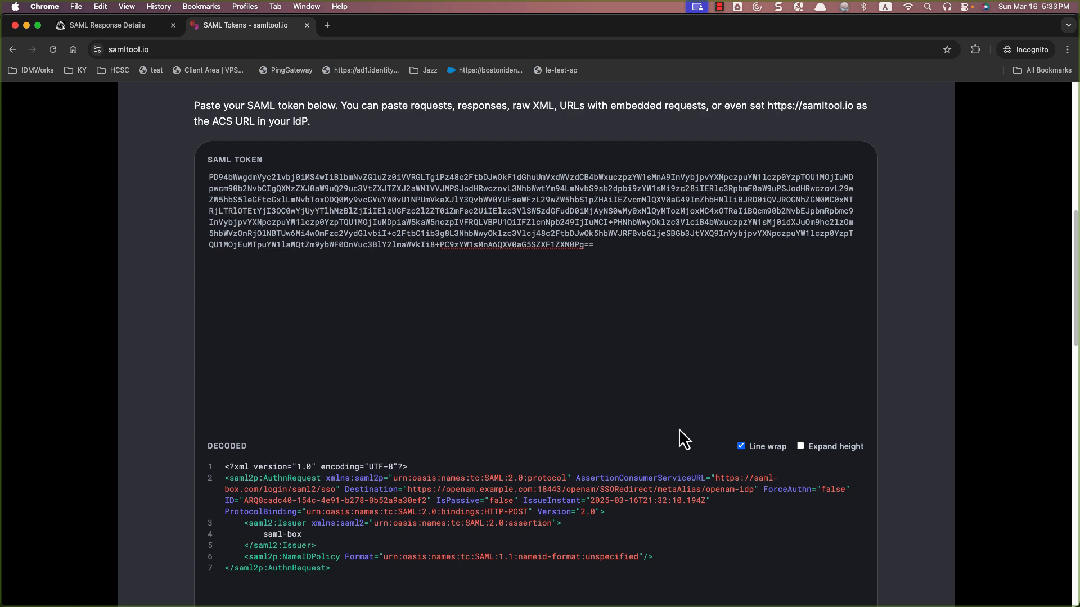
# Examine the AssertionConsumerServiceURL and Destination attributes in the decoded AuthnRequest.
pyautogui.scroll(-5, 515, 198)
pyautogui.scroll(1, 318, 287)
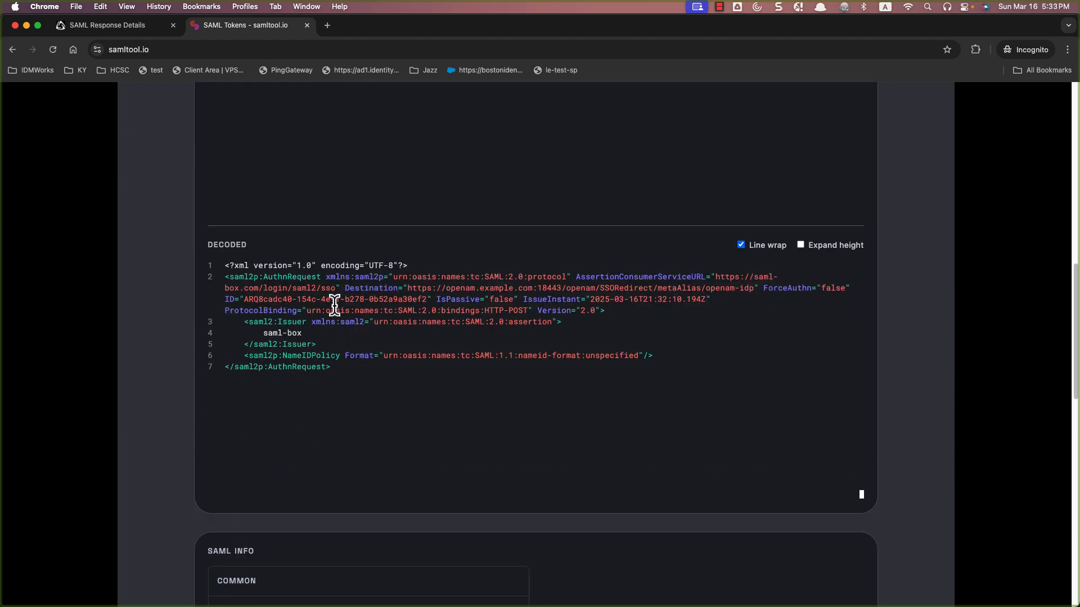
pyautogui.doubleClick(278, 277)
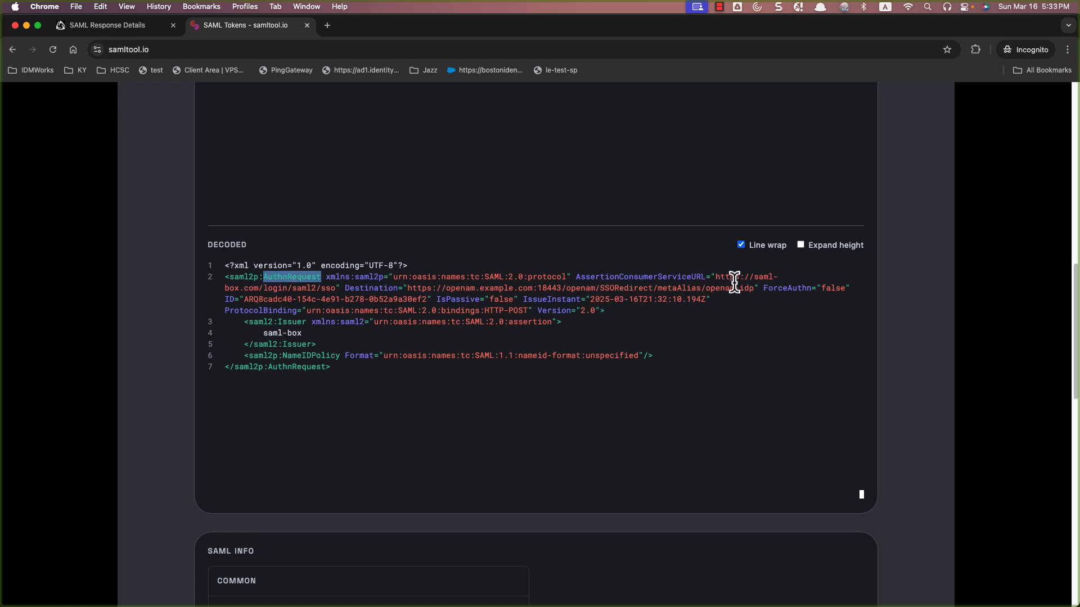
pyautogui.doubleClick(641, 278)
pyautogui.click(728, 275)
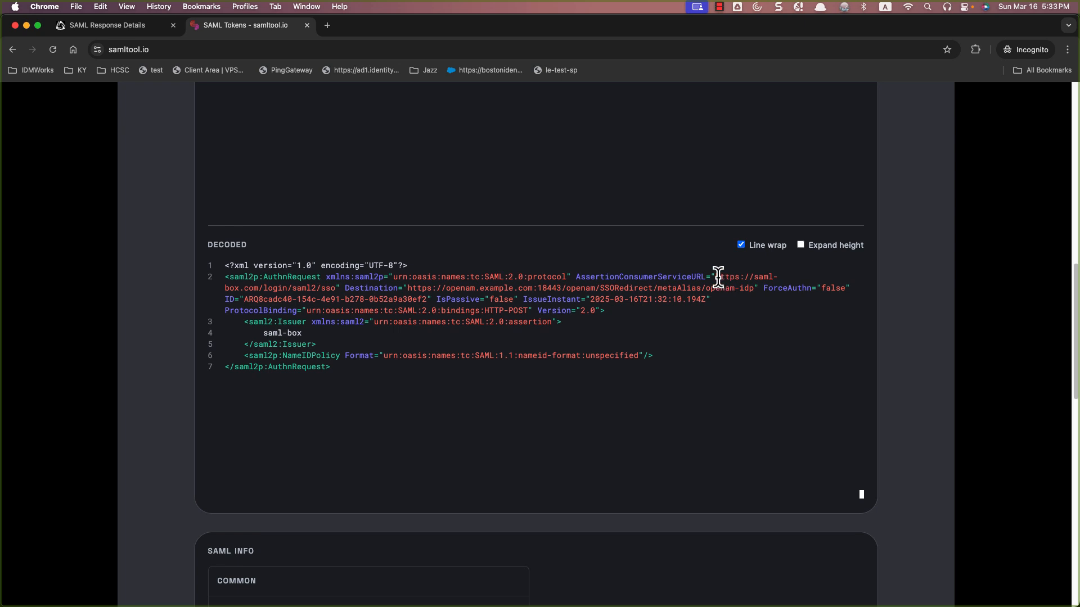
pyautogui.moveTo(715, 276); pyautogui.dragTo(335, 292)
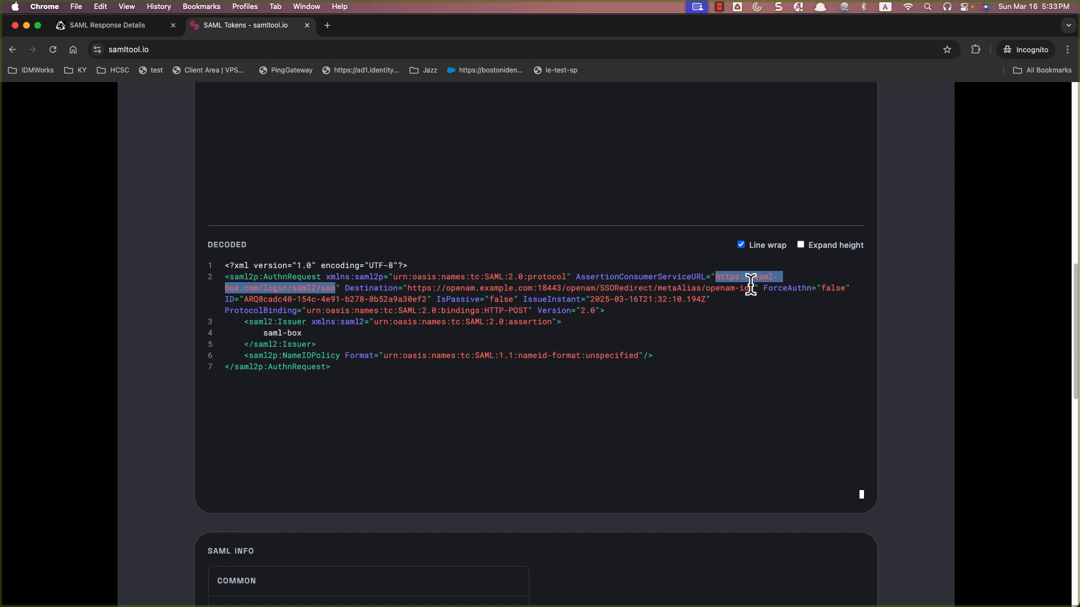
pyautogui.click(265, 298)
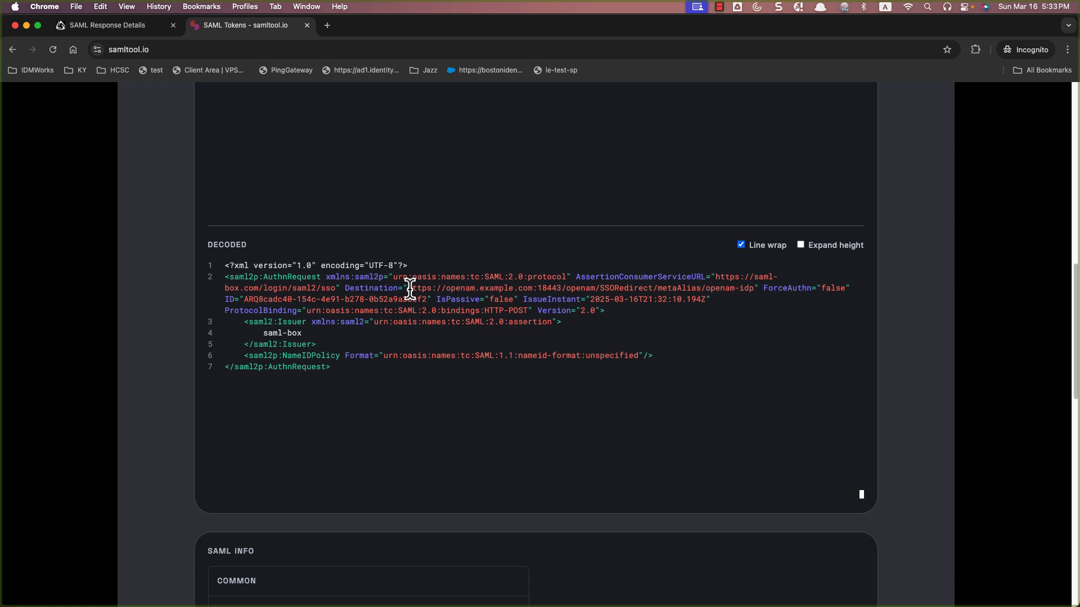
pyautogui.moveTo(407, 288); pyautogui.dragTo(754, 289)
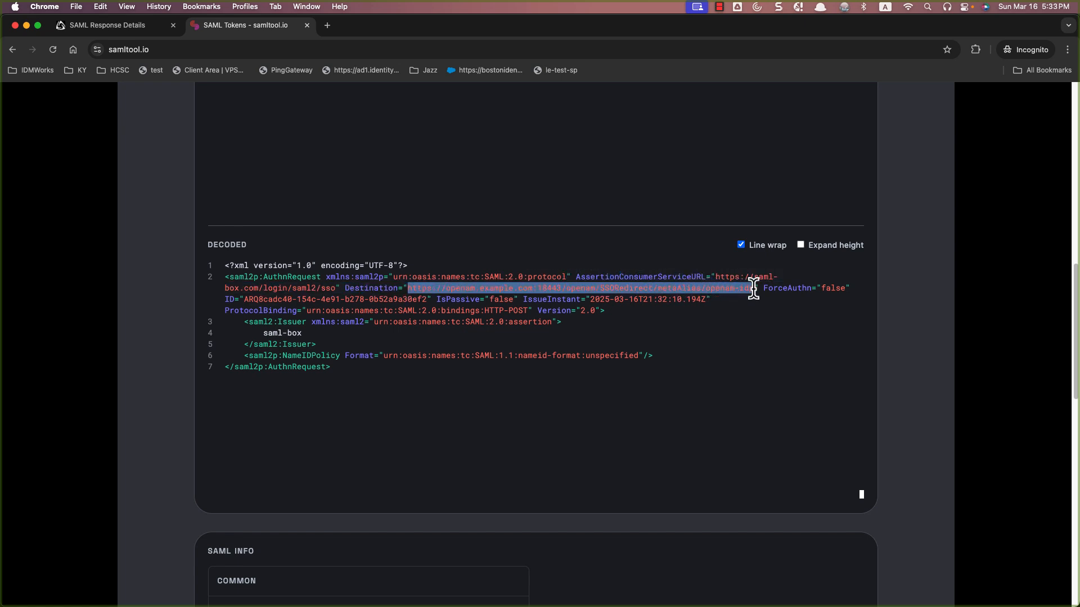
pyautogui.click(734, 318)
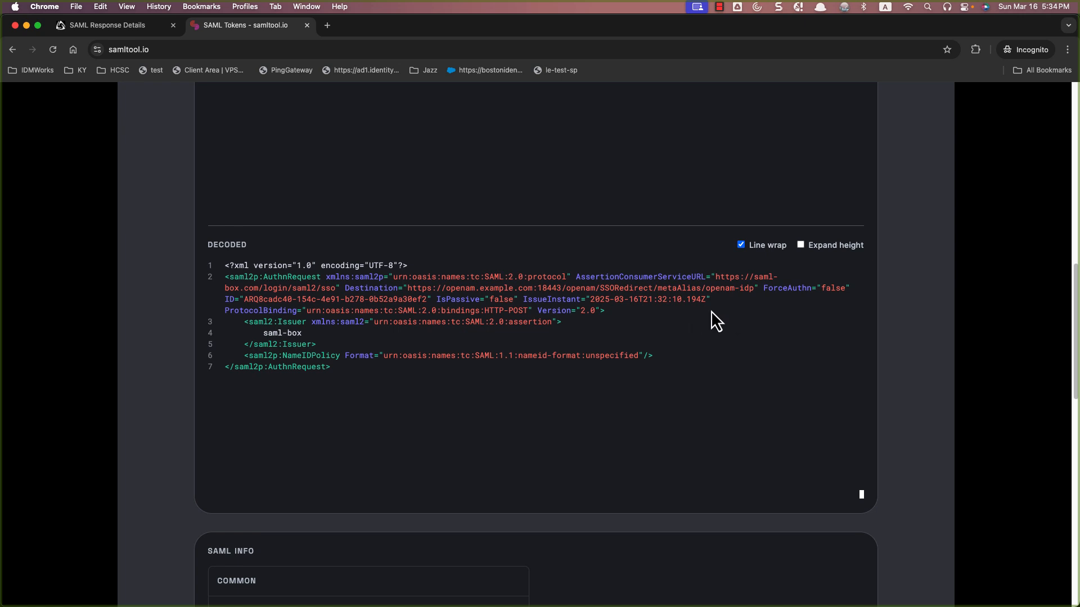
# Examine the Issuer and the NameIDPolicy format in the decoded AuthnRequest.
pyautogui.moveTo(303, 334); pyautogui.dragTo(266, 337)
pyautogui.click(377, 350)
pyautogui.moveTo(283, 358); pyautogui.dragTo(336, 358)
pyautogui.moveTo(547, 358); pyautogui.dragTo(588, 324)
pyautogui.doubleClick(594, 354)
pyautogui.moveTo(349, 385); pyautogui.dragTo(219, 99)
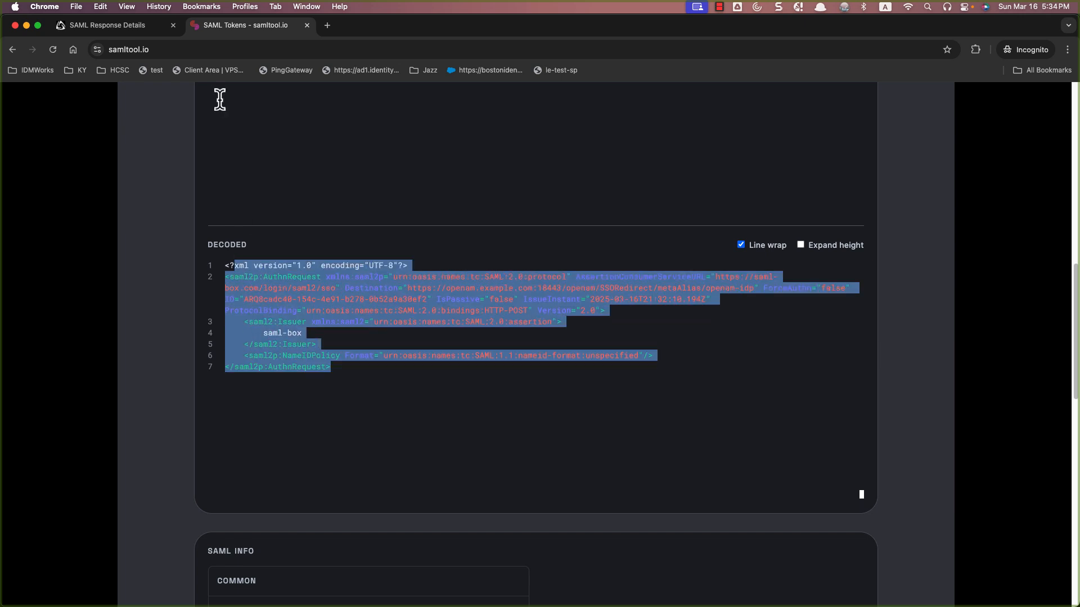
# Open the sso request in the SAML Response Details tab's network log and examine its payload, request URL and method.
pyautogui.click(133, 26)
pyautogui.scroll(-2, 590, 372)
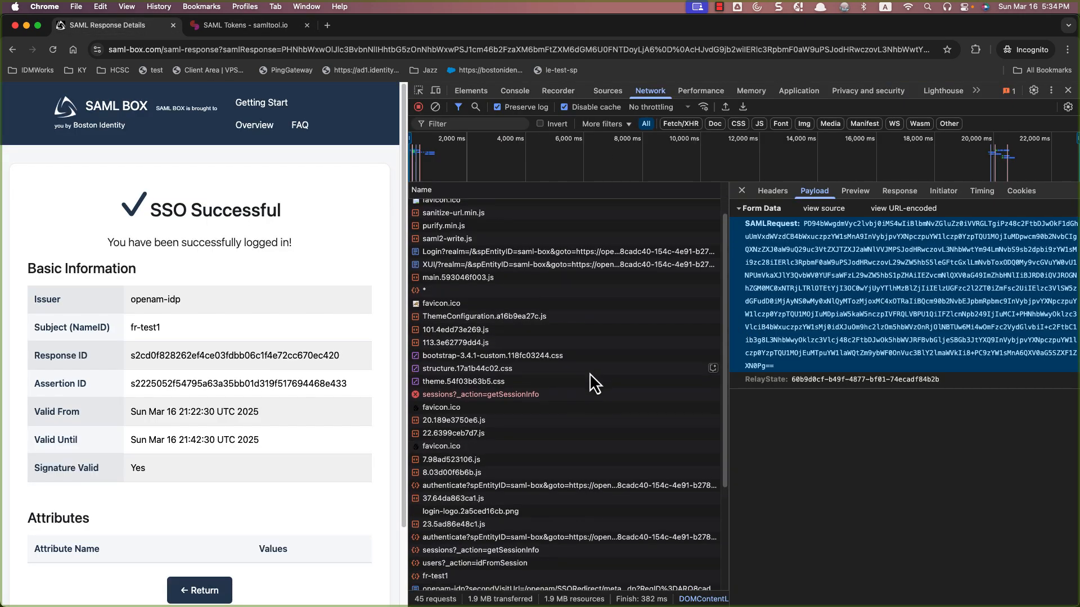
pyautogui.scroll(-3, 518, 343)
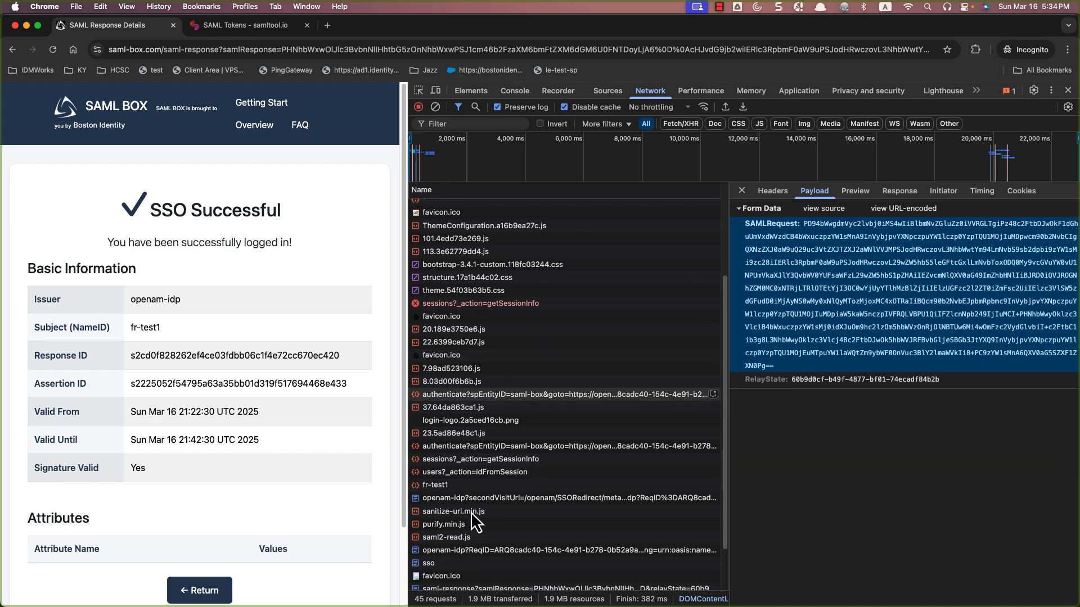
pyautogui.click(472, 488)
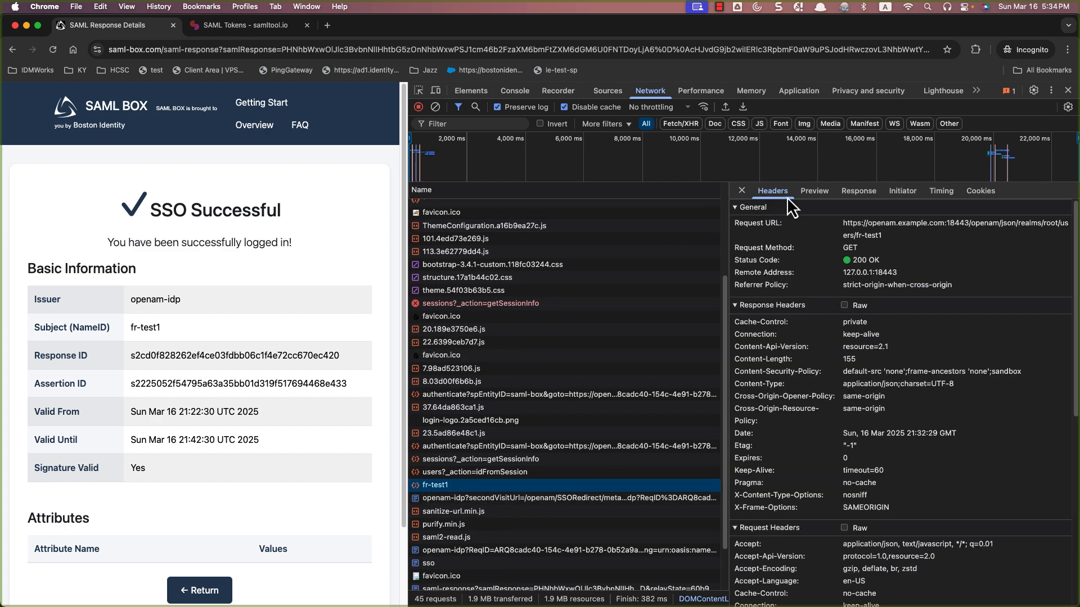
pyautogui.scroll(-2, 515, 490)
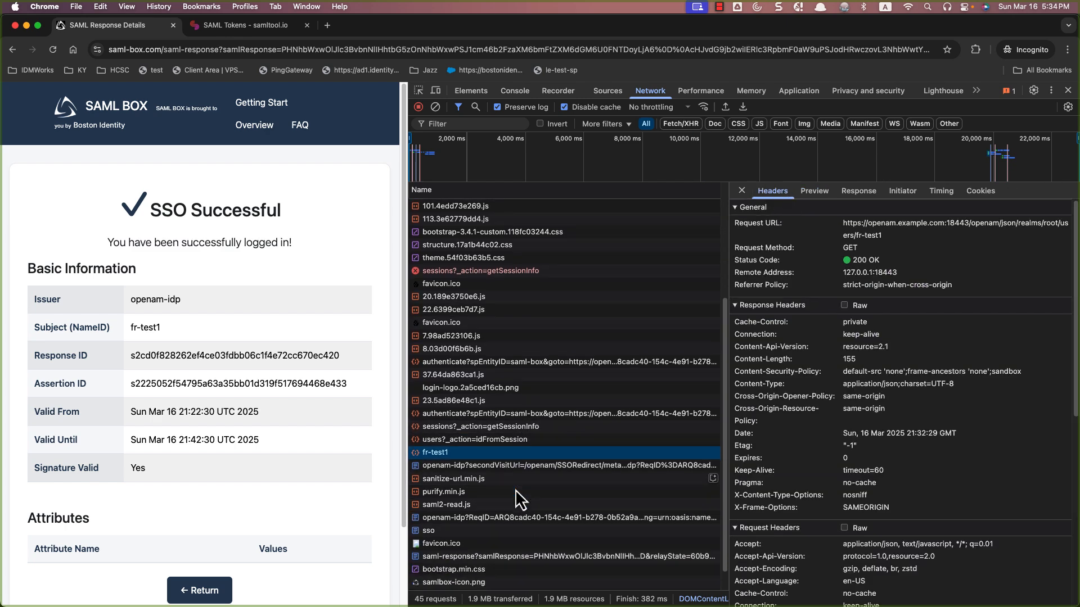
pyautogui.scroll(-1, 493, 449)
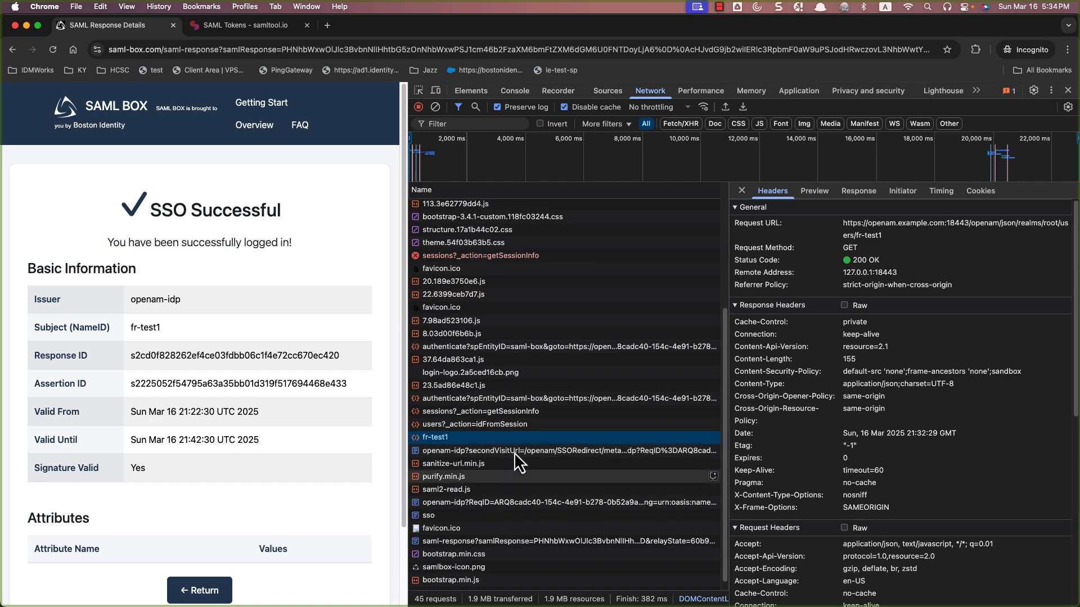
pyautogui.scroll(-1, 514, 435)
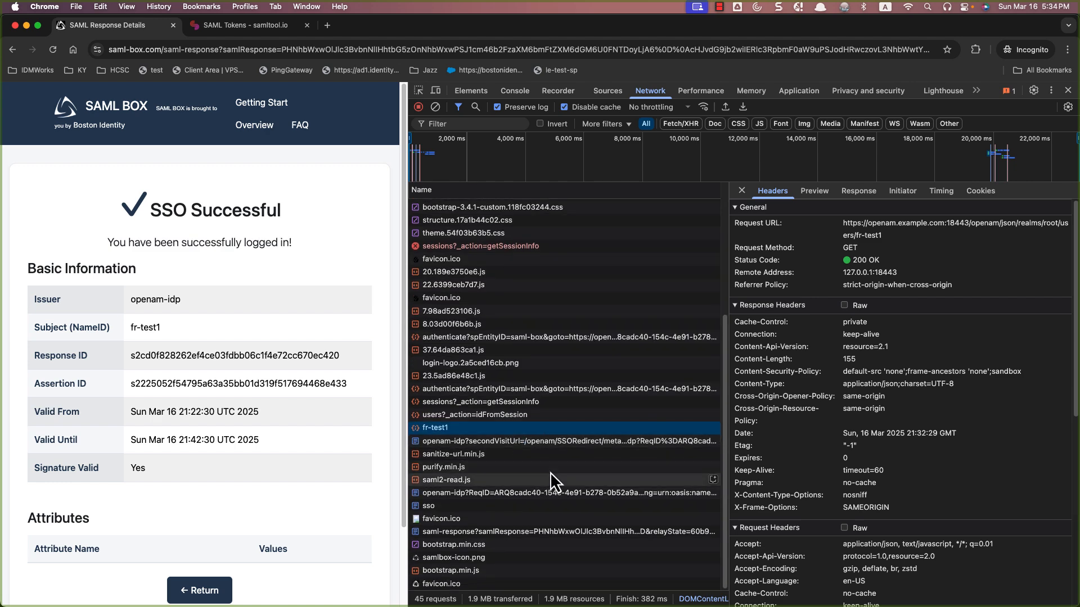
pyautogui.click(491, 507)
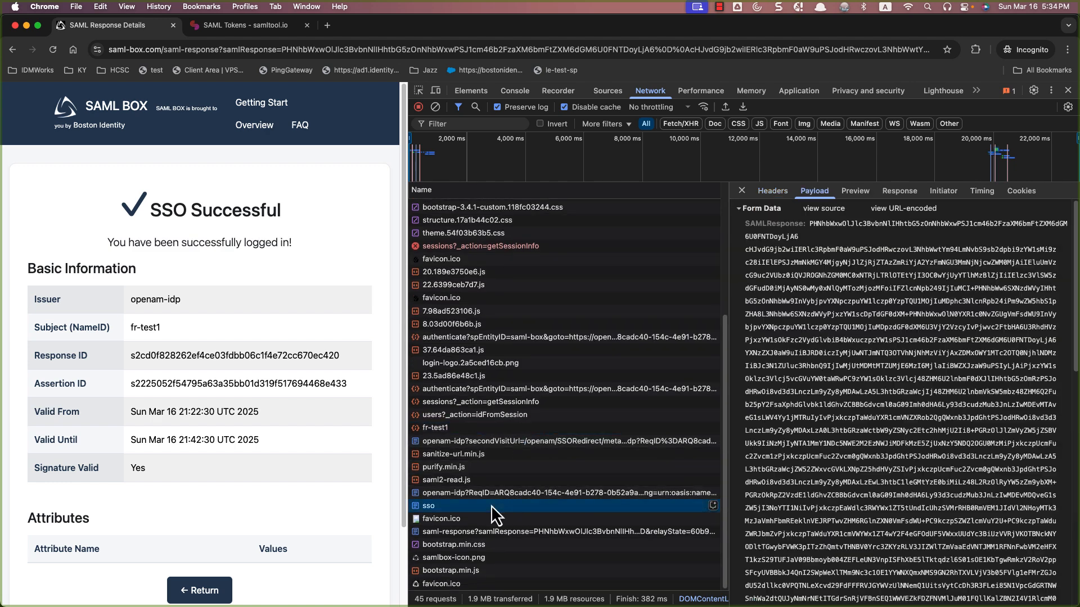
pyautogui.click(774, 191)
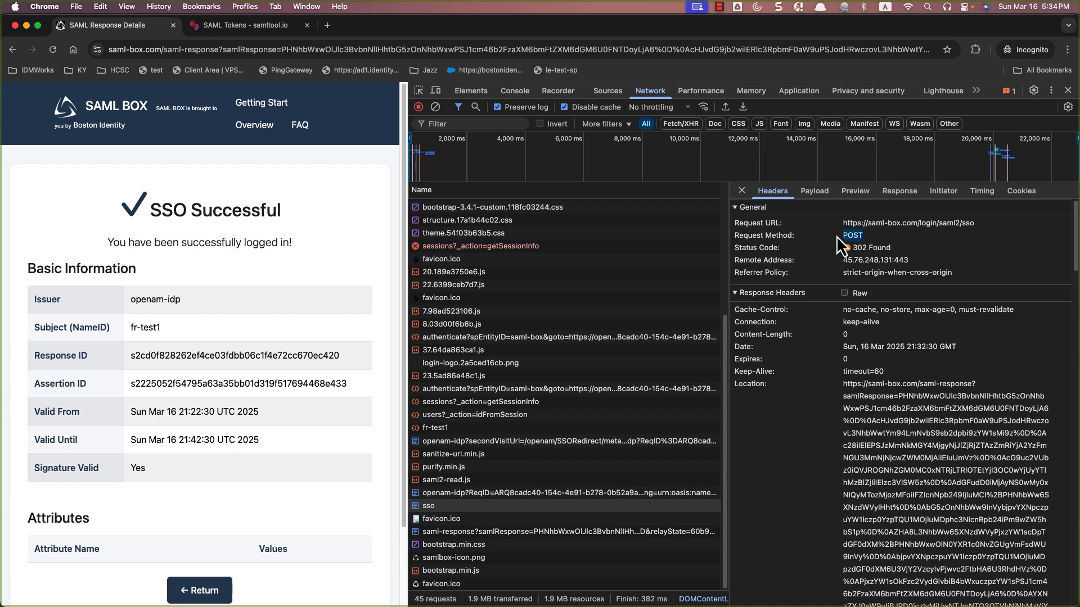
pyautogui.click(917, 239)
# Copy the SAMLResponse value from the sso request's payload and replace the SAML token in samltool.io with it.
pyautogui.click(813, 191)
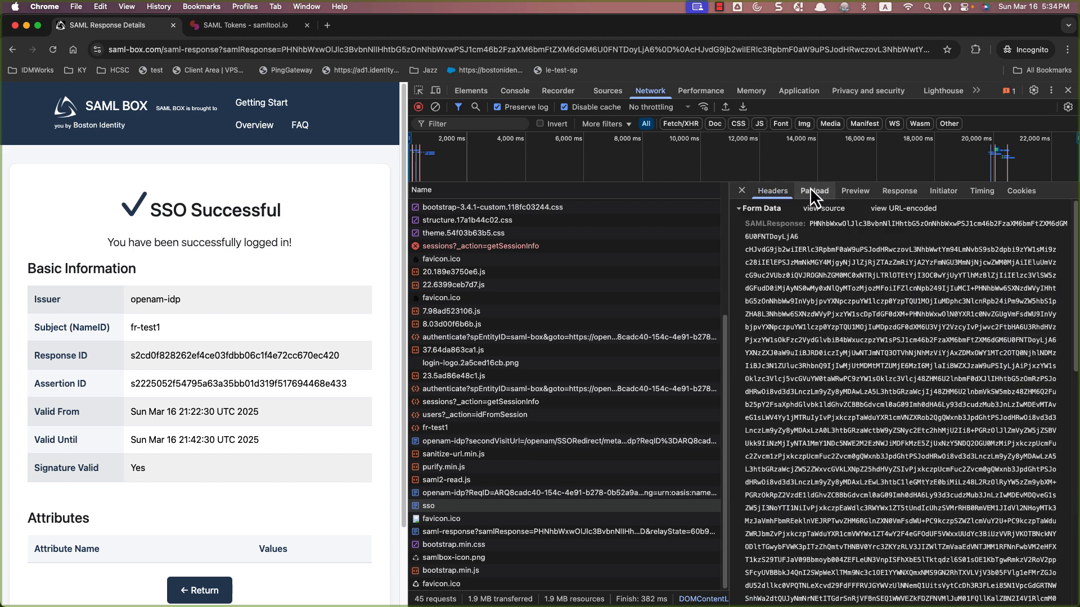
pyautogui.tripleClick(839, 323)
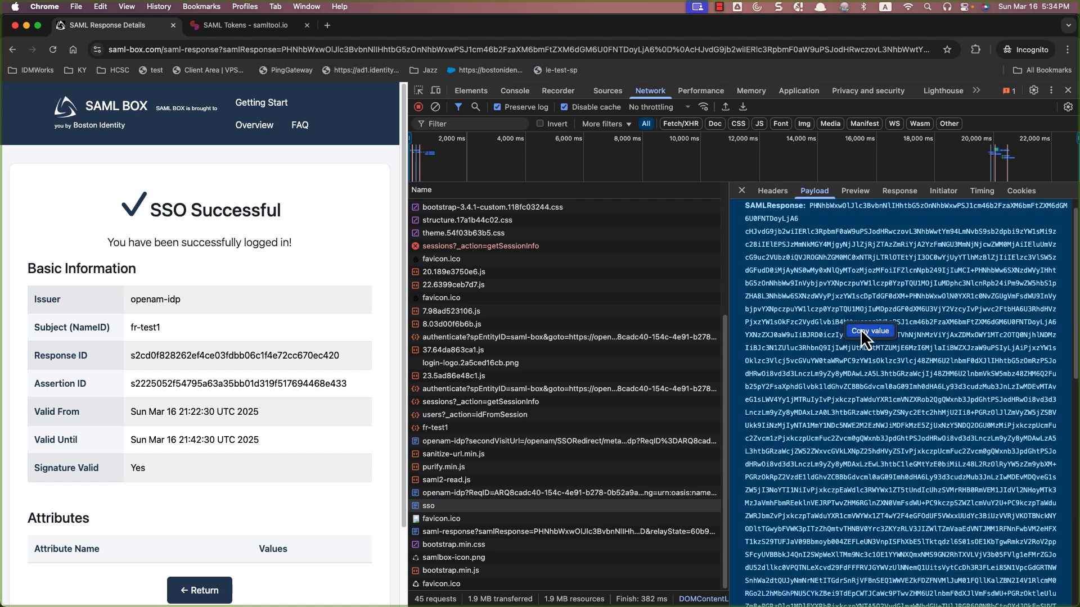
pyautogui.click(284, 25)
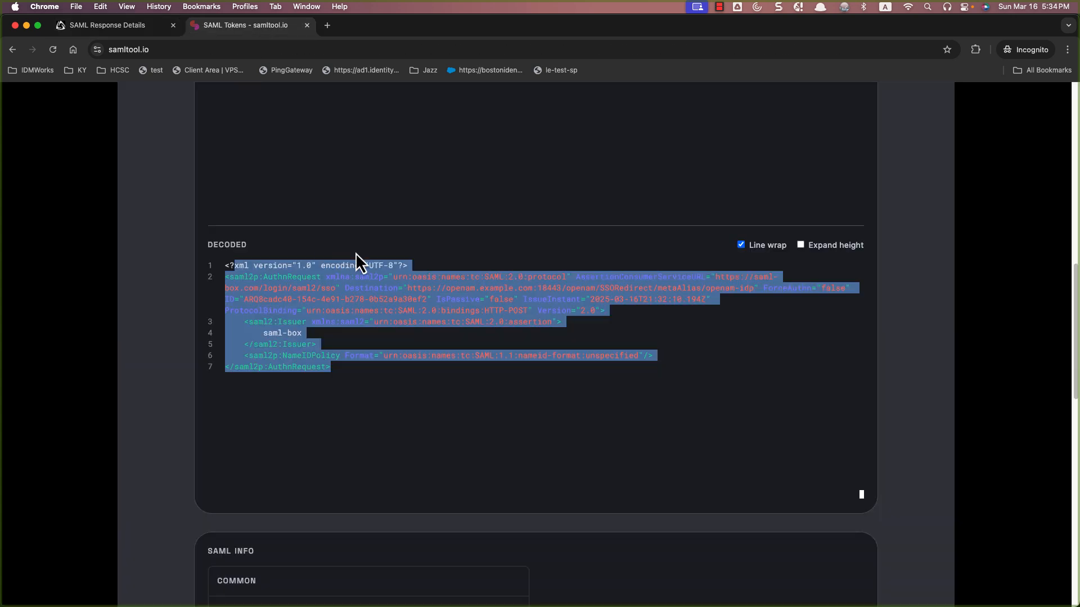
pyautogui.scroll(5, 356, 252)
pyautogui.scroll(-4, 421, 234)
pyautogui.click(476, 233)
pyautogui.press('super+a')
pyautogui.press('super+v')
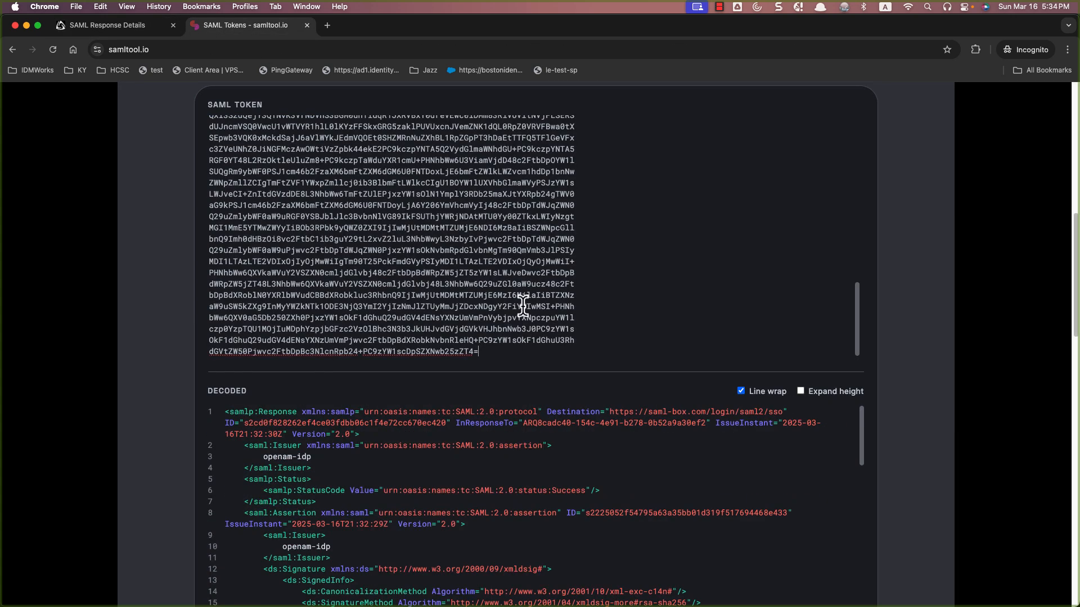
# Examine the Response element, its Issuer and the StatusCode in the decoded SAML response.
pyautogui.scroll(-8, 1018, 248)
pyautogui.scroll(4, 984, 275)
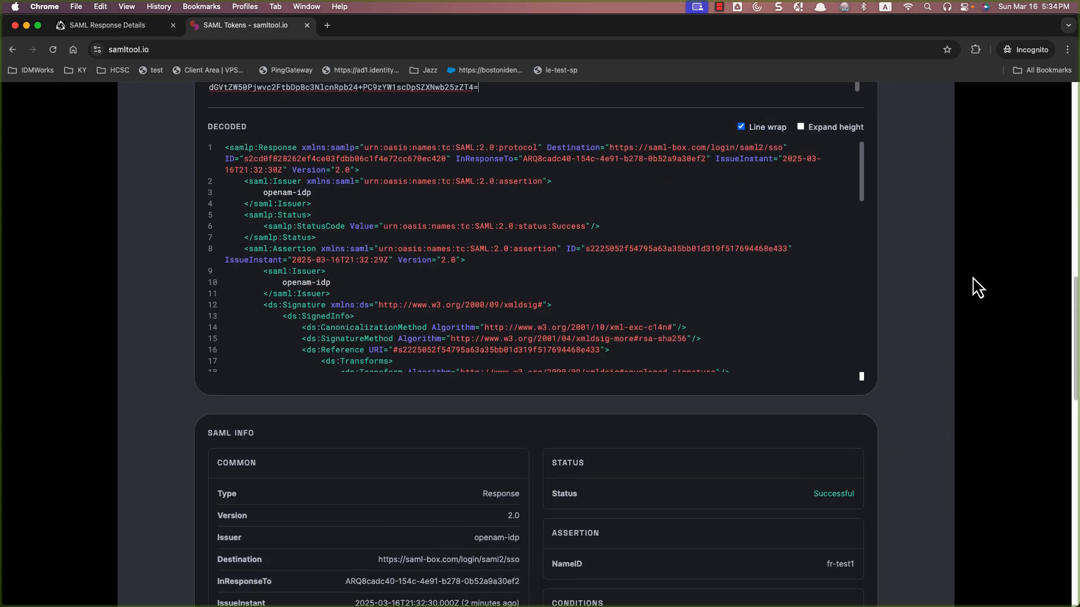
pyautogui.doubleClick(280, 148)
pyautogui.moveTo(346, 195); pyautogui.dragTo(262, 197)
pyautogui.click(314, 194)
pyautogui.scroll(-2, 495, 228)
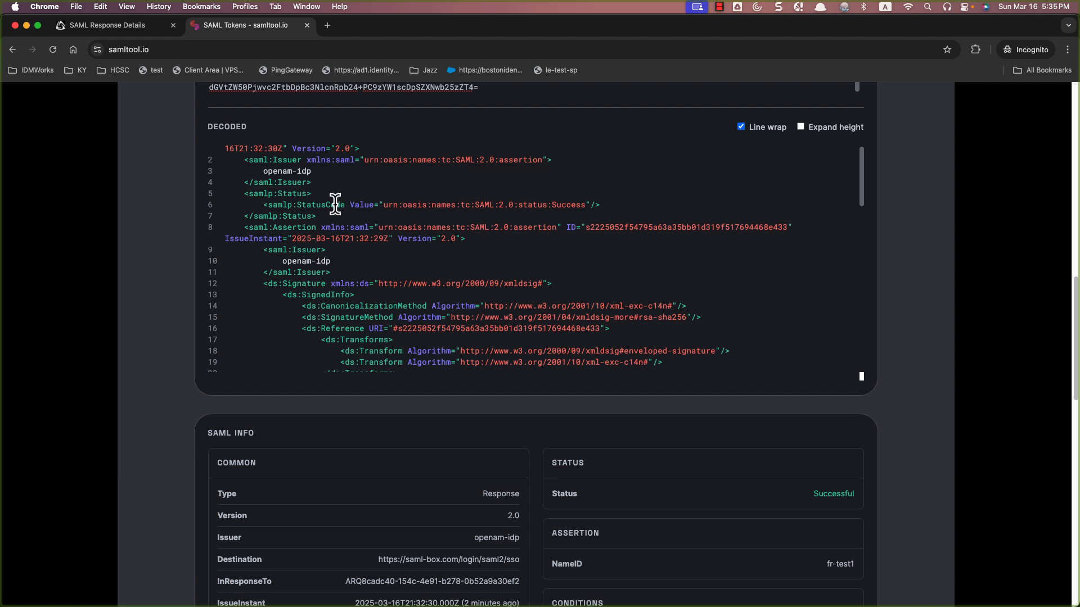
pyautogui.moveTo(333, 218); pyautogui.dragTo(246, 197)
pyautogui.click(422, 205)
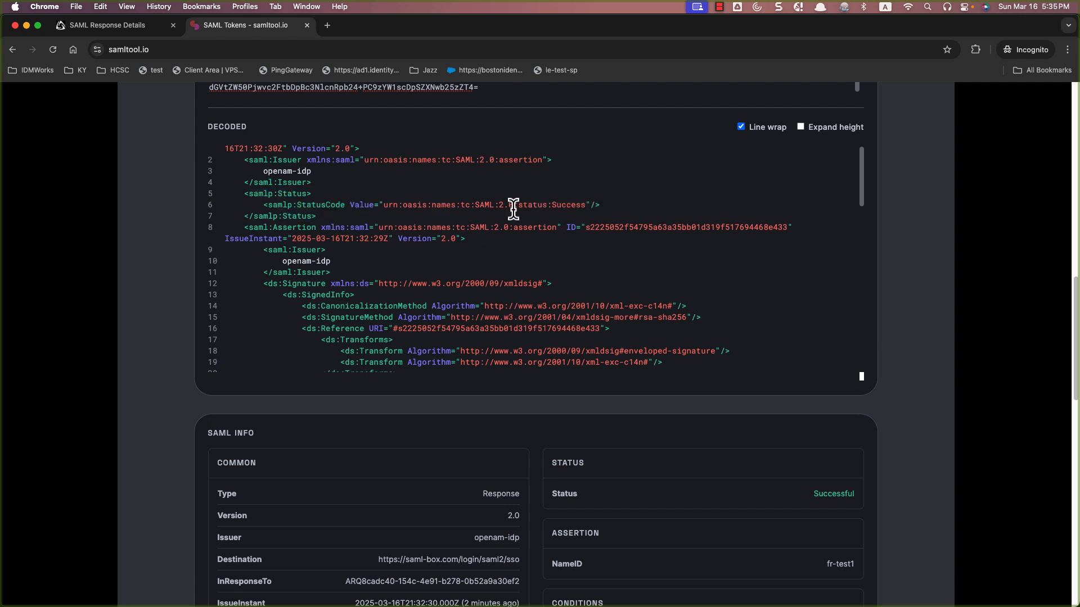
pyautogui.doubleClick(567, 205)
pyautogui.scroll(-1, 495, 236)
# Examine the assertion's Issuer, signature value and X509 certificate in the decoded SAML response.
pyautogui.click(332, 254)
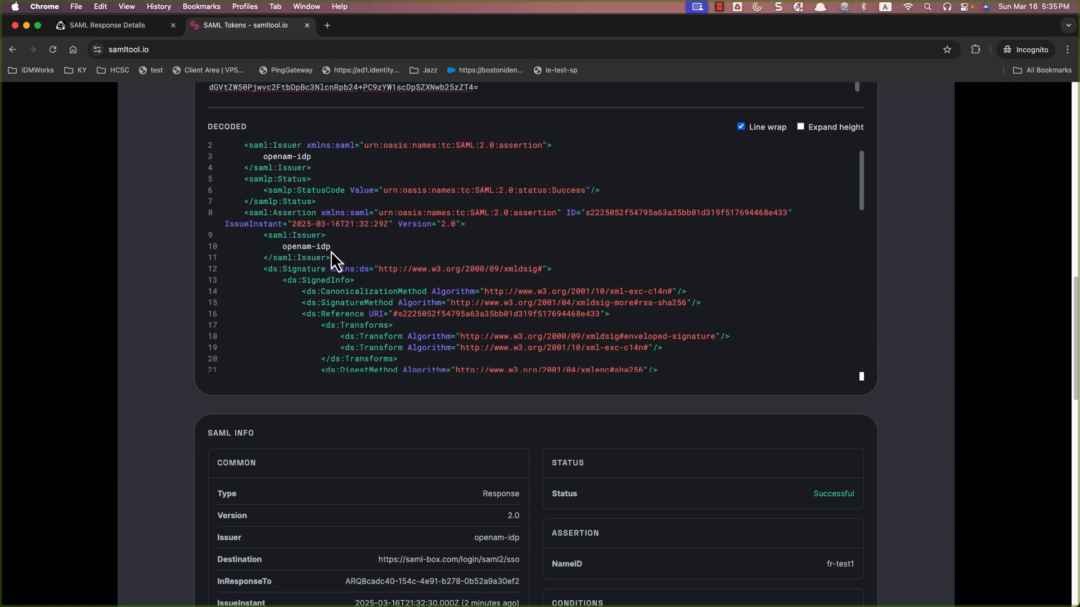
pyautogui.moveTo(331, 250); pyautogui.dragTo(292, 251)
pyautogui.scroll(-10, 368, 259)
pyautogui.scroll(4, 367, 258)
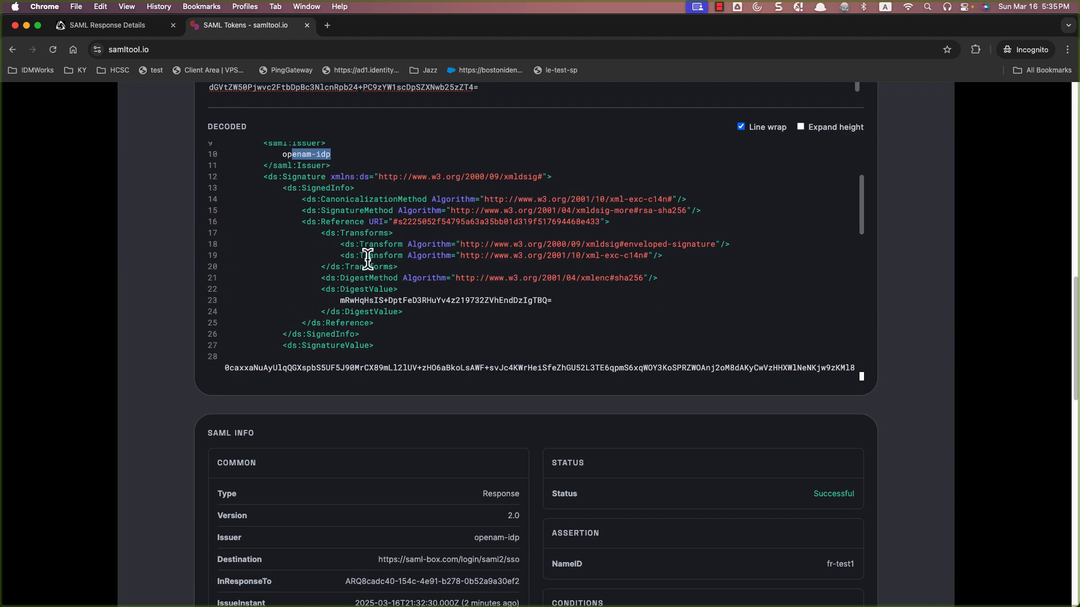
pyautogui.scroll(-5, 367, 258)
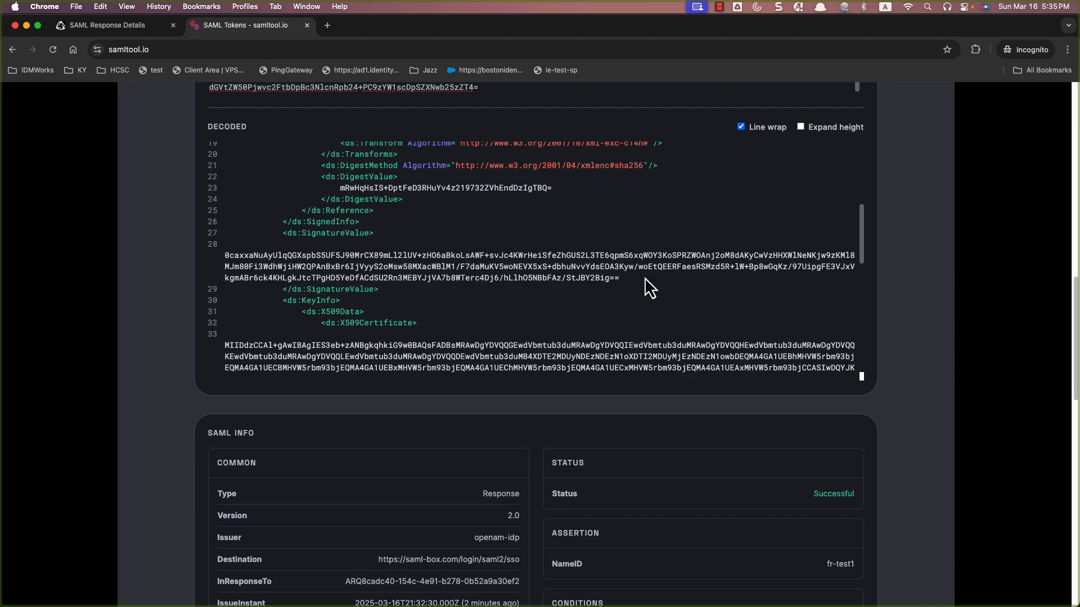
pyautogui.moveTo(620, 278); pyautogui.dragTo(228, 257)
pyautogui.scroll(-4, 569, 221)
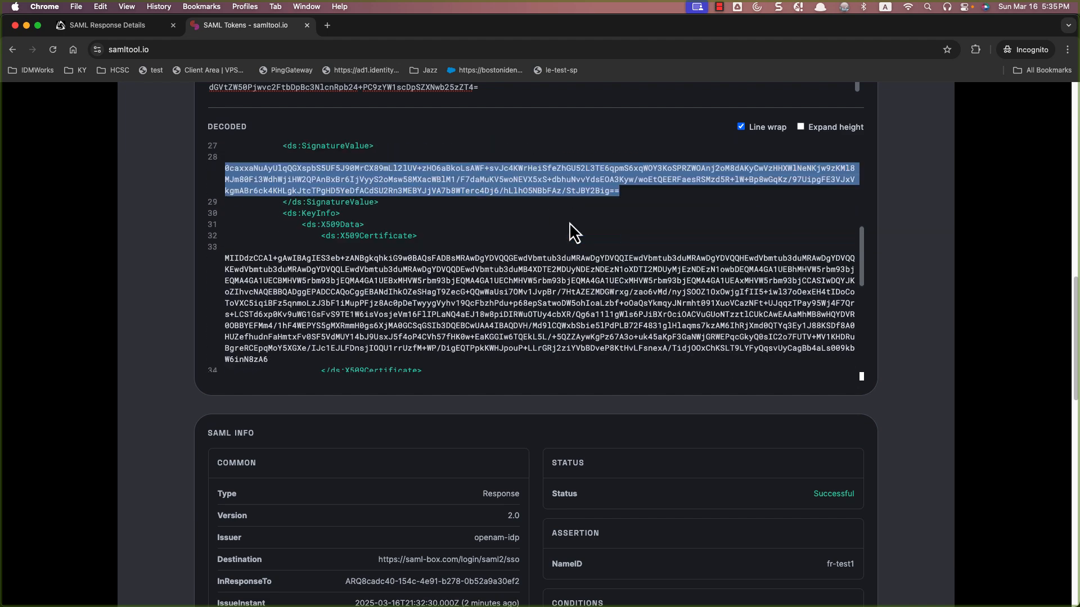
pyautogui.scroll(-1, 570, 224)
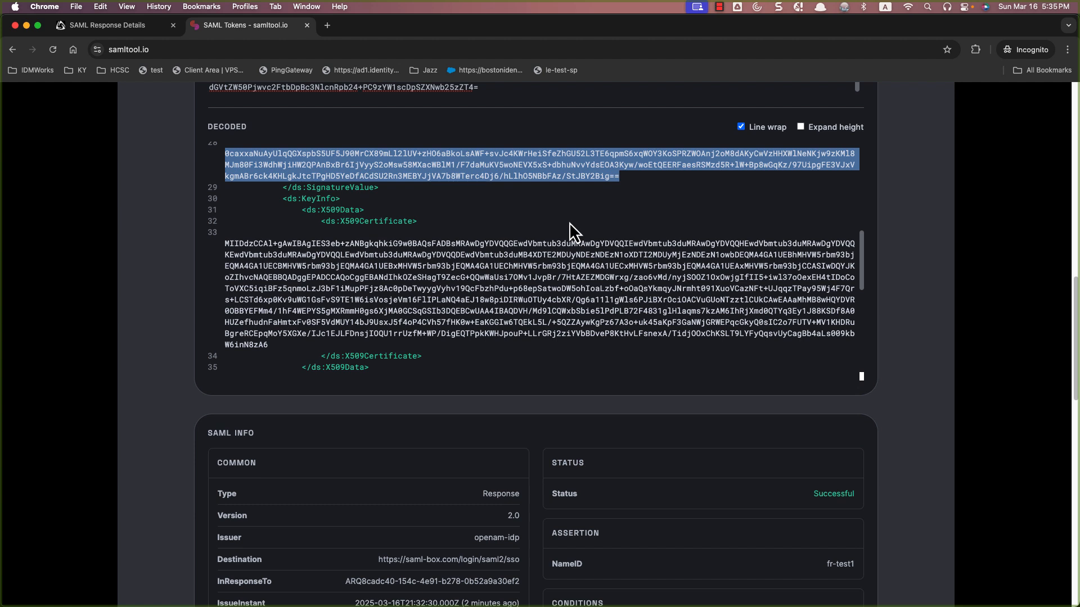
pyautogui.scroll(-3, 540, 250)
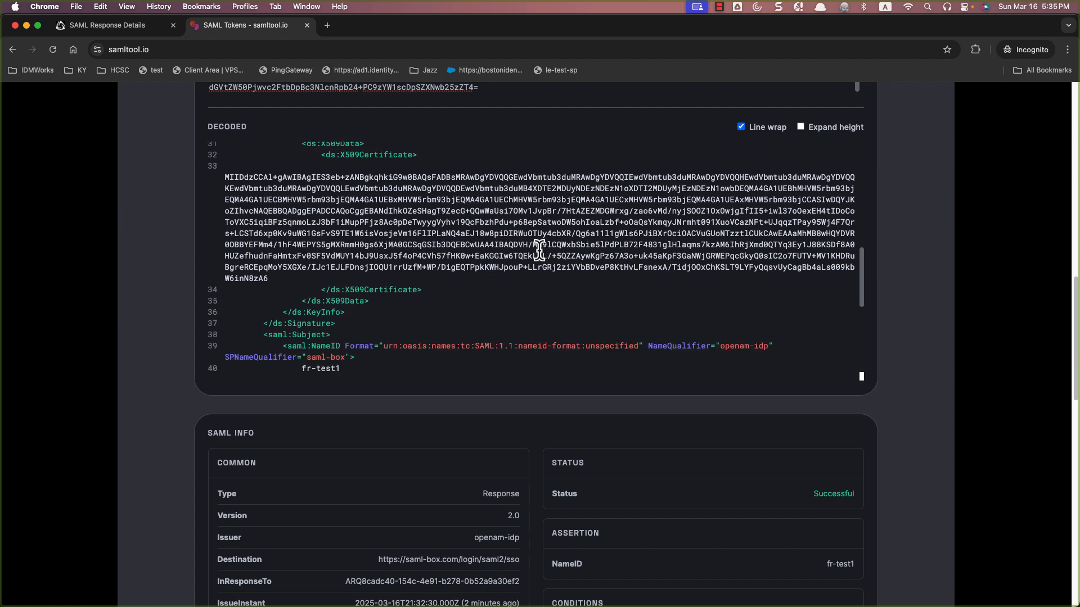
# Examine the assertion's Subject, Conditions and AuthnStatement through to the end of the decoded response.
pyautogui.scroll(-3, 540, 250)
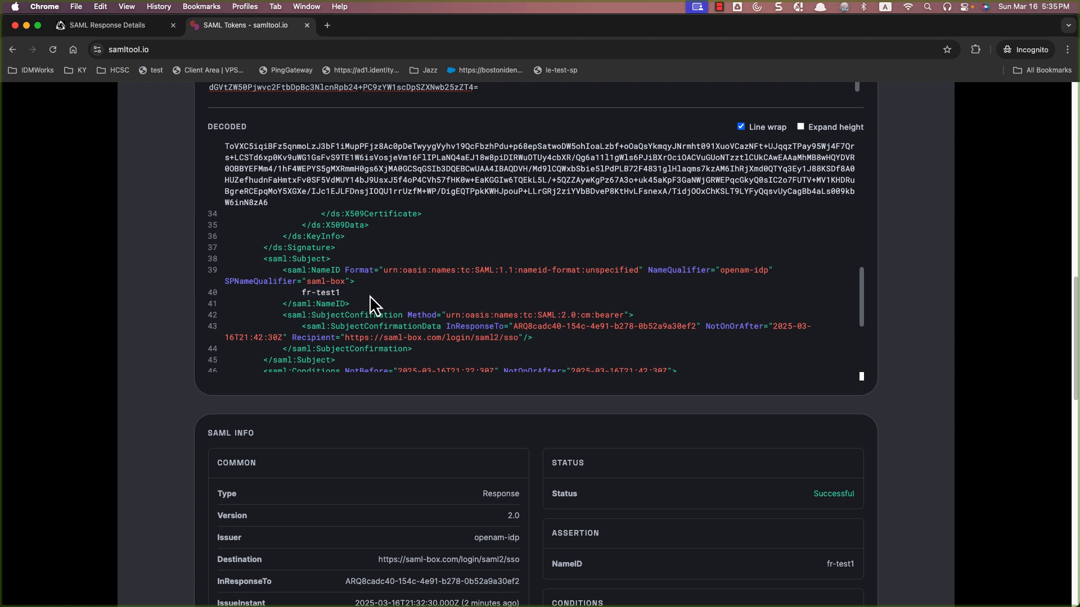
pyautogui.scroll(-4, 369, 295)
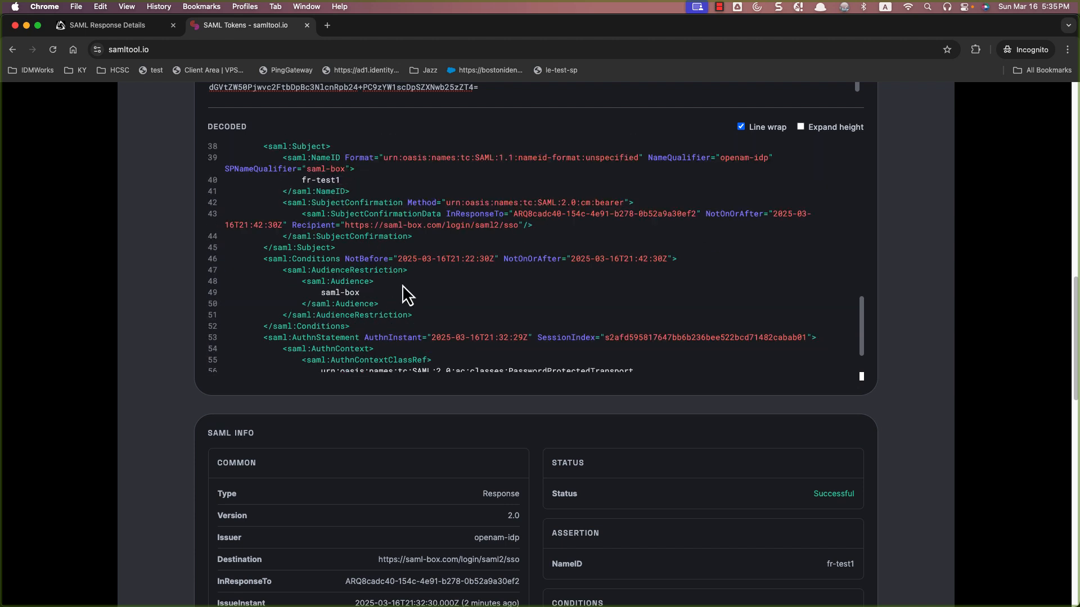
pyautogui.scroll(-2, 403, 284)
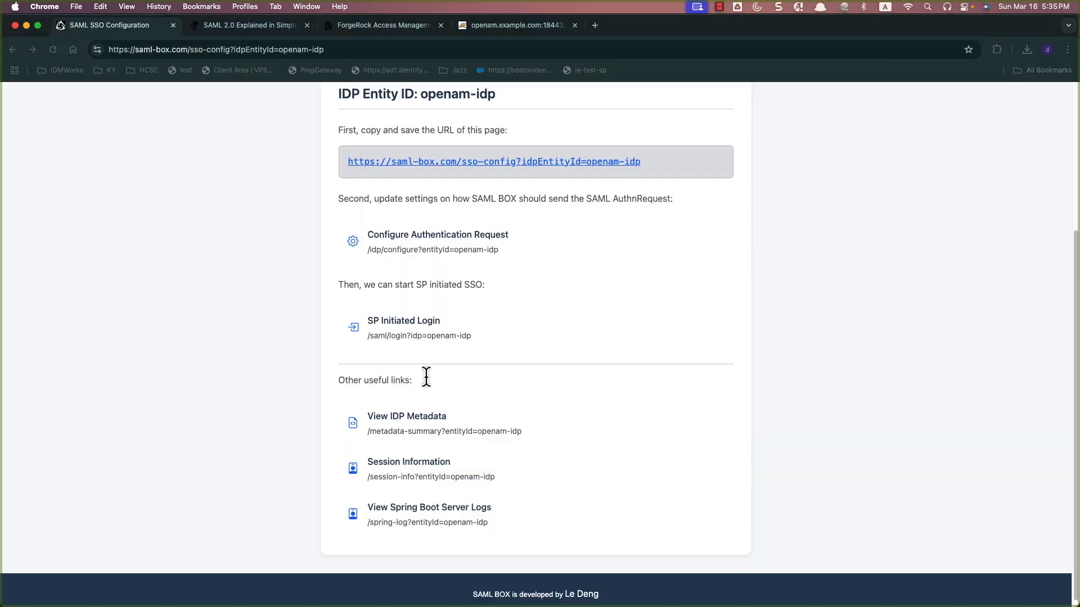
# Return from the SSO result page to the openam-idp landing page and clear the recorded network log.
pyautogui.click(426, 375)
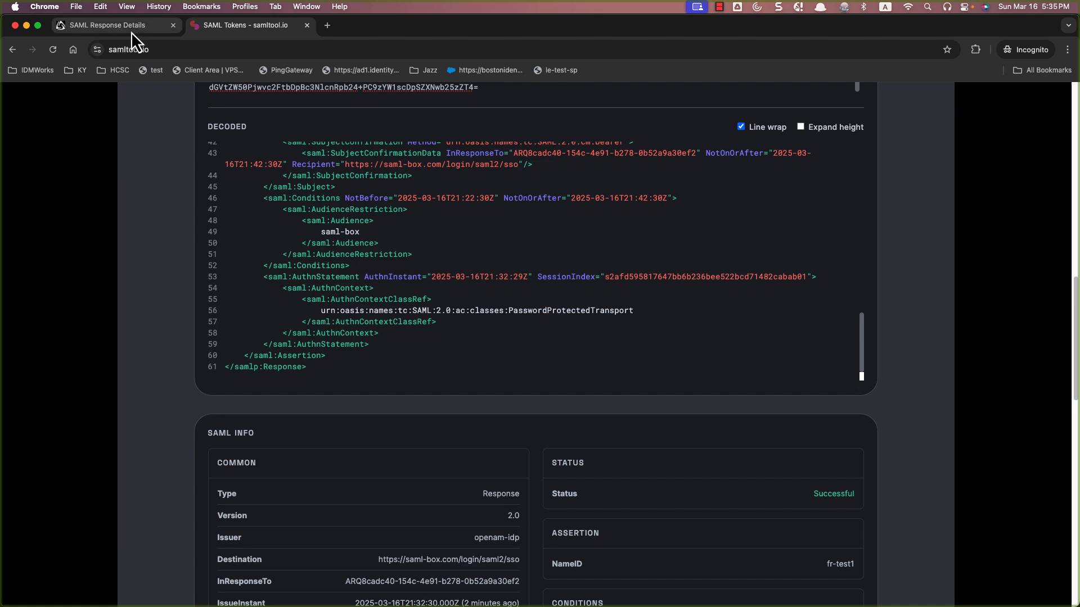
pyautogui.click(130, 27)
pyautogui.scroll(5, 649, 434)
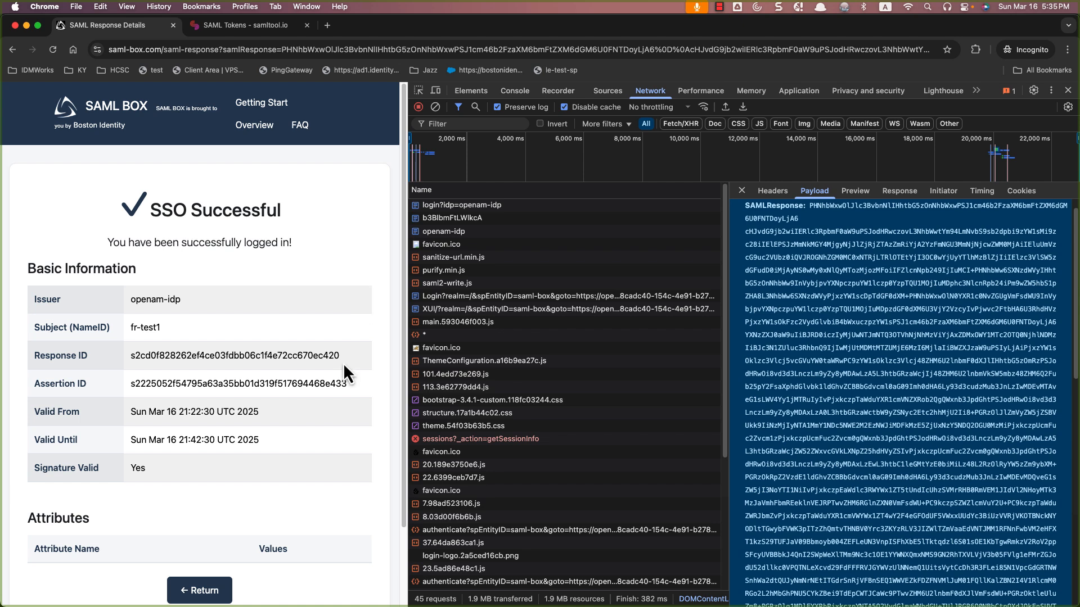
pyautogui.scroll(-2, 343, 362)
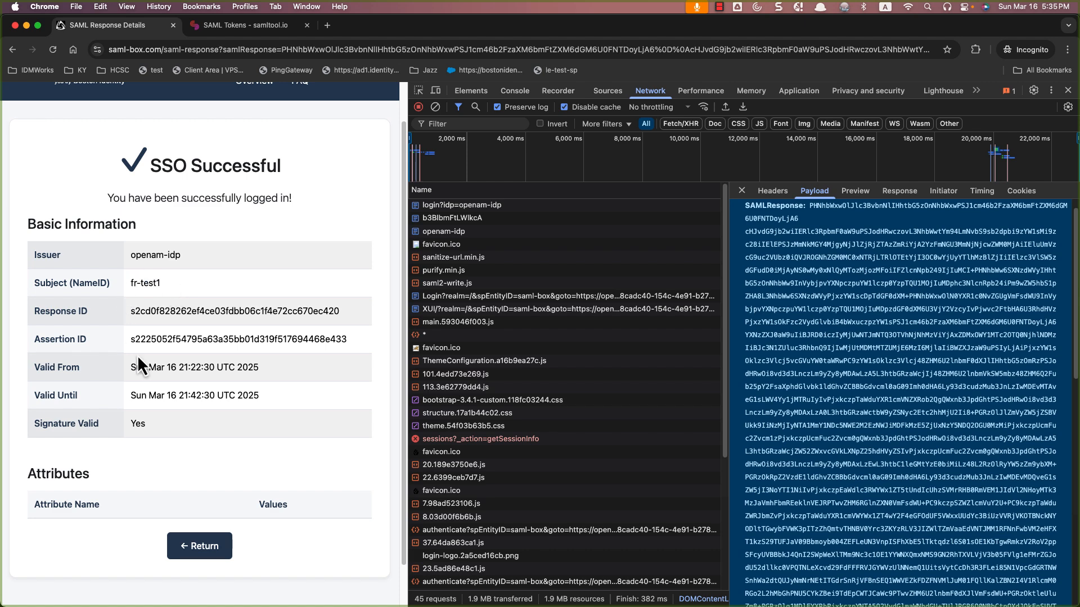
pyautogui.scroll(-2, 242, 460)
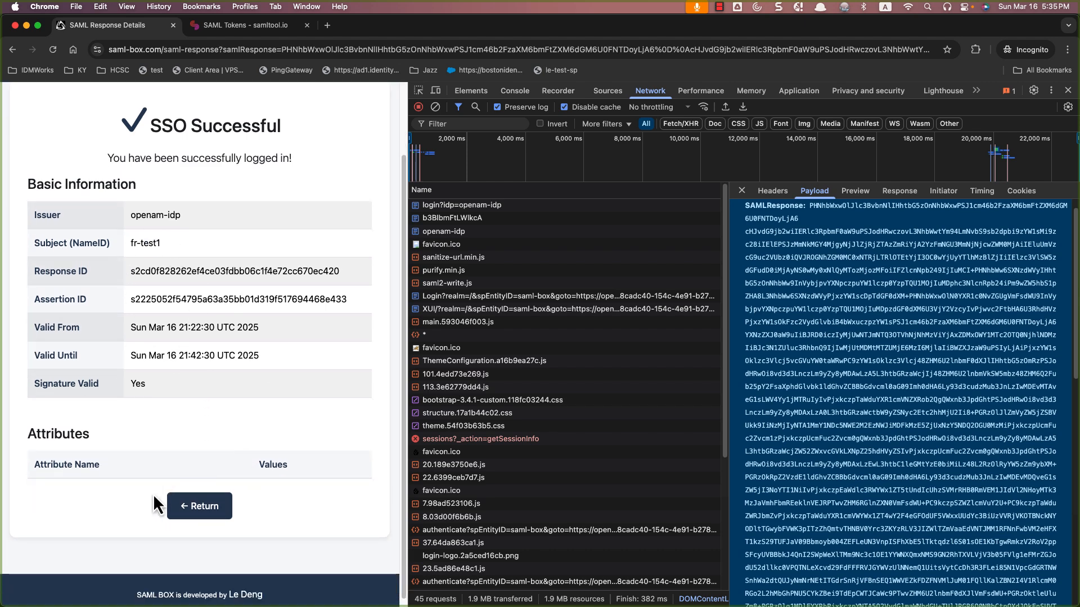
pyautogui.click(212, 508)
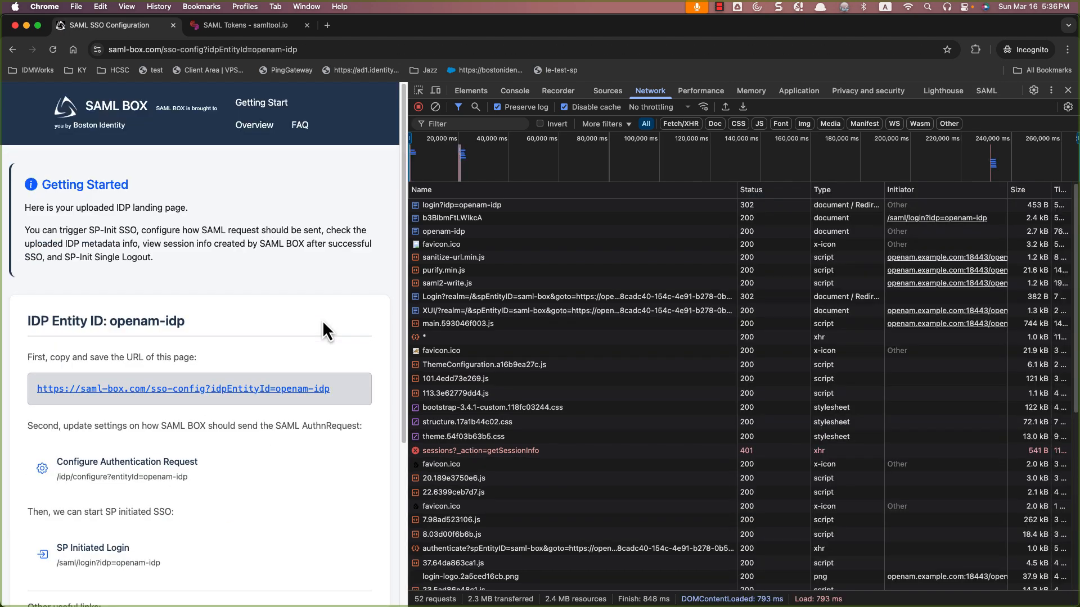
pyautogui.moveTo(408, 334); pyautogui.dragTo(503, 332)
pyautogui.click(530, 108)
# Enable Sign Requests in the openam-idp authentication request configuration and save it.
pyautogui.scroll(-5, 305, 364)
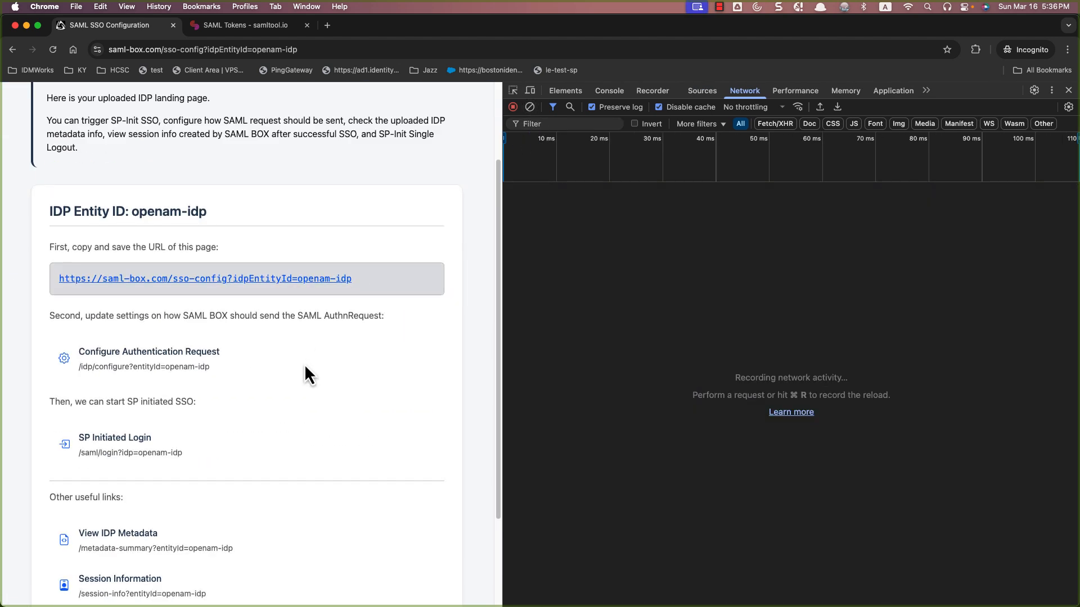
pyautogui.scroll(-2, 295, 392)
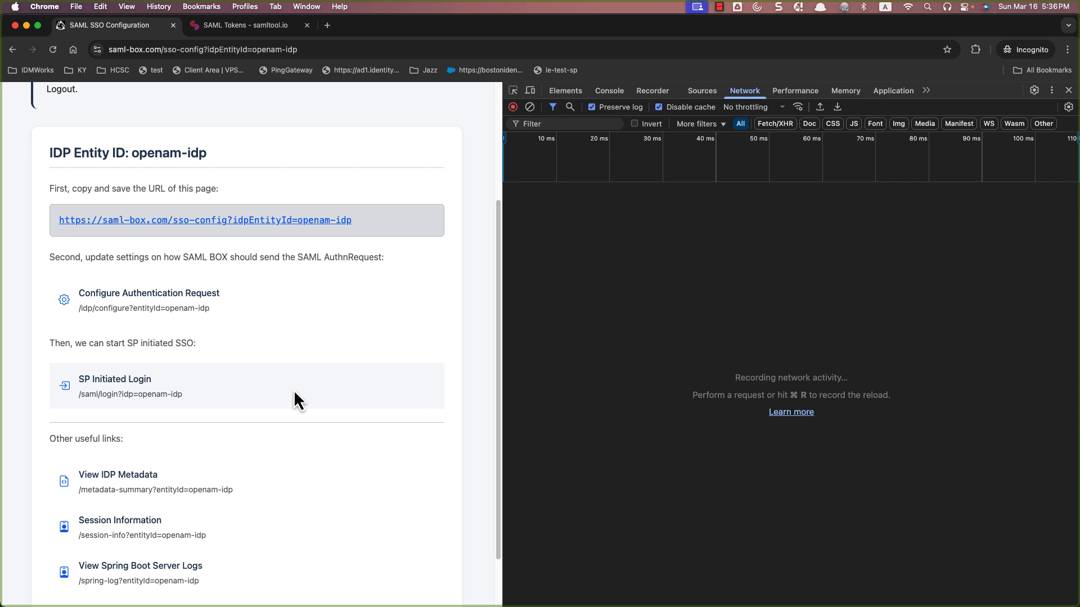
pyautogui.click(211, 297)
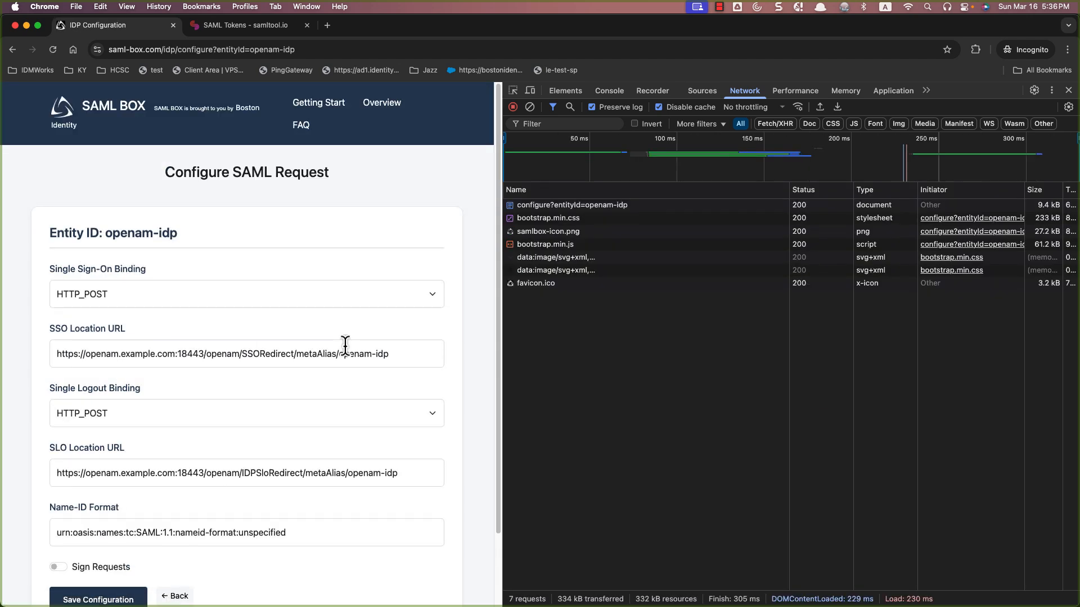
pyautogui.scroll(-3, 345, 344)
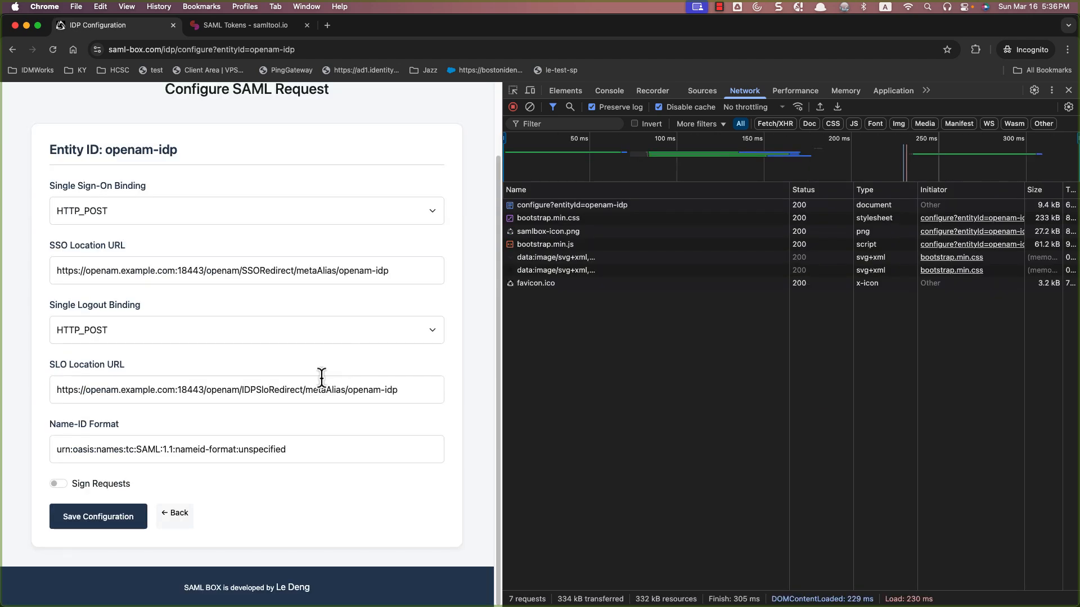
pyautogui.click(57, 483)
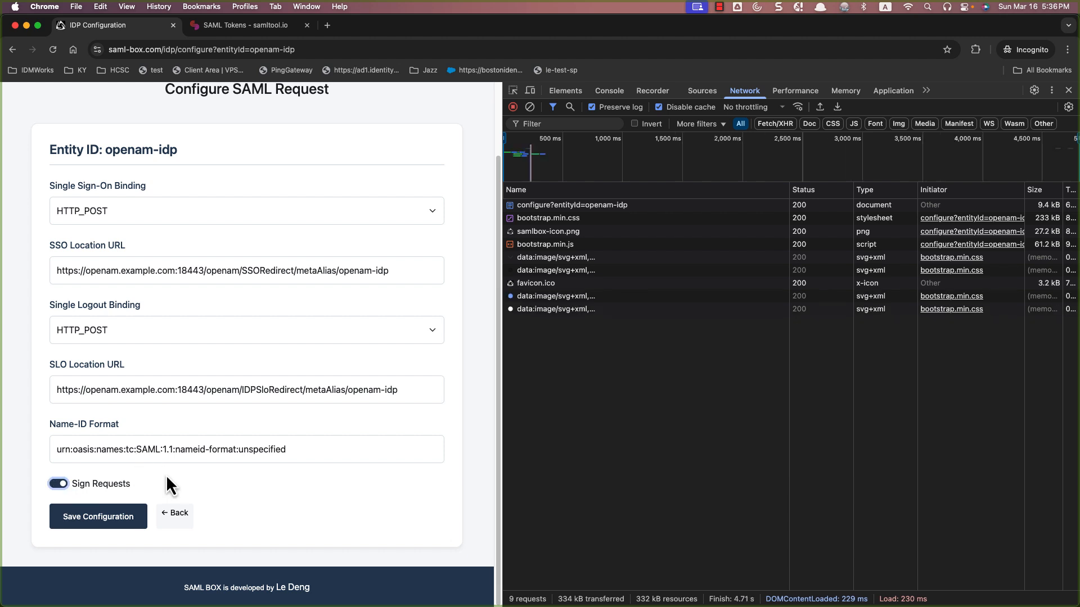
pyautogui.click(104, 516)
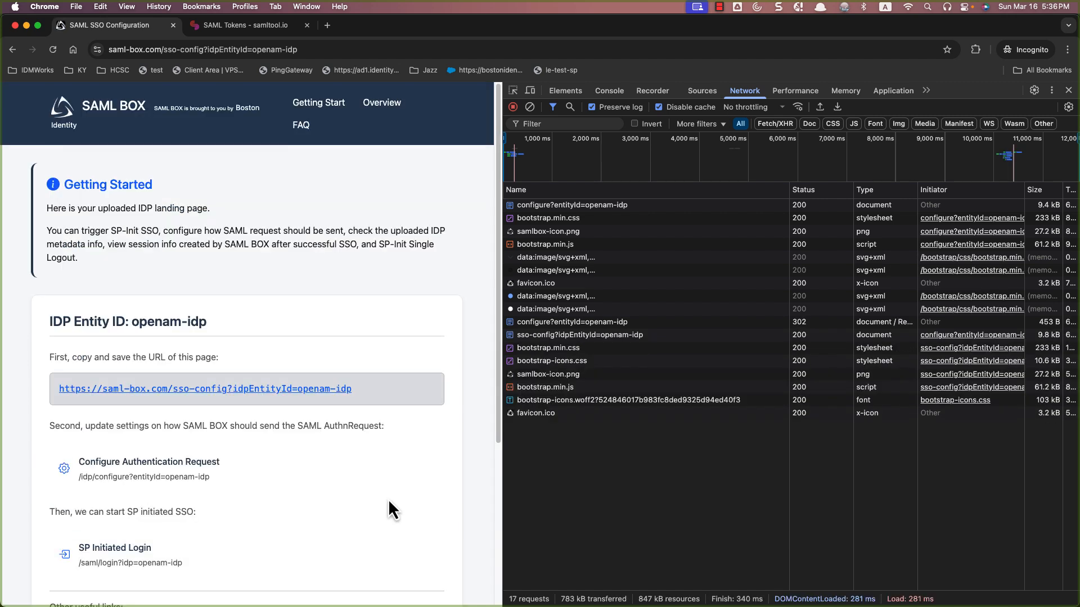
# Run the SP-initiated login for openam-idp and review the SSO result's basic information and attributes.
pyautogui.scroll(-5, 388, 498)
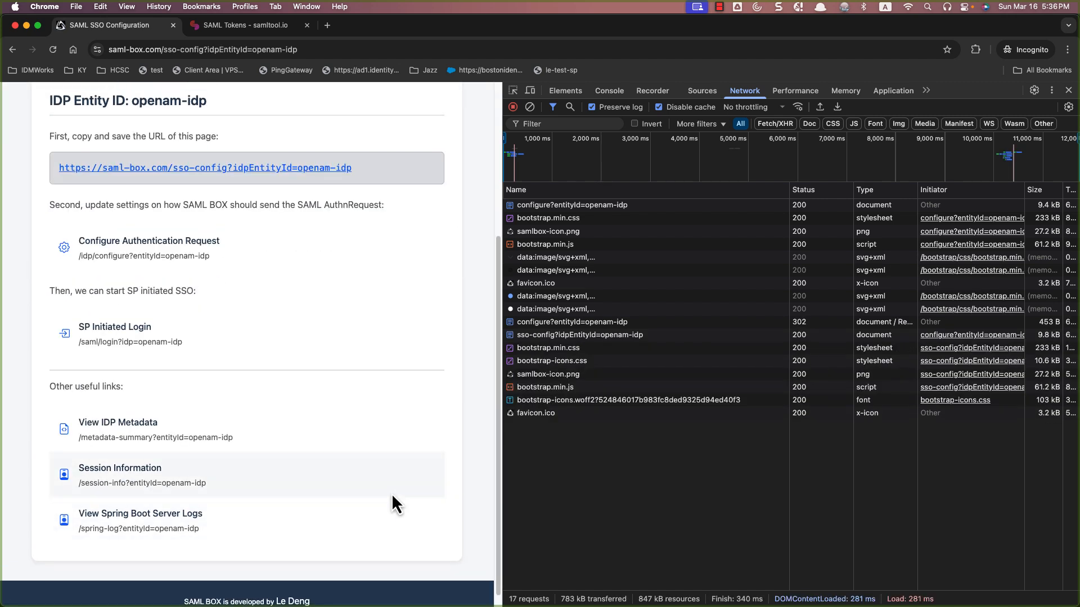
pyautogui.click(128, 336)
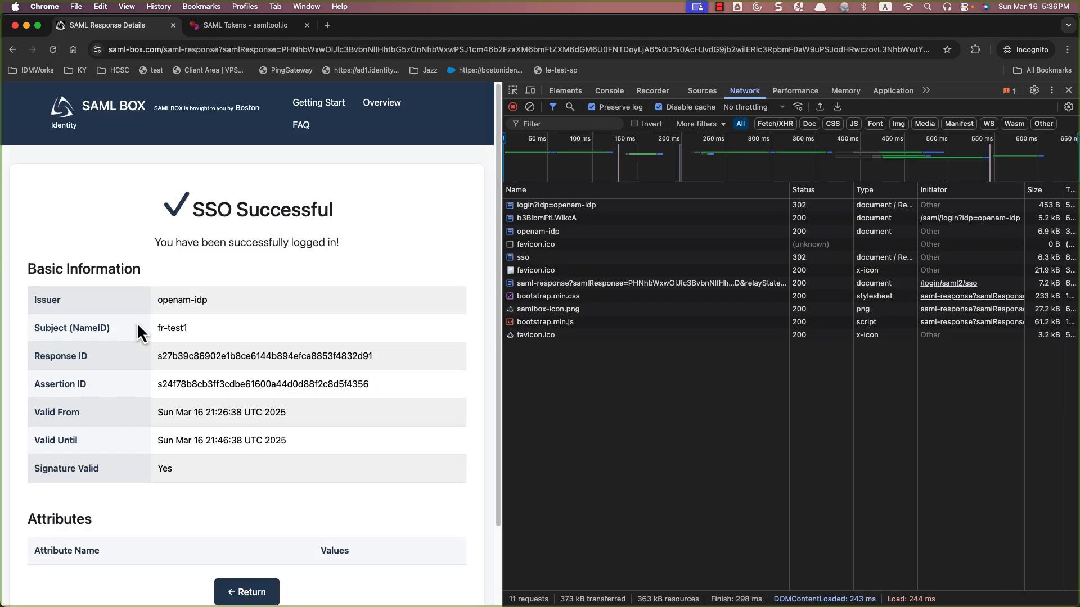
pyautogui.scroll(-3, 389, 383)
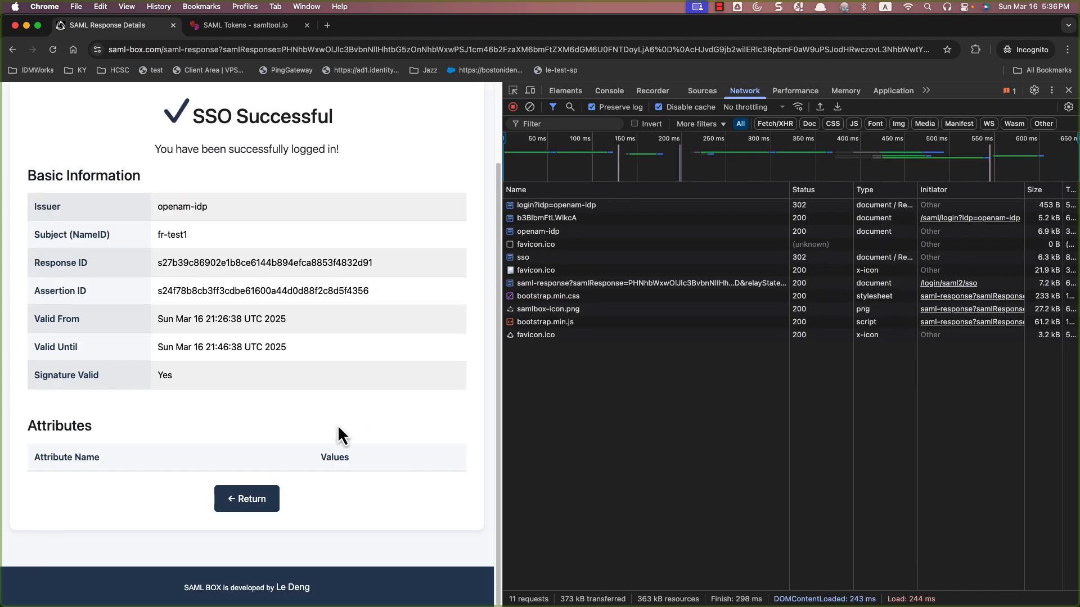
# Copy the SAMLRequest value from the recorded openam-idp request and decode it on samltool.io in place of the previous message.
pyautogui.click(575, 236)
pyautogui.tripleClick(952, 349)
pyautogui.scroll(-1, 953, 349)
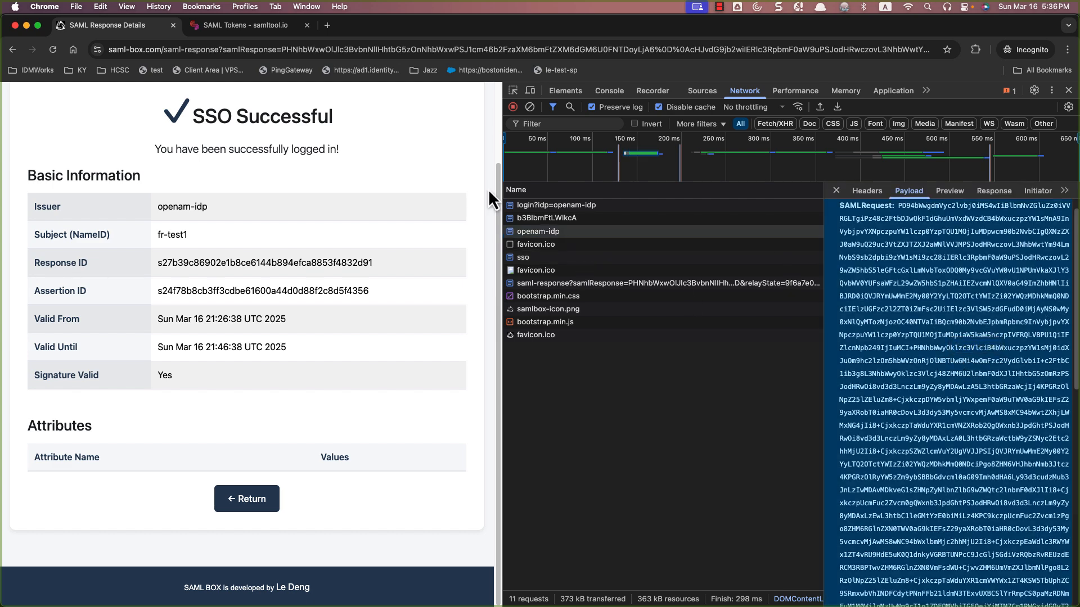
pyautogui.click(273, 32)
pyautogui.scroll(3, 1054, 441)
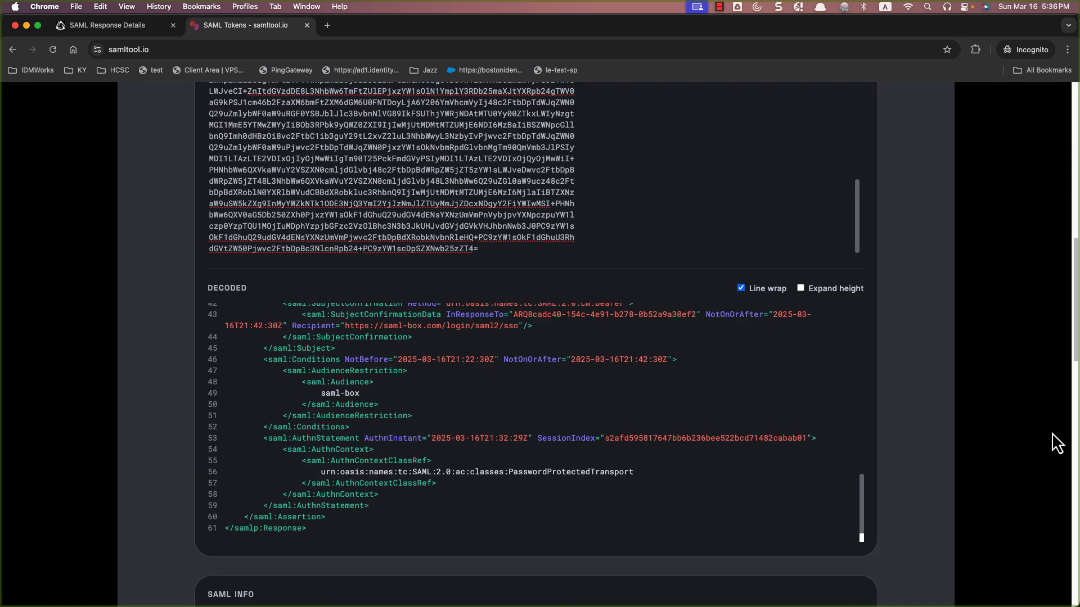
pyautogui.press('super+a')
pyautogui.press('super+v')
# Examine the decoded AuthnRequest from its header and Issuer through the signature's algorithms and digest value.
pyautogui.scroll(2, 968, 379)
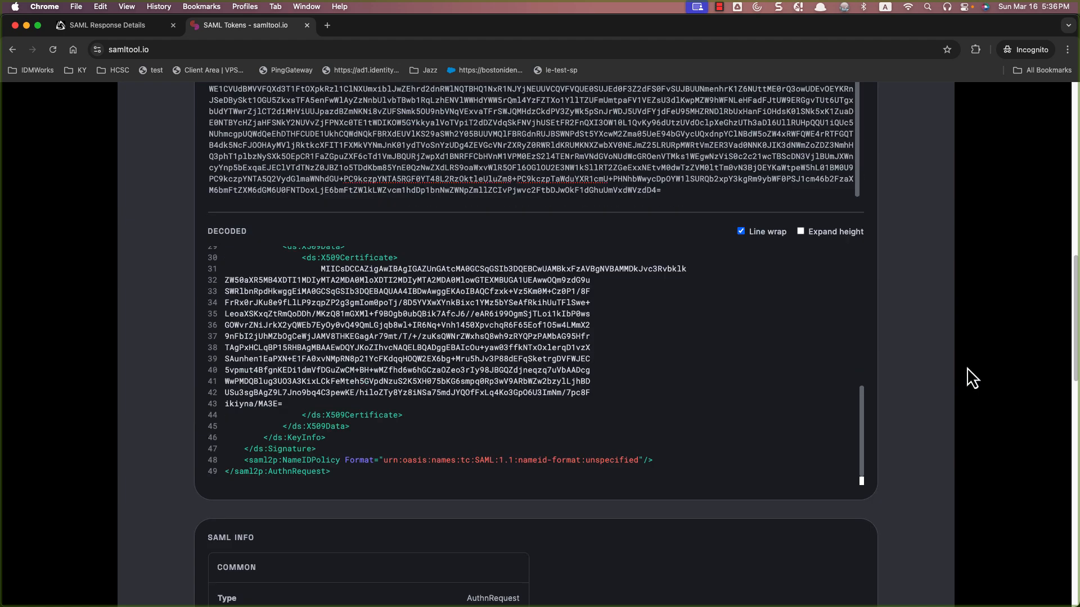
pyautogui.scroll(5, 683, 441)
pyautogui.scroll(1, 680, 439)
pyautogui.scroll(3, 681, 432)
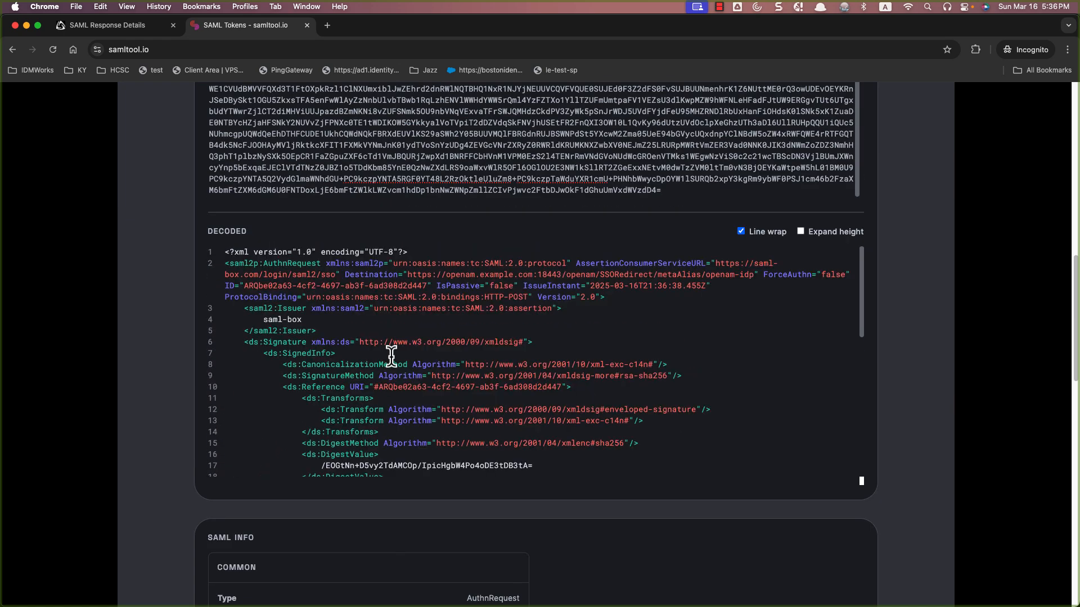
pyautogui.moveTo(329, 323); pyautogui.dragTo(238, 255)
pyautogui.click(482, 337)
pyautogui.scroll(-3, 482, 337)
pyautogui.scroll(-3, 482, 338)
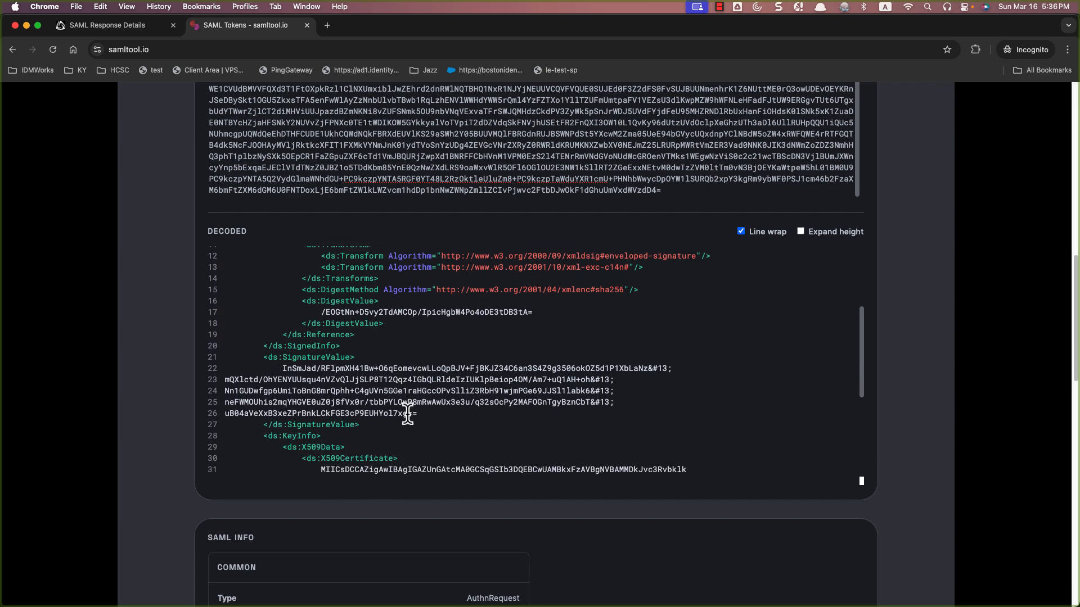
# Examine the AuthnRequest's SignatureValue, X509 certificate and NameIDPolicy, and check the signature status in the SAML info.
pyautogui.moveTo(416, 413); pyautogui.dragTo(278, 368)
pyautogui.scroll(-5, 451, 366)
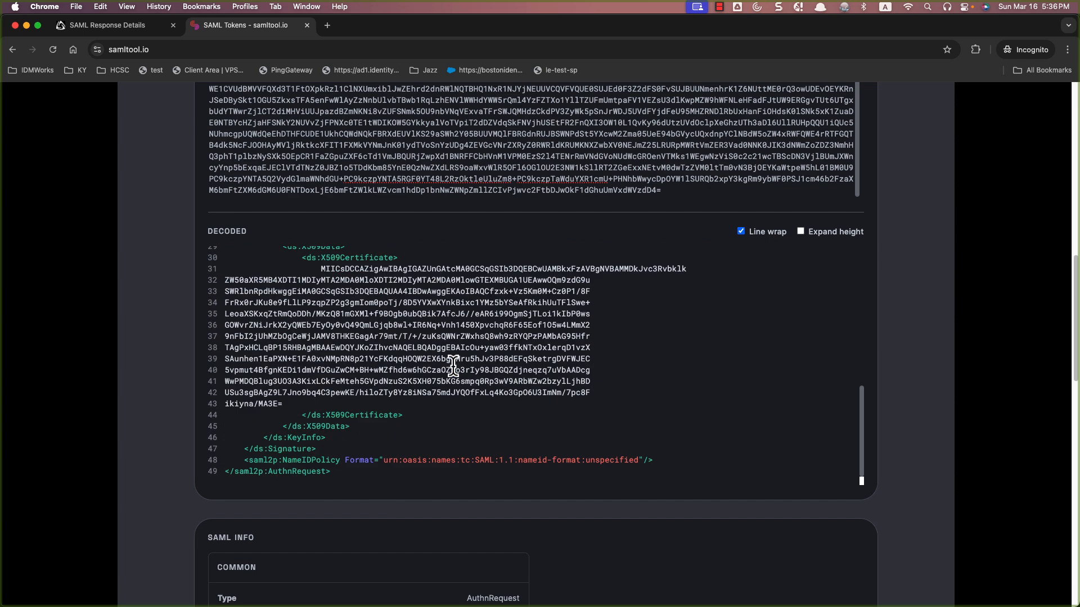
pyautogui.scroll(3, 557, 389)
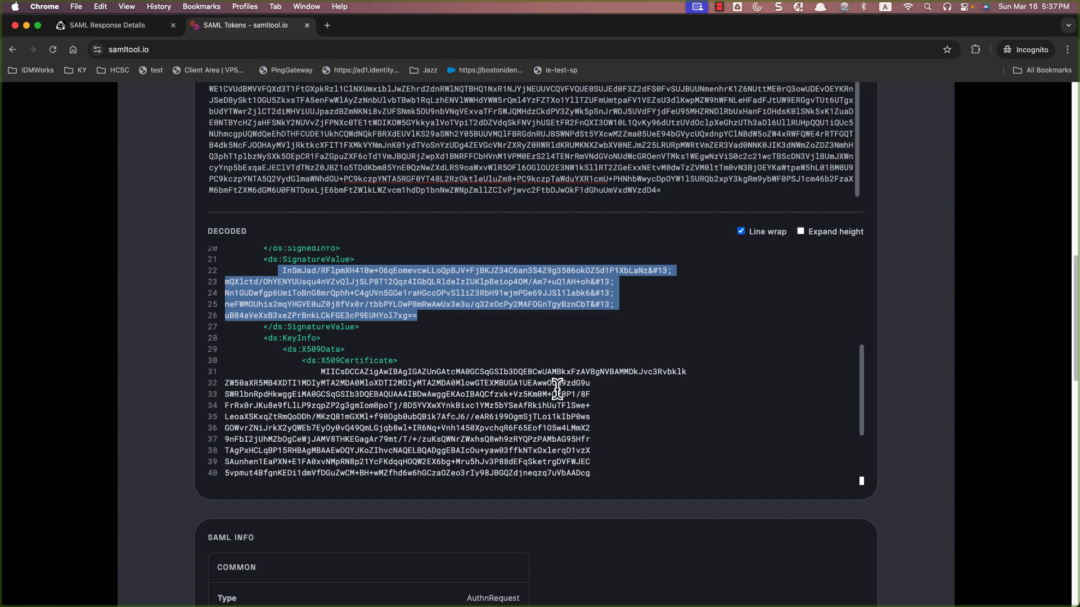
pyautogui.scroll(-3, 503, 378)
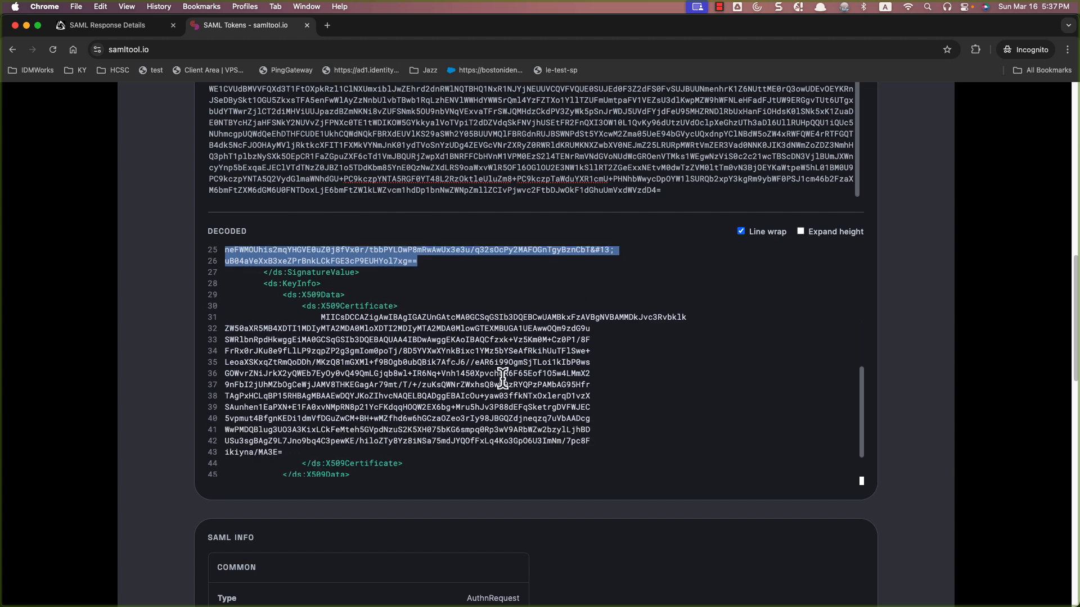
pyautogui.scroll(-3, 462, 372)
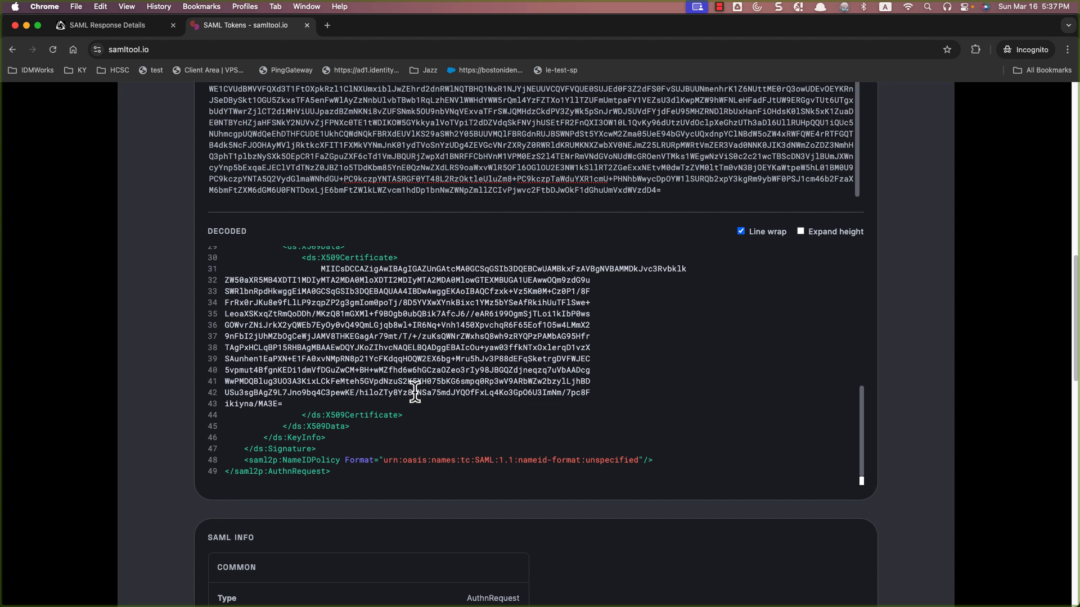
pyautogui.scroll(-5, 415, 392)
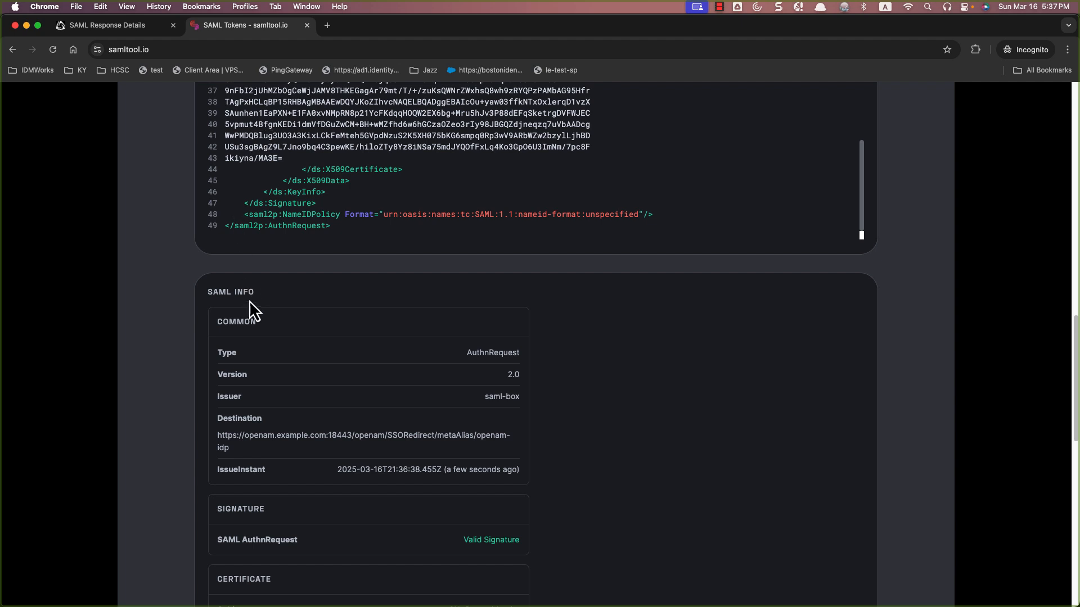
# Copy the samlResponse value from the payload of the recorded saml-response request, widening the developer tools to show it.
pyautogui.click(135, 27)
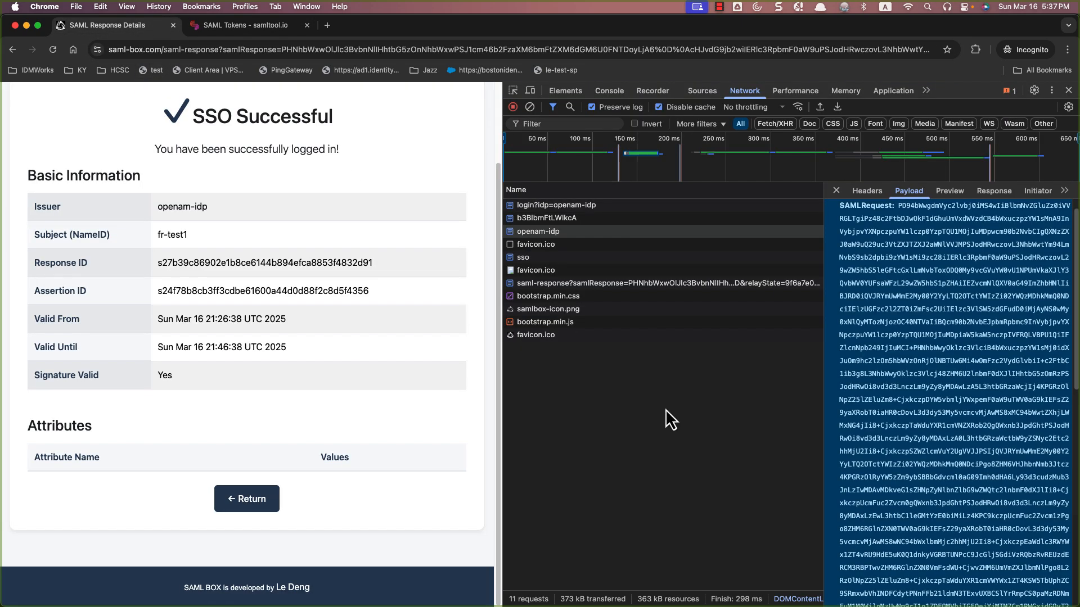
pyautogui.click(575, 284)
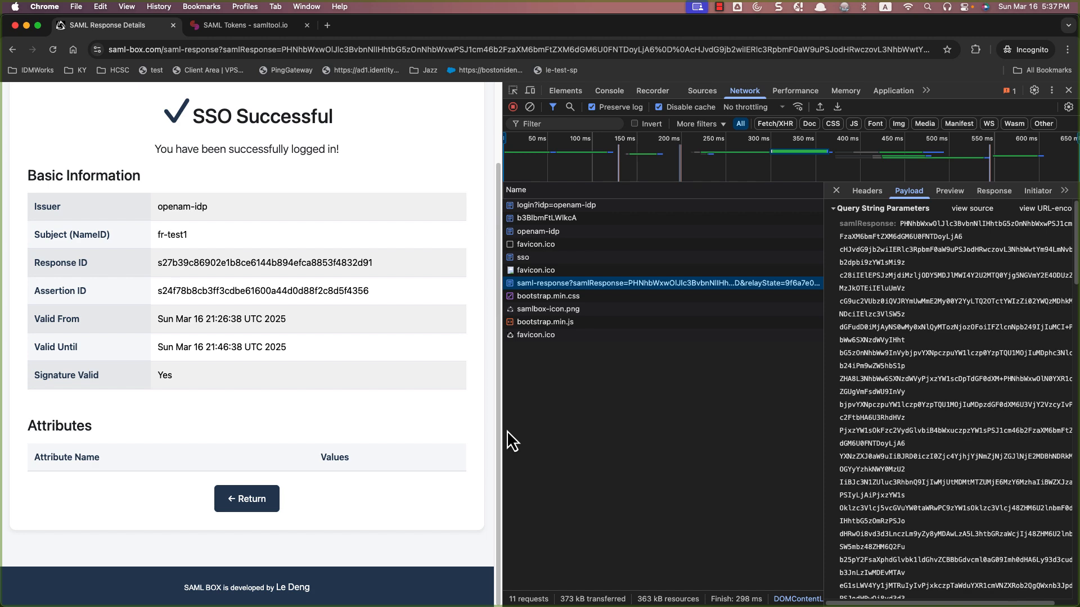
pyautogui.moveTo(503, 431); pyautogui.dragTo(367, 416)
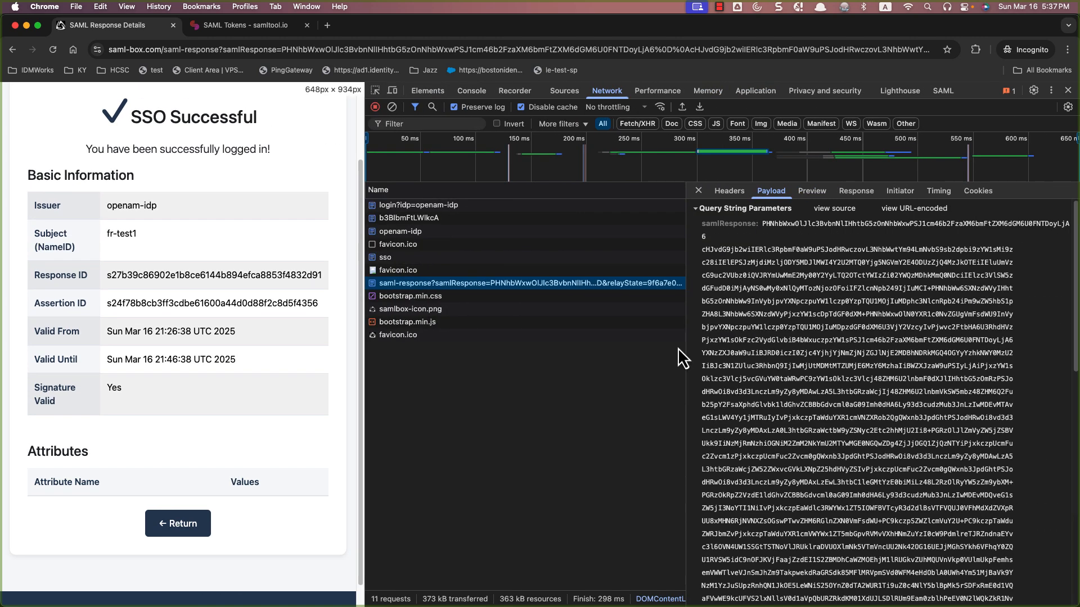
pyautogui.rightClick(819, 360)
pyautogui.click(833, 365)
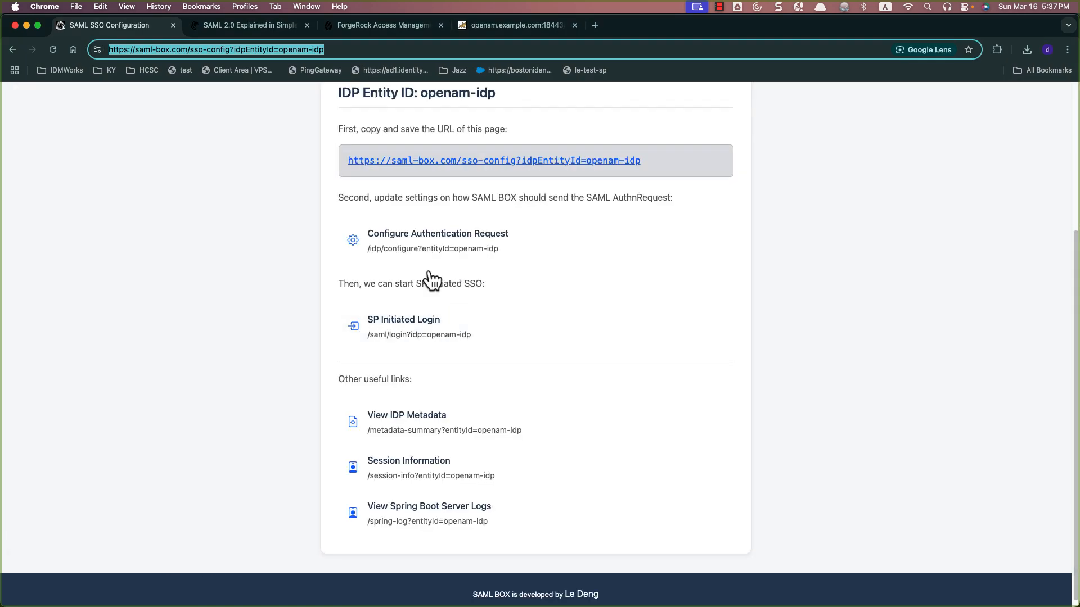
pyautogui.scroll(5, 429, 277)
pyautogui.click(302, 49)
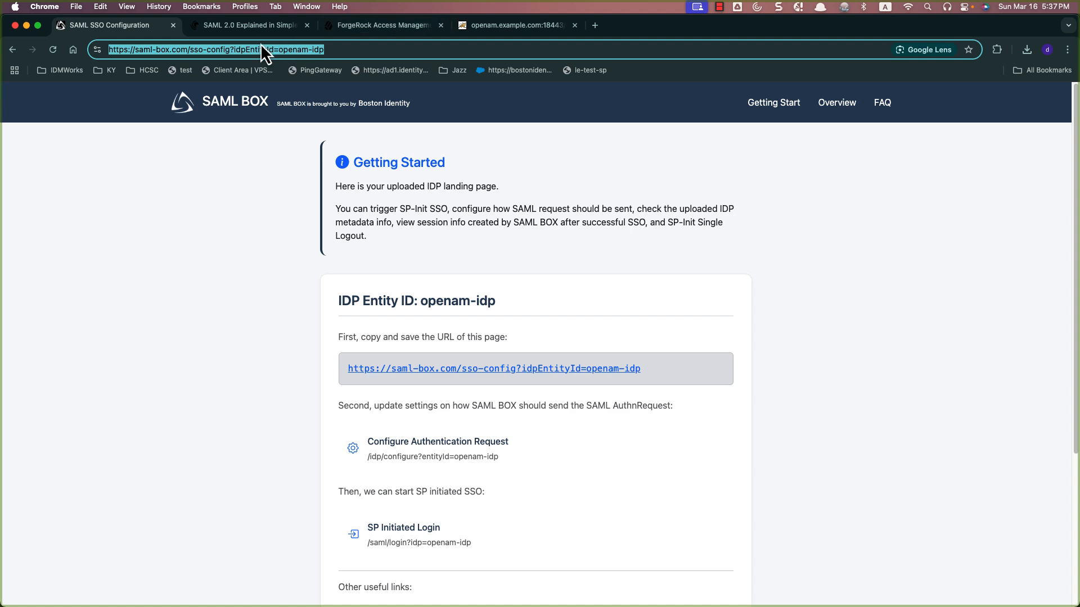
pyautogui.press('super+grave')
pyautogui.press('super+grave')
# Replace the encoded message on samltool.io with the copied SAML response to decode it.
pyautogui.click(231, 29)
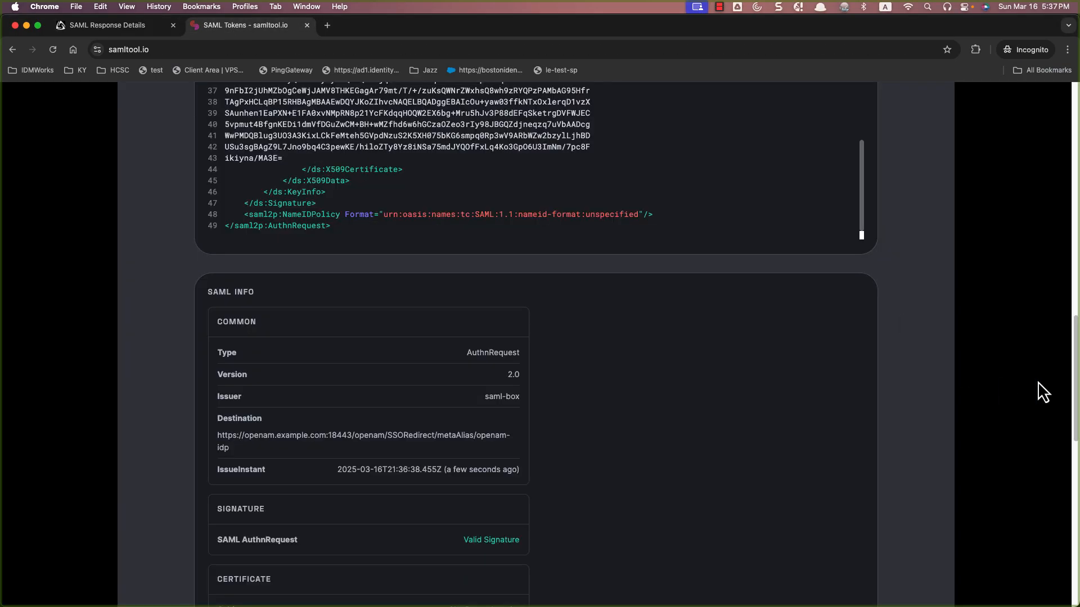
pyautogui.scroll(7, 1013, 384)
pyautogui.click(634, 310)
pyautogui.press('super+a')
pyautogui.press('super+v')
# Examine the decoded response's certificate, Conditions and AuthnStatement, and locate the Subject NameID.
pyautogui.scroll(-4, 927, 329)
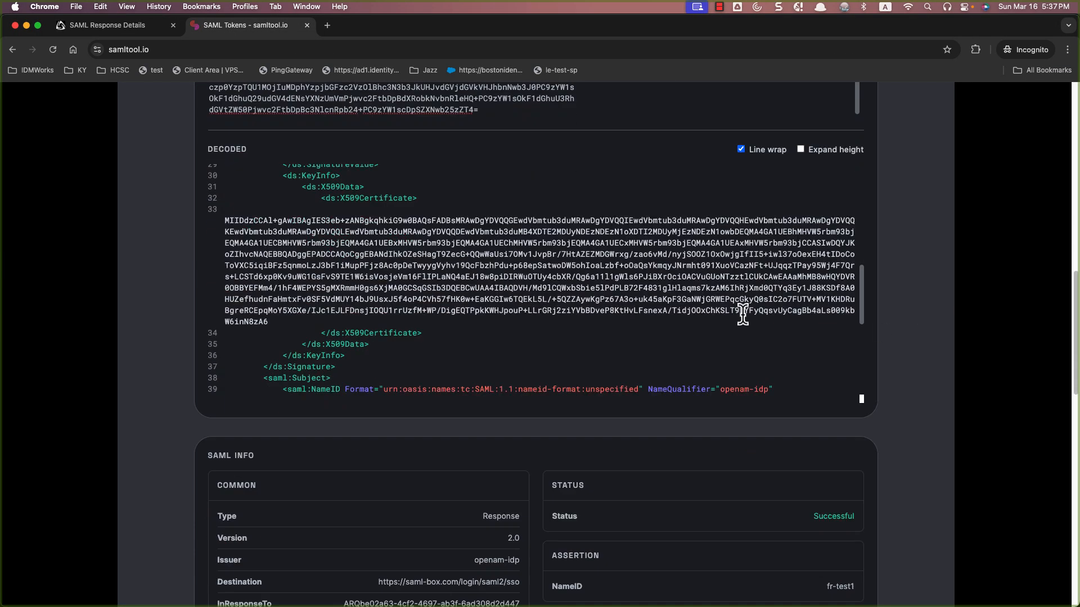
pyautogui.scroll(-5, 681, 308)
pyautogui.scroll(-3, 673, 282)
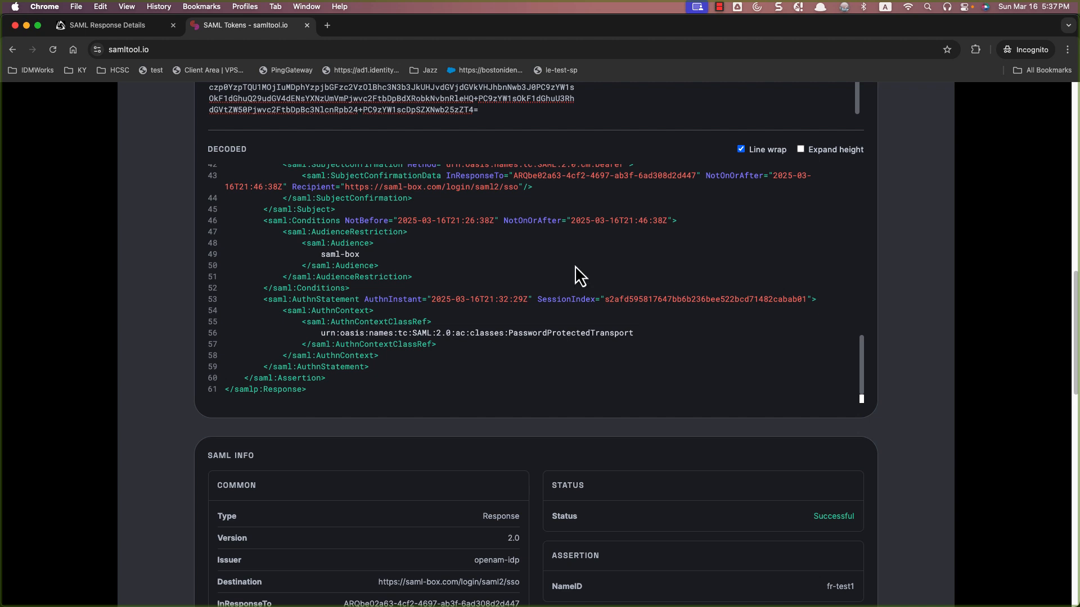
pyautogui.scroll(5, 515, 280)
pyautogui.moveTo(284, 307); pyautogui.dragTo(397, 308)
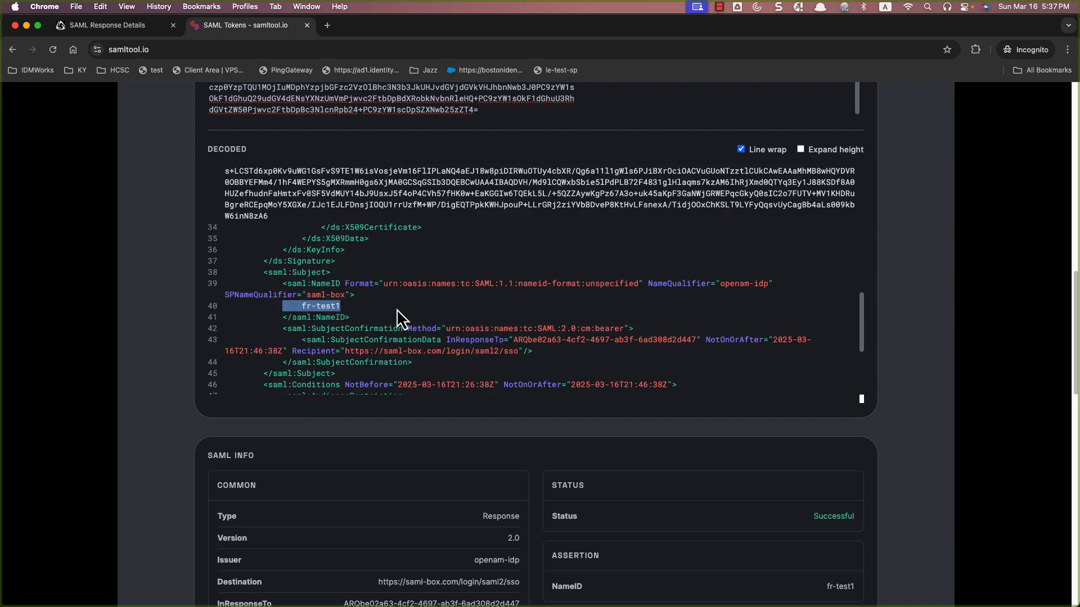
pyautogui.click(399, 308)
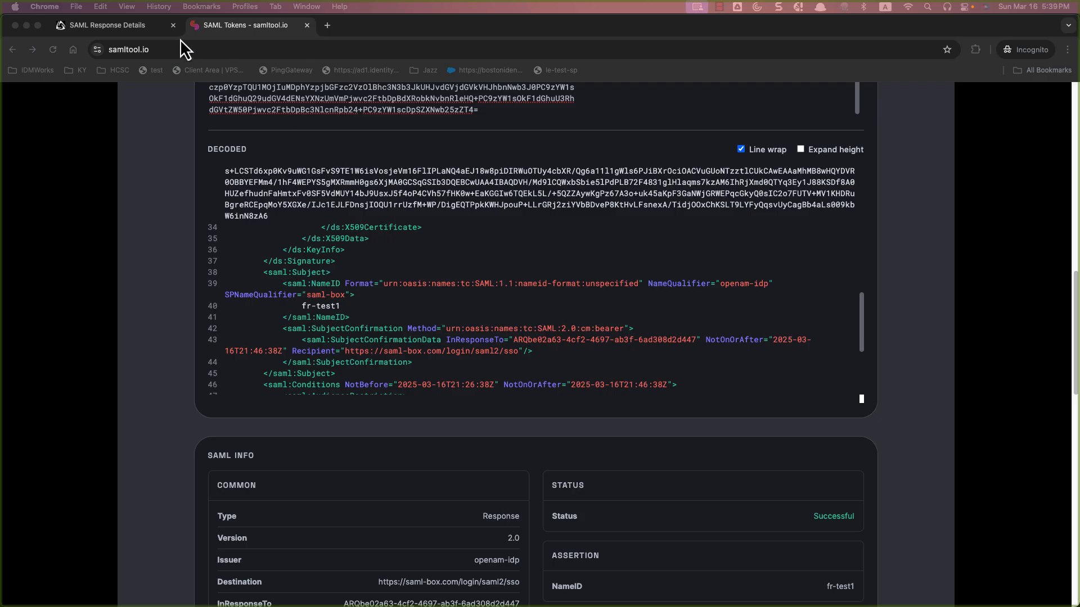
# Return from the SAML BOX SSO result to the openam-idp landing page and clear the recorded network log.
pyautogui.click(152, 29)
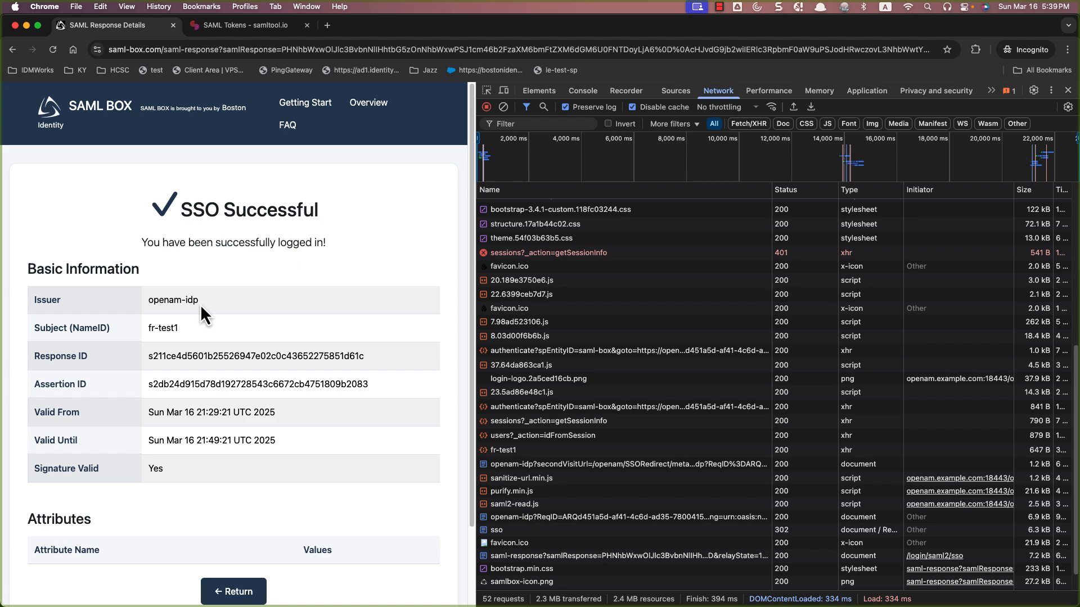
pyautogui.scroll(-3, 278, 377)
pyautogui.click(245, 506)
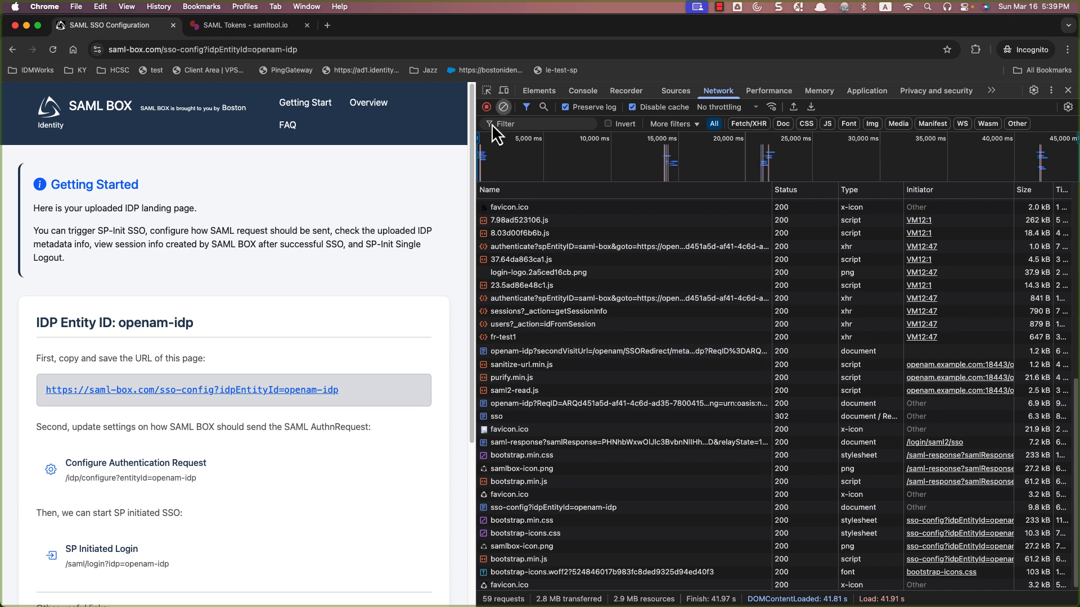
pyautogui.click(503, 107)
pyautogui.scroll(-4, 424, 258)
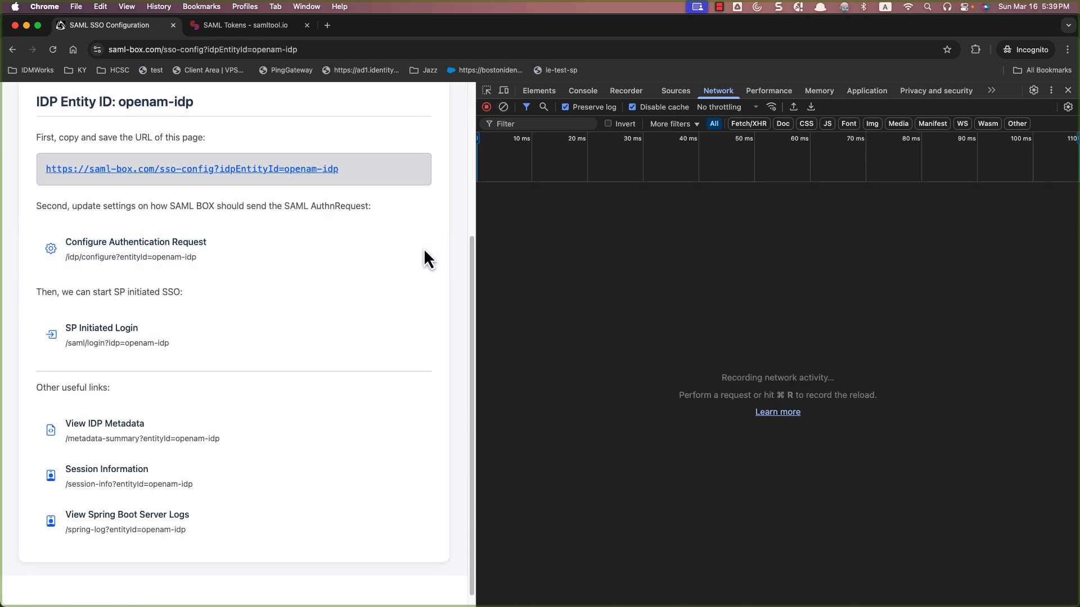
# Start another SP-initiated login for openam-idp and review the details on its SSO result page.
pyautogui.click(119, 339)
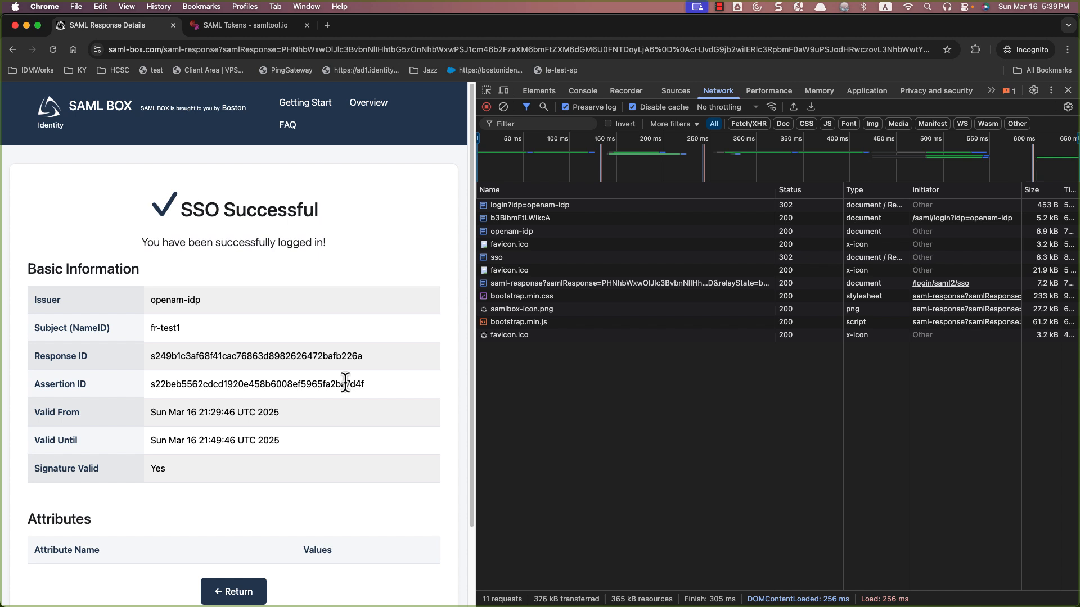
pyautogui.scroll(-2, 345, 393)
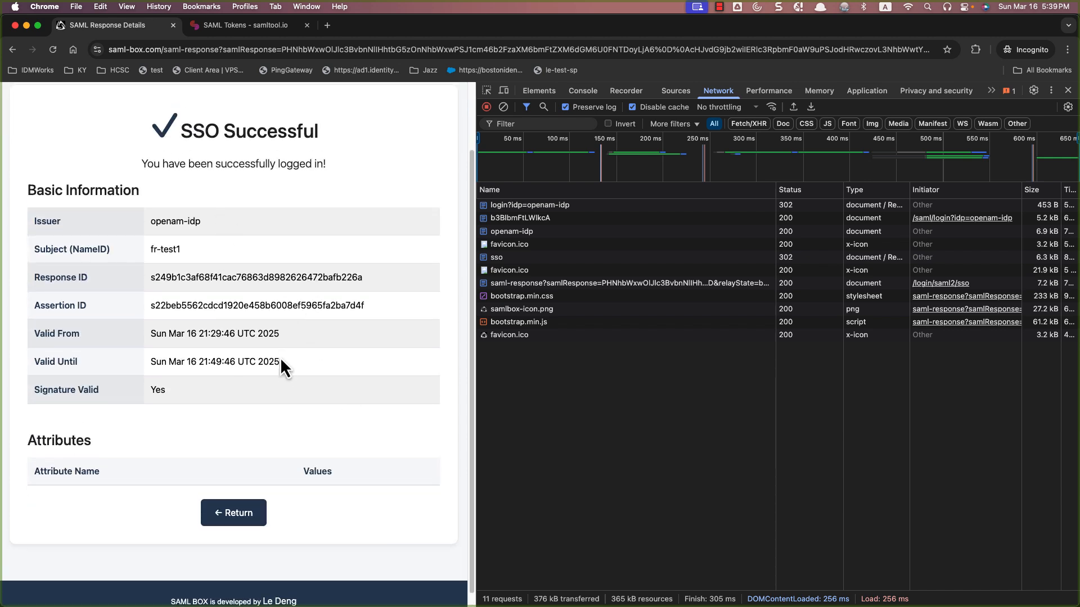
pyautogui.scroll(2, 272, 412)
pyautogui.scroll(-1, 272, 413)
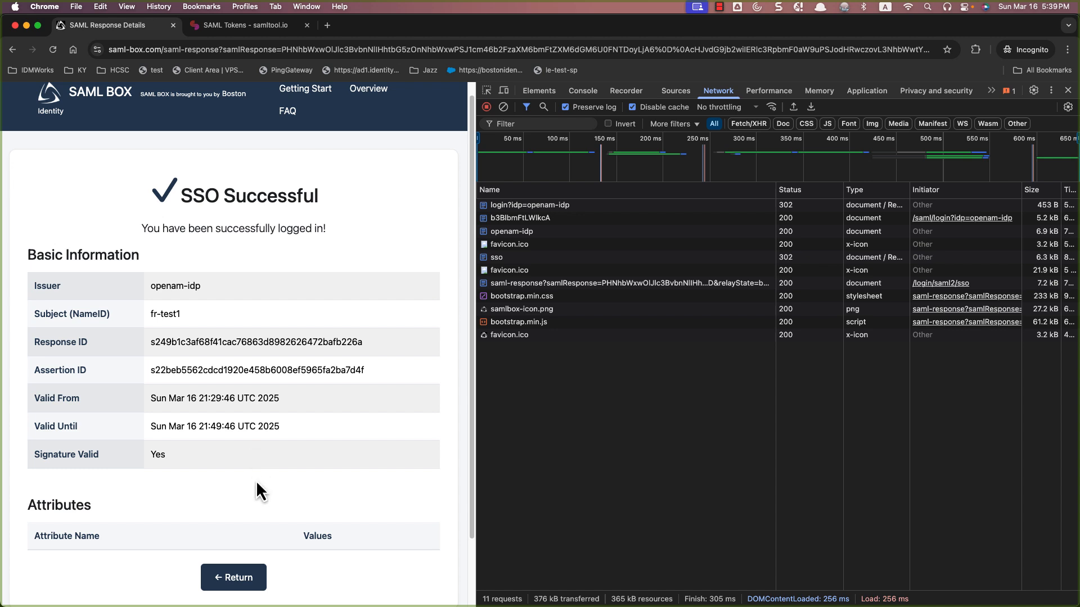
# Return to the landing page, open the openam-idp session information and check the Entity ID and session creation time.
pyautogui.click(237, 576)
pyautogui.scroll(-6, 354, 437)
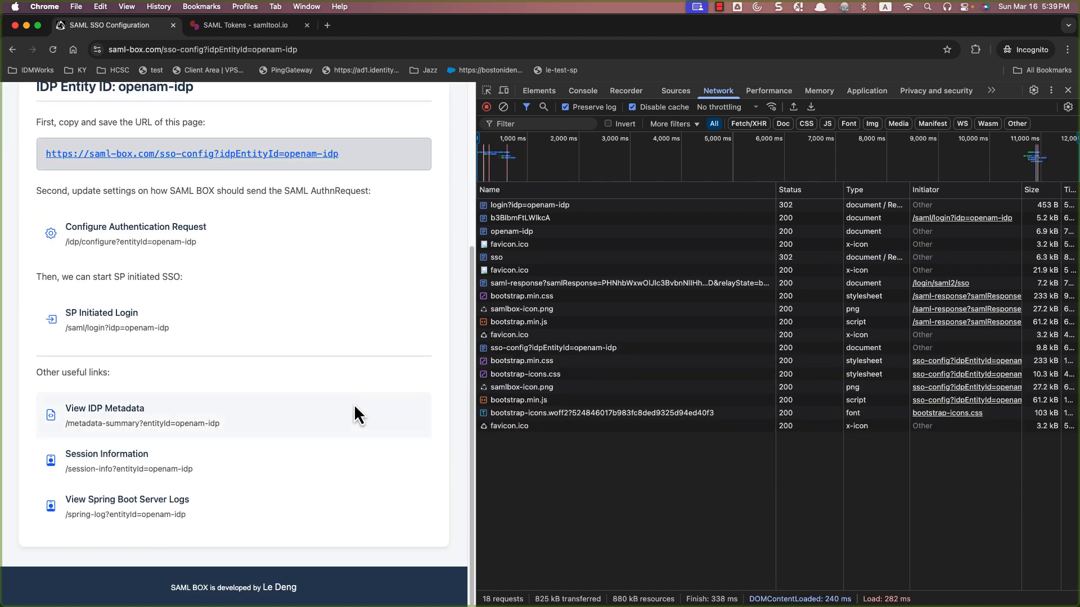
pyautogui.click(125, 465)
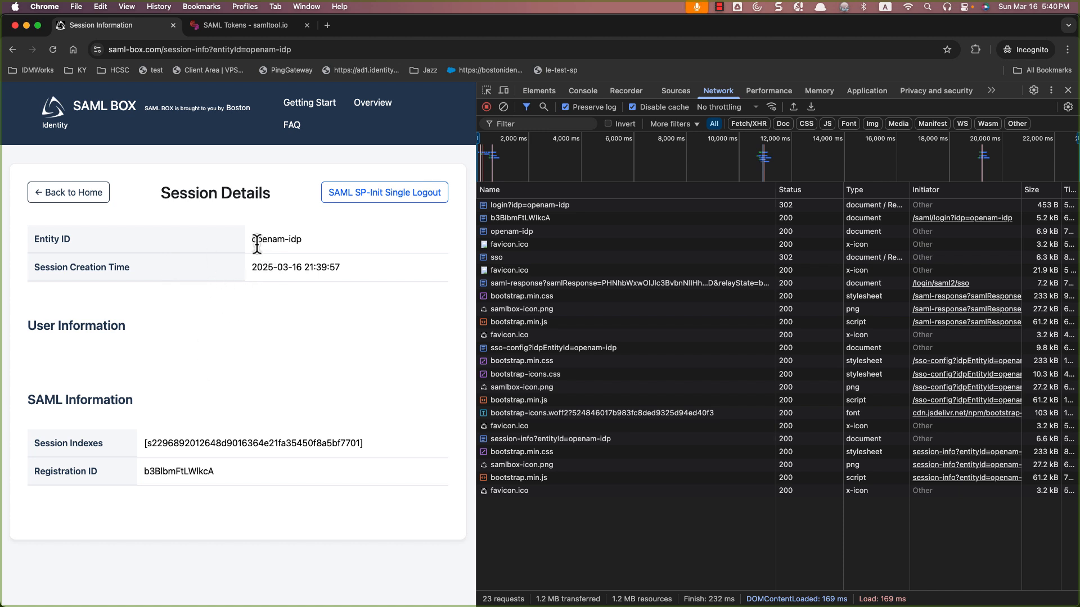
pyautogui.moveTo(257, 243); pyautogui.dragTo(293, 241)
pyautogui.click(326, 249)
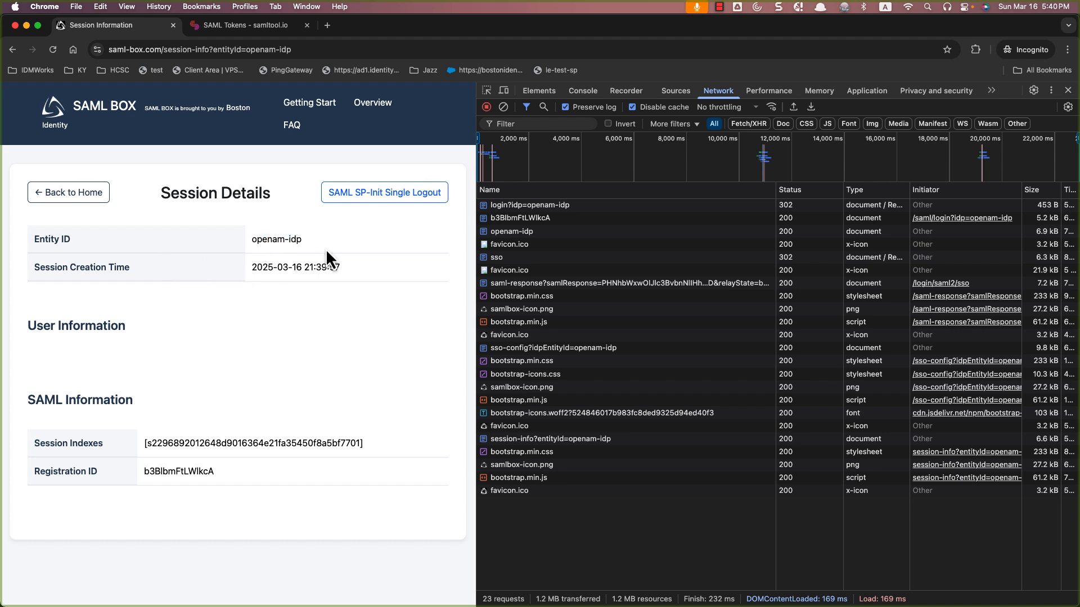
pyautogui.tripleClick(265, 265)
pyautogui.click(387, 348)
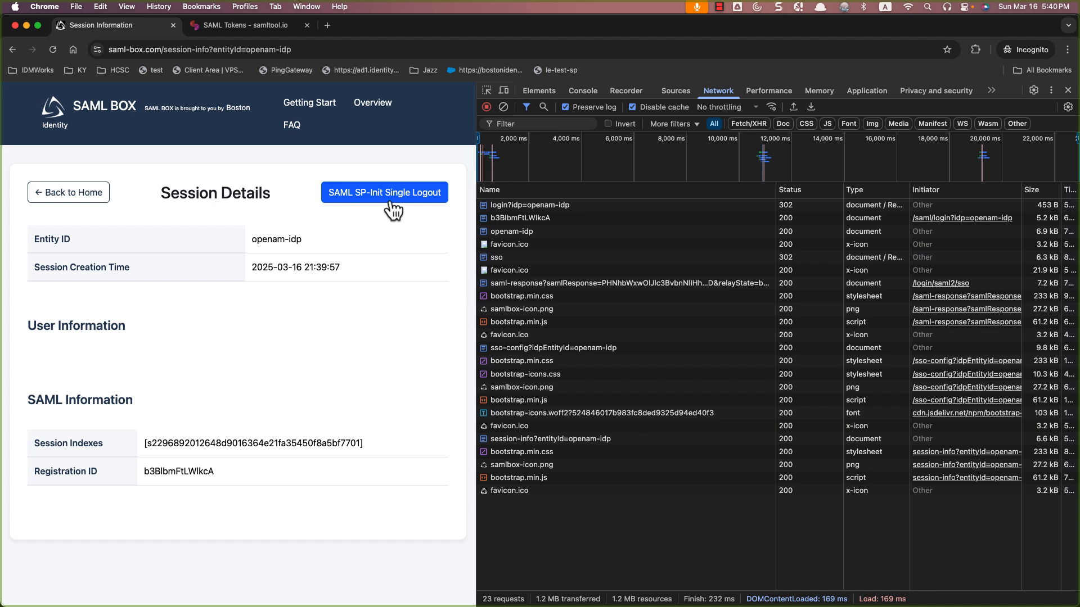
# Clear the recorded network log and run the SAML SP-initiated single logout for the openam-idp session.
pyautogui.click(505, 108)
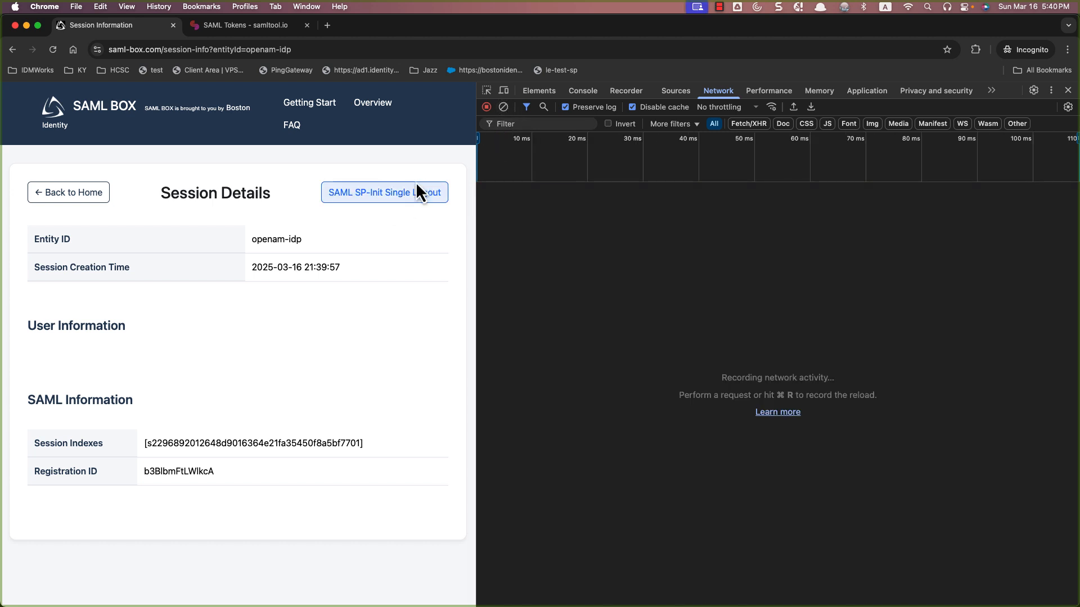
pyautogui.click(404, 200)
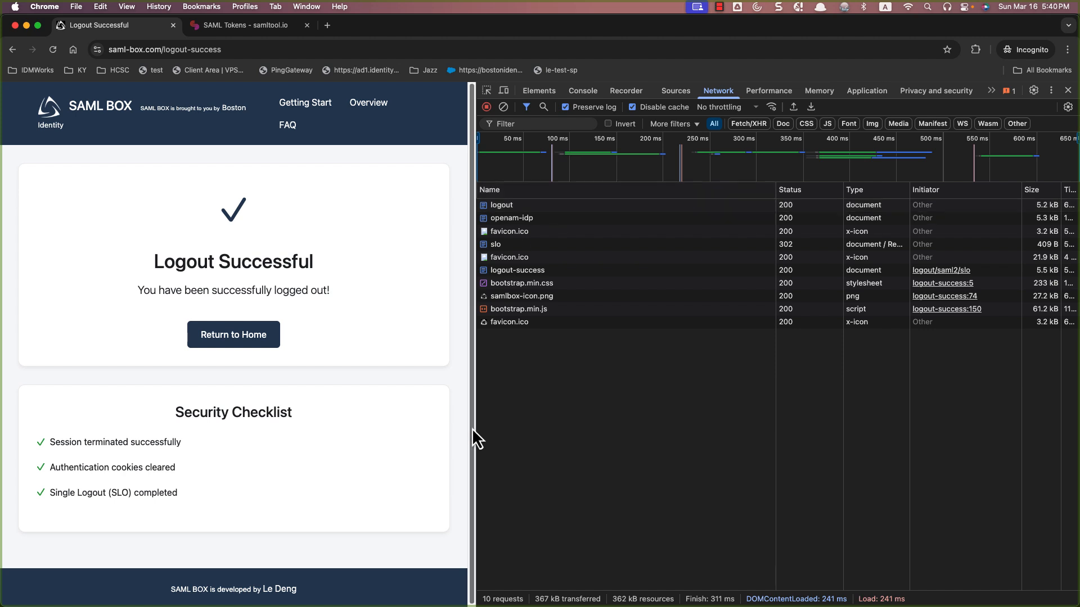
# Copy the SAMLRequest value from the openam-idp logout request's payload and decode it on samltool.io.
pyautogui.click(531, 204)
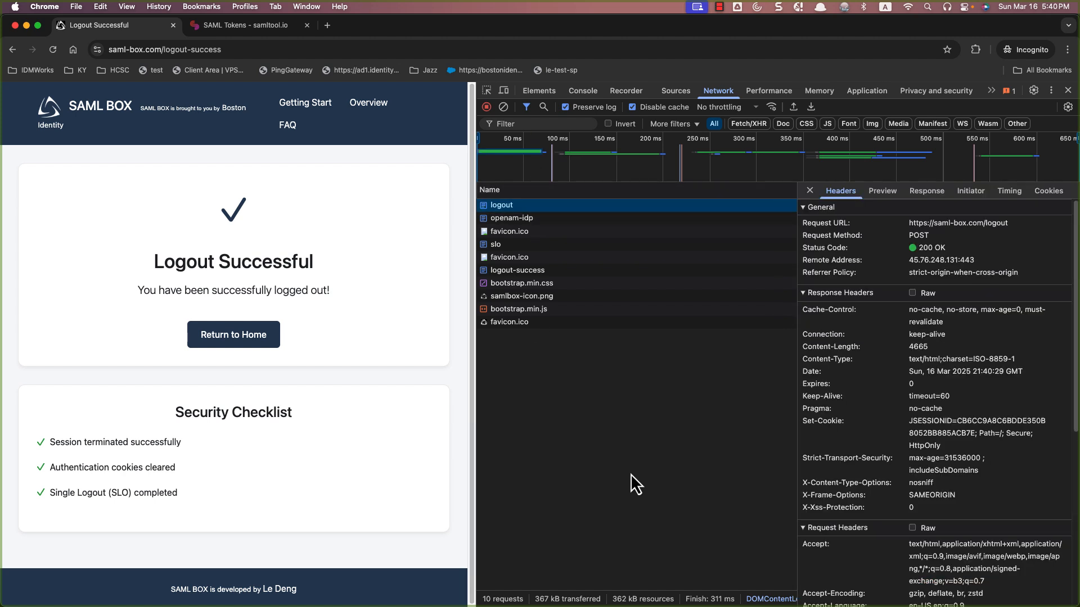
pyautogui.click(566, 217)
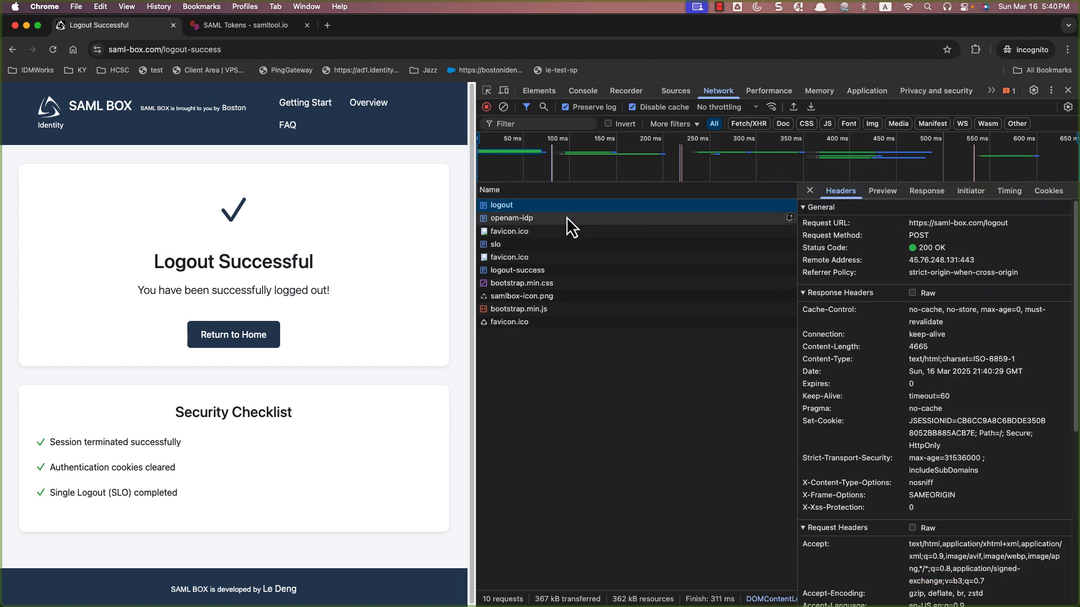
pyautogui.click(876, 188)
pyautogui.tripleClick(901, 370)
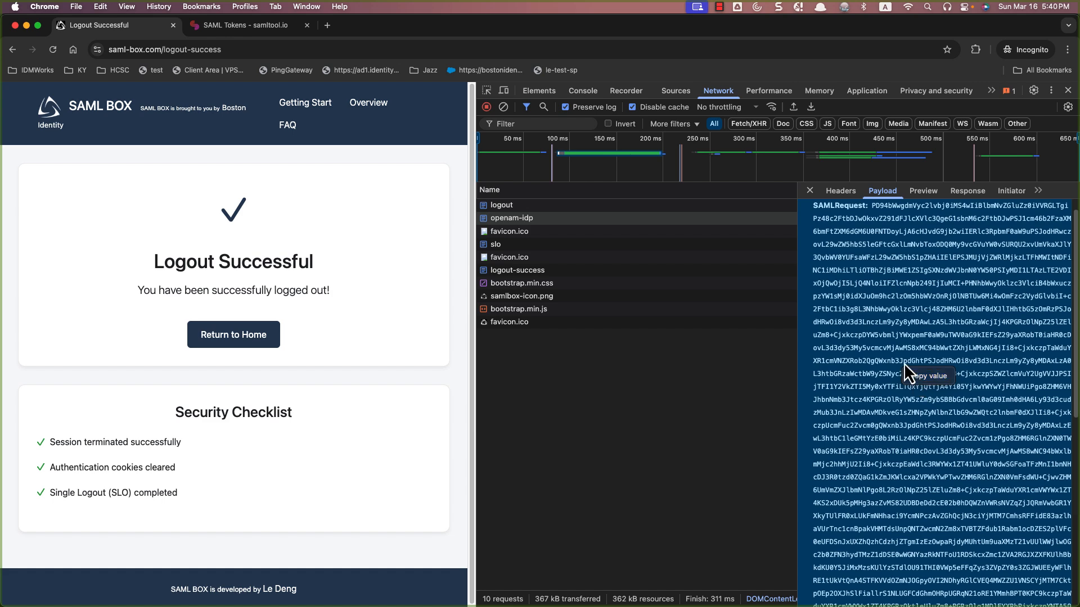
pyautogui.click(255, 28)
pyautogui.tripleClick(347, 108)
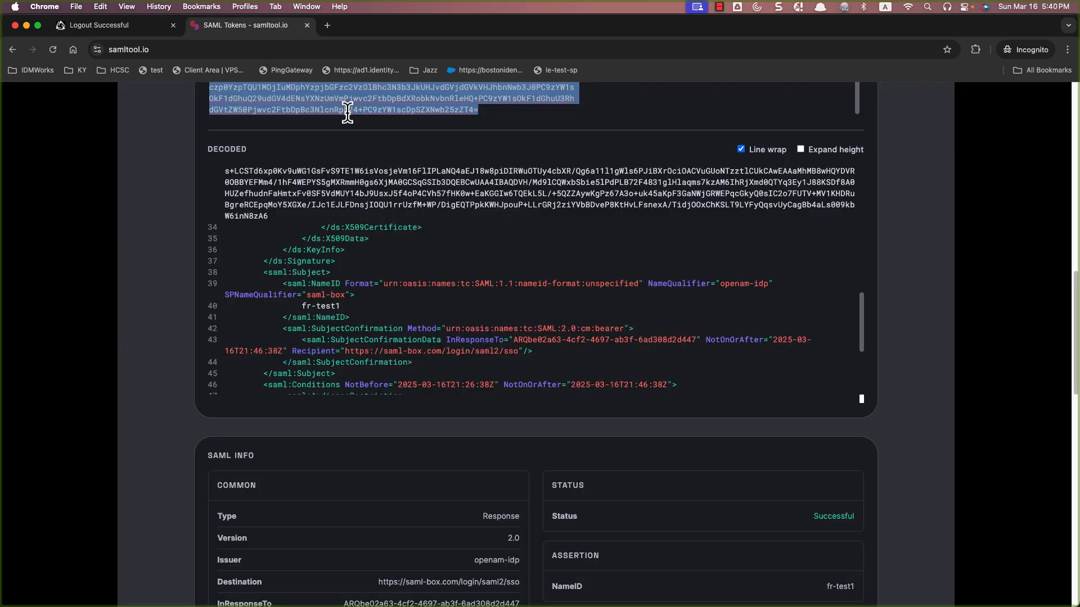
pyautogui.press('cmd+v')
pyautogui.scroll(10, 609, 353)
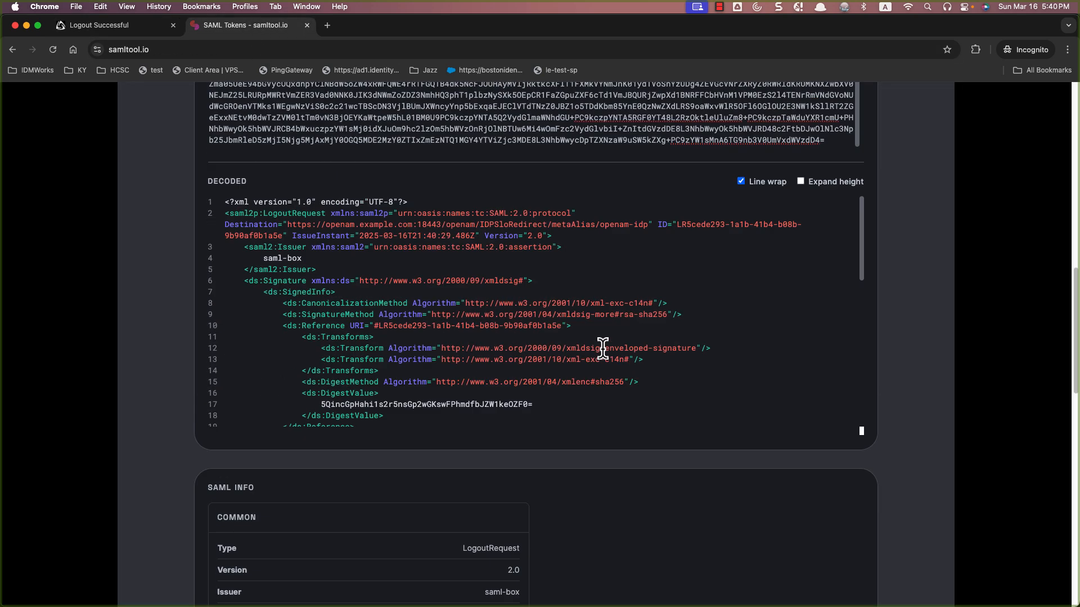
# Examine the decoded LogoutRequest, including its signature, NameID and SessionIndex elements.
pyautogui.doubleClick(275, 214)
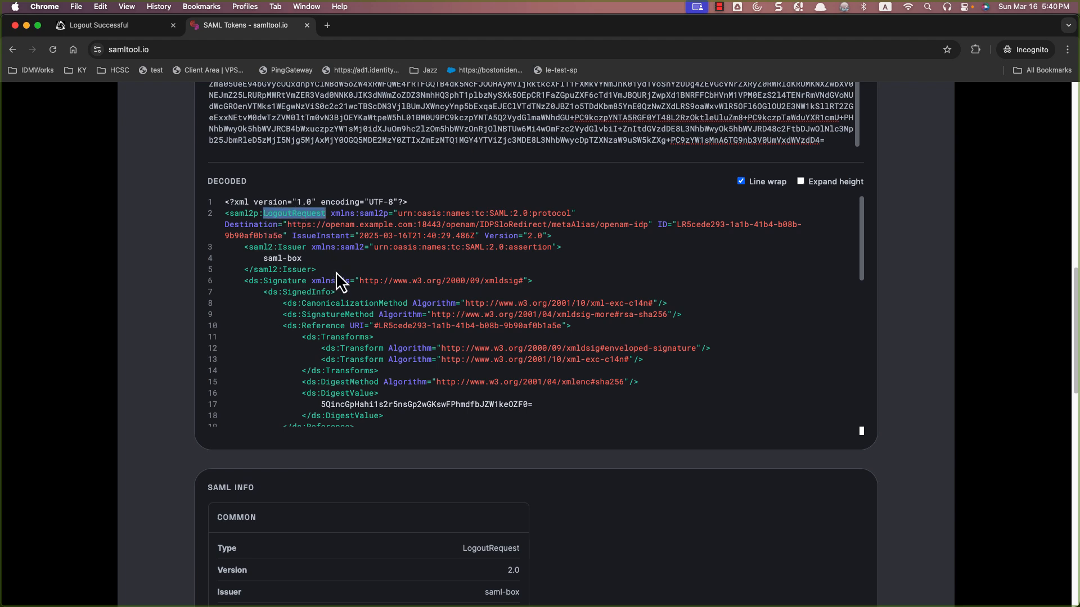
pyautogui.scroll(-4, 507, 319)
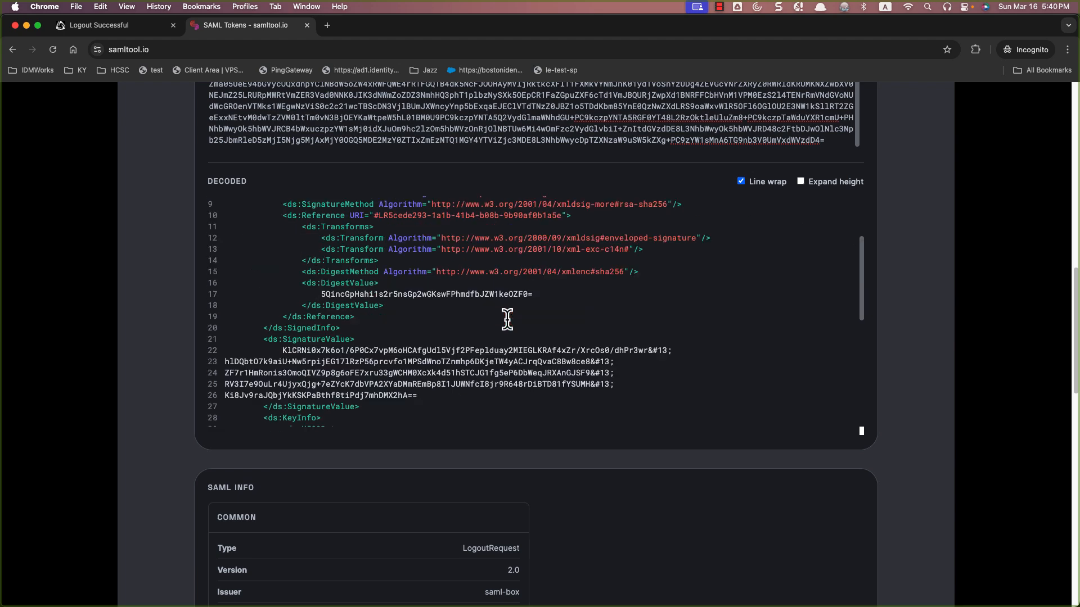
pyautogui.scroll(-10, 503, 326)
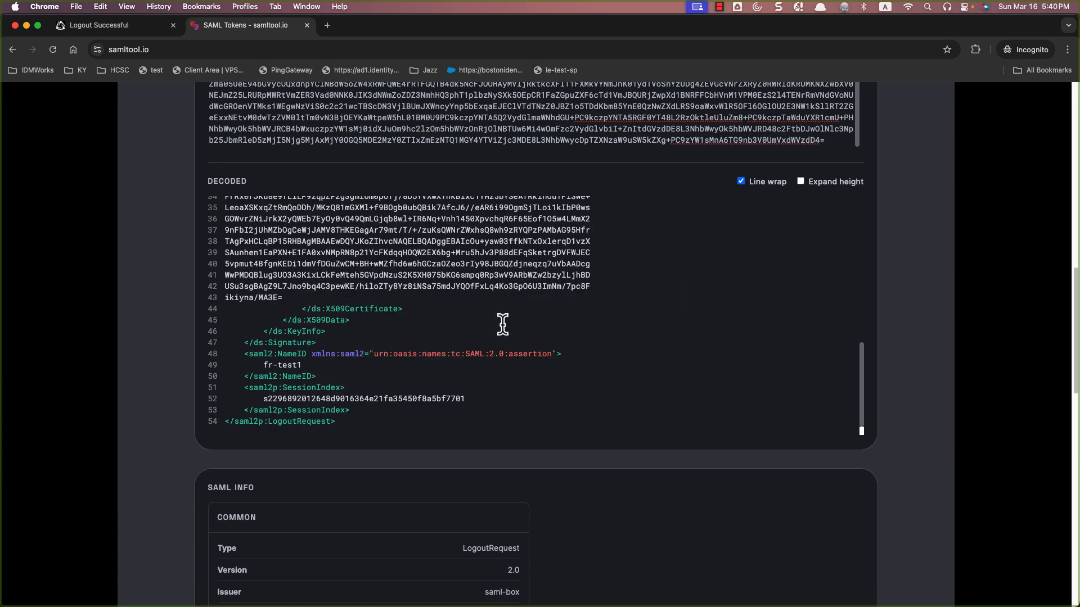
pyautogui.scroll(5, 501, 324)
pyautogui.scroll(-5, 501, 324)
pyautogui.moveTo(304, 367); pyautogui.dragTo(450, 401)
pyautogui.click(332, 369)
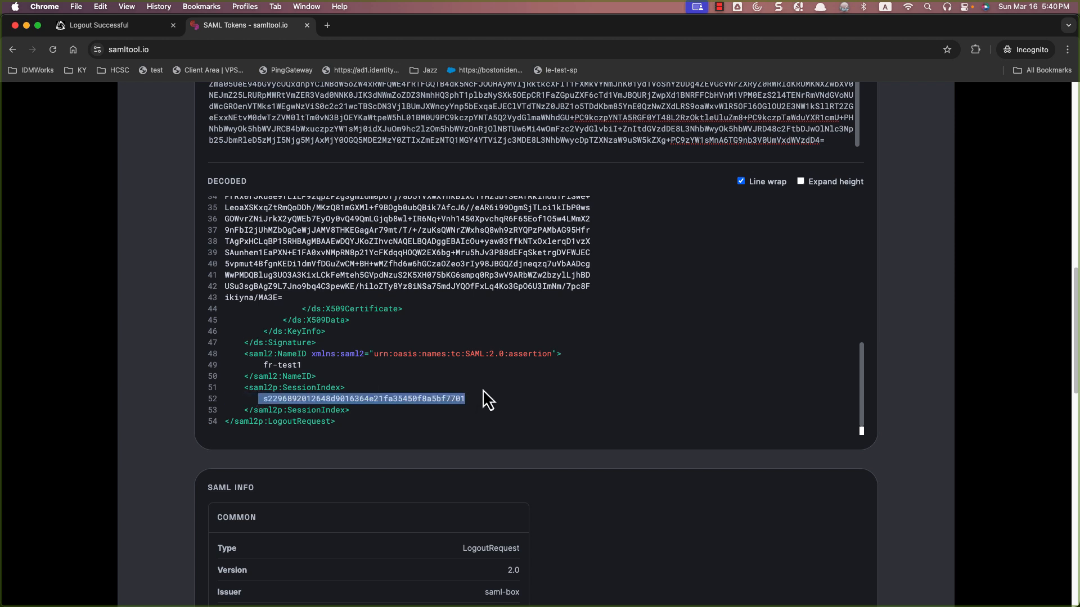
pyautogui.click(483, 390)
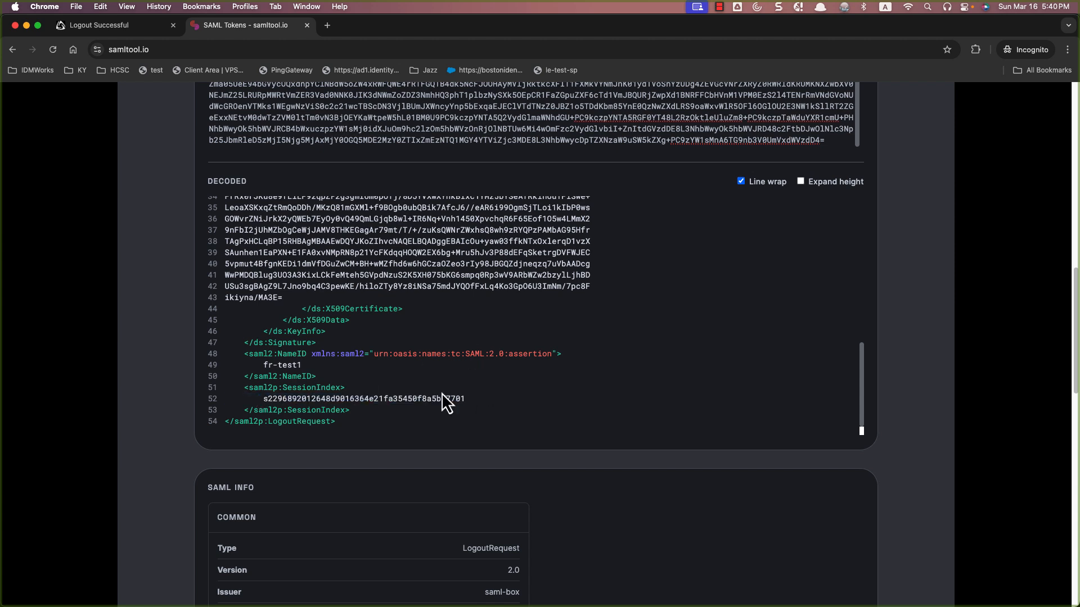
# Copy the SAMLResponse value from the slo request's payload on the logout page and decode it on samltool.io.
pyautogui.click(146, 25)
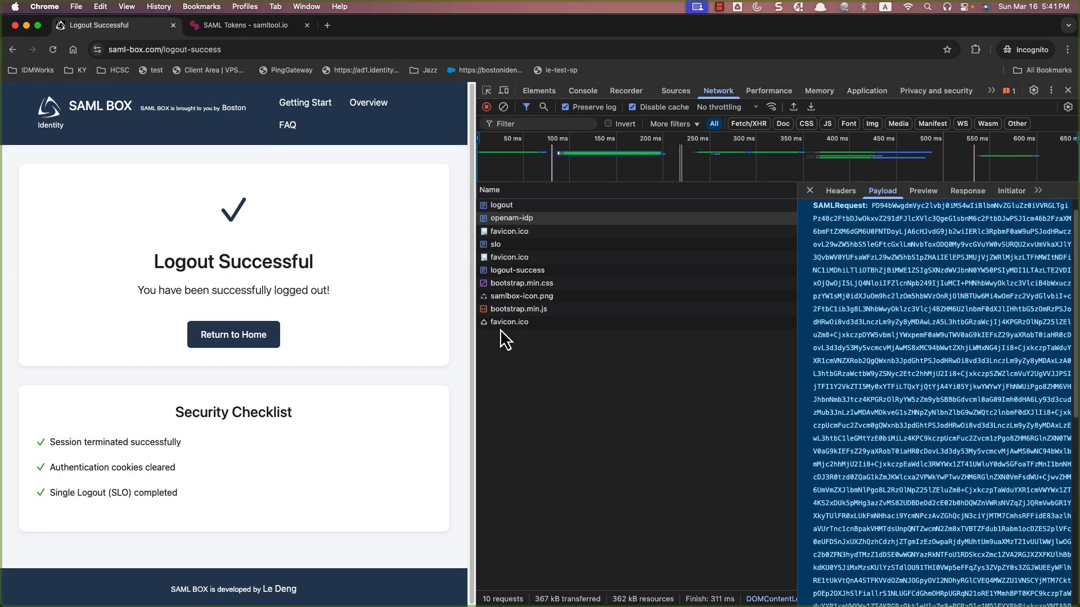
pyautogui.click(514, 243)
pyautogui.click(895, 231)
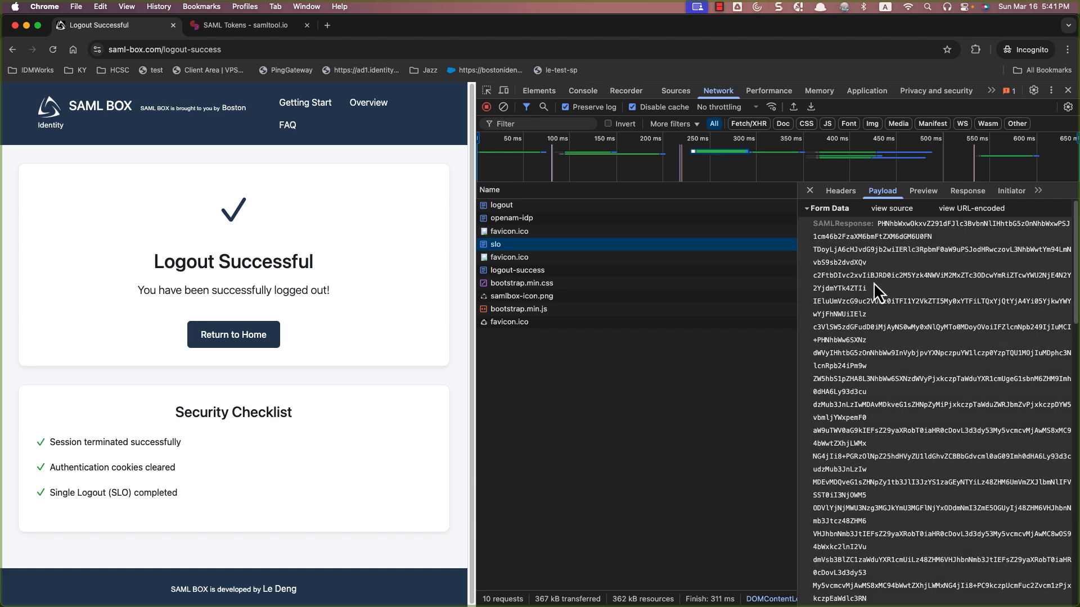
pyautogui.scroll(-1, 873, 283)
pyautogui.click(219, 26)
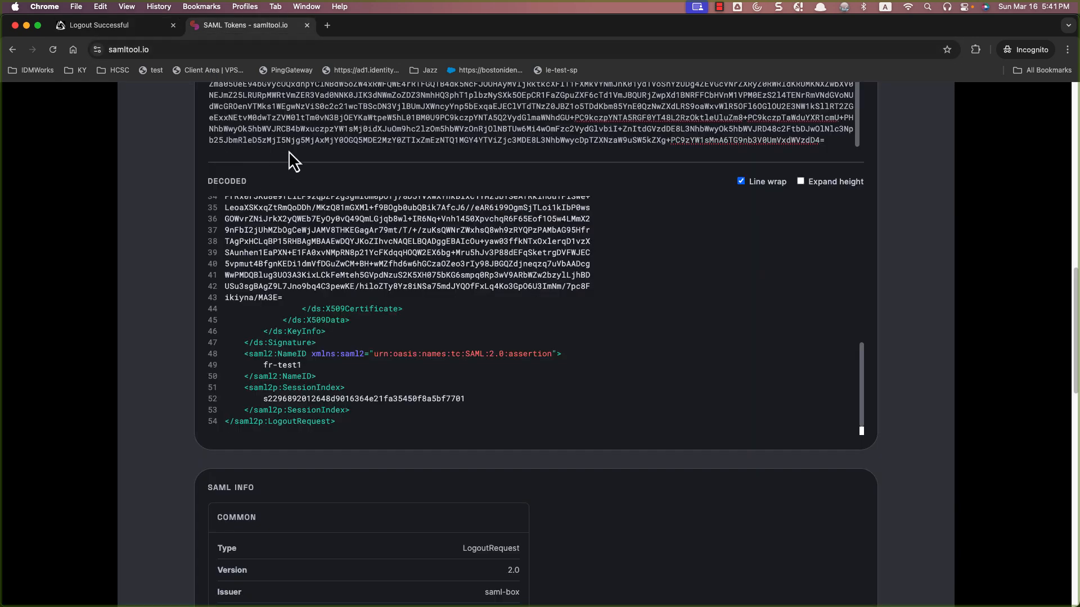
pyautogui.click(287, 125)
pyautogui.hotkey('ctrl', 'a')
pyautogui.hotkey('ctrl', 'v')
pyautogui.scroll(10, 572, 315)
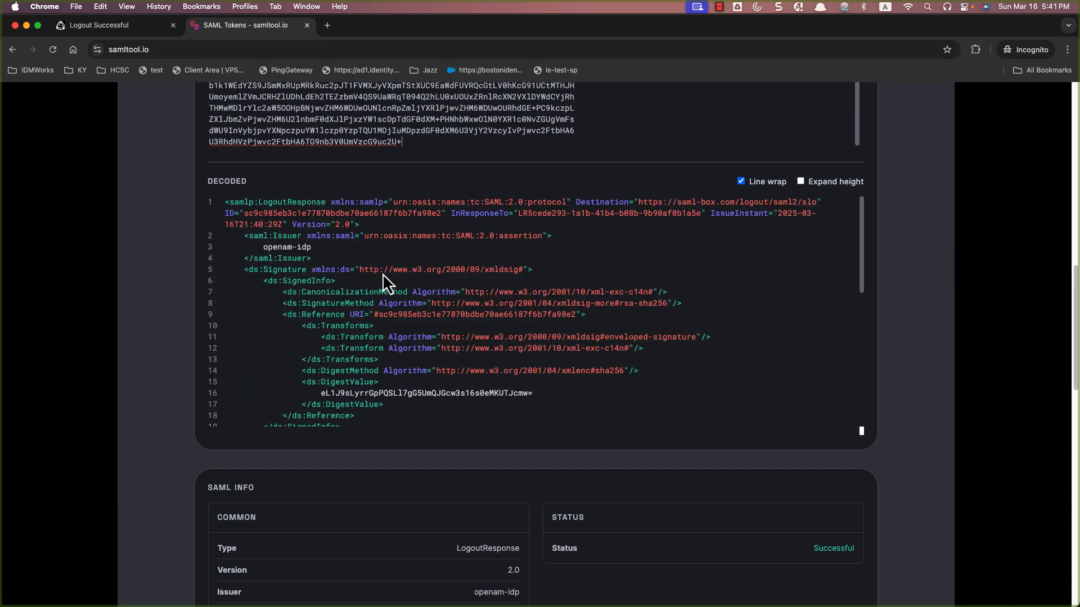
# Examine the decoded LogoutResponse, including its message type, signature and status code.
pyautogui.doubleClick(283, 202)
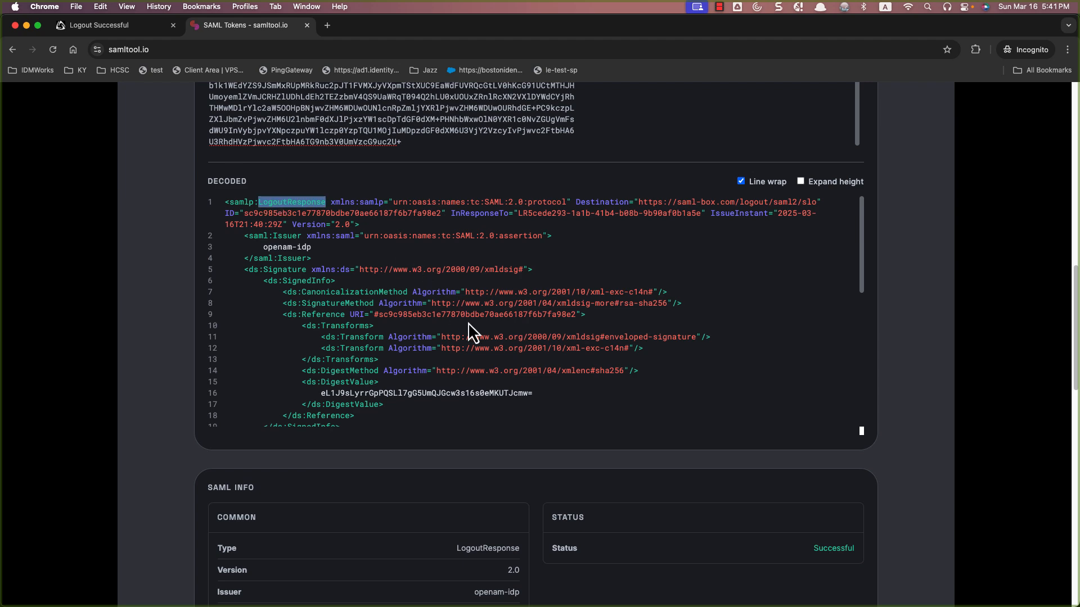
pyautogui.scroll(-5, 468, 322)
pyautogui.scroll(-3, 464, 307)
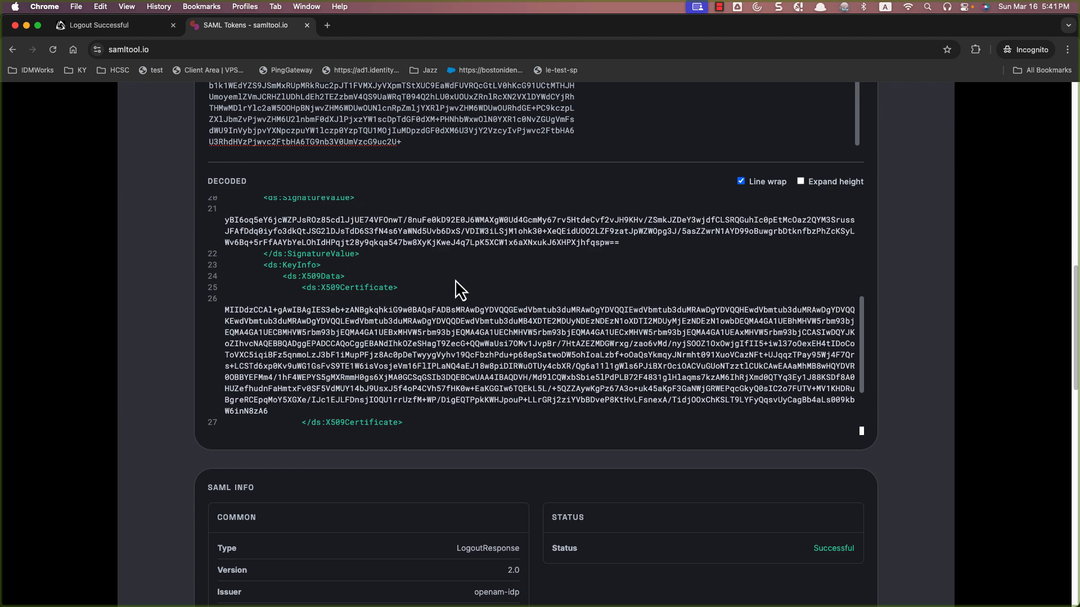
pyautogui.scroll(-3, 457, 295)
pyautogui.scroll(-1, 421, 350)
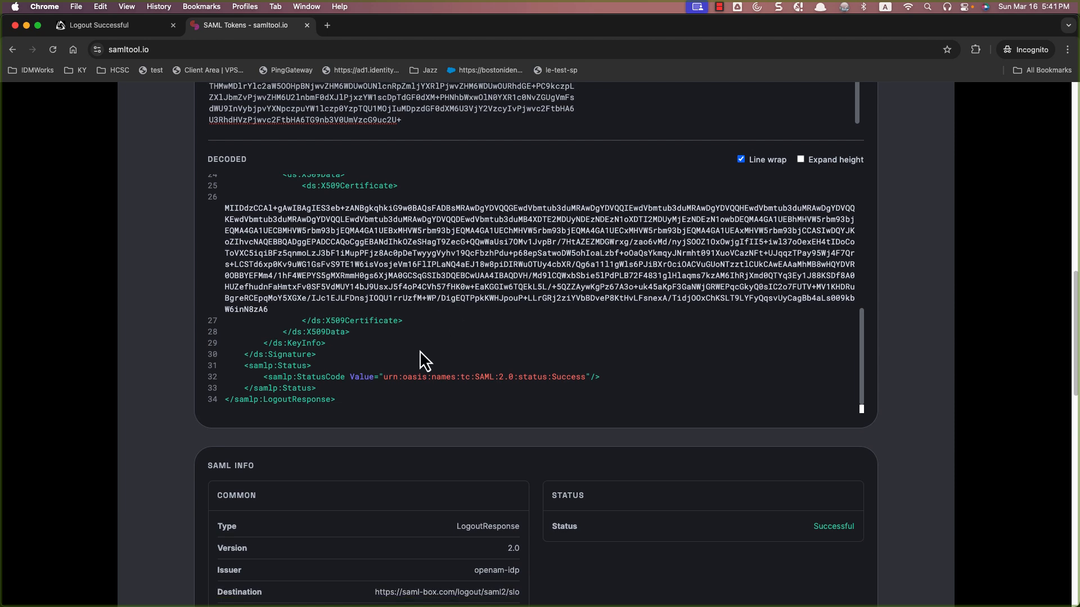
pyautogui.doubleClick(554, 377)
# Leave the logout page and load the openam-idp landing page in the incognito window, using the URL copied from the regular window.
pyautogui.click(146, 32)
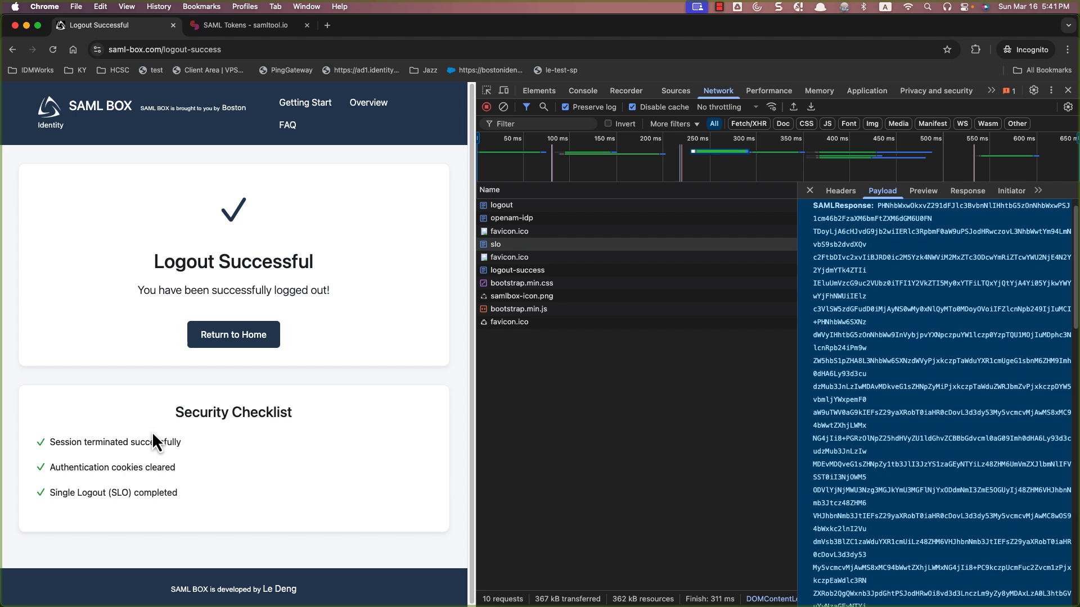
pyautogui.click(223, 350)
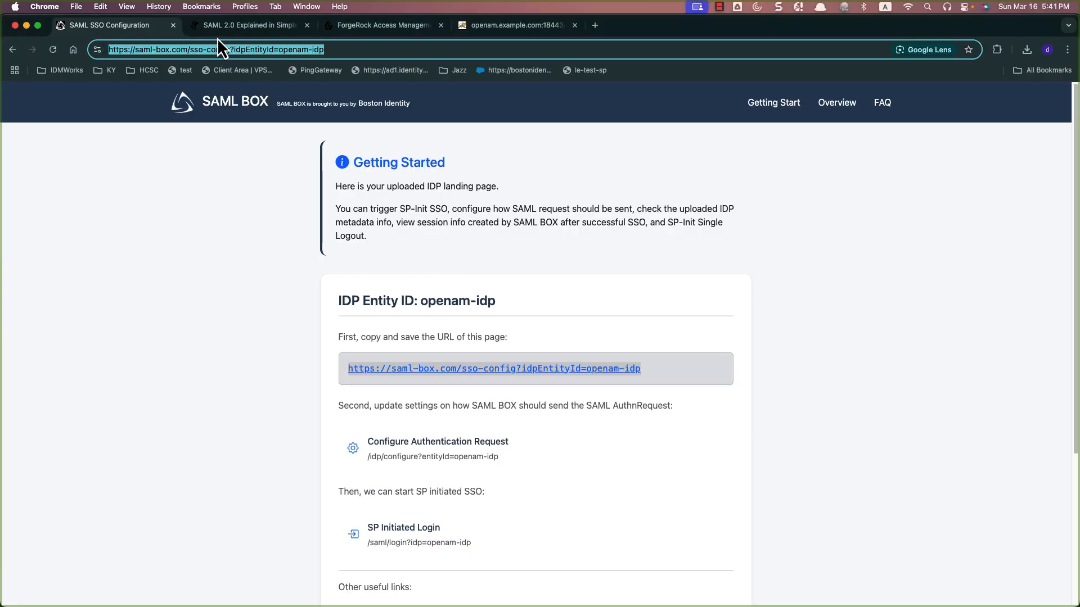
pyautogui.rightClick(258, 55)
pyautogui.click(310, 140)
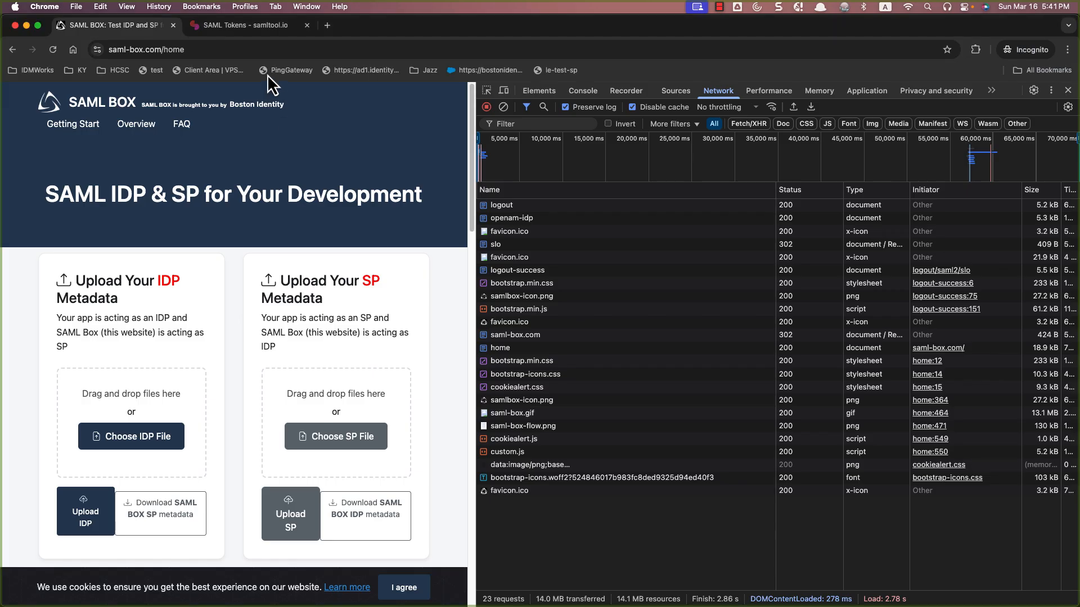
pyautogui.click(262, 50)
pyautogui.press('cmd+v')
pyautogui.press('Return')
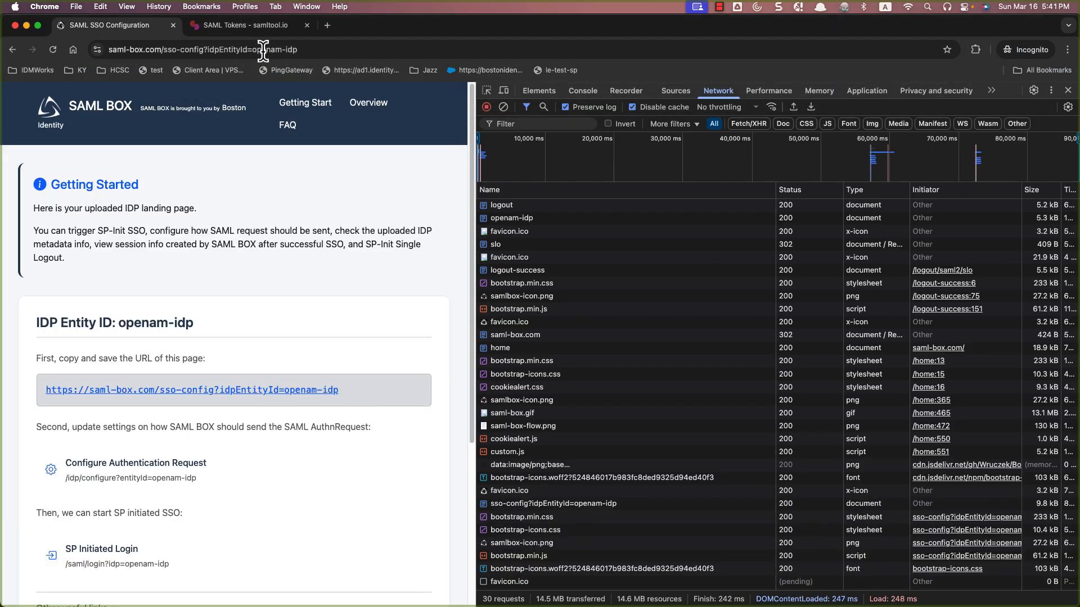
# Clear the network log, check the openam-idp session information for an authenticated session and return to the landing page.
pyautogui.click(508, 107)
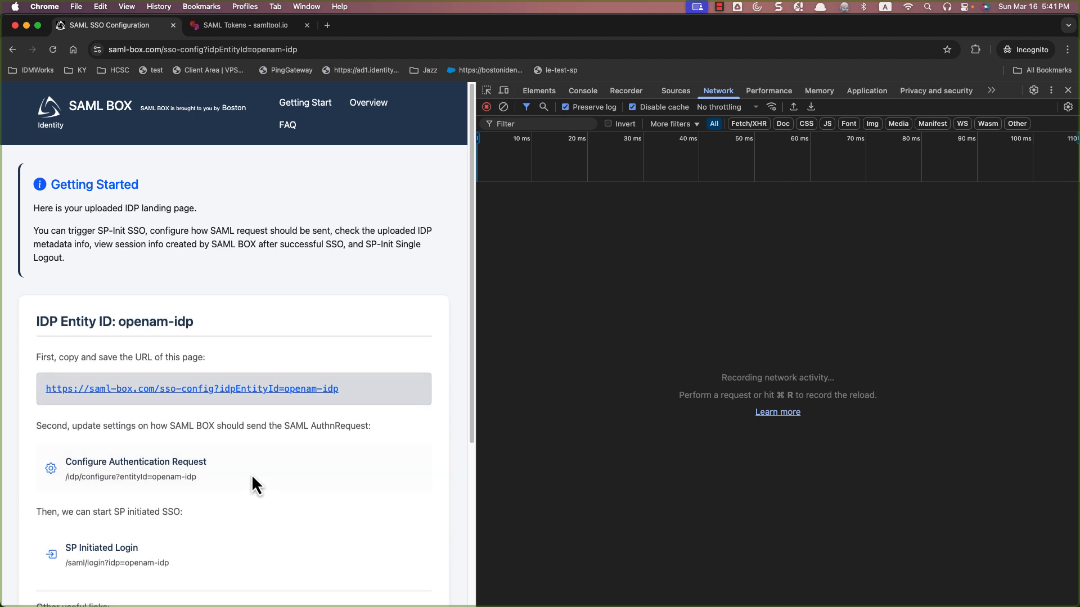
pyautogui.scroll(-5, 252, 474)
pyautogui.click(192, 457)
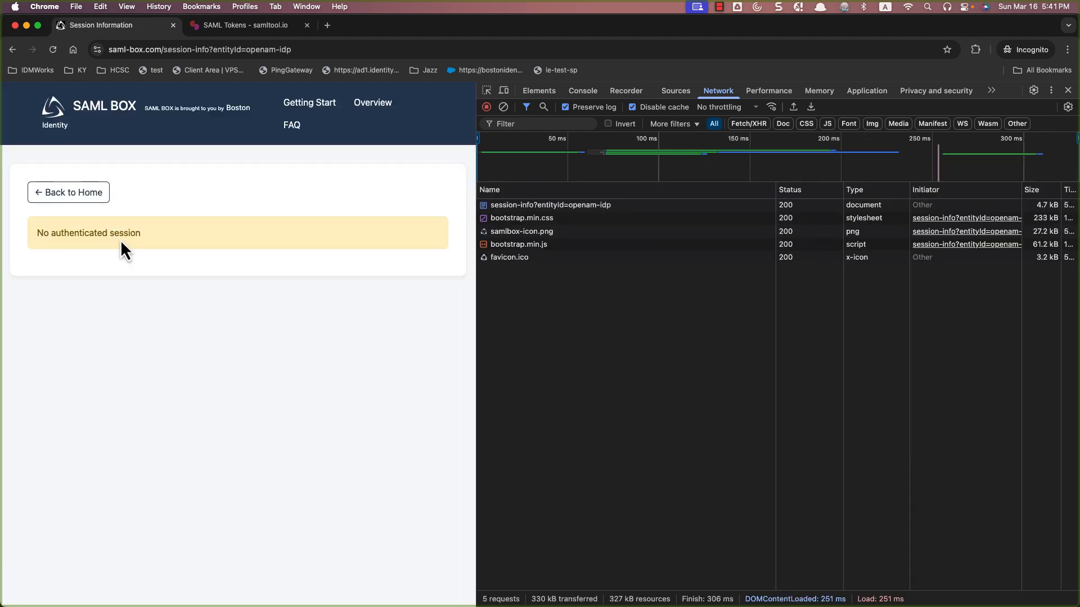
pyautogui.click(104, 198)
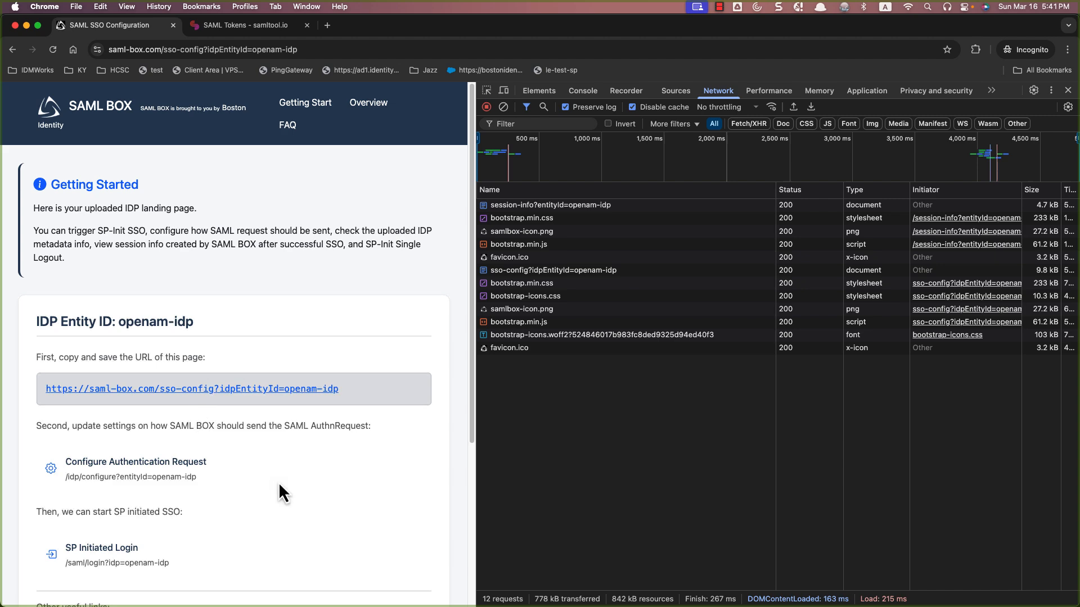
# Start the SP-initiated login for openam-idp to check for the ForgeRock sign-in page, and clear the network log.
pyautogui.scroll(-5, 283, 481)
pyautogui.scroll(1, 293, 452)
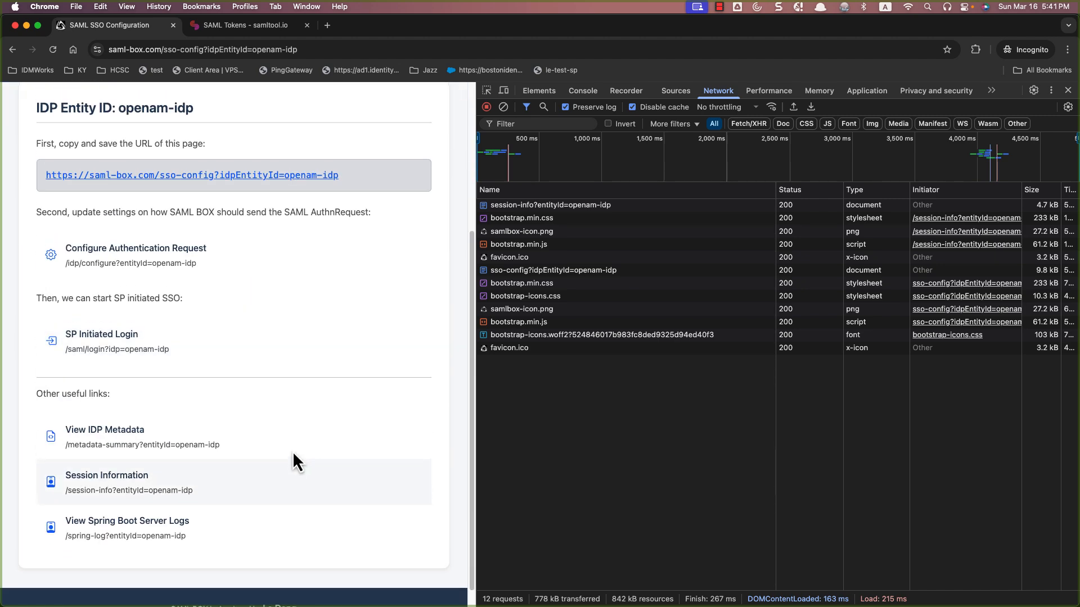
pyautogui.click(111, 340)
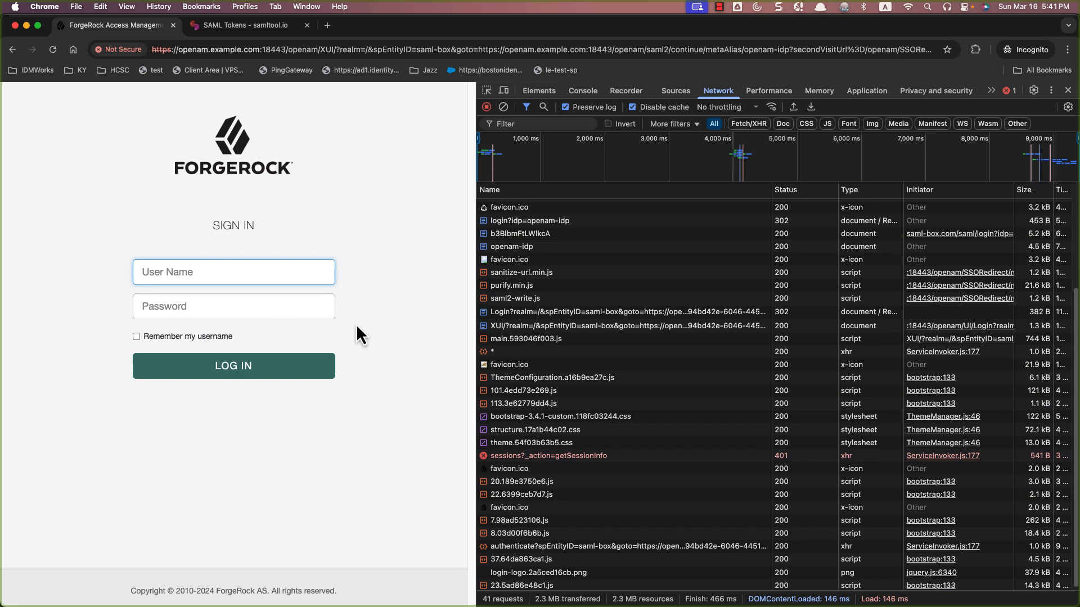
pyautogui.click(504, 107)
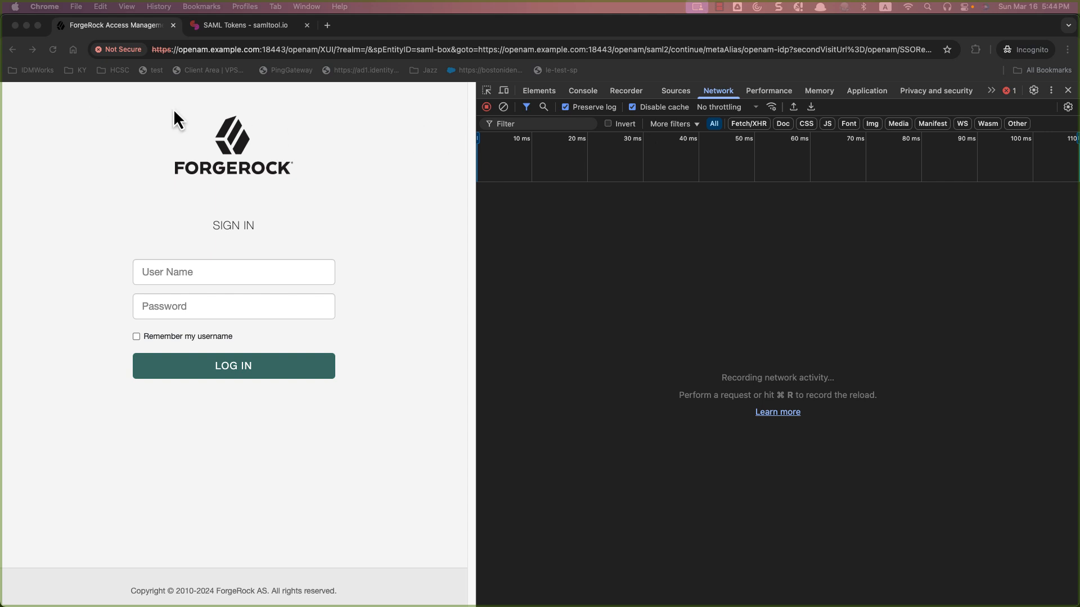
# Close the current incognito window, open a fresh one and show the developer tools' network log.
pyautogui.click(15, 26)
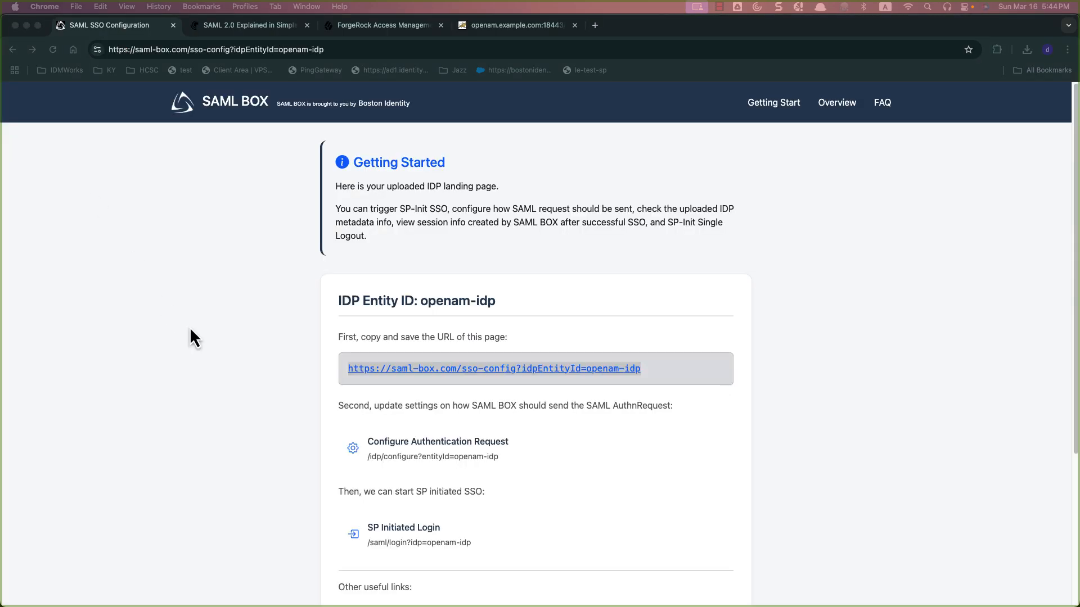
pyautogui.press('super+shift+n')
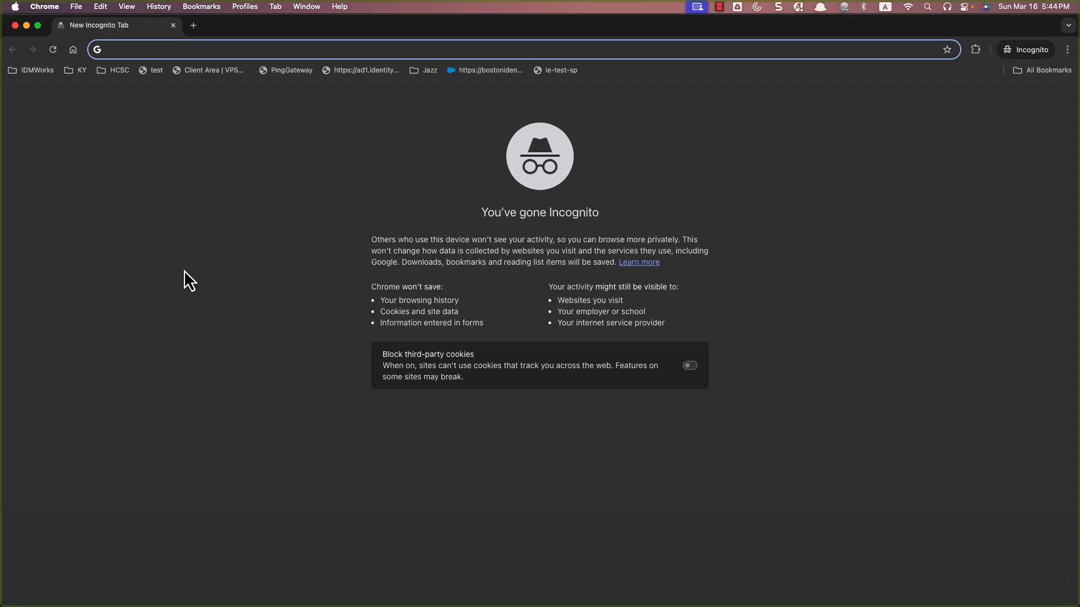
pyautogui.rightClick(196, 224)
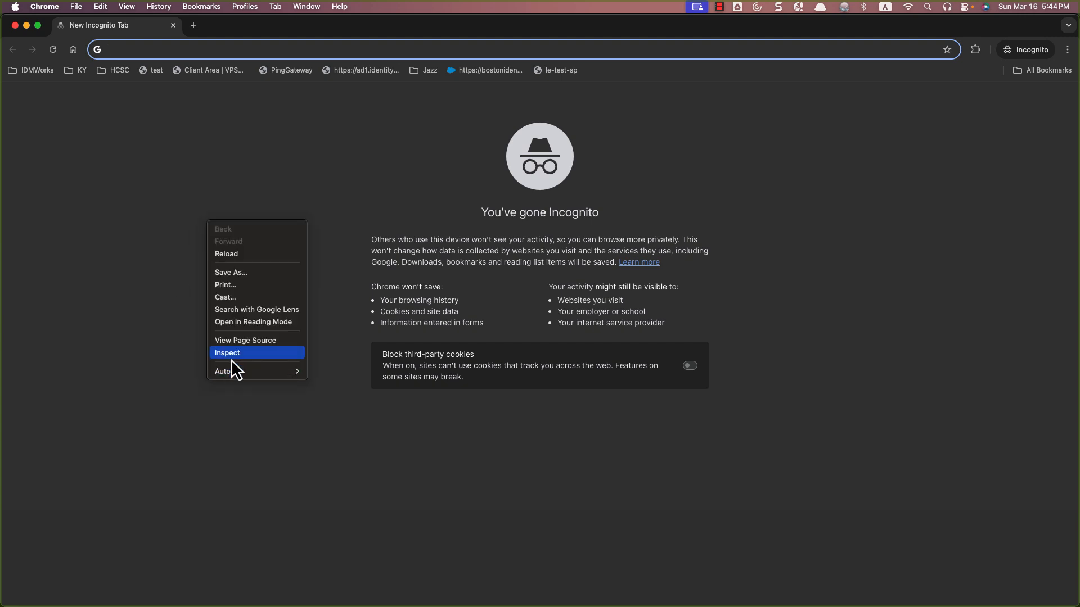
pyautogui.click(231, 355)
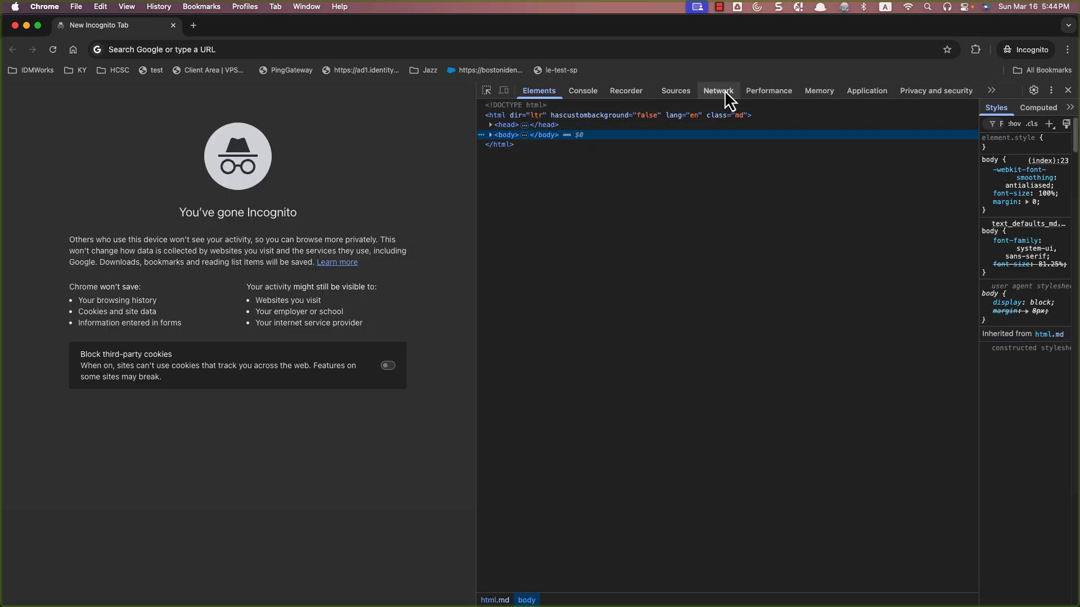
pyautogui.click(722, 91)
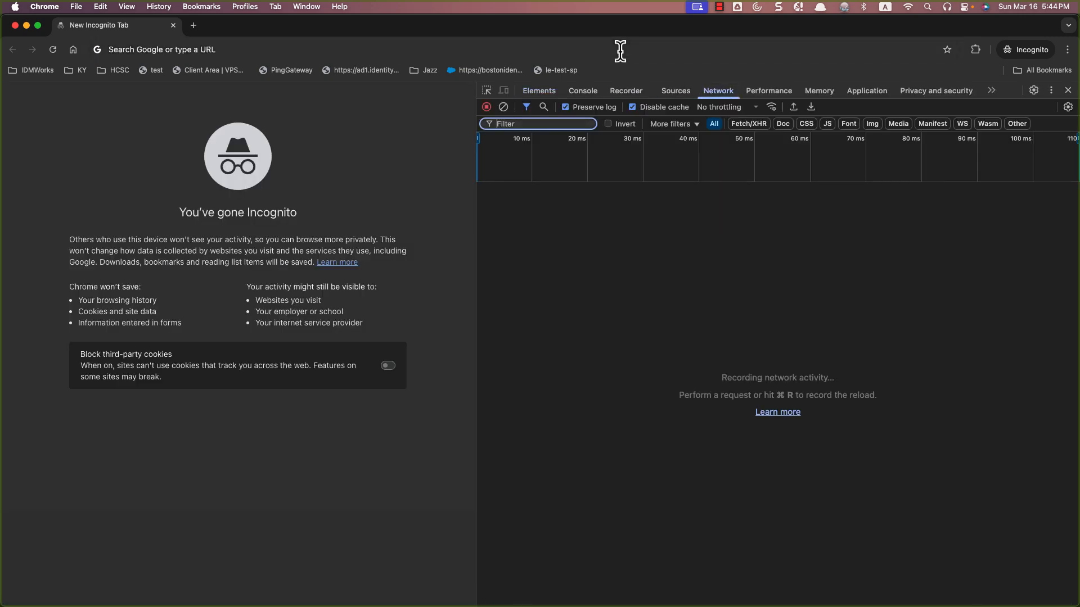
pyautogui.press('super+v')
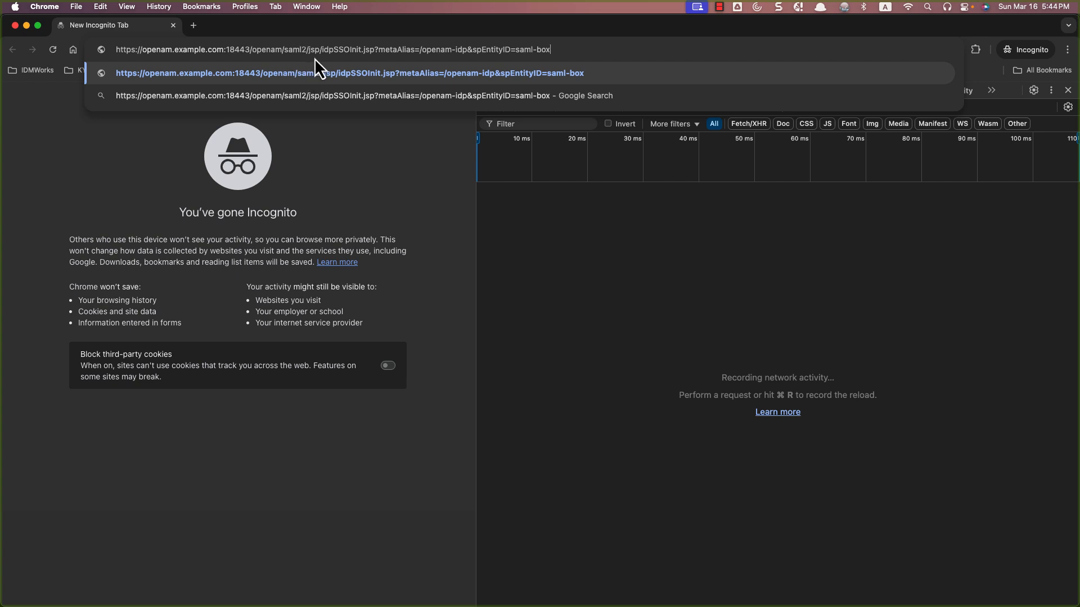
pyautogui.press('super+a')
pyautogui.press('super+v')
pyautogui.moveTo(322, 54); pyautogui.dragTo(361, 54)
pyautogui.click(386, 56)
pyautogui.moveTo(515, 50); pyautogui.dragTo(570, 53)
pyautogui.click(572, 53)
pyautogui.press('Return')
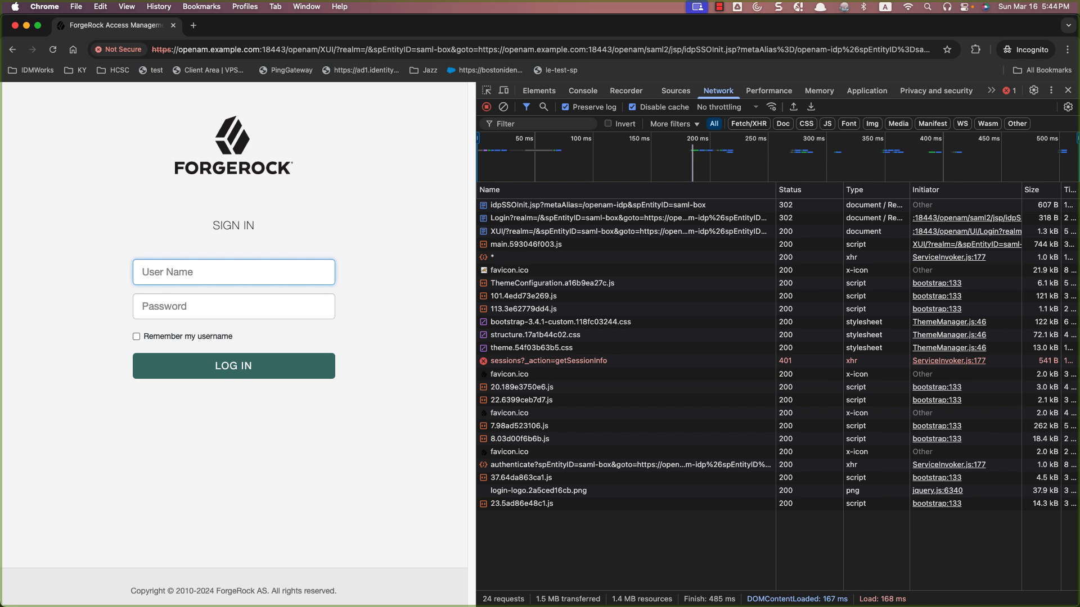
# Sign in on the ForgeRock page as fr-test1 with the account password and check the SAML response details.
pyautogui.write('fr-test1')
pyautogui.press('Tab')
pyautogui.write('•••••••')
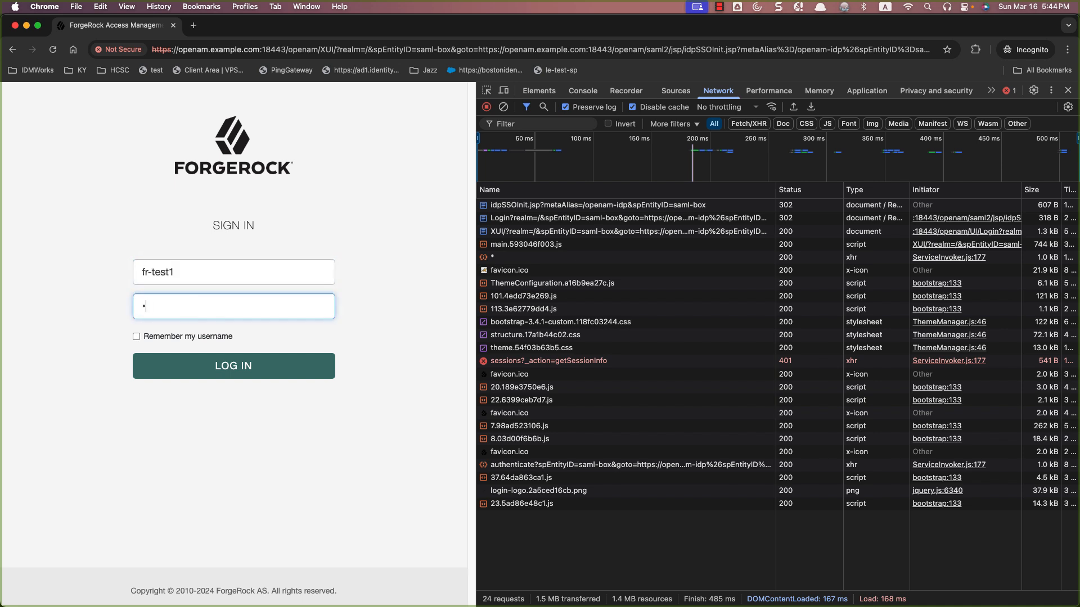
pyautogui.write('••••')
pyautogui.click(286, 374)
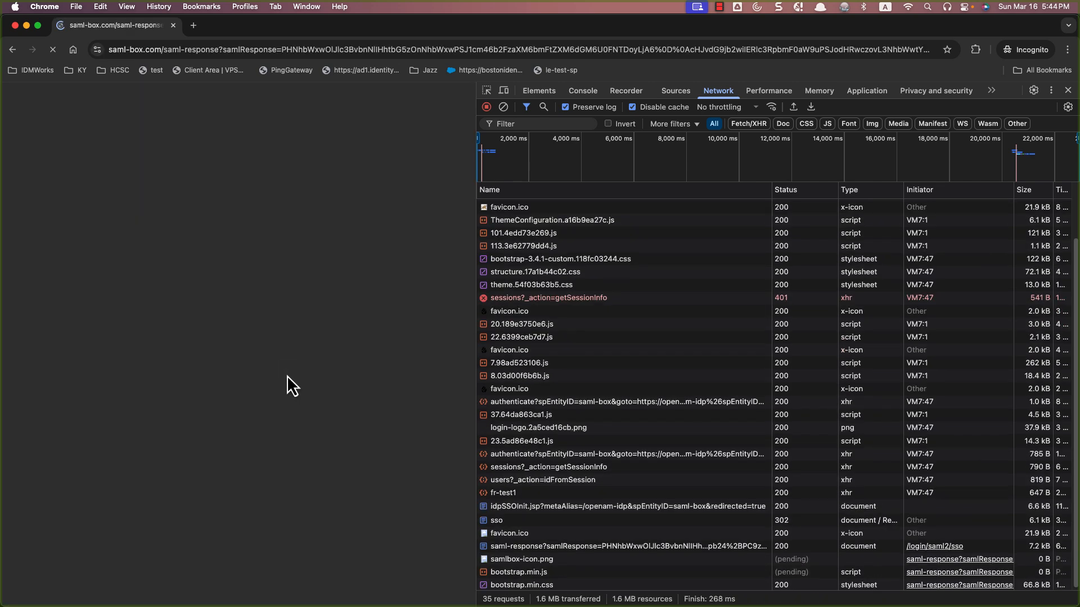
pyautogui.scroll(-2, 328, 394)
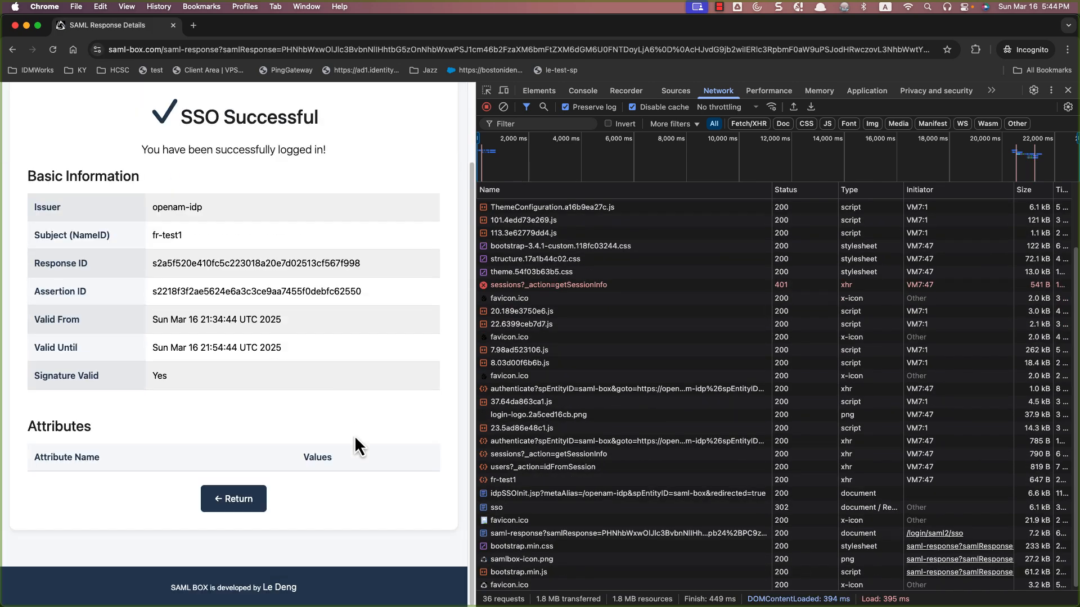
pyautogui.scroll(2, 355, 437)
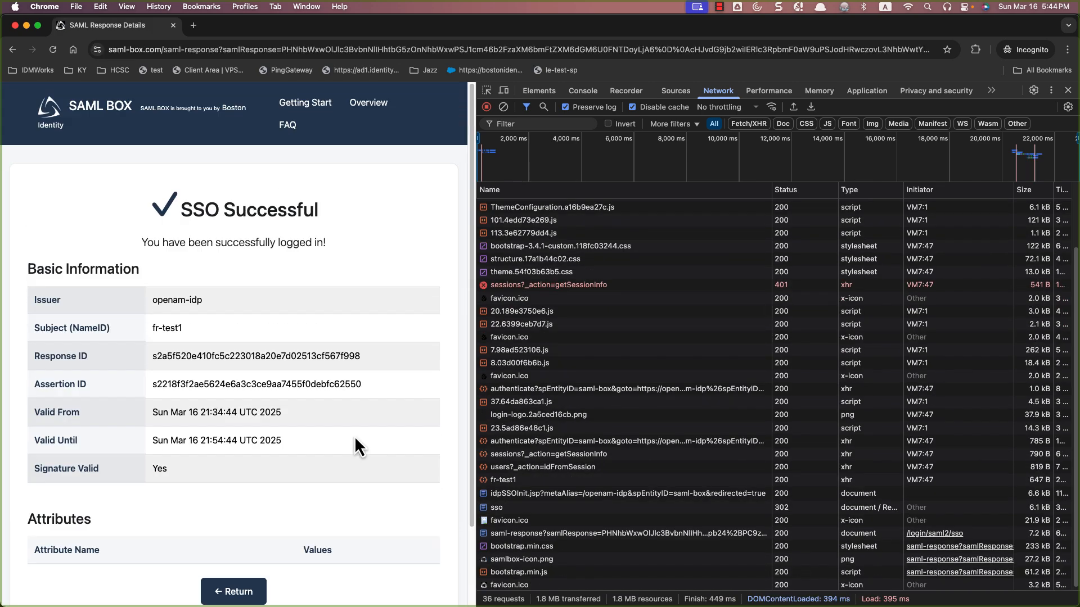
# Inspect the payload of the sso request, and the payload and headers of the initial idpSSOInit.jsp request.
pyautogui.click(513, 508)
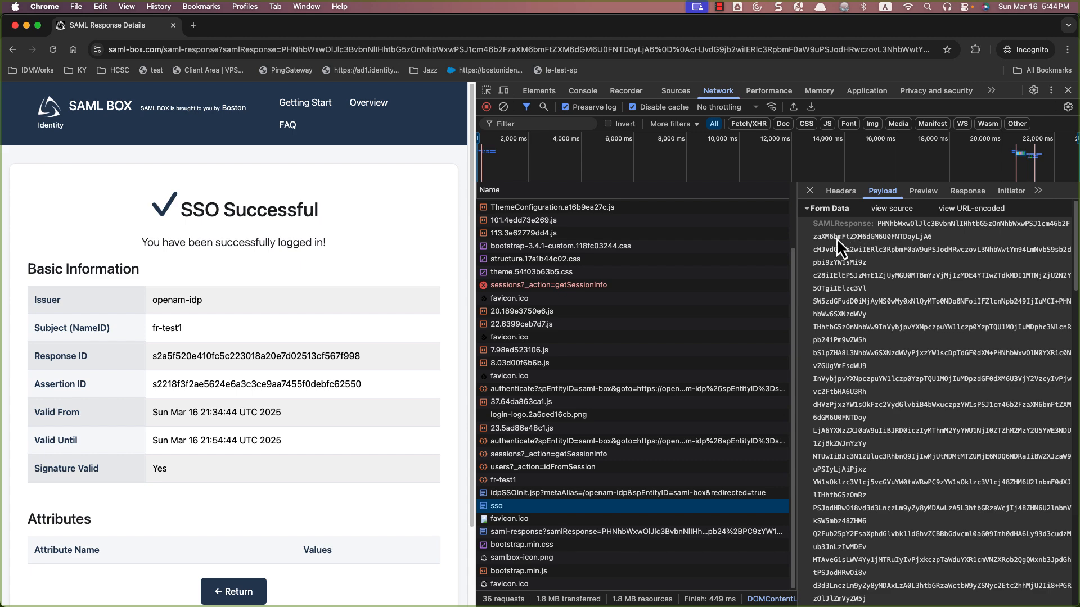
pyautogui.scroll(3, 670, 353)
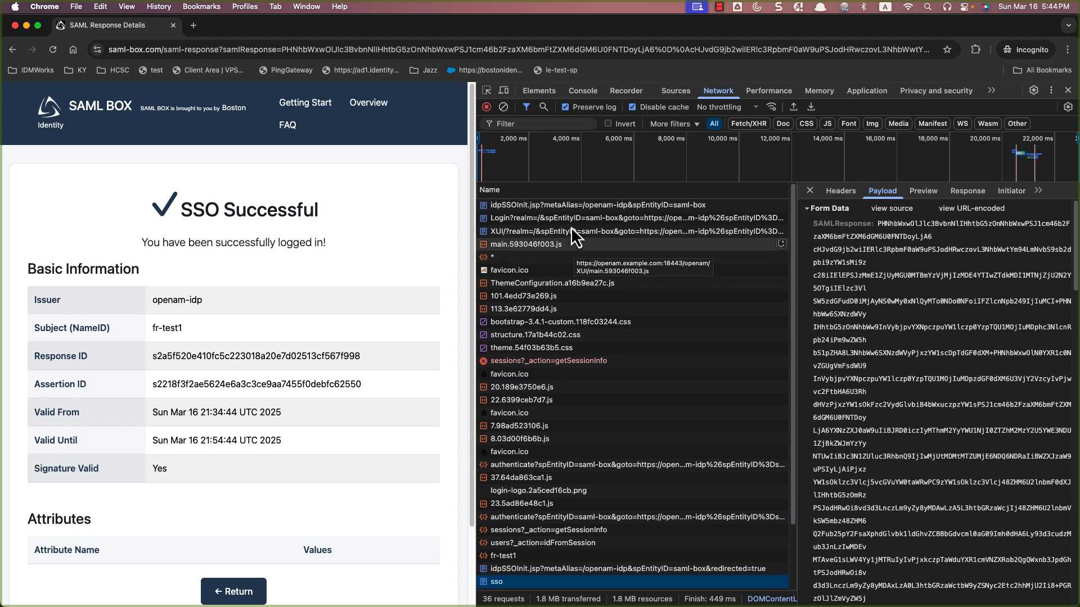
pyautogui.click(572, 209)
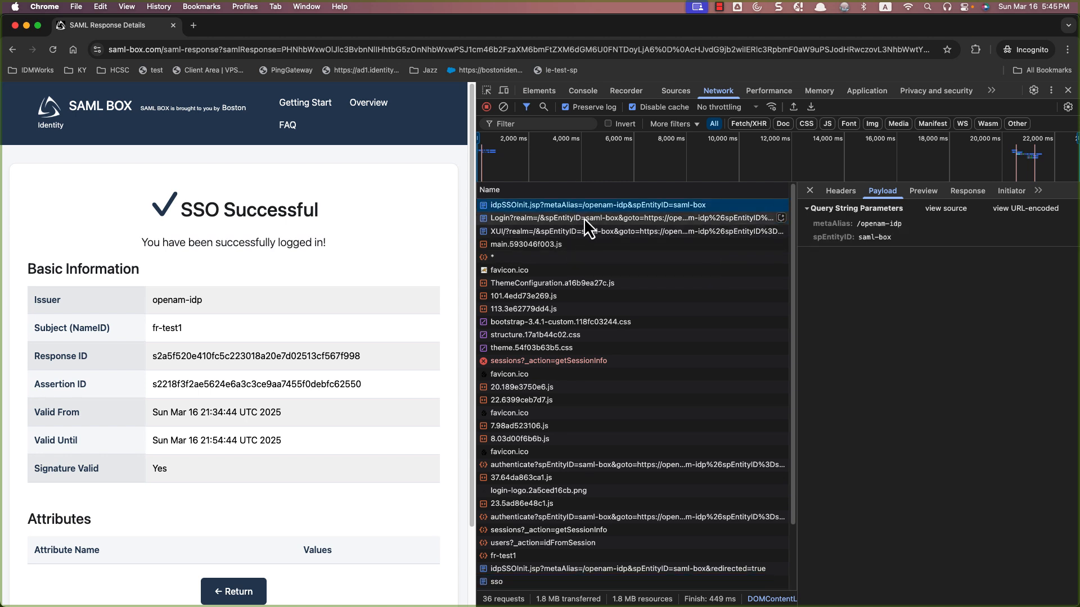
pyautogui.click(584, 217)
pyautogui.click(592, 207)
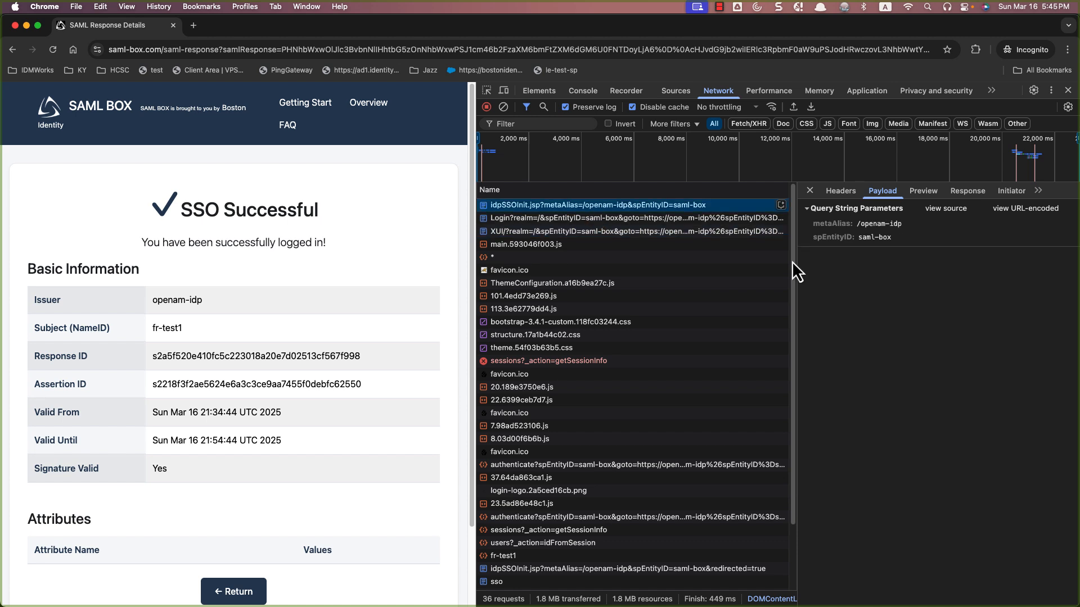
pyautogui.click(846, 192)
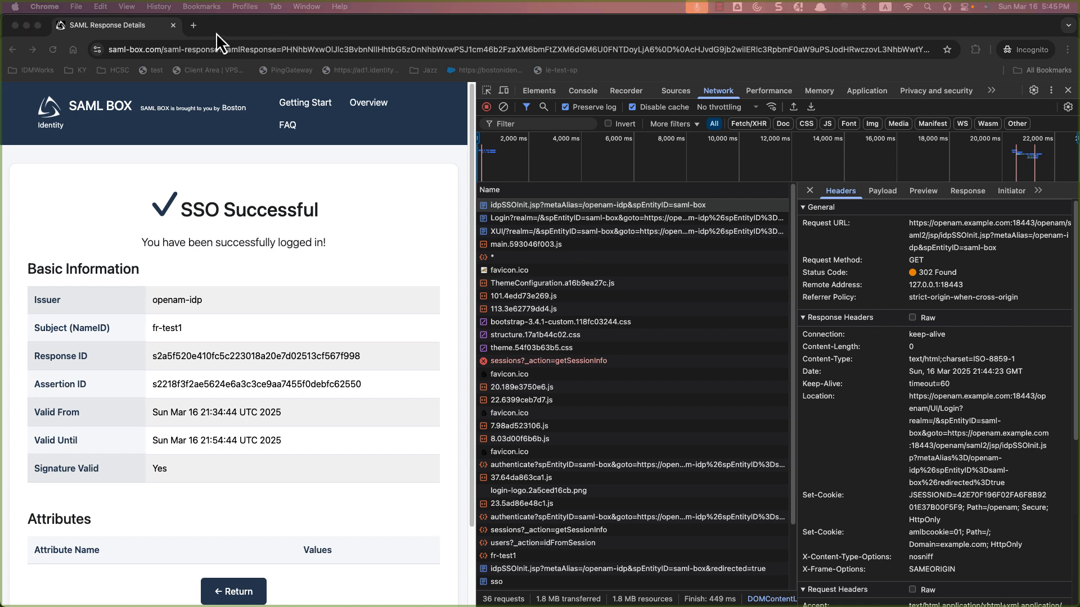
# Close the incognito window and upload openam-idp-metadata.xml as SP metadata from the SAML BOX home page.
pyautogui.click(174, 25)
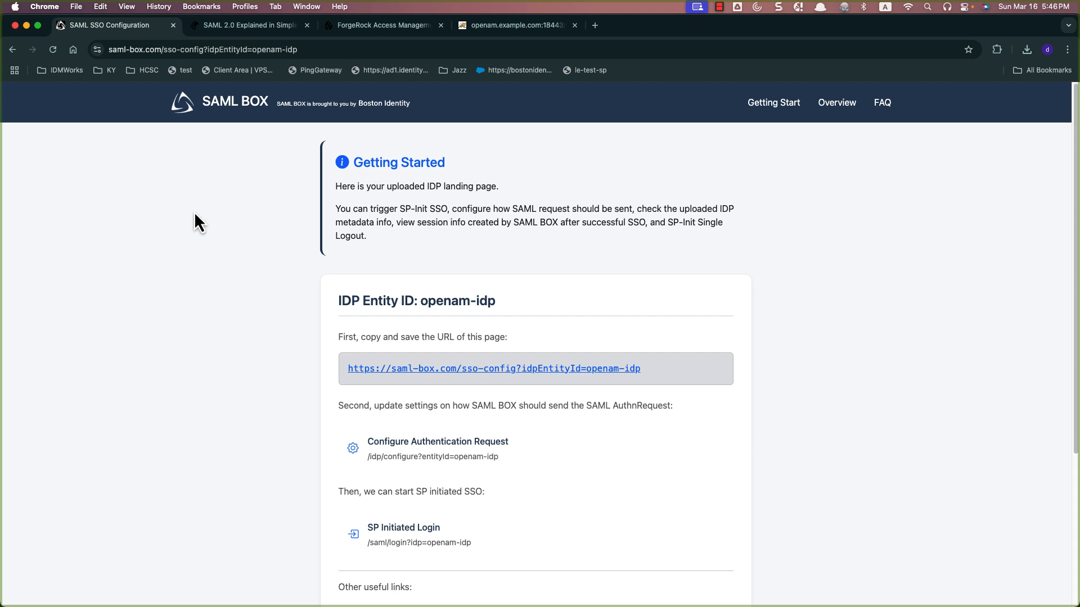
pyautogui.click(203, 102)
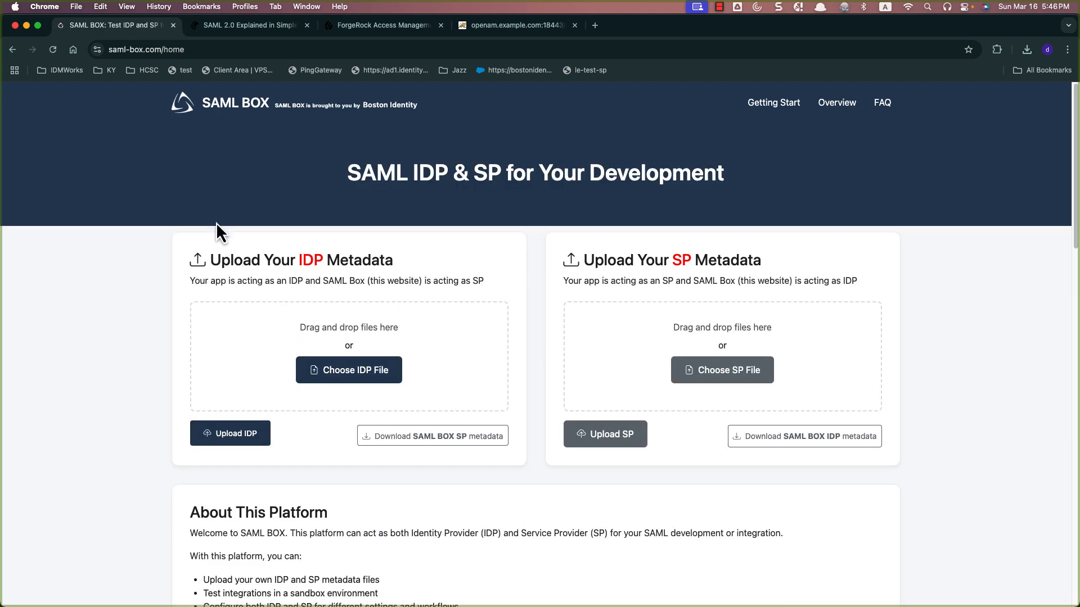
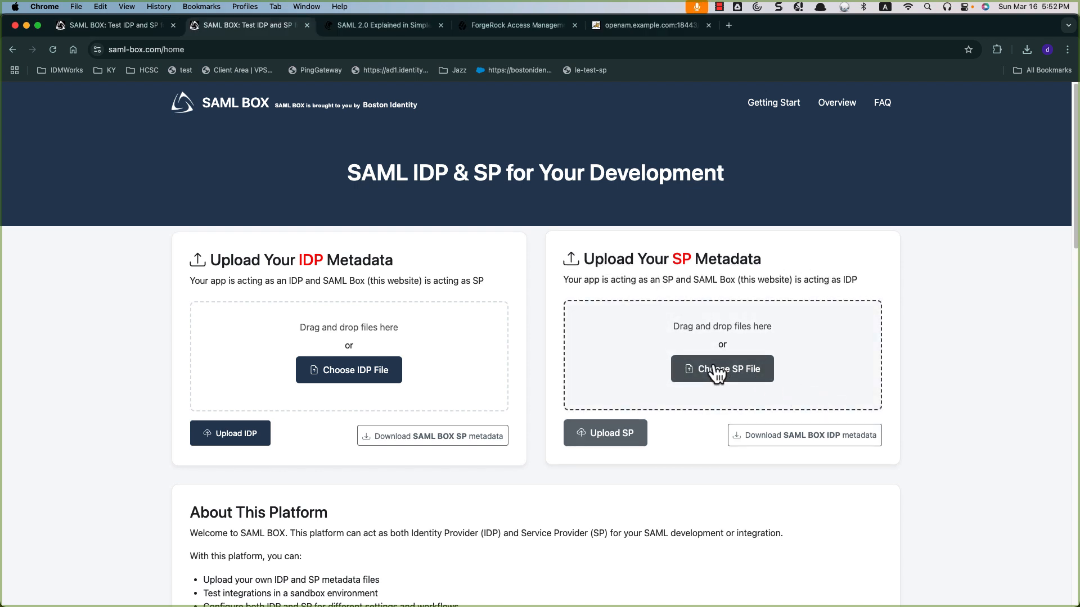
pyautogui.click(719, 370)
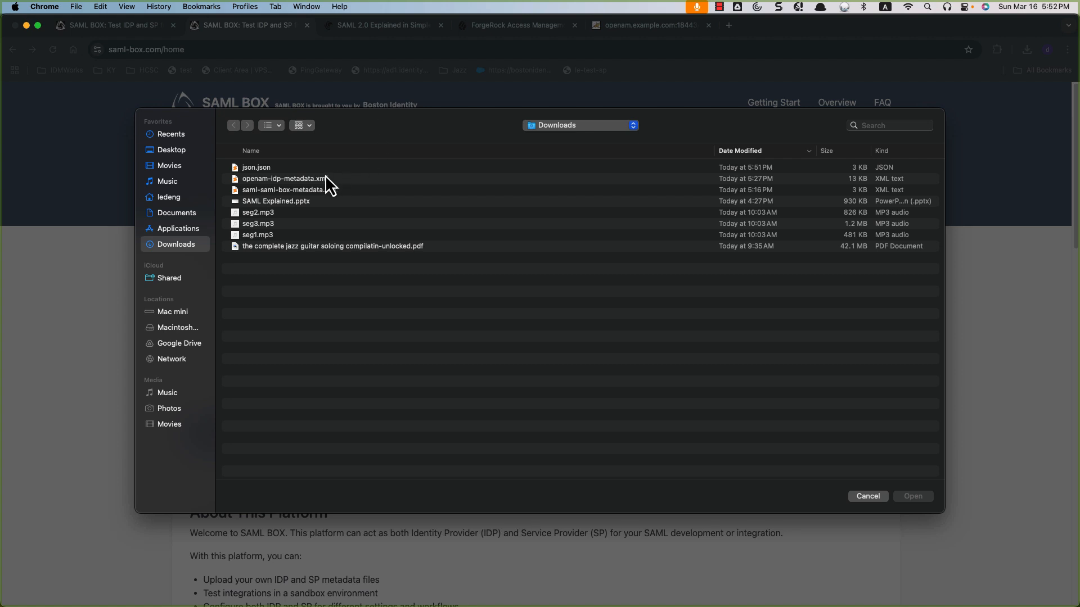
pyautogui.doubleClick(326, 178)
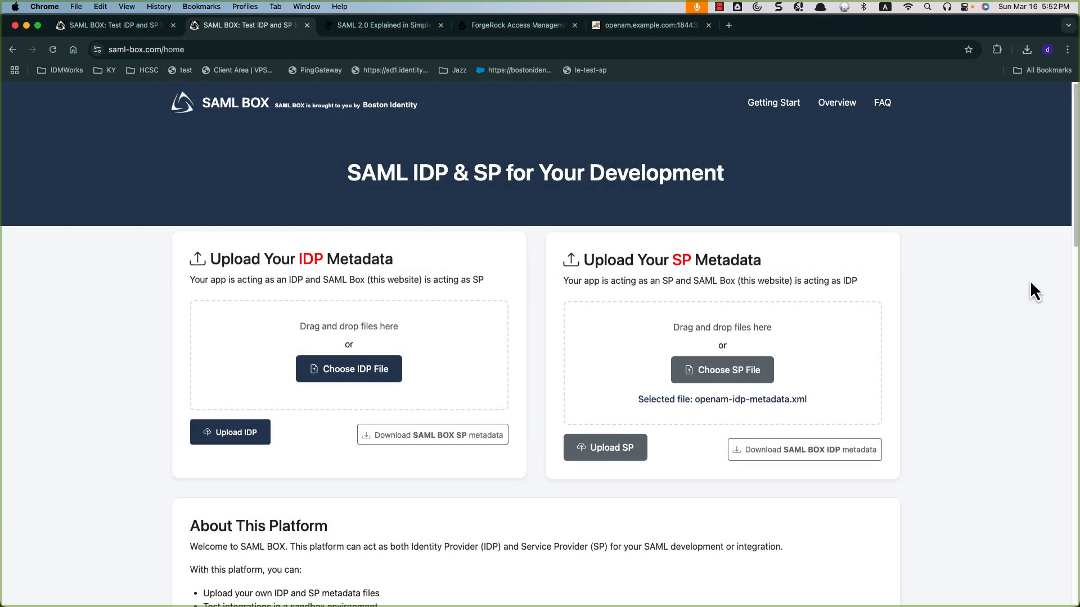
pyautogui.scroll(-1, 950, 287)
pyautogui.scroll(-1, 900, 315)
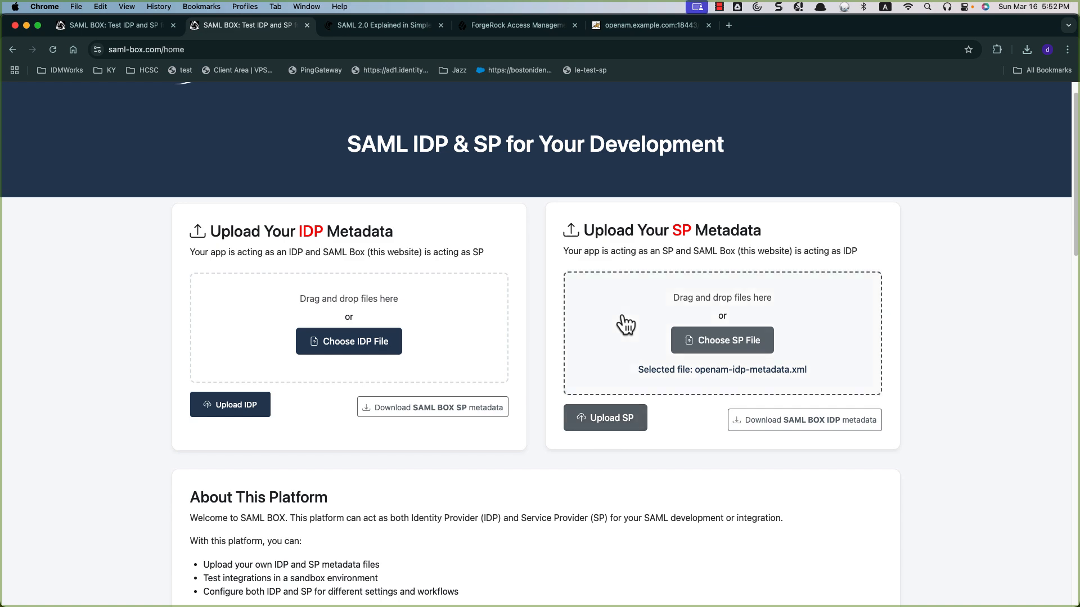
pyautogui.click(623, 417)
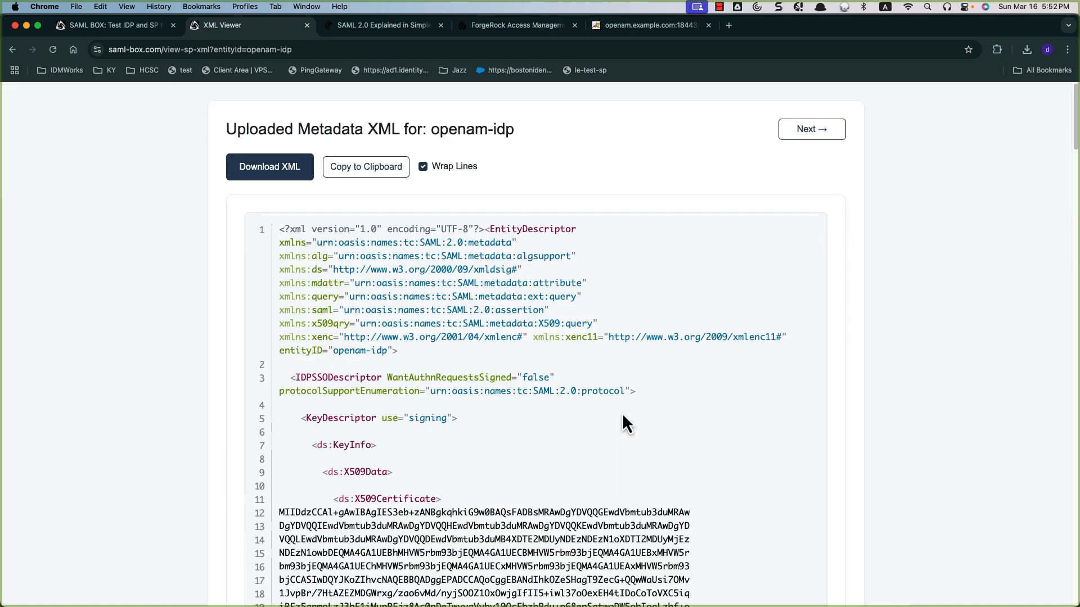
# Review the uploaded metadata XML, continue to the openam-idp SP landing page and highlight the page URL to save.
pyautogui.scroll(-5, 877, 265)
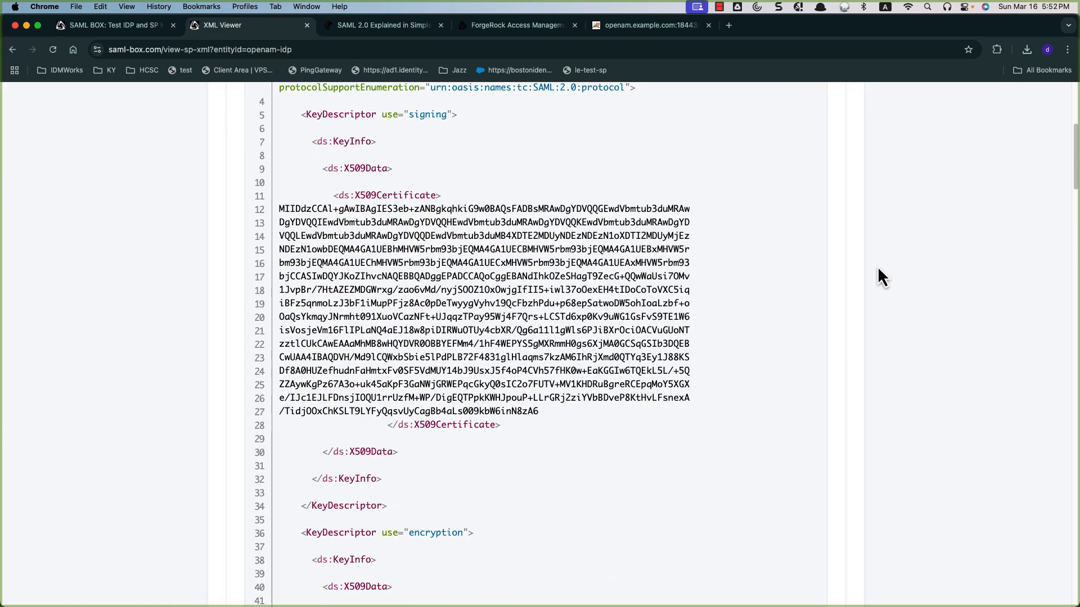
pyautogui.scroll(5, 880, 275)
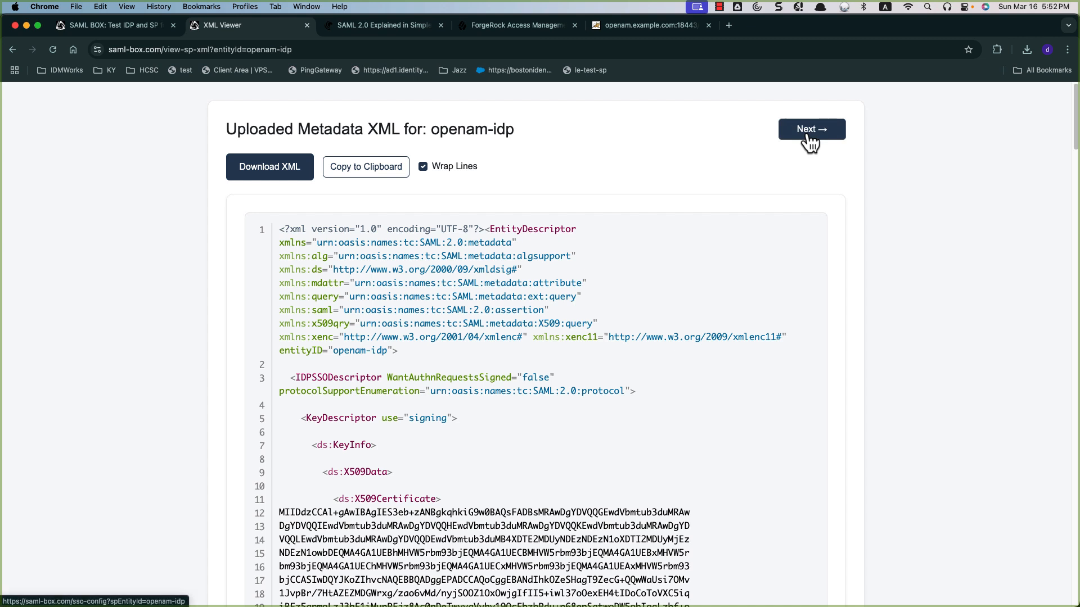
pyautogui.click(810, 142)
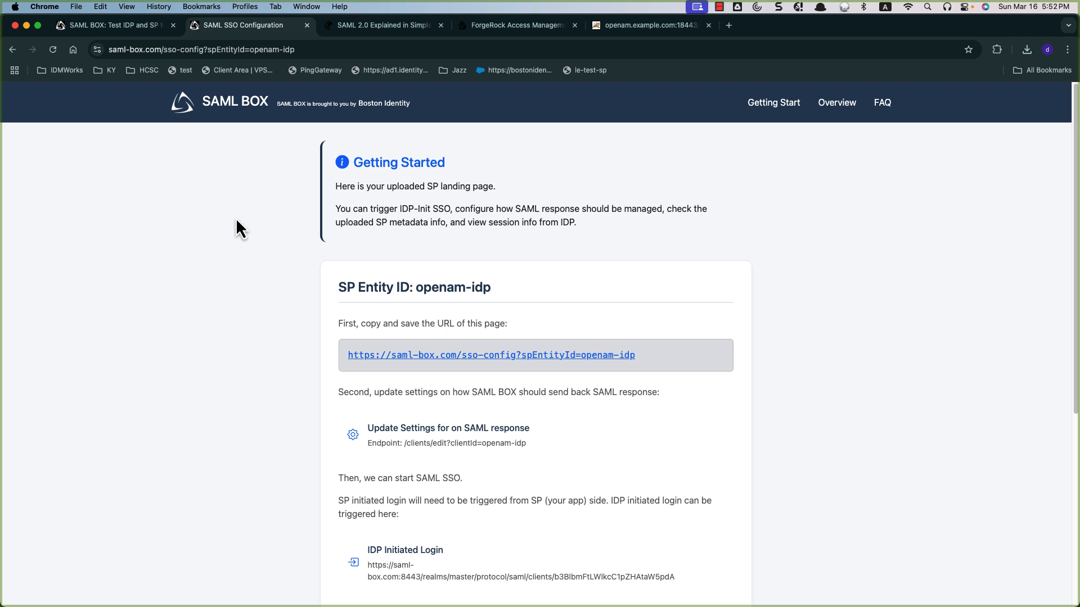
pyautogui.scroll(-3, 271, 325)
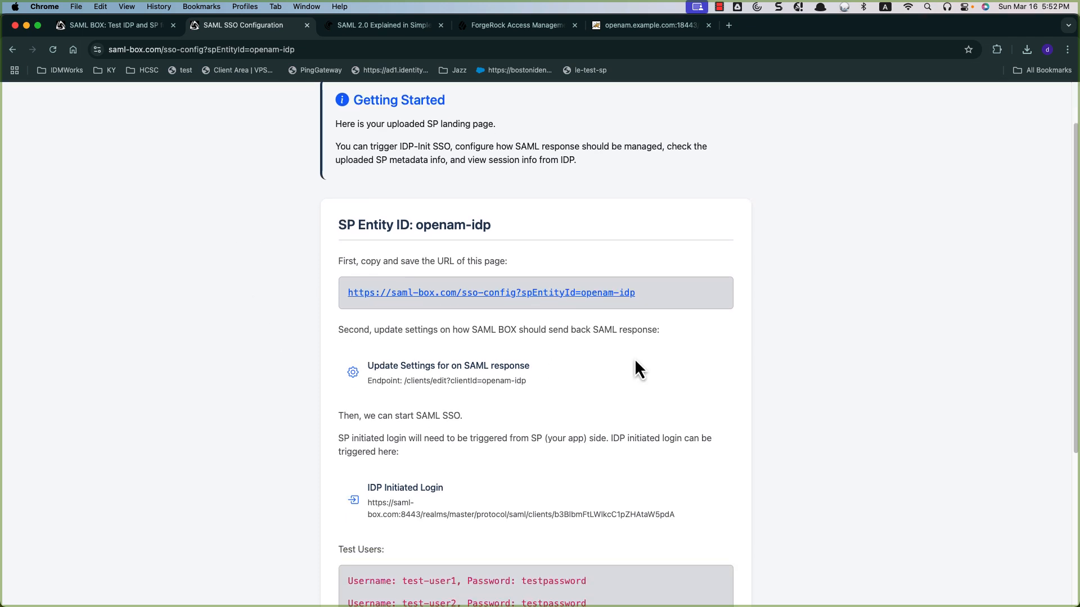
pyautogui.moveTo(658, 302); pyautogui.dragTo(347, 293)
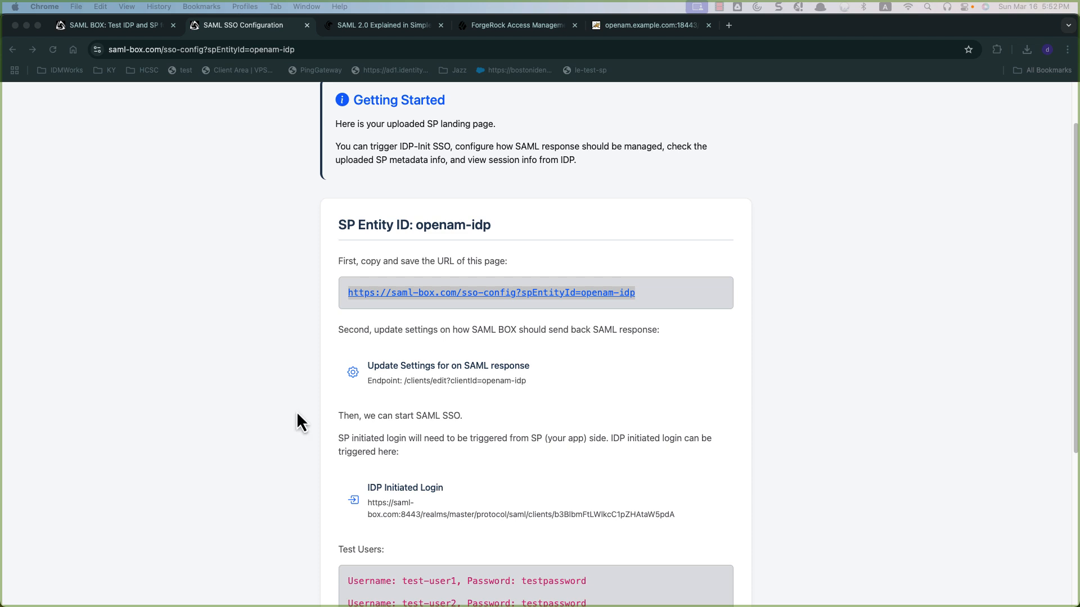
# Examine the SAML response settings for openam-idp, including ACS and logout URLs, signing, security flags and certificates, and return to the landing page.
pyautogui.scroll(-2, 731, 366)
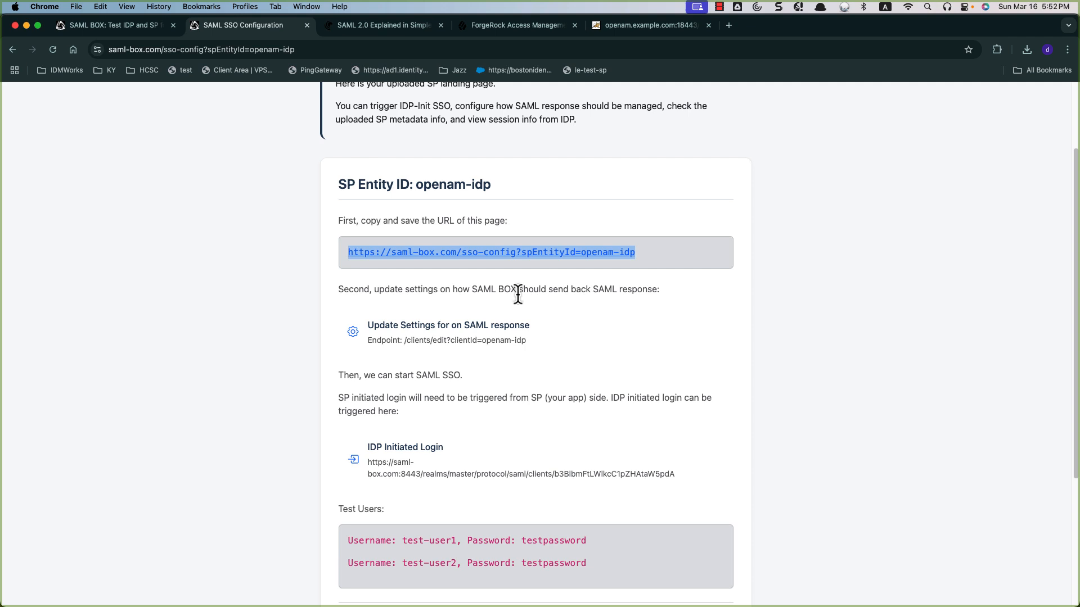
pyautogui.click(479, 331)
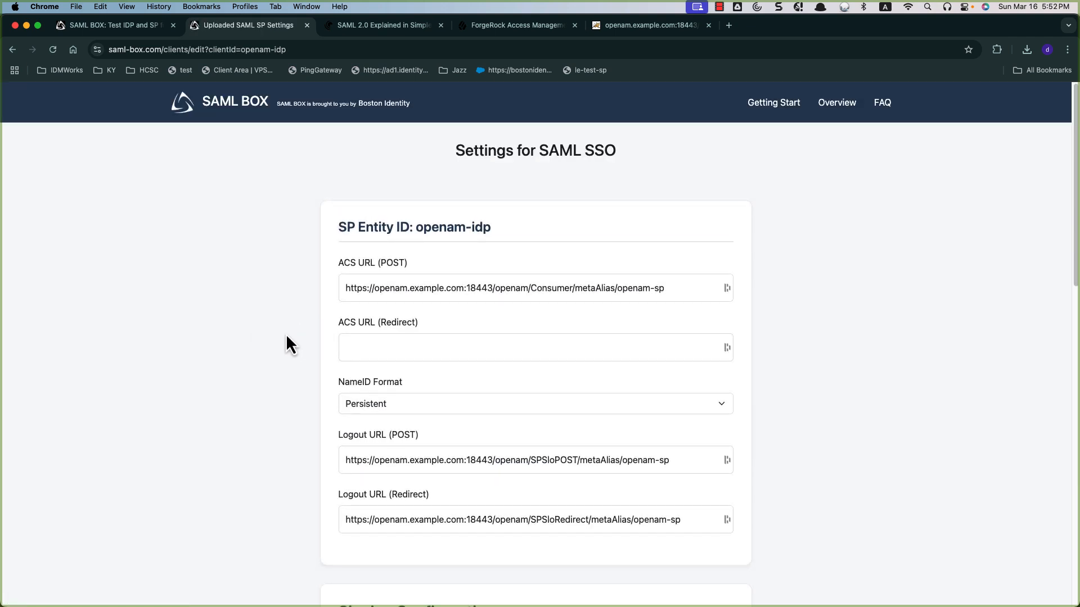
pyautogui.scroll(-3, 289, 345)
pyautogui.scroll(3, 289, 344)
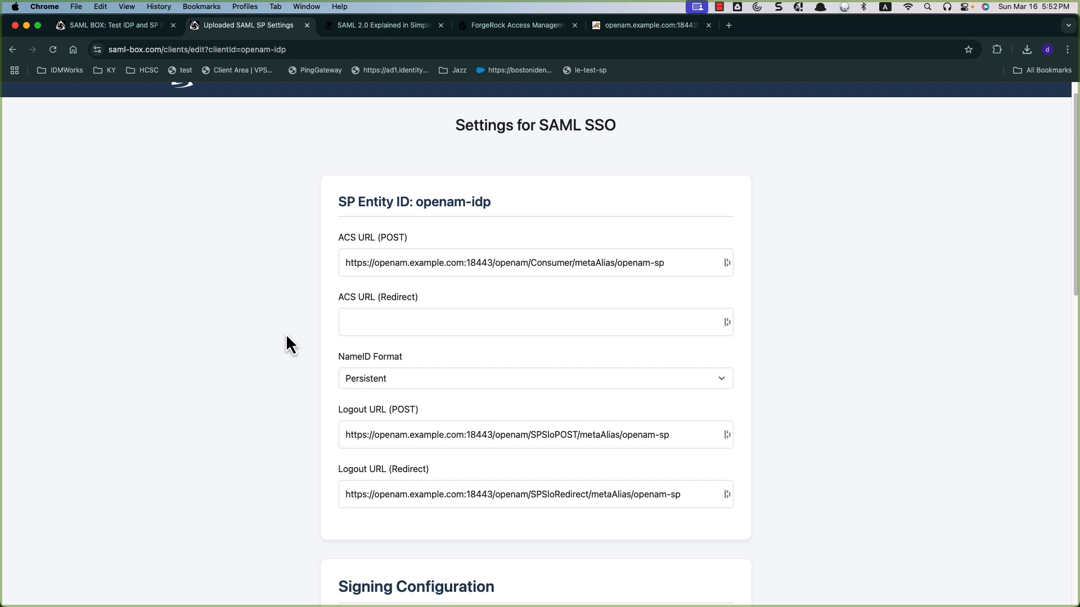
pyautogui.scroll(-1, 286, 335)
pyautogui.scroll(-4, 283, 323)
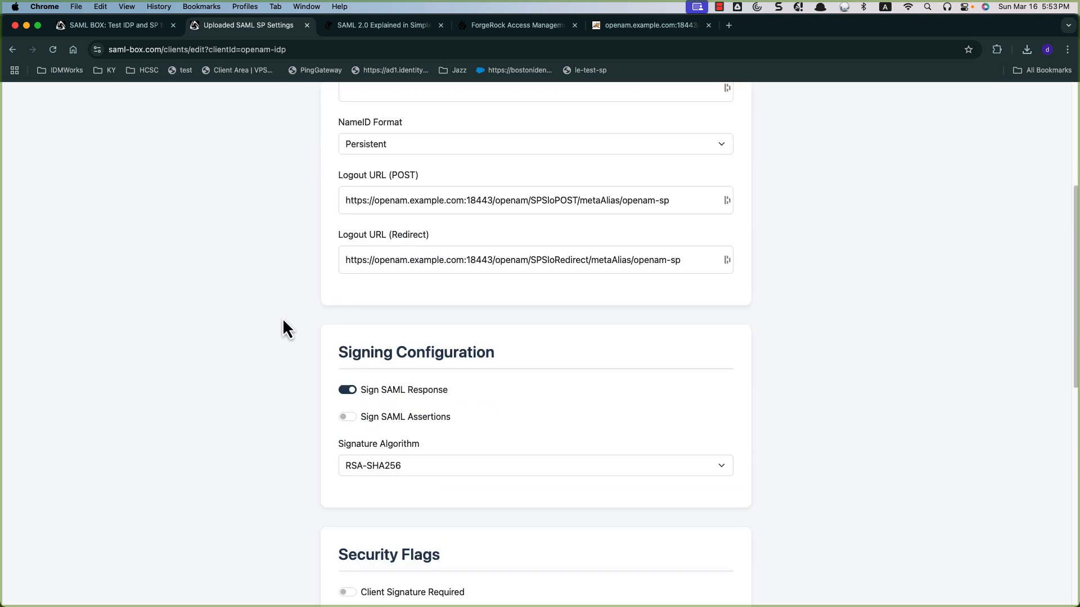
pyautogui.scroll(-6, 282, 319)
pyautogui.scroll(-3, 290, 332)
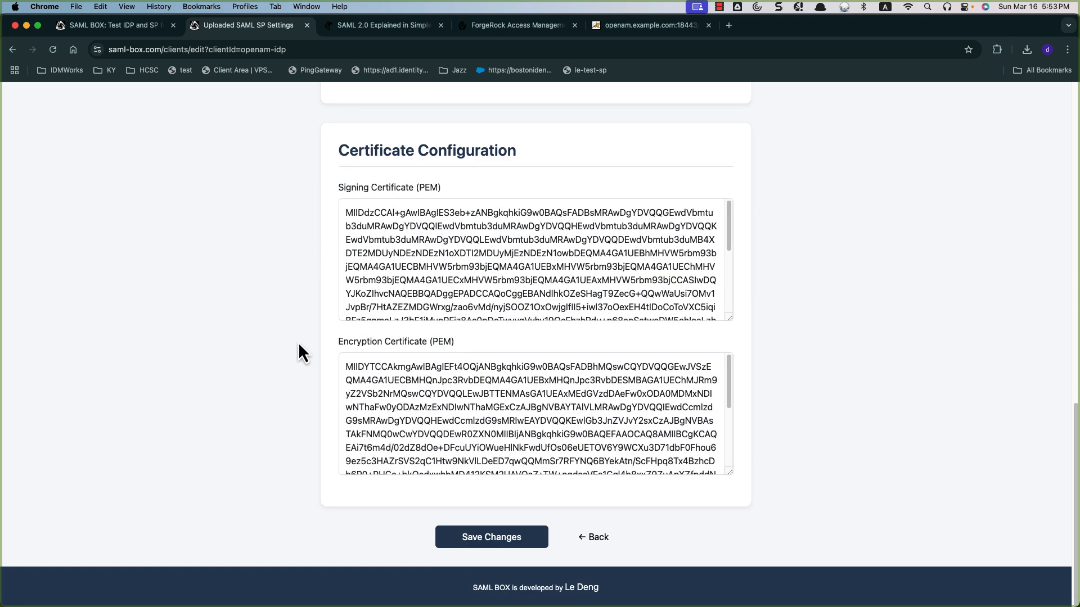
pyautogui.scroll(9, 251, 345)
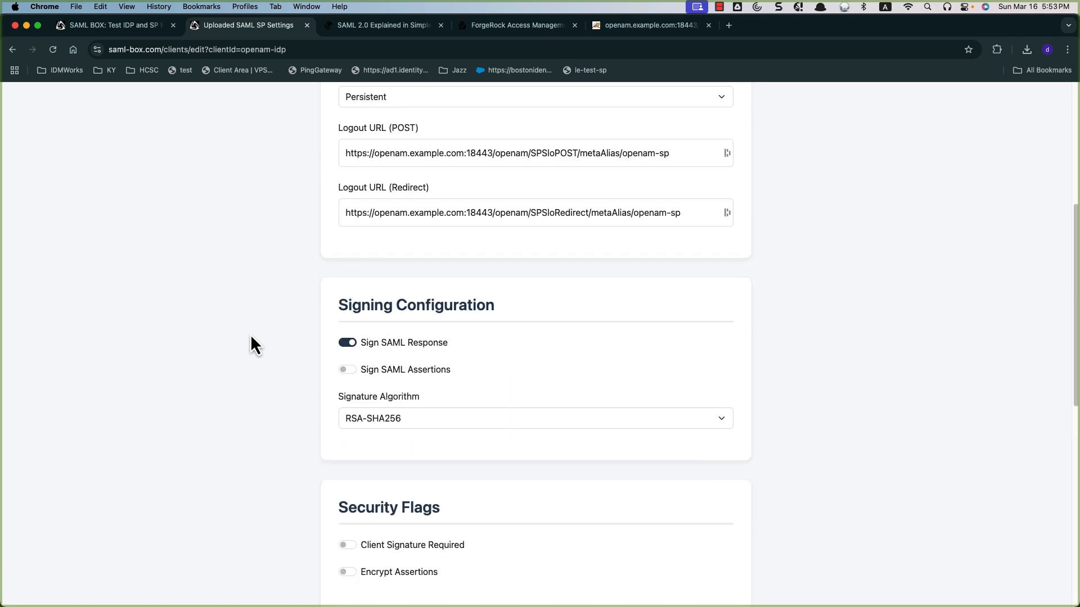
pyautogui.scroll(-9, 256, 345)
pyautogui.click(590, 537)
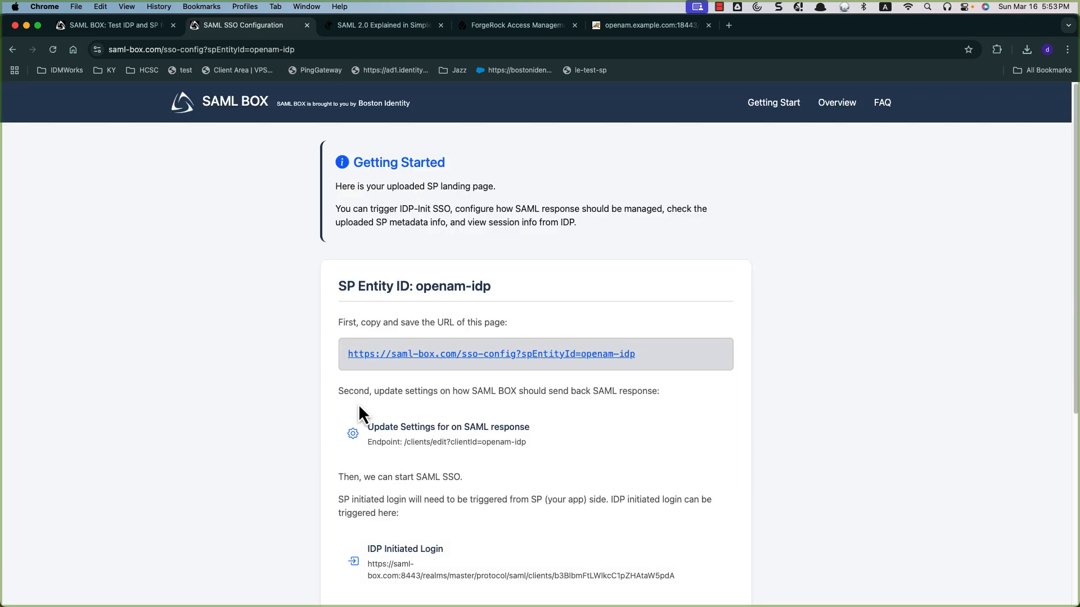
# Examine the IDP-initiated login link, the test user entries and the other useful links on the SP landing page.
pyautogui.scroll(-2, 281, 388)
pyautogui.scroll(-5, 281, 388)
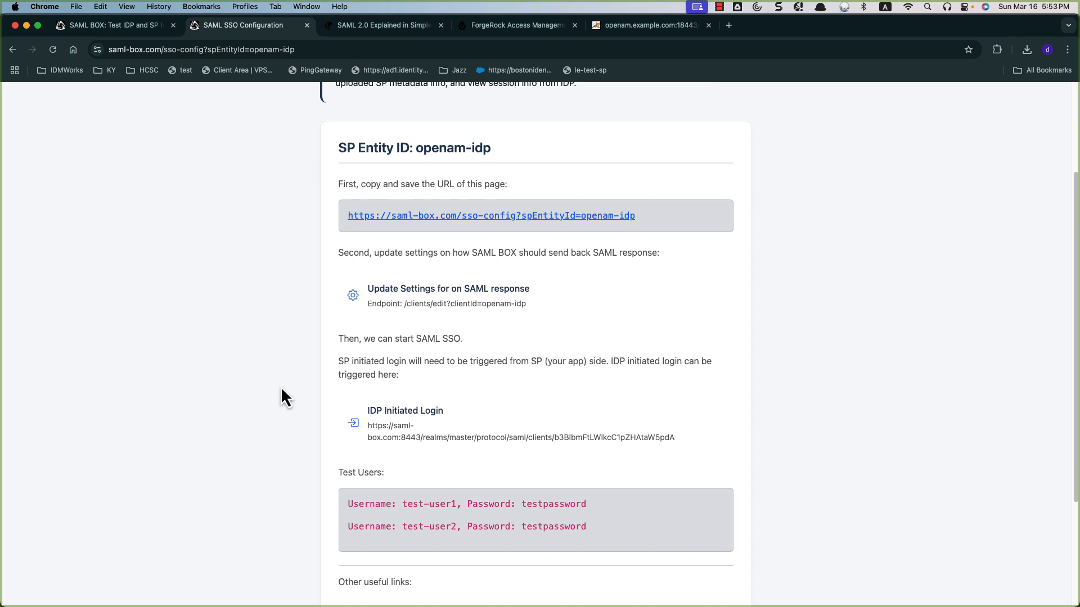
pyautogui.moveTo(595, 394); pyautogui.dragTo(350, 395)
pyautogui.click(599, 419)
pyautogui.moveTo(423, 419); pyautogui.dragTo(329, 420)
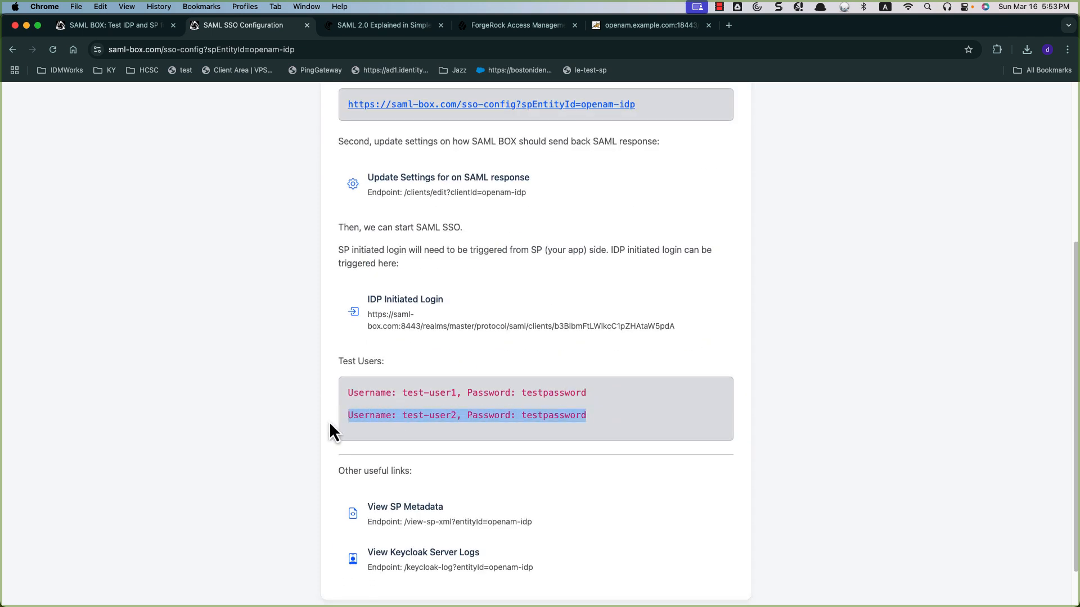
pyautogui.scroll(1, 281, 375)
pyautogui.click(281, 376)
pyautogui.scroll(3, 281, 366)
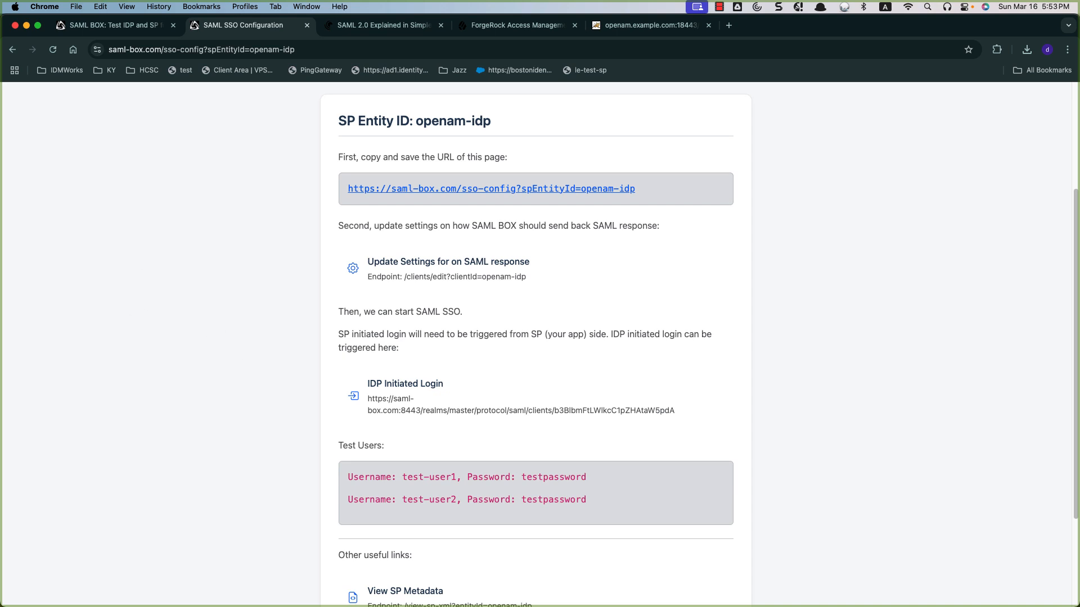
pyautogui.scroll(3, 207, 241)
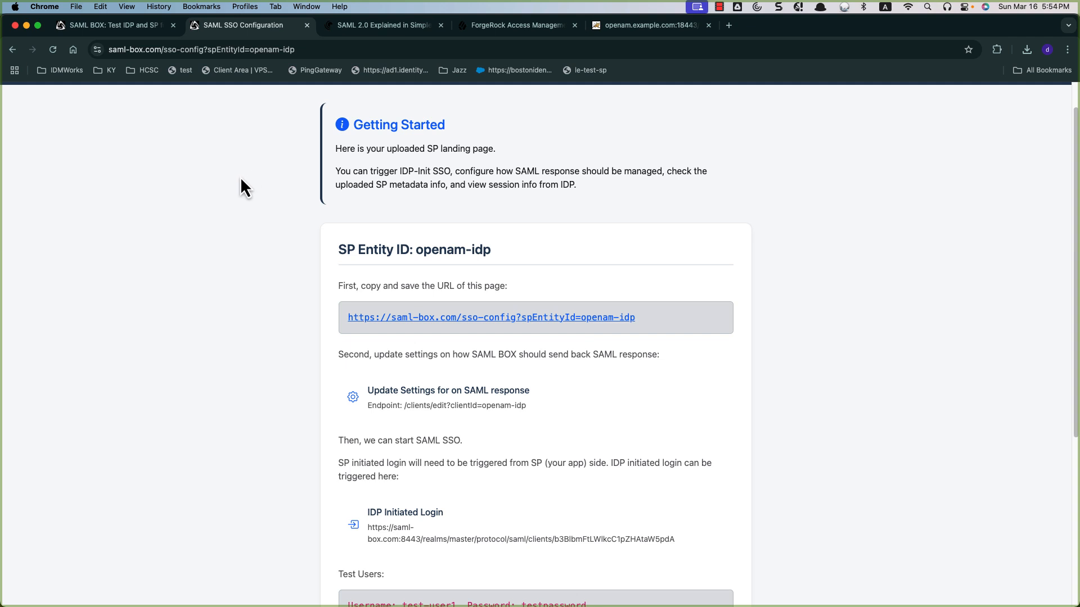
# Switch to the ForgeRock AM console, open the Top Level Realm's federation entity providers list and dismiss the browser's password warning.
pyautogui.click(397, 29)
pyautogui.click(509, 31)
pyautogui.scroll(15, 293, 298)
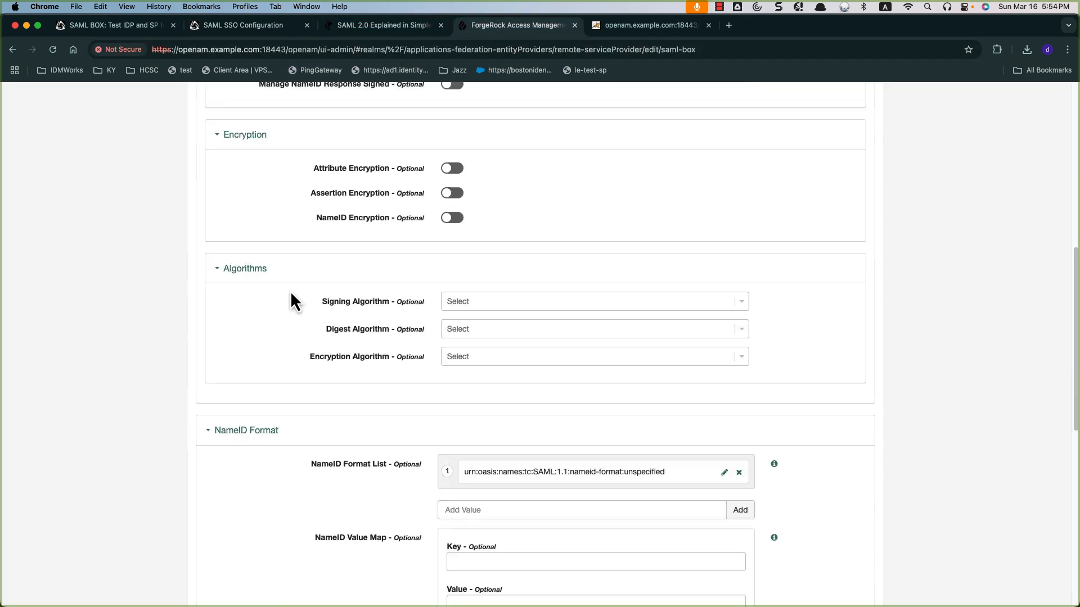
pyautogui.click(58, 279)
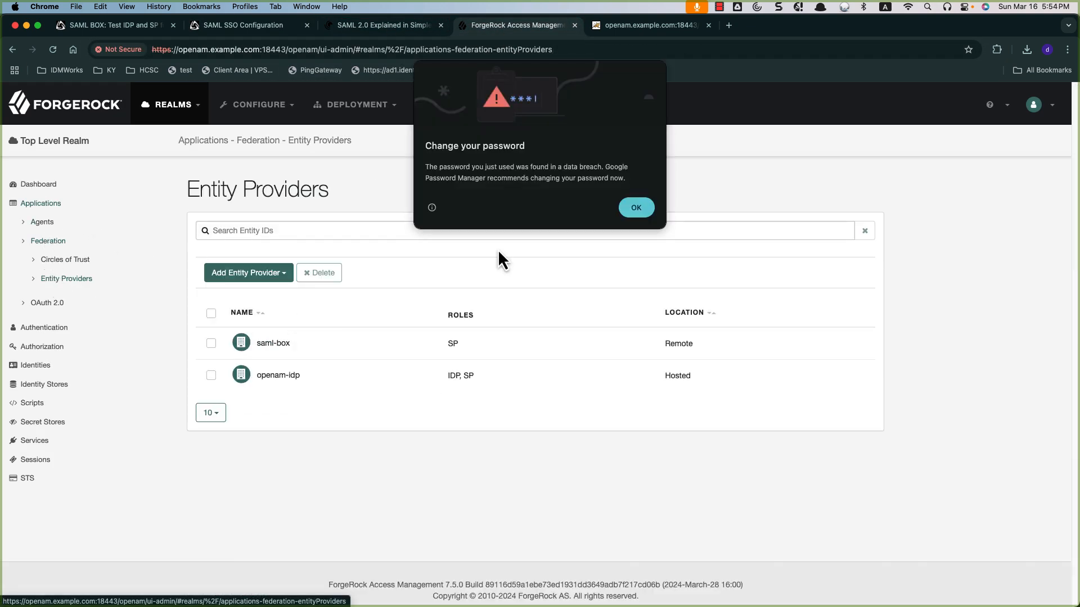
pyautogui.click(641, 211)
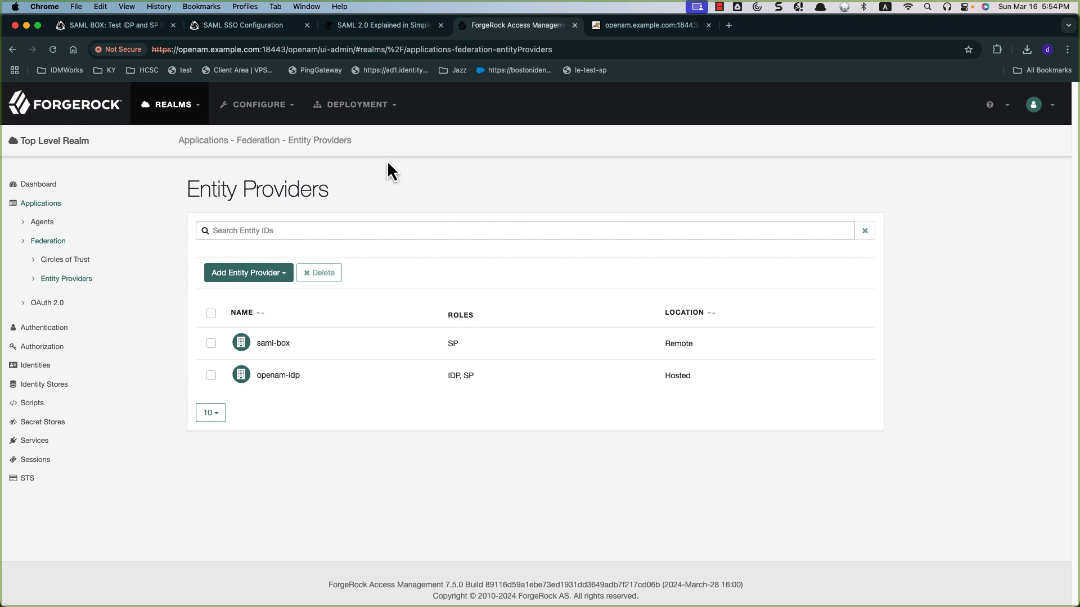
# Open the SAML BOX IDP metadata from the SAML BOX home page and save it to Downloads as saml-box-idp-metadata.xml.
pyautogui.click(120, 26)
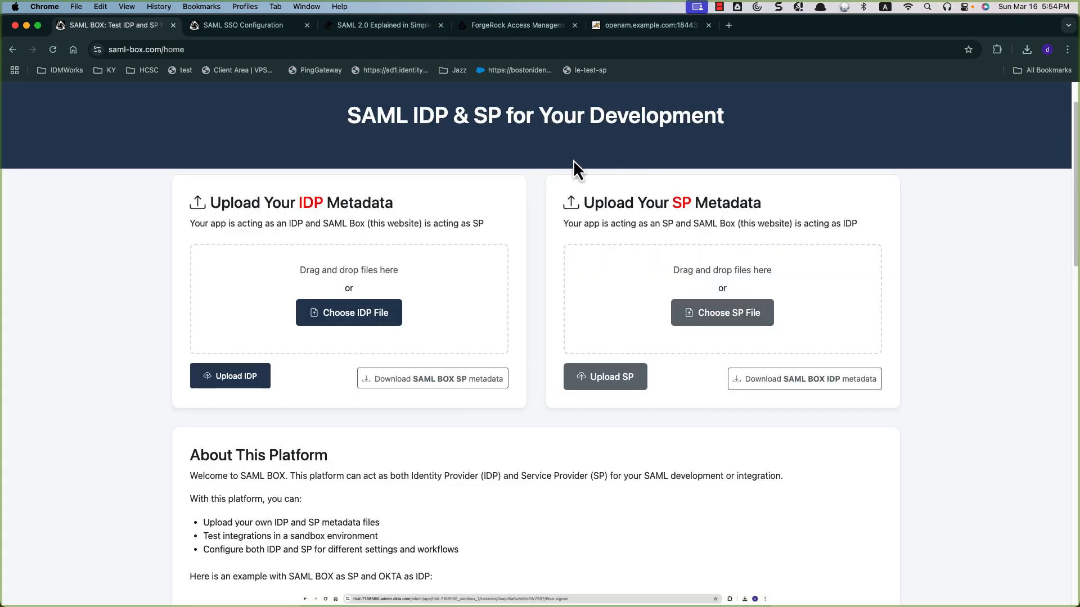
pyautogui.click(807, 397)
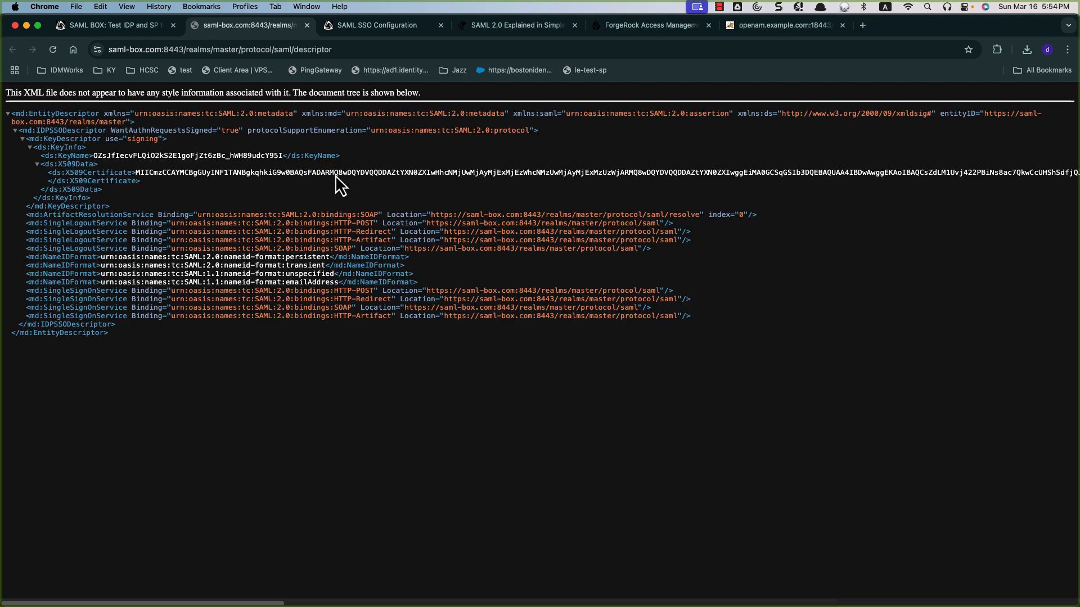
pyautogui.rightClick(452, 186)
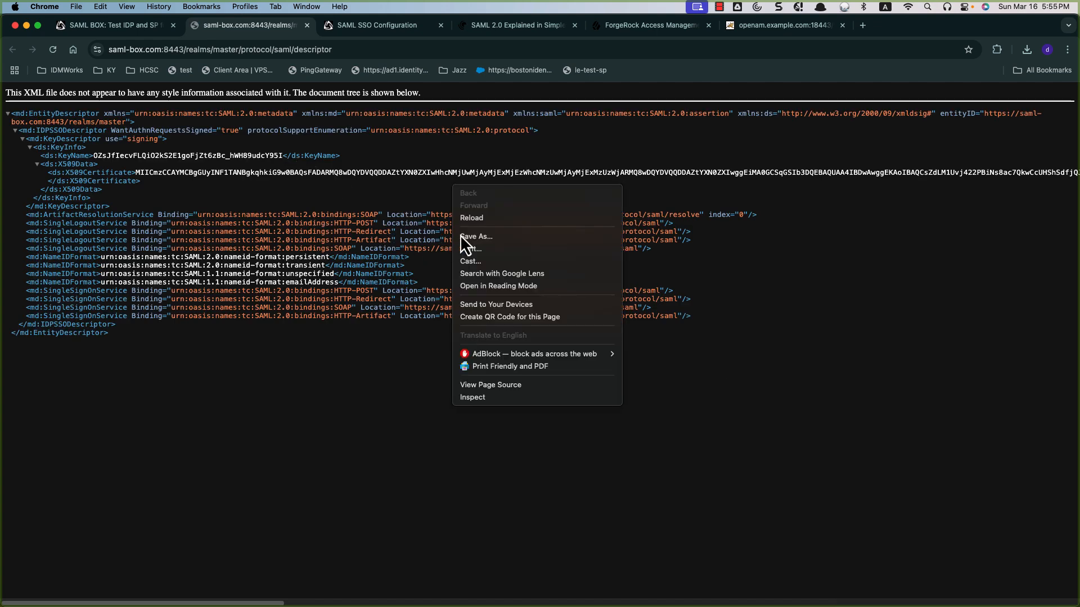
pyautogui.click(474, 237)
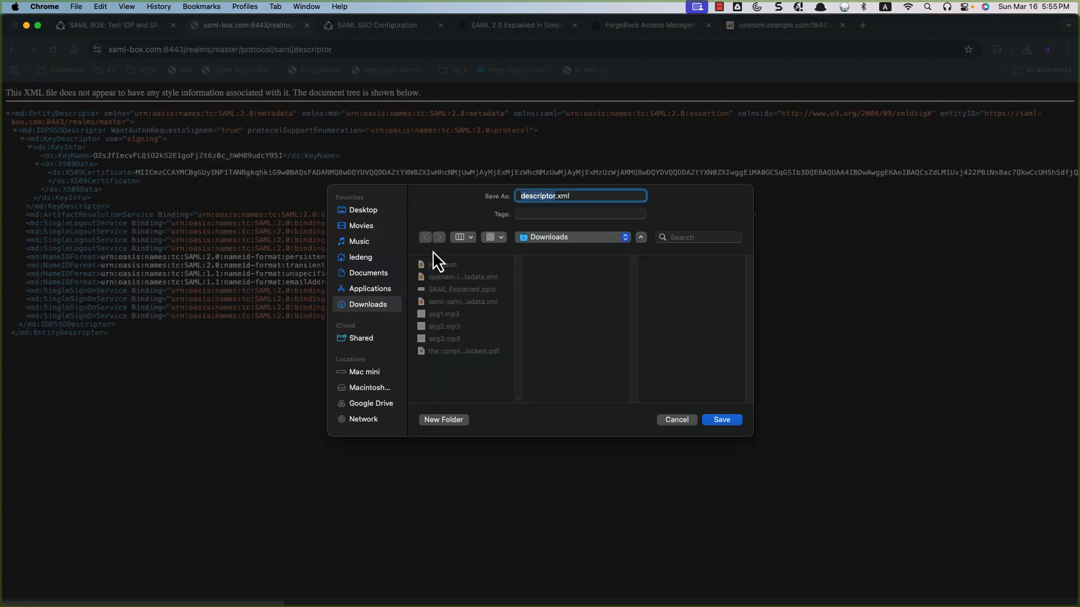
pyautogui.write('saml-box-idp-metadata')
pyautogui.click(724, 420)
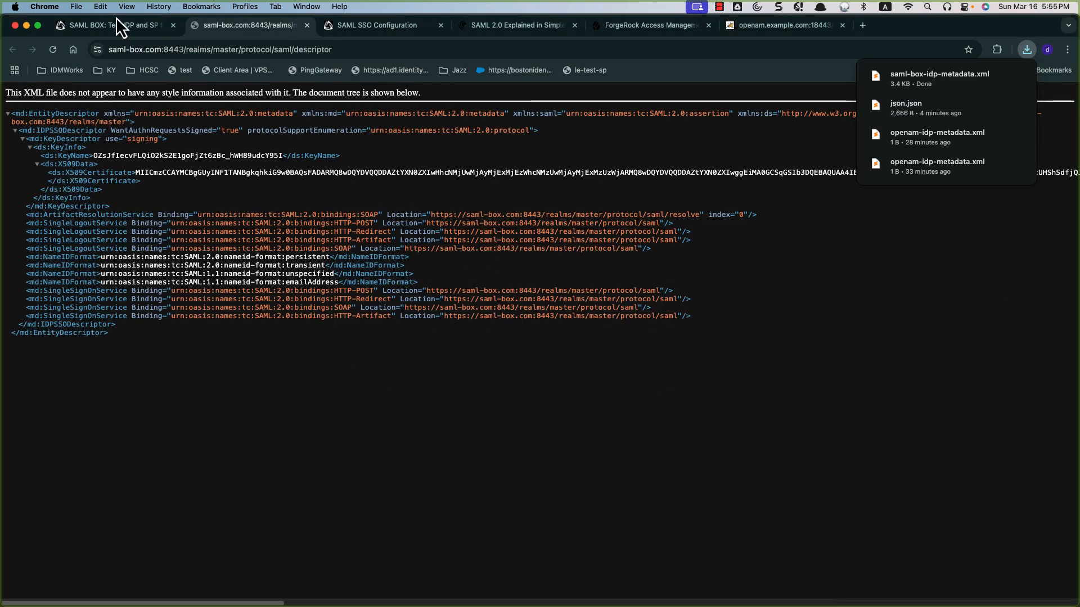
# In the ForgeRock AM console, create a remote entity provider from saml-box-idp-metadata.xml and assign it to the COT circle of trust.
pyautogui.click(107, 26)
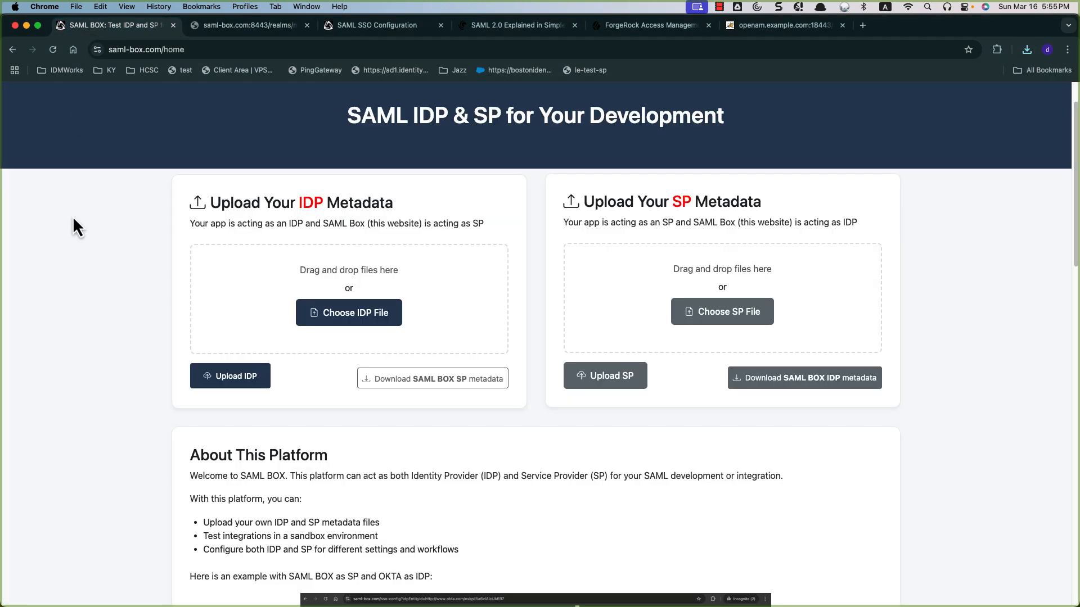
pyautogui.click(505, 27)
pyautogui.click(593, 26)
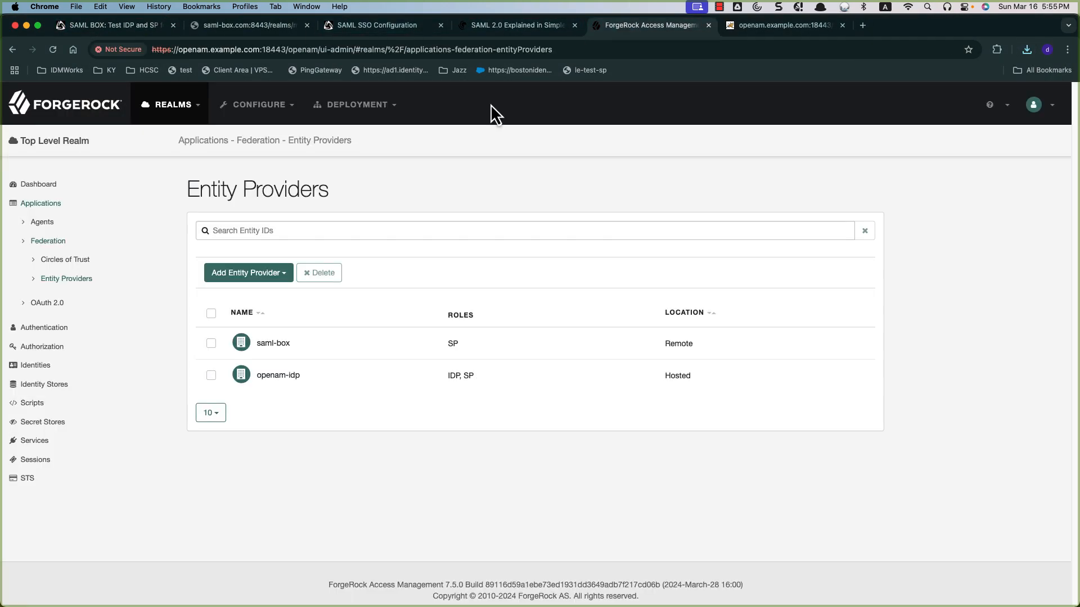
pyautogui.click(267, 276)
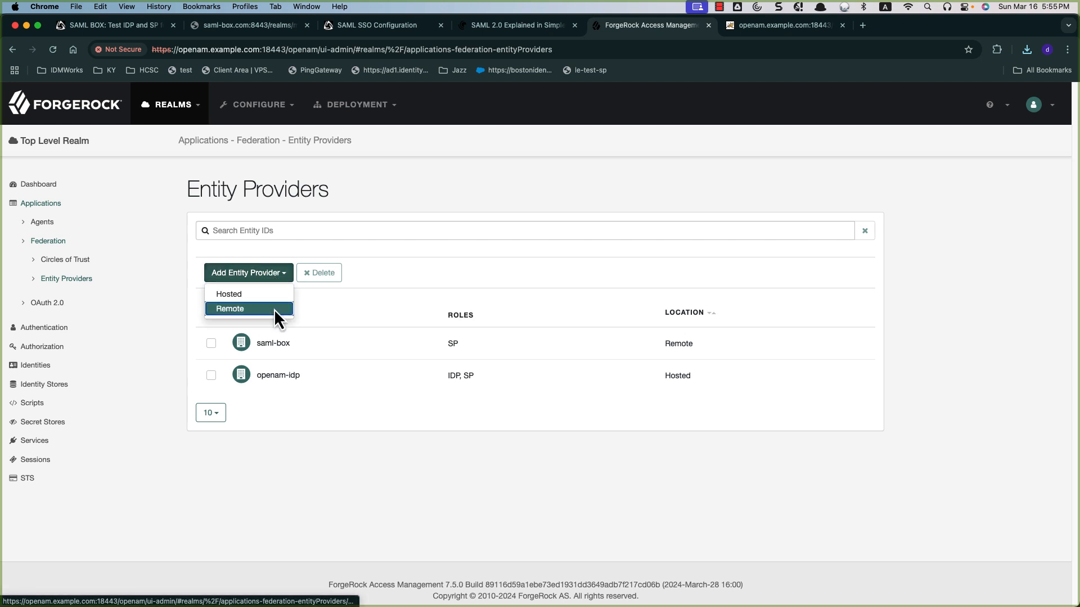
pyautogui.click(275, 309)
pyautogui.click(569, 296)
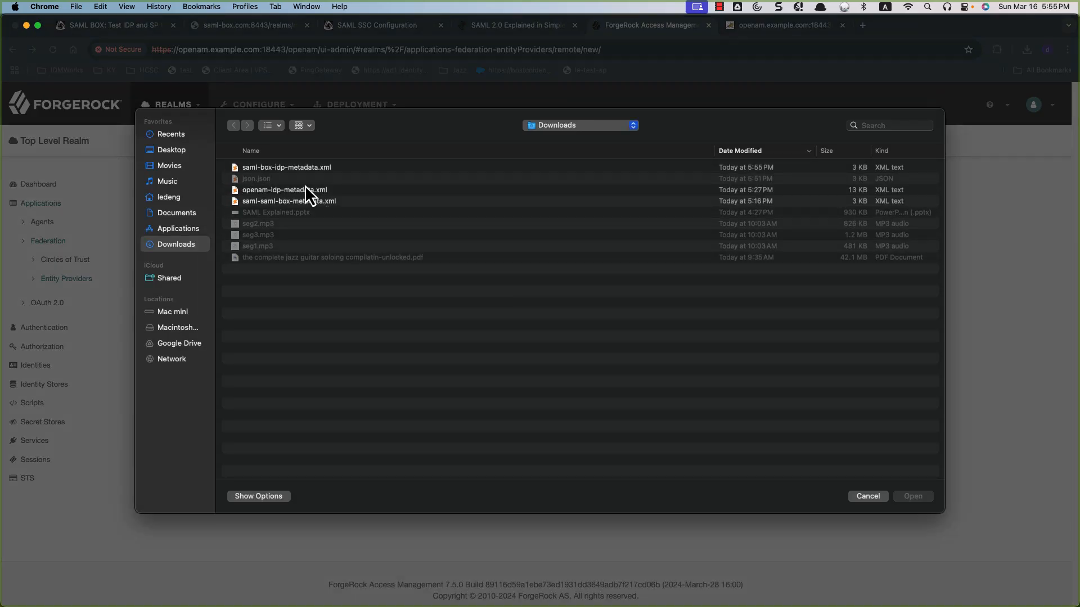
pyautogui.doubleClick(302, 168)
pyautogui.click(508, 434)
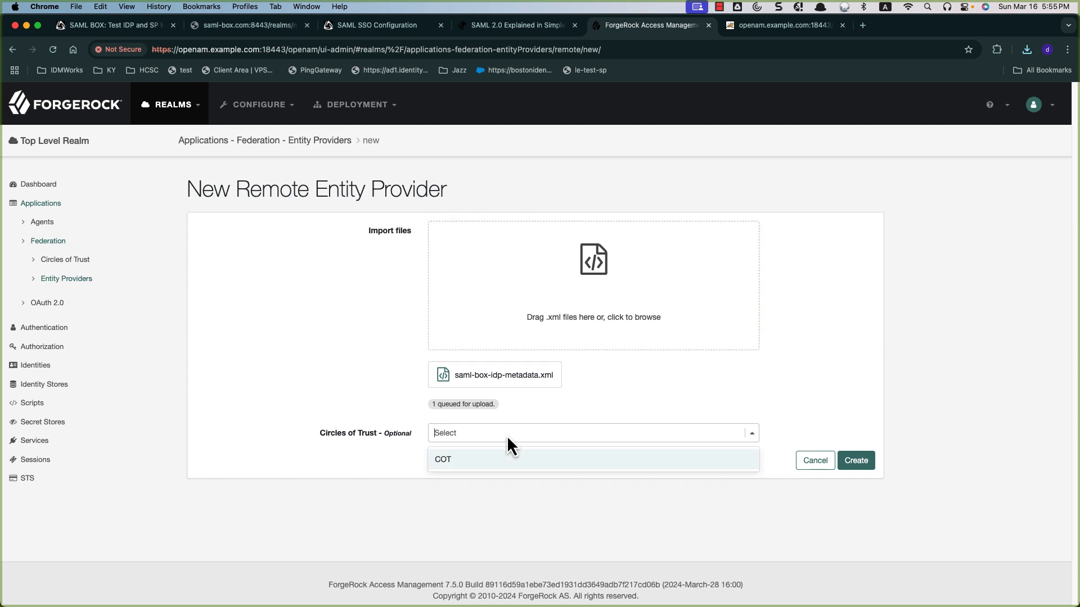
pyautogui.click(487, 454)
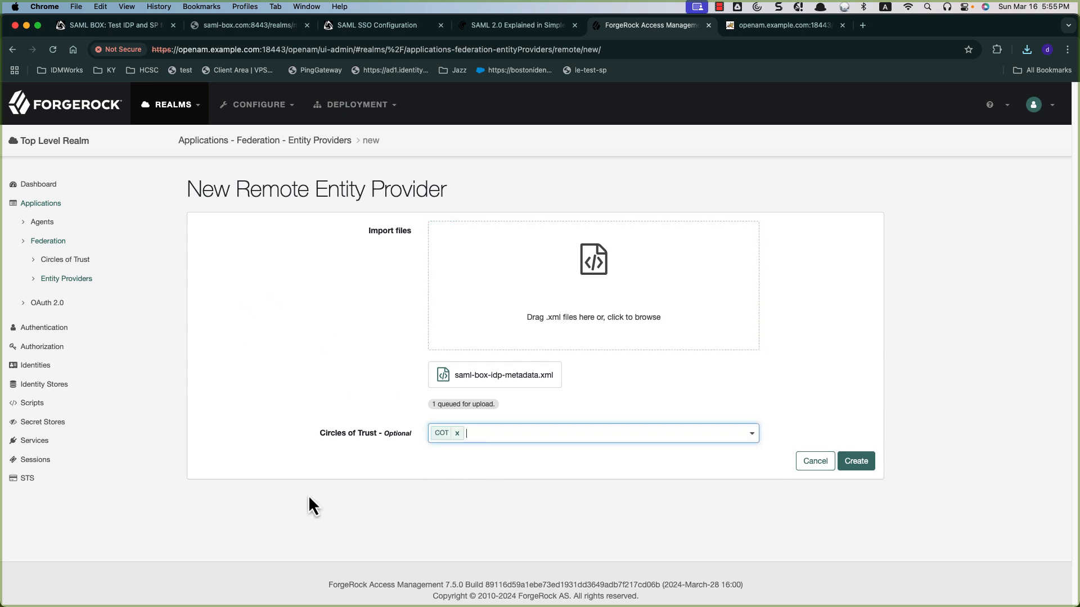
pyautogui.click(855, 462)
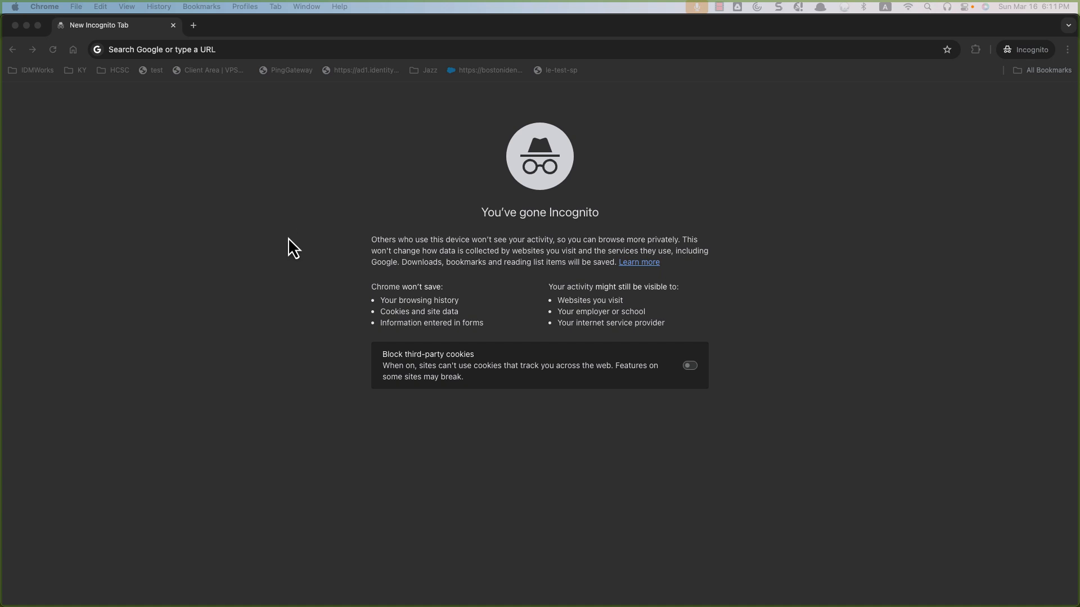
pyautogui.click(279, 49)
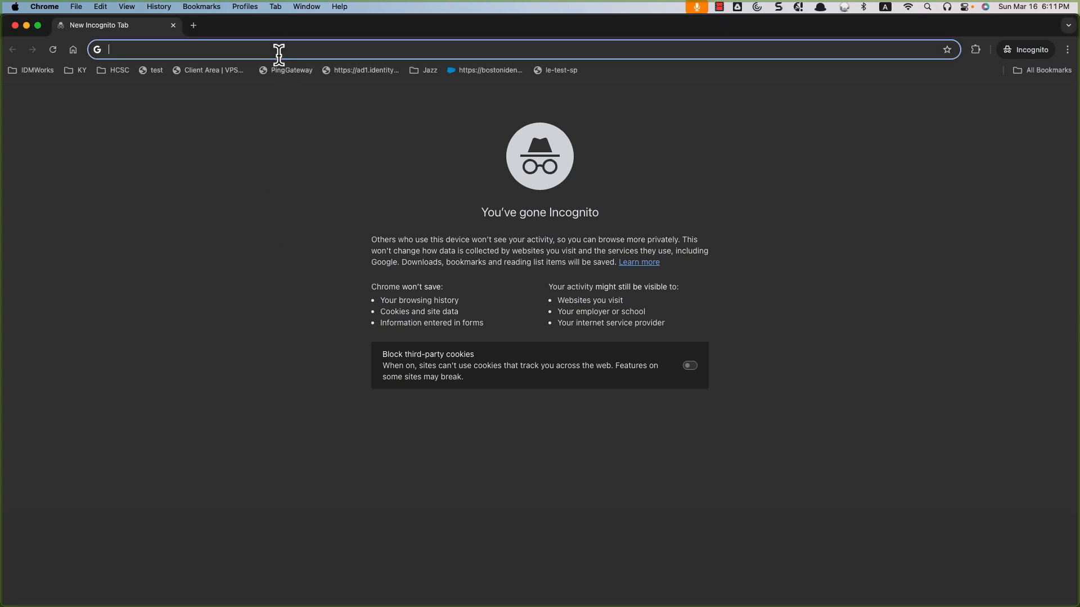
pyautogui.write('https://openam.example.com:18443/openam/saml2/jsp/spSSOInit.jsp?metaAlias=/openam-idp&idpEntityID=https://saml-box.com:8443/realms/master')
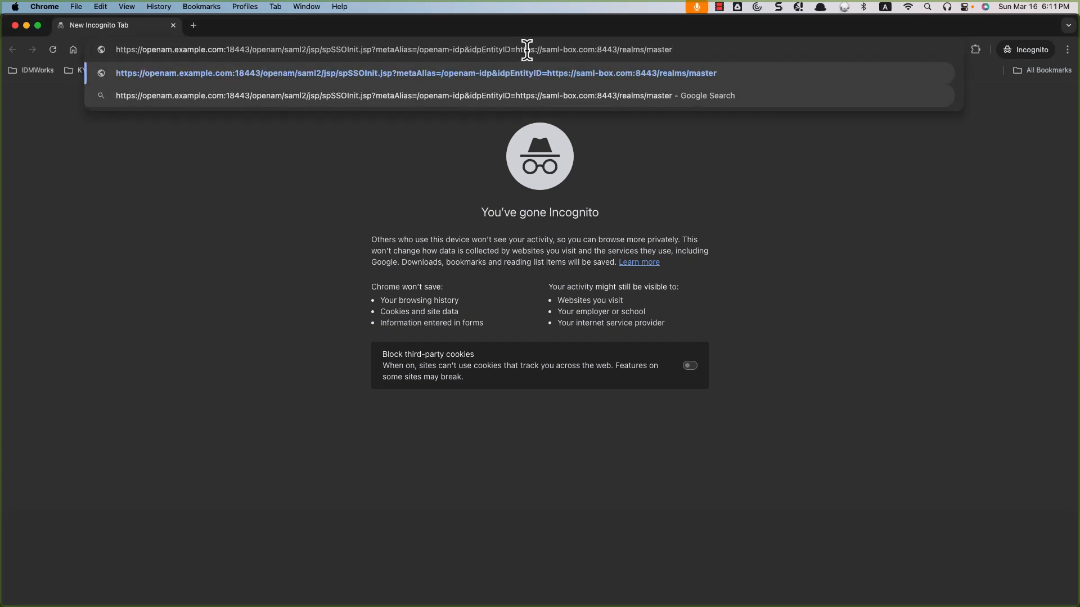
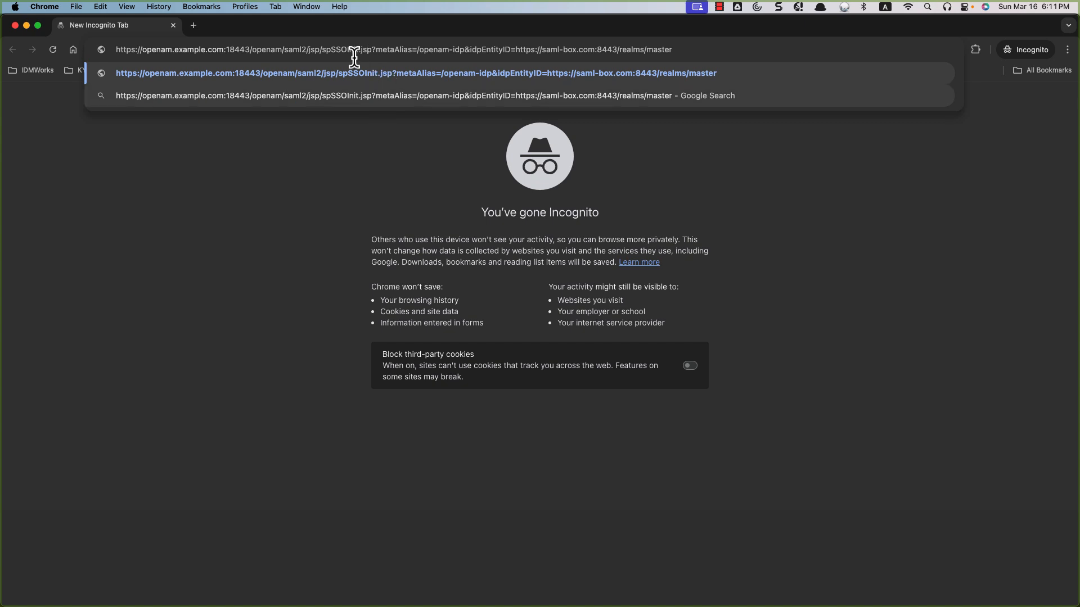
pyautogui.click(323, 49)
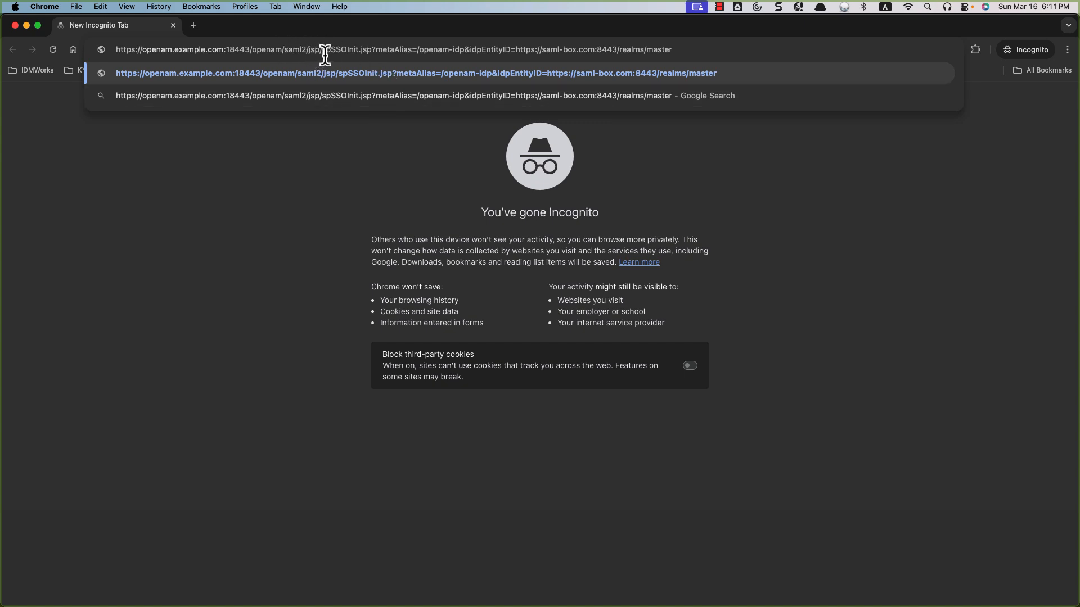
pyautogui.click(337, 49)
pyautogui.click(417, 49)
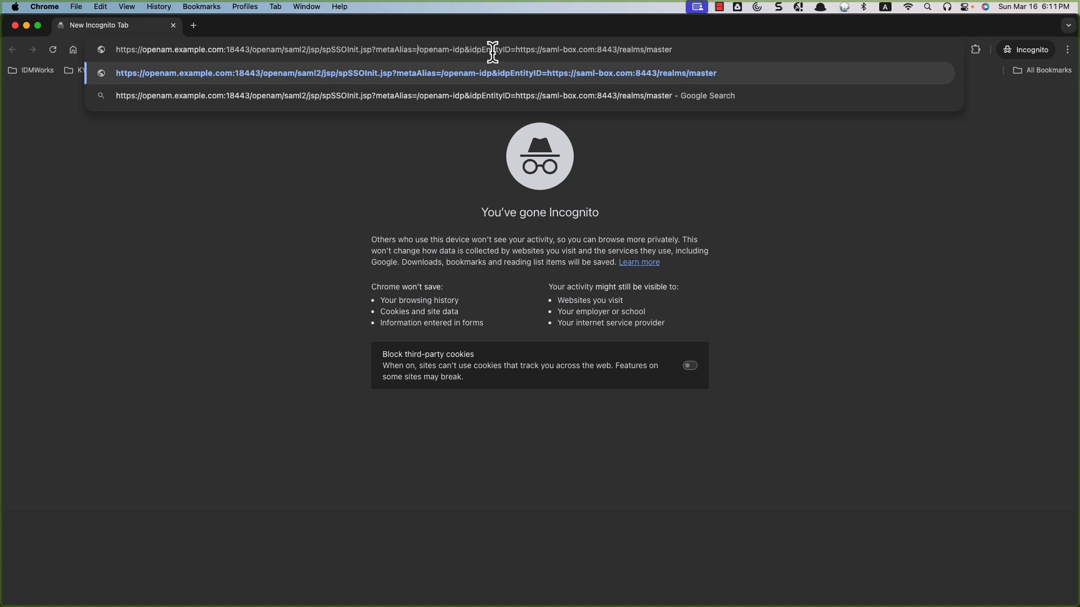
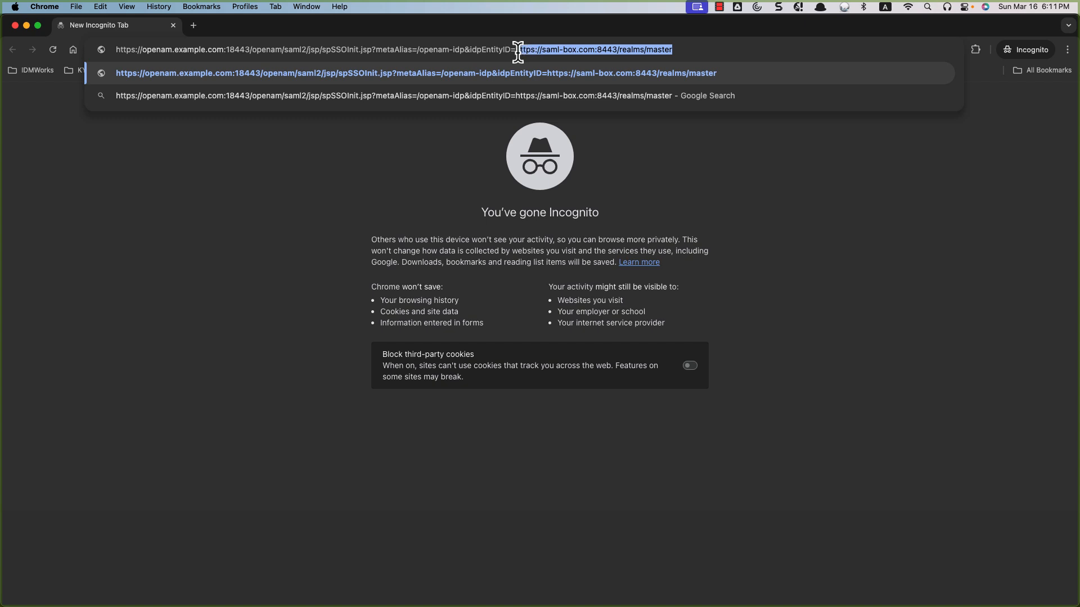
pyautogui.click(773, 160)
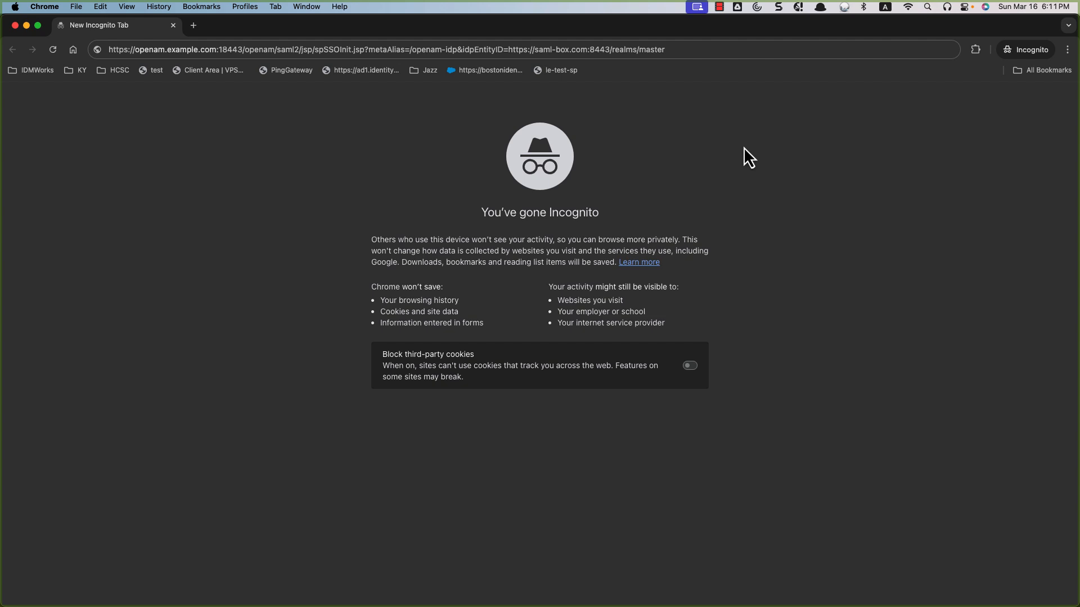
# Inspect the incognito page's network log in the developer tools and close them again.
pyautogui.rightClick(733, 158)
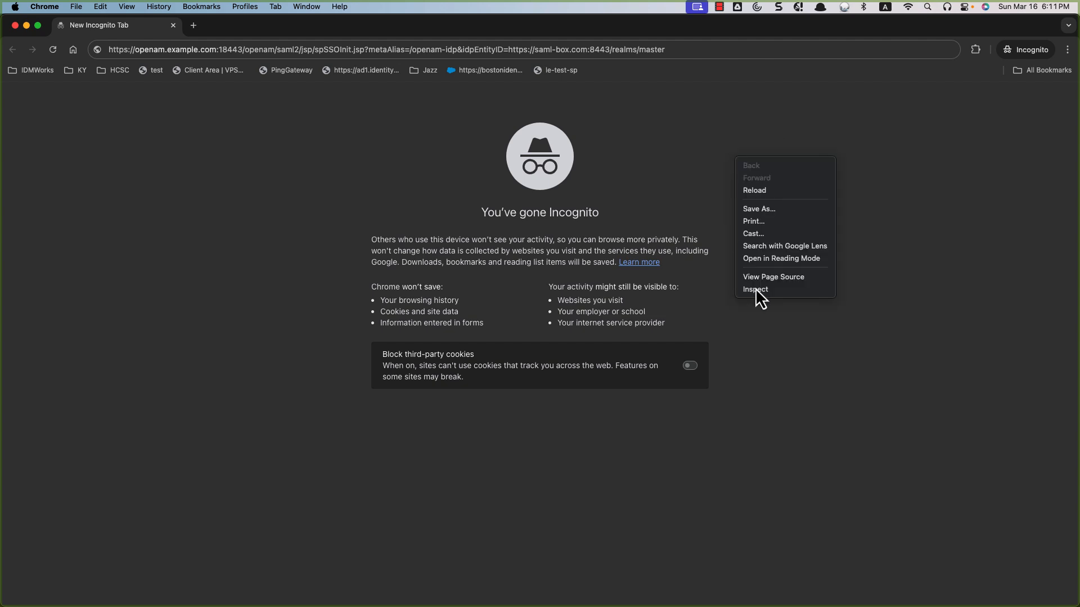
pyautogui.click(755, 289)
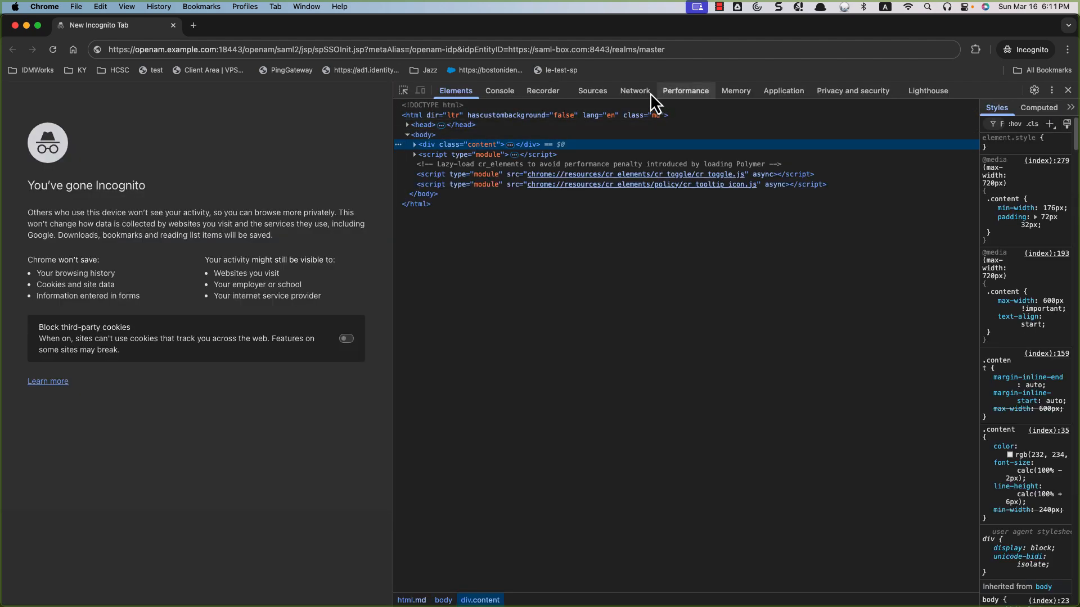
pyautogui.click(638, 91)
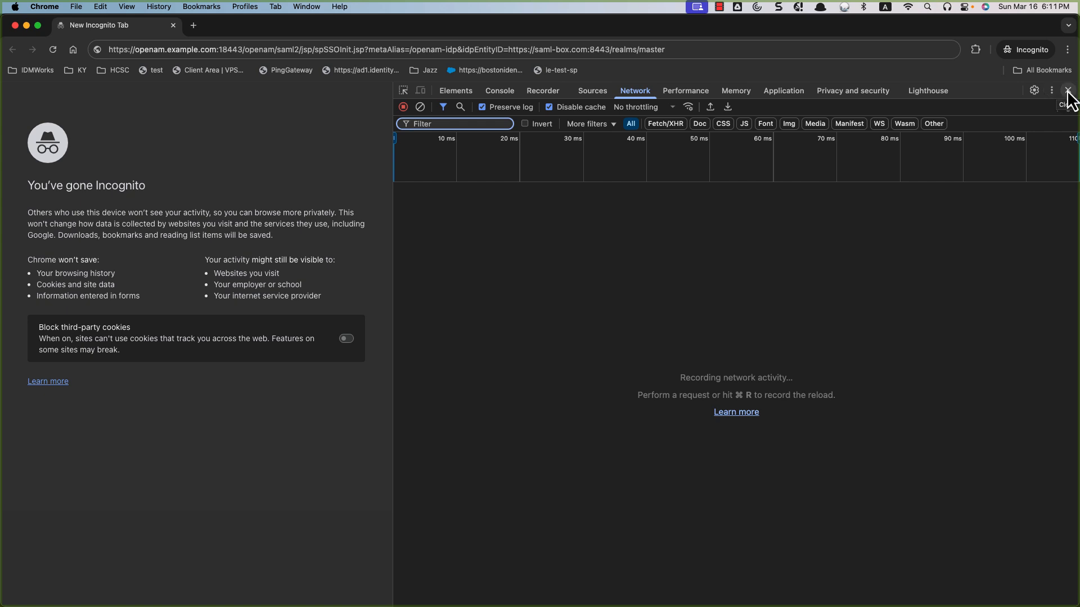
pyautogui.click(1068, 91)
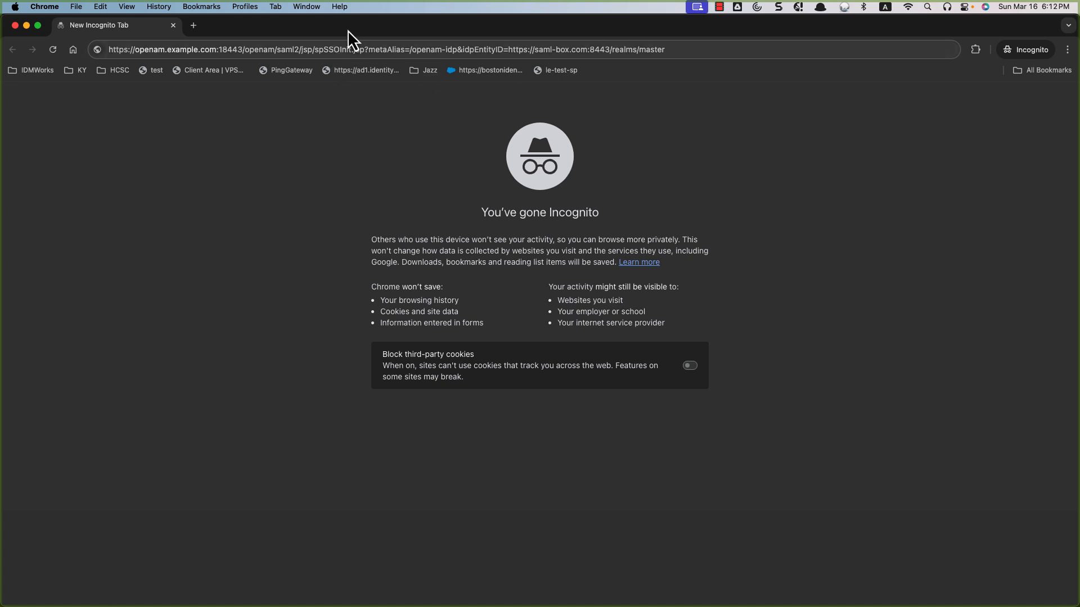
# Return to the regular browser window, open the Chrome Web Store in a new tab and search it for "saml tracer".
pyautogui.press('super+grave')
pyautogui.press('super+grave')
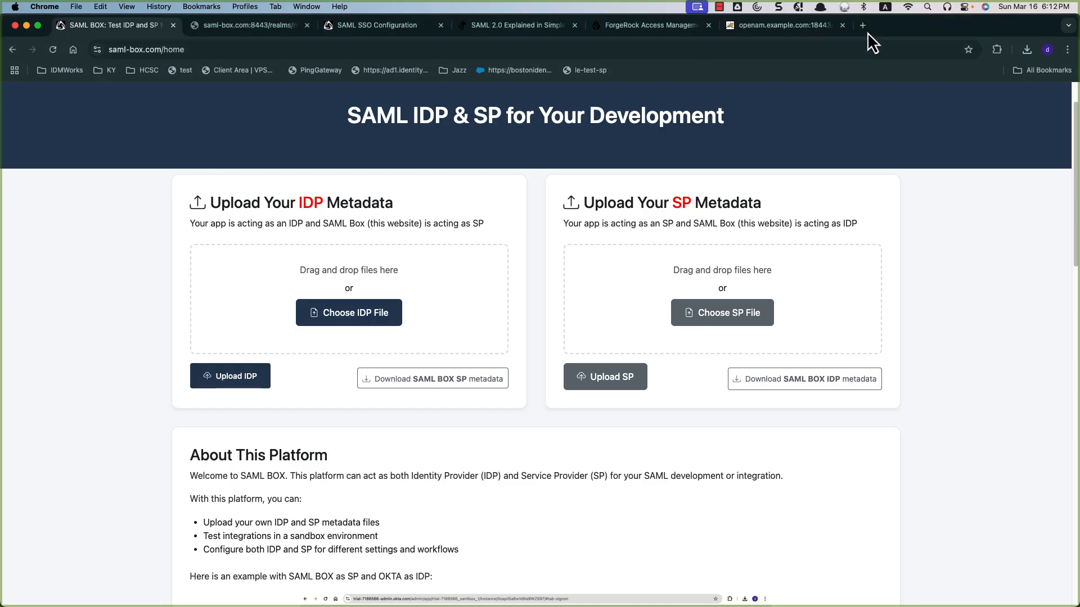
pyautogui.click(866, 28)
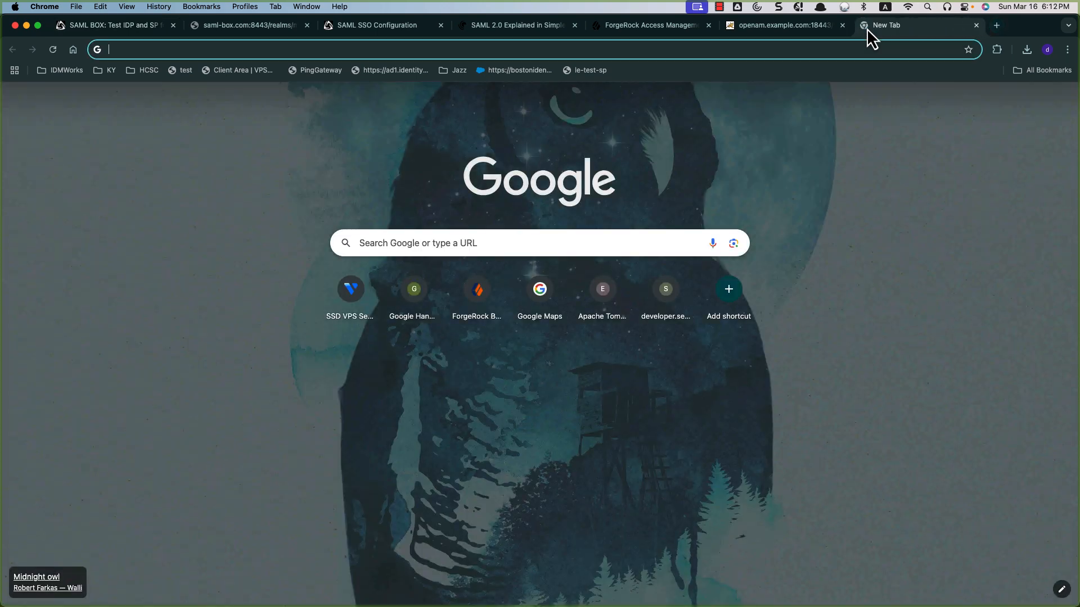
pyautogui.write('chrome store')
pyautogui.press('Return')
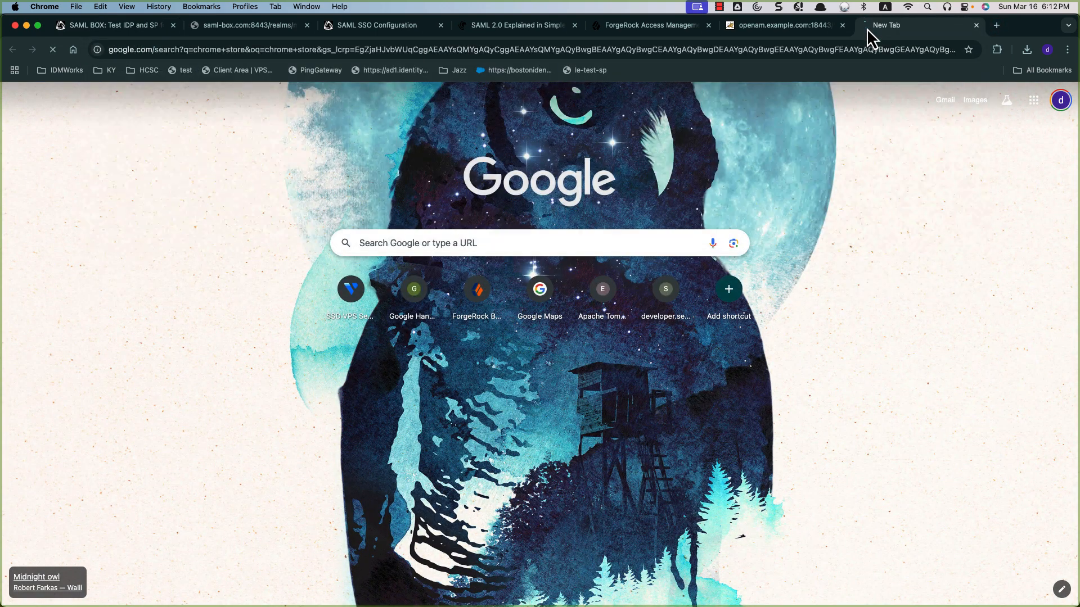
pyautogui.click(203, 208)
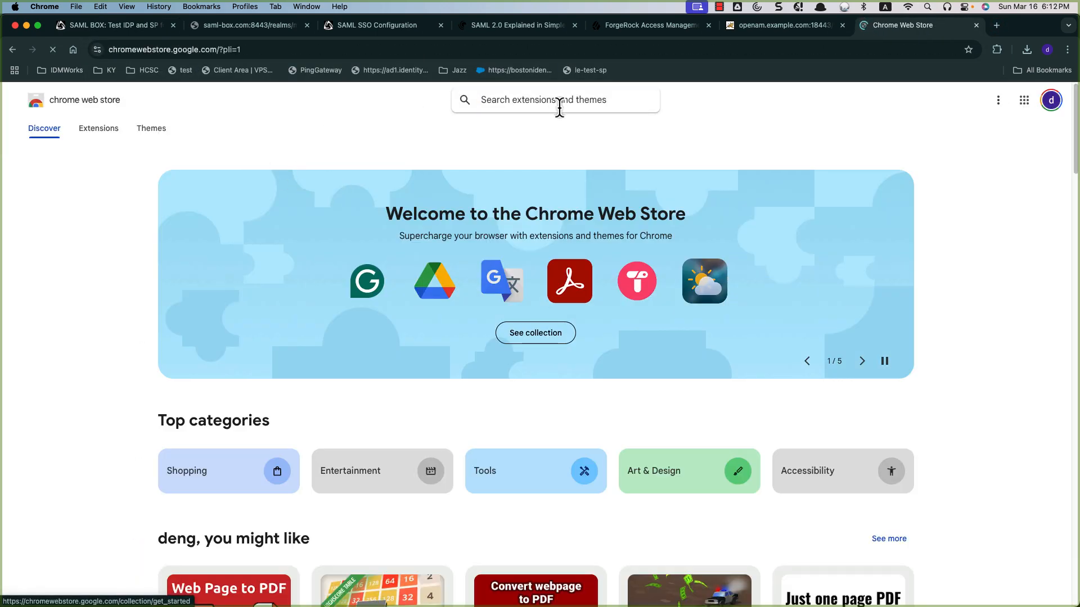
pyautogui.click(559, 107)
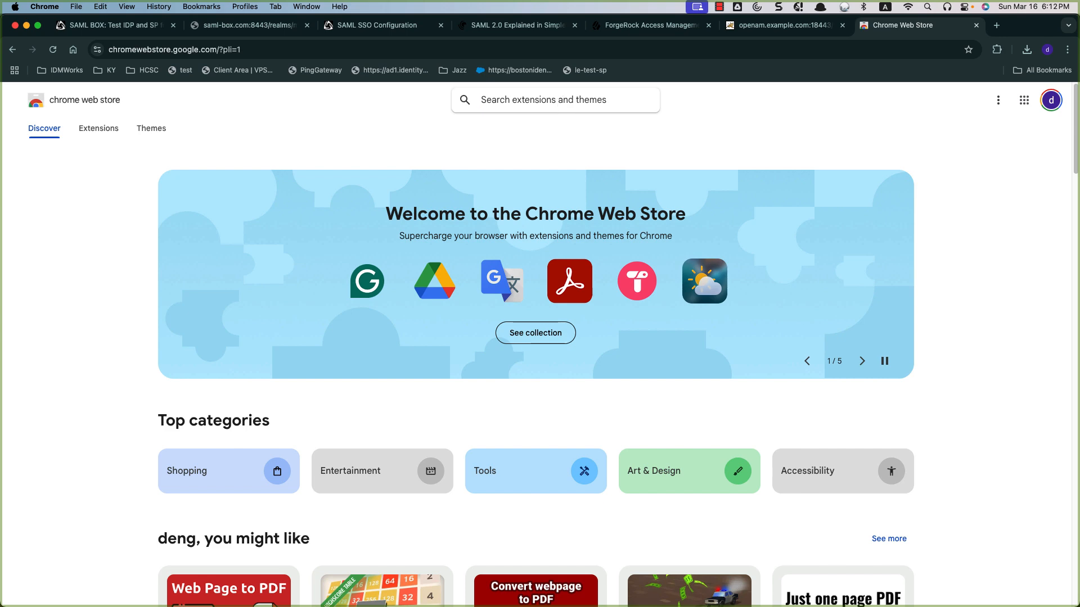
pyautogui.write('saml tracer')
pyautogui.press('Return')
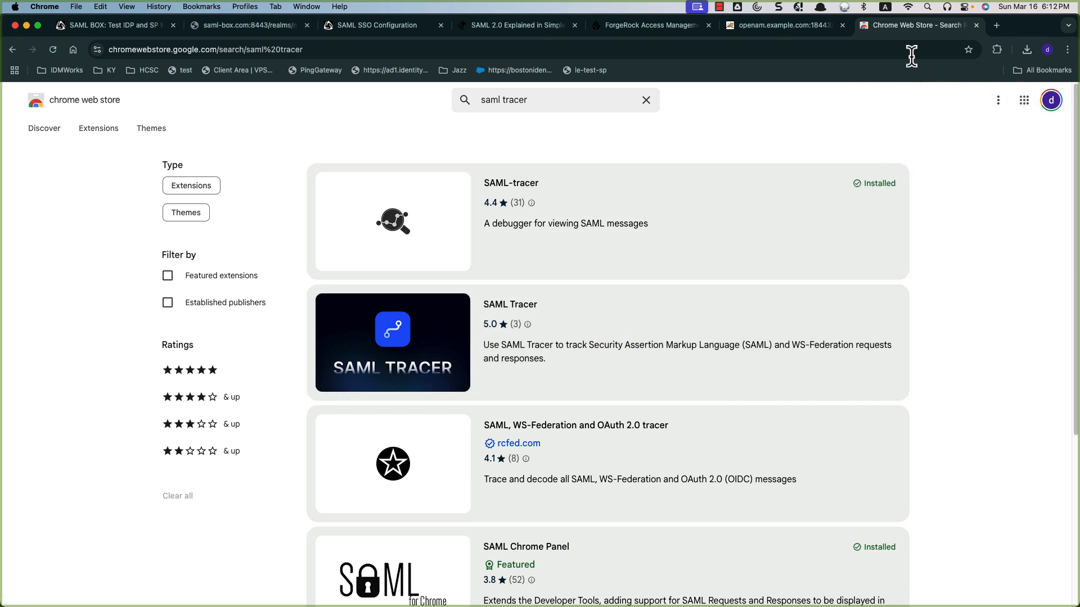
# Open the browser's extension management page and examine the SAML-tracer details, including its Allow in Incognito setting.
pyautogui.click(1068, 49)
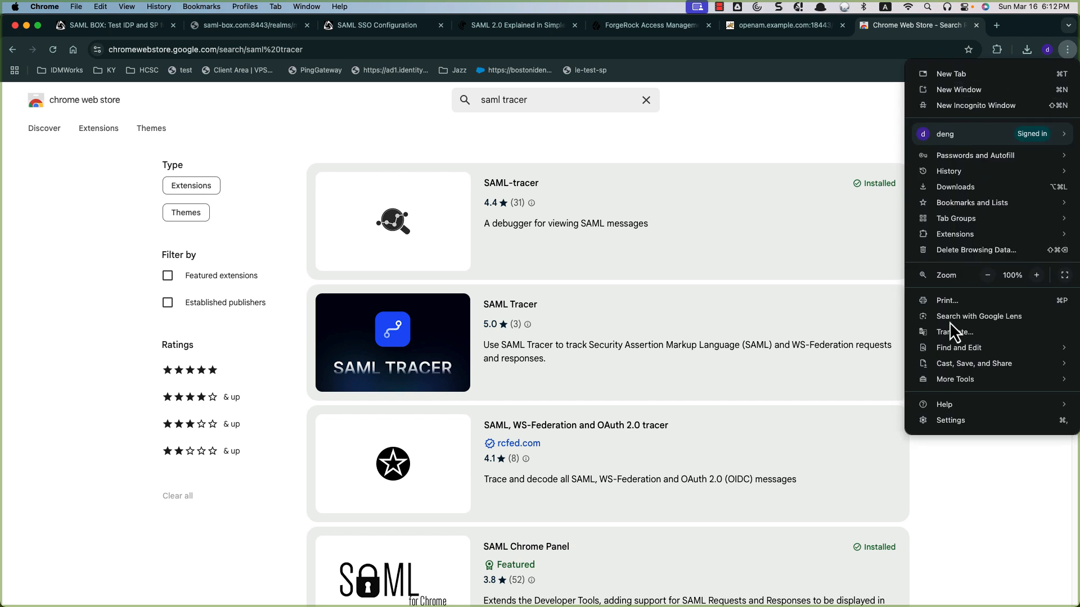
pyautogui.moveTo(960, 383)
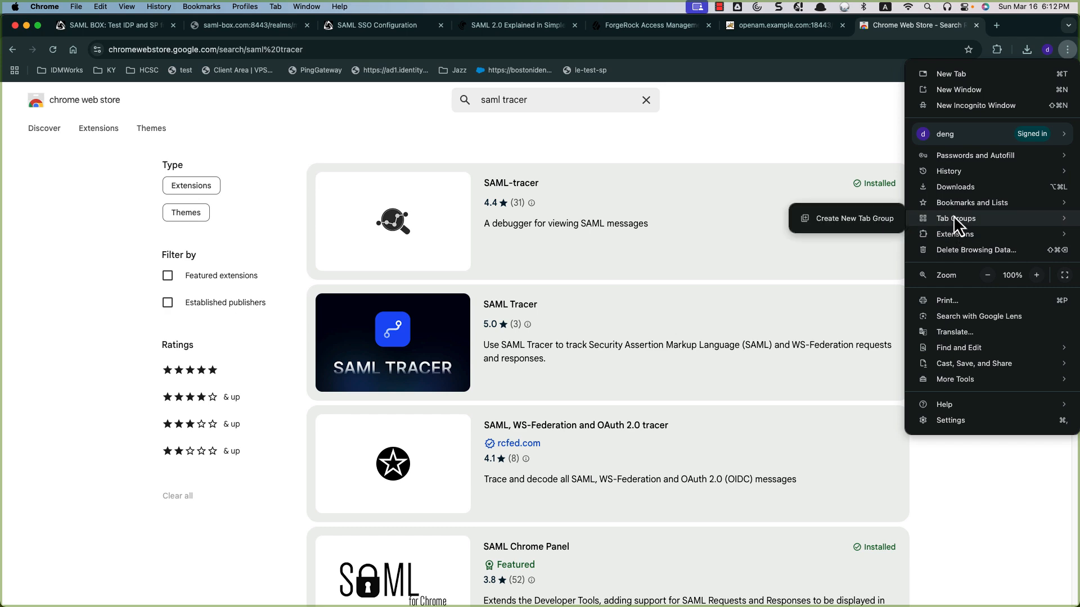
pyautogui.moveTo(961, 233)
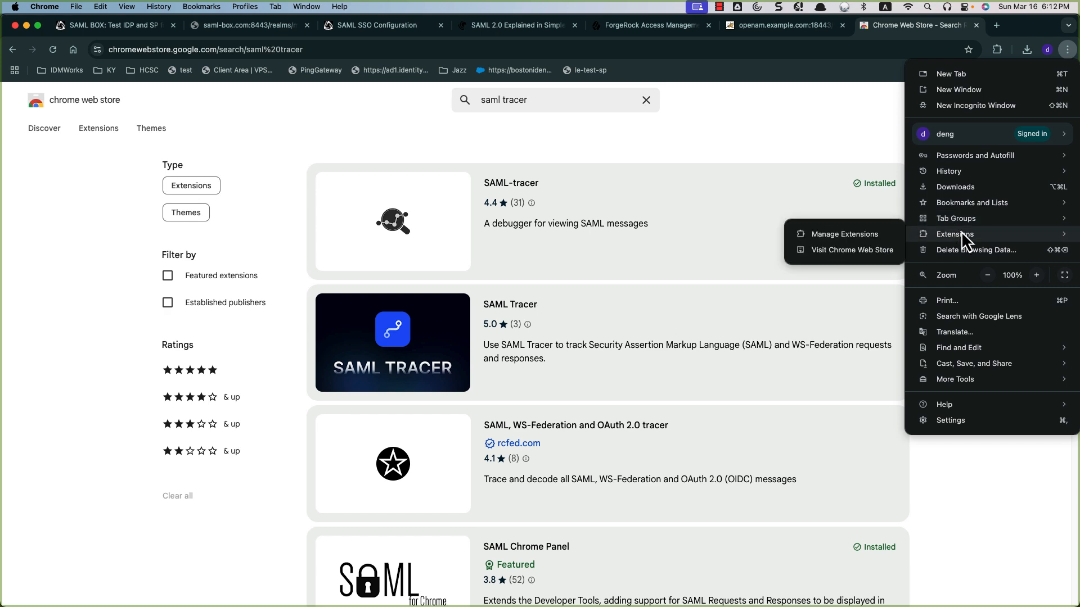
pyautogui.click(882, 234)
pyautogui.scroll(-3, 652, 405)
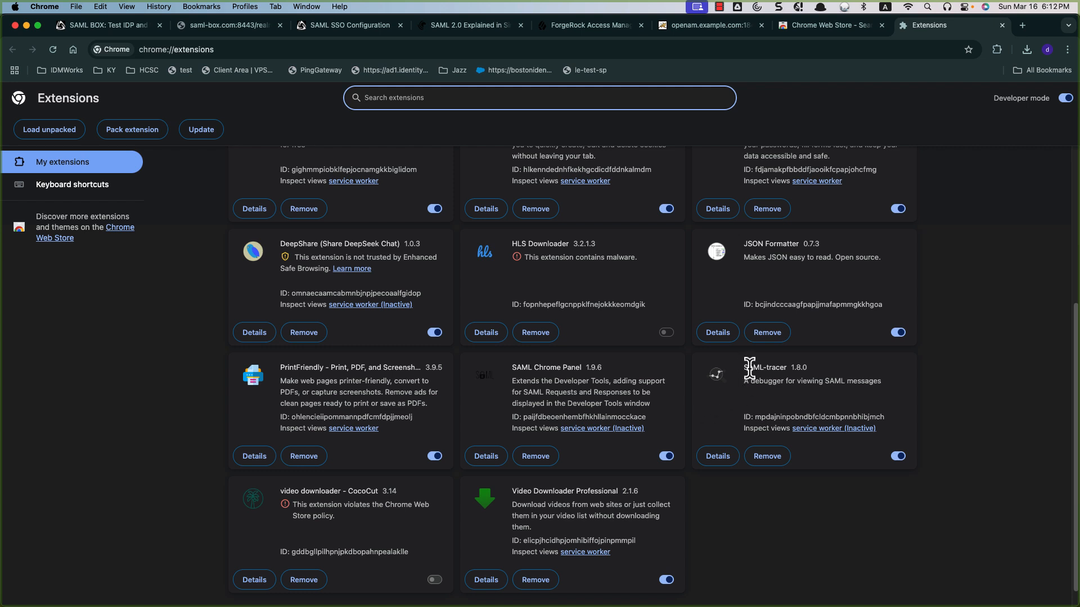
pyautogui.click(718, 456)
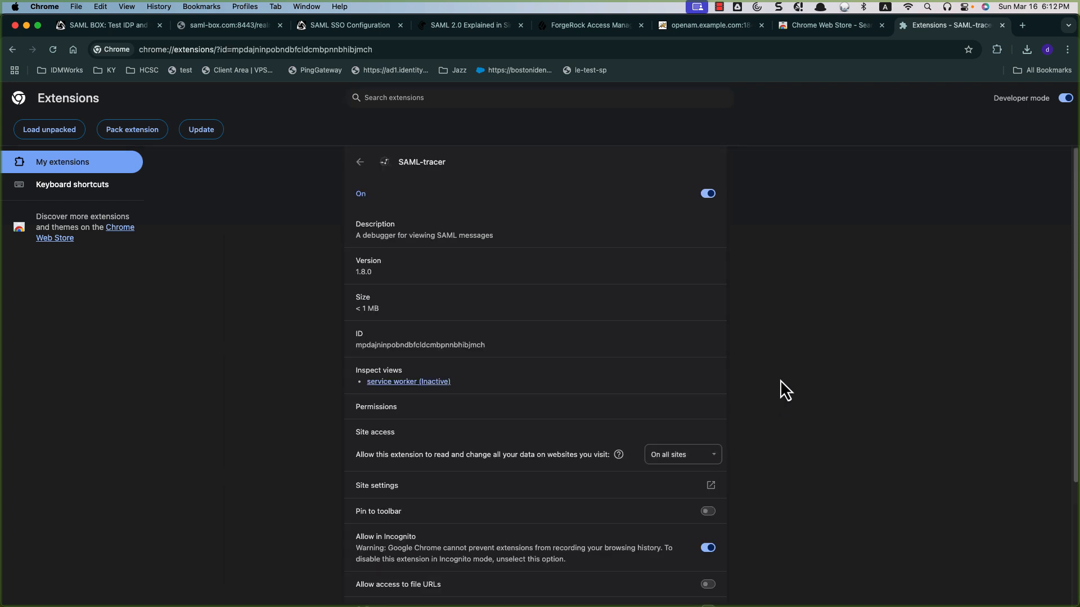
pyautogui.scroll(-3, 781, 383)
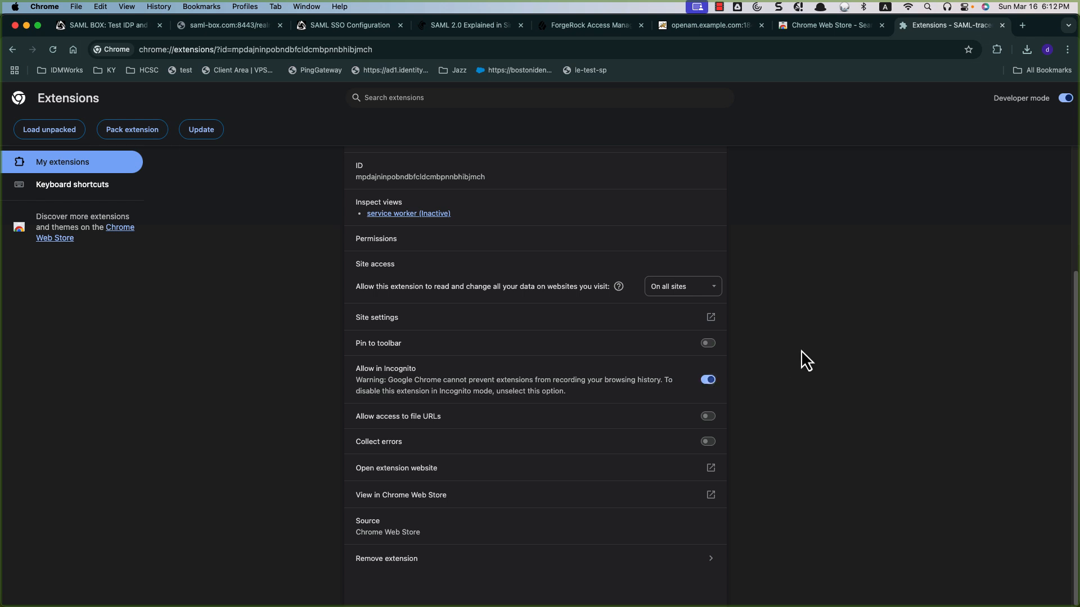
# Return to the incognito window, launch SAML-tracer there and load the SP-initiated SSO address already entered.
pyautogui.press('super+grave')
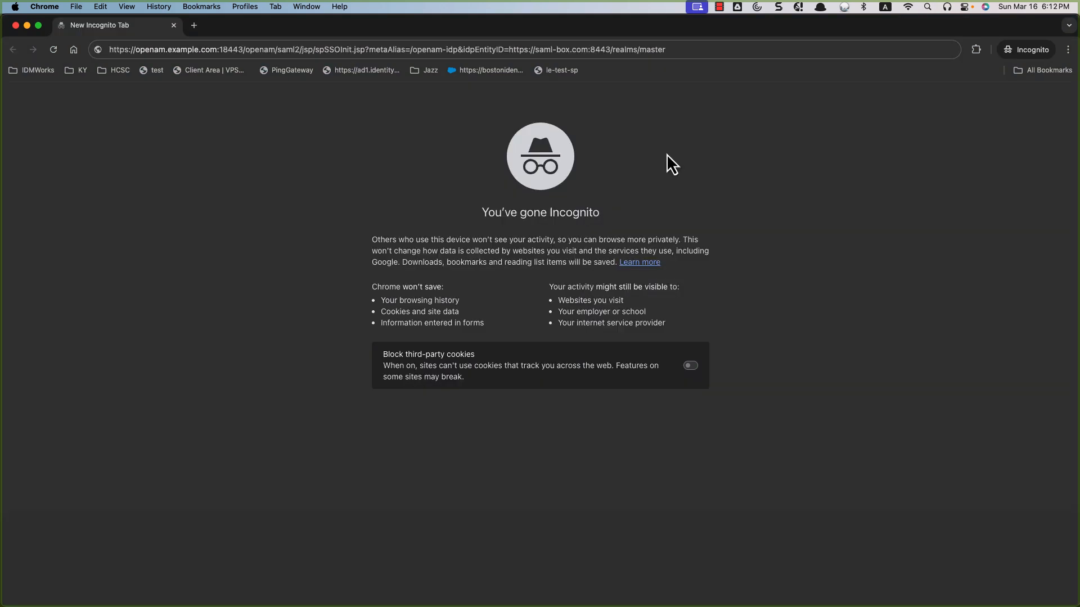
pyautogui.click(977, 49)
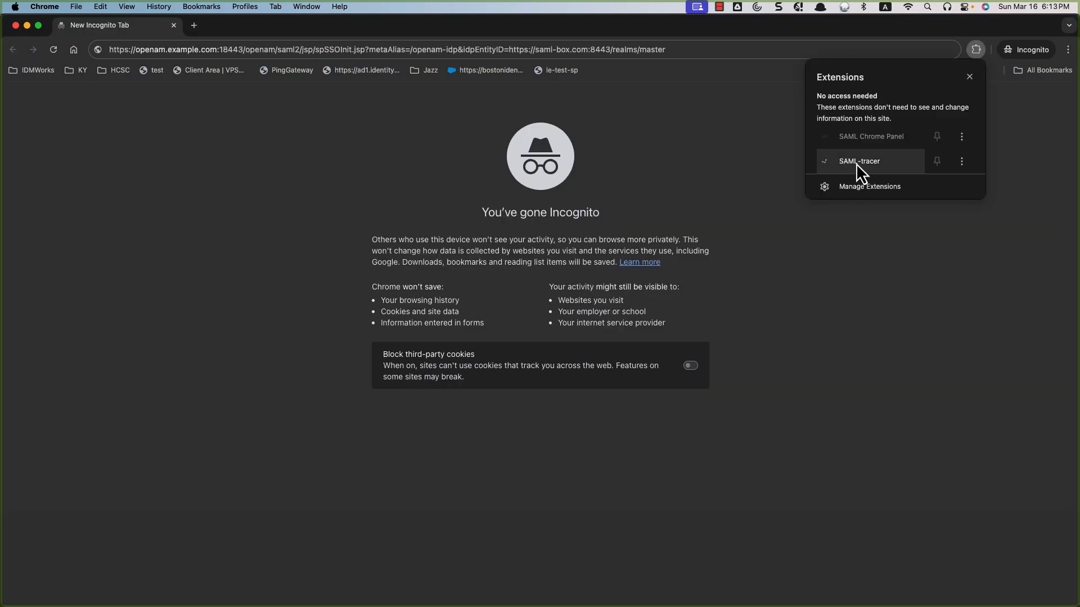
pyautogui.click(856, 162)
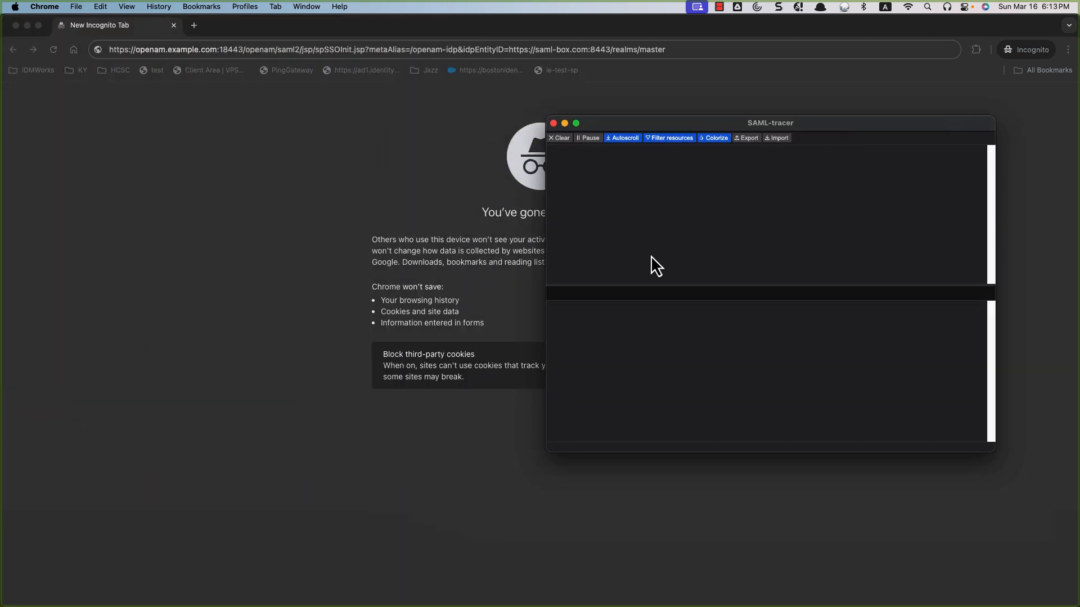
pyautogui.click(685, 54)
pyautogui.press('Return')
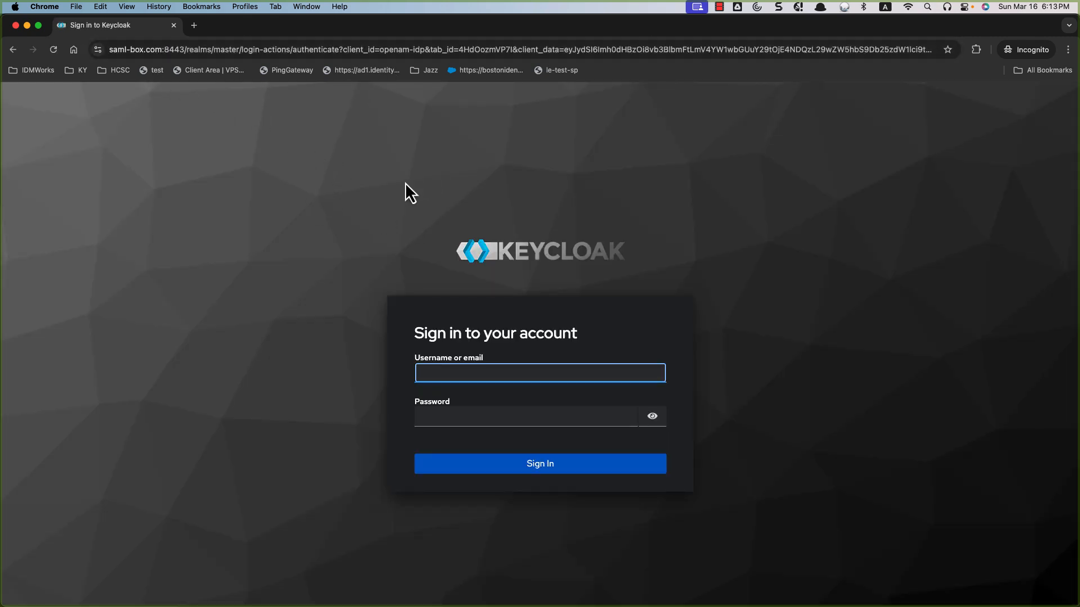
pyautogui.press('super+grave')
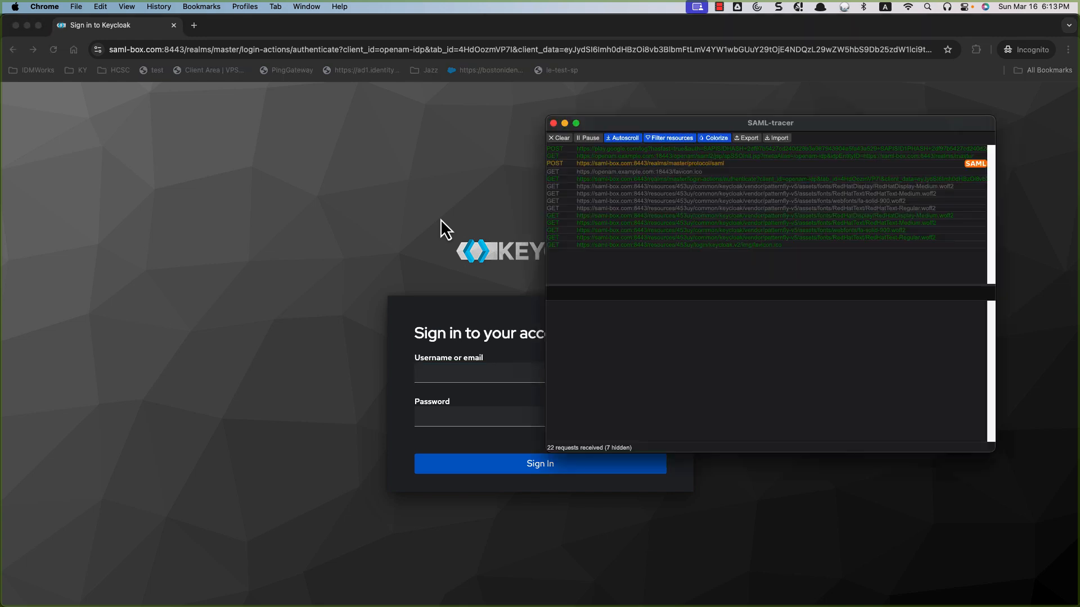
pyautogui.moveTo(804, 110); pyautogui.dragTo(464, 96)
pyautogui.doubleClick(467, 96)
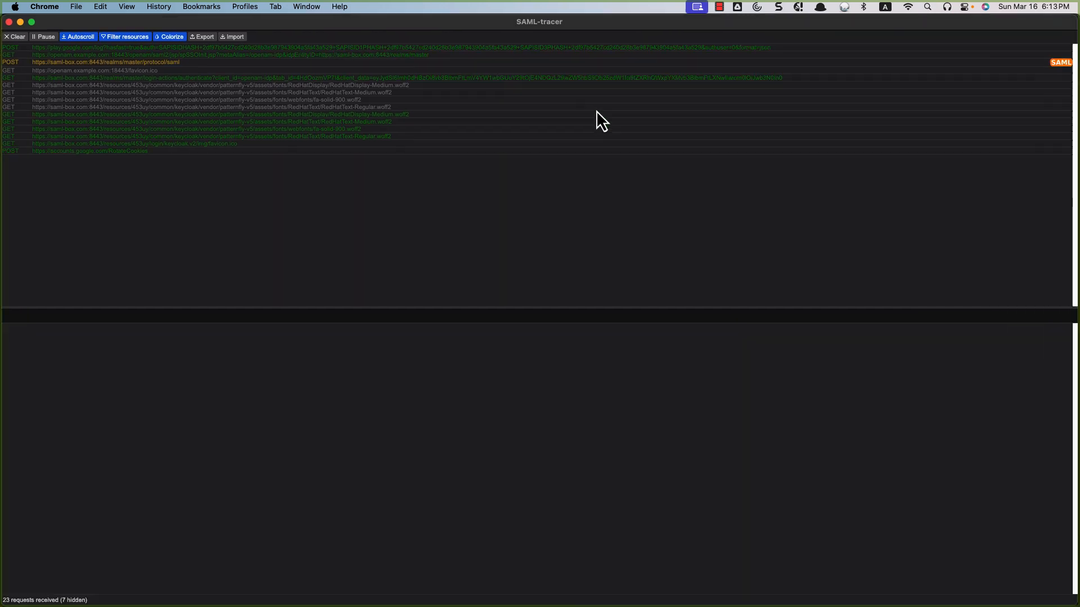
pyautogui.press('super+equal')
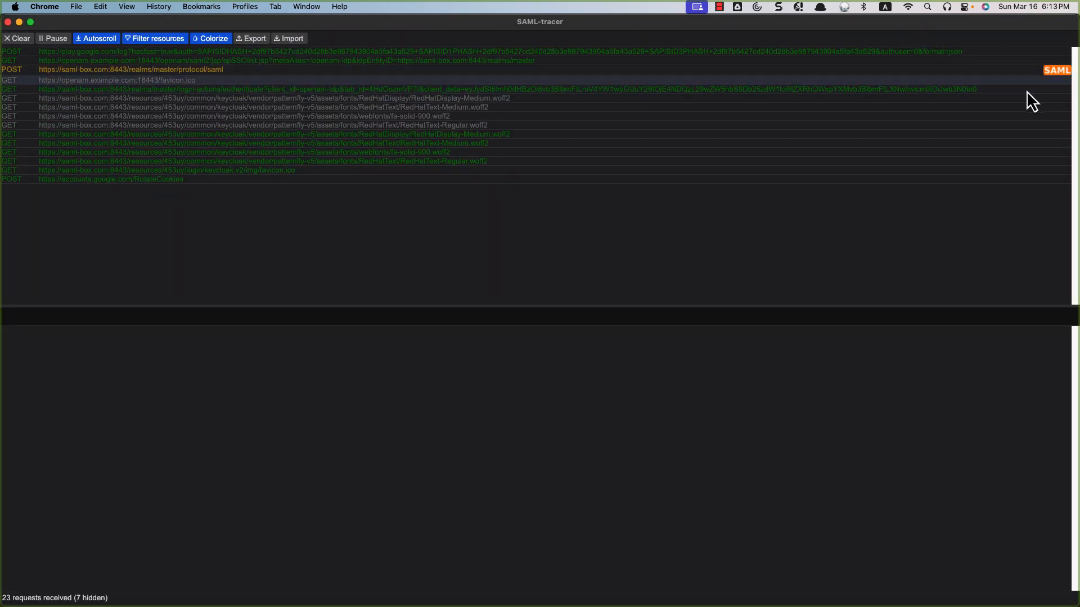
pyautogui.click(191, 72)
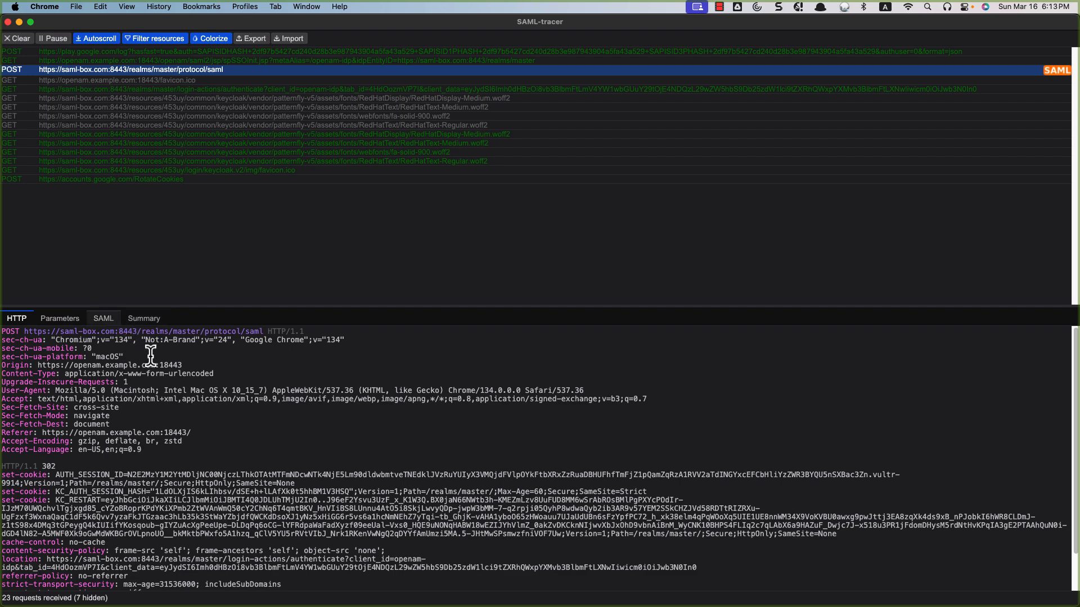
pyautogui.click(103, 319)
pyautogui.scroll(-5, 299, 506)
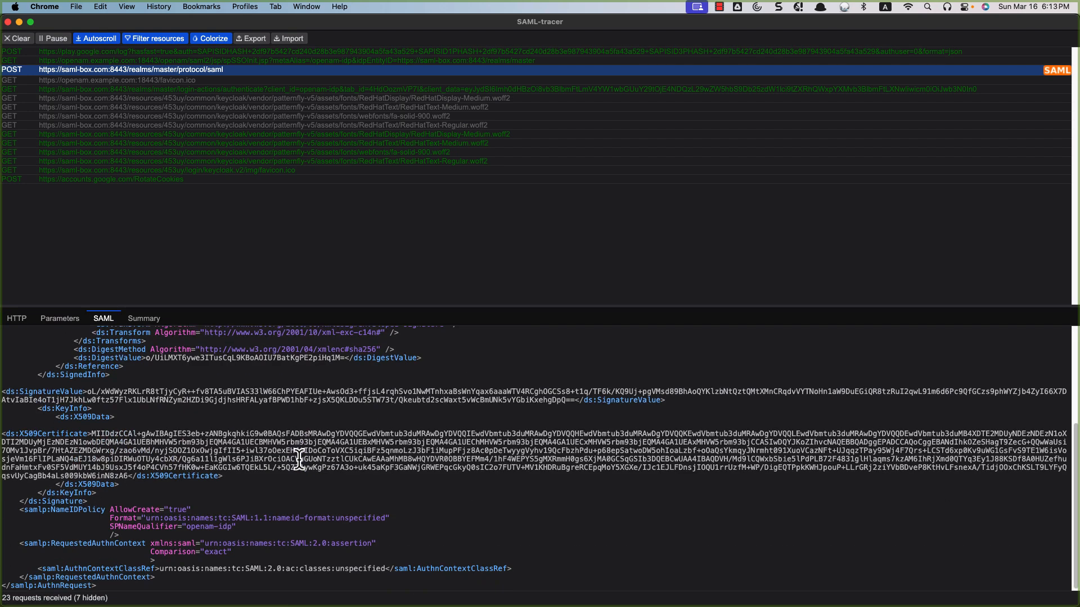
pyautogui.scroll(5, 298, 458)
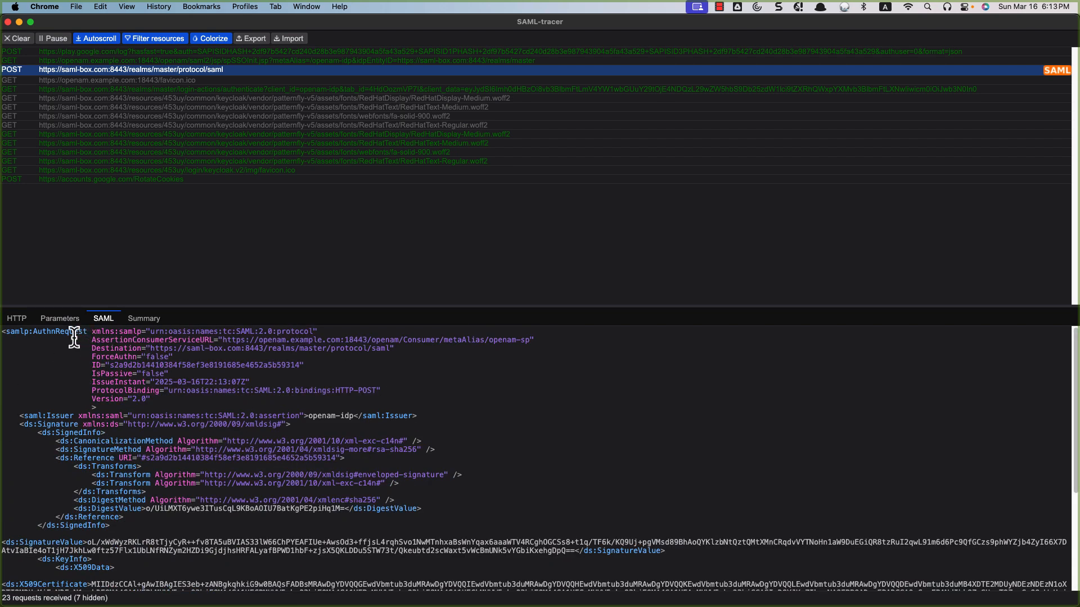
# Examine the AuthnRequest, including its issuer, signature, NameIDPolicy and RequestedAuthnContext.
pyautogui.doubleClick(73, 333)
pyautogui.moveTo(308, 416); pyautogui.dragTo(353, 416)
pyautogui.click(332, 417)
pyautogui.doubleClick(345, 417)
pyautogui.moveTo(309, 417); pyautogui.dragTo(353, 417)
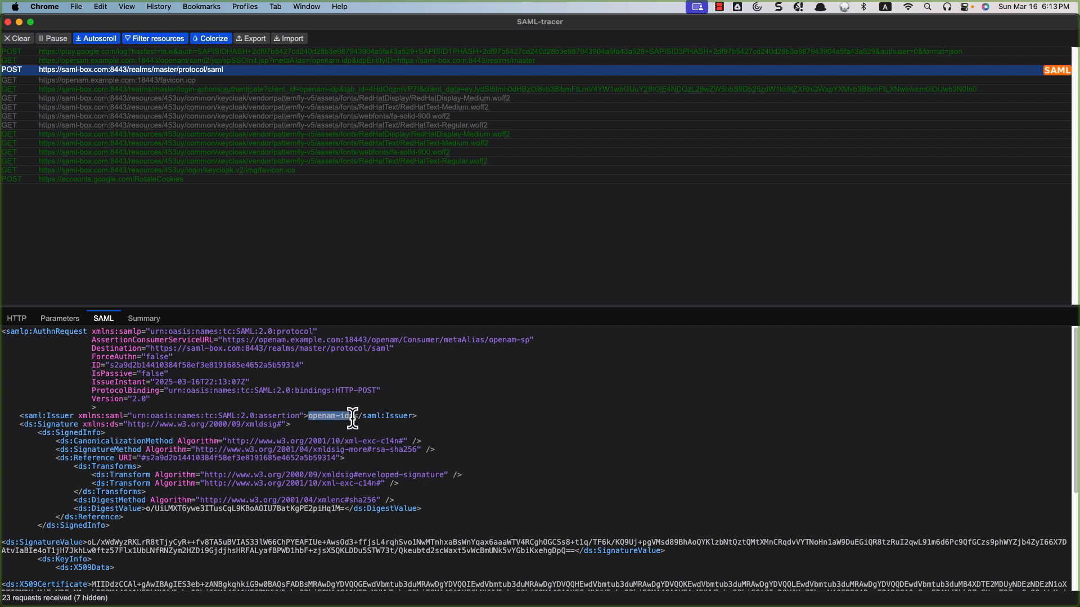
pyautogui.doubleClick(57, 332)
pyautogui.scroll(-1, 225, 408)
pyautogui.scroll(-3, 225, 404)
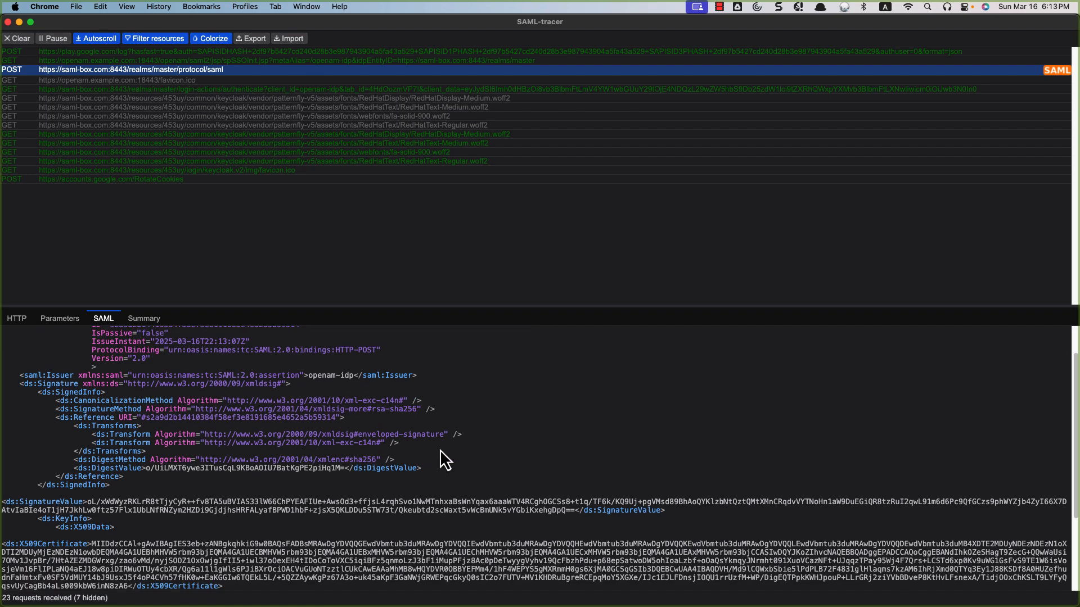
pyautogui.scroll(-5, 440, 448)
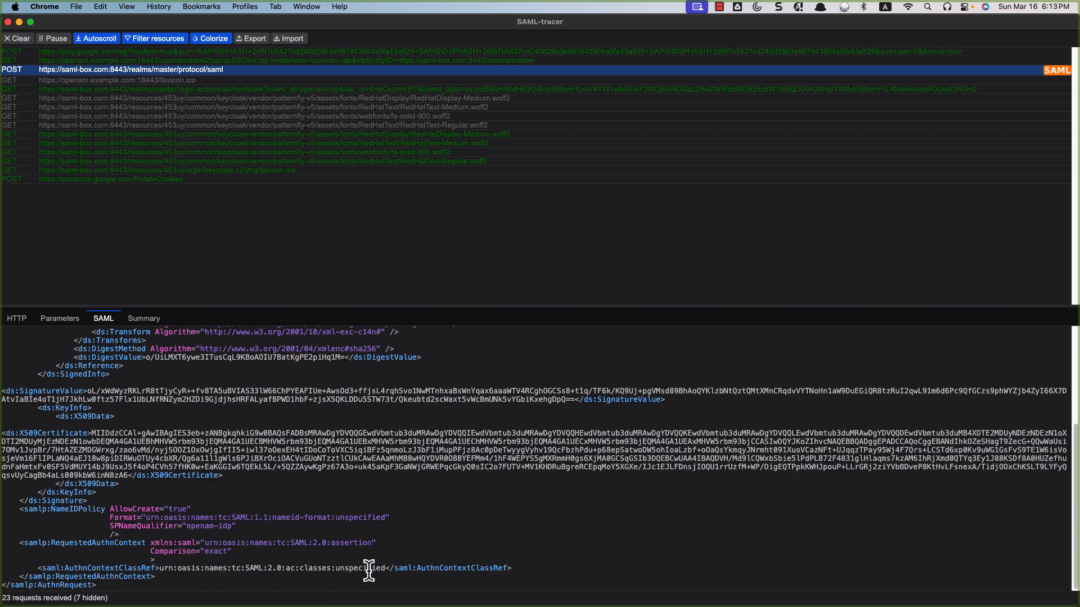
# Return to the incognito Keycloak sign-in page, sign in as test-user1 with the account password, and check the single sign-on result.
pyautogui.press('super+grave')
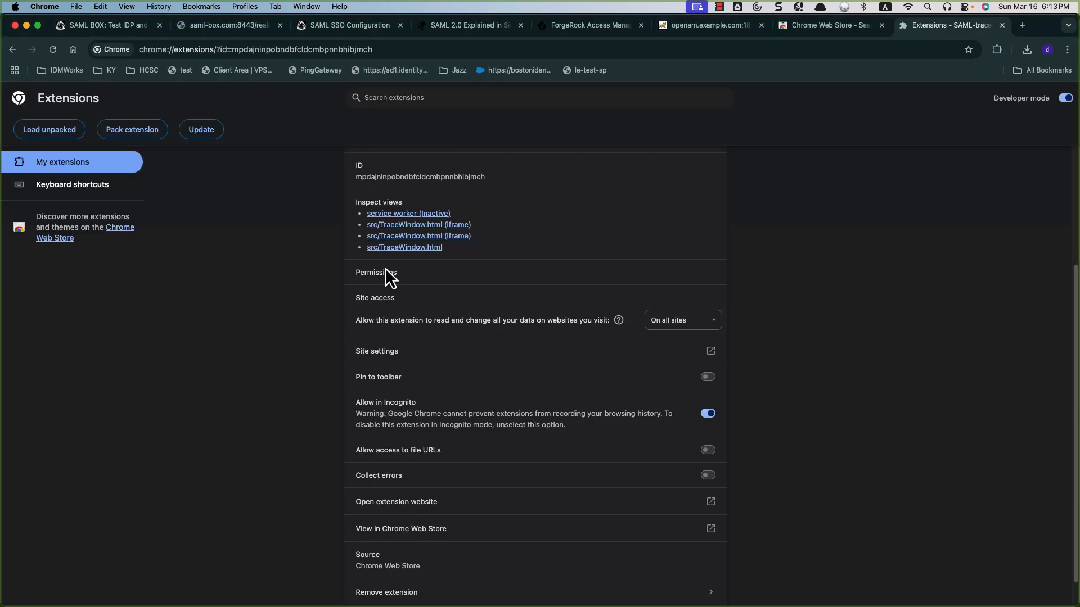
pyautogui.click(583, 27)
pyautogui.press('super+grave')
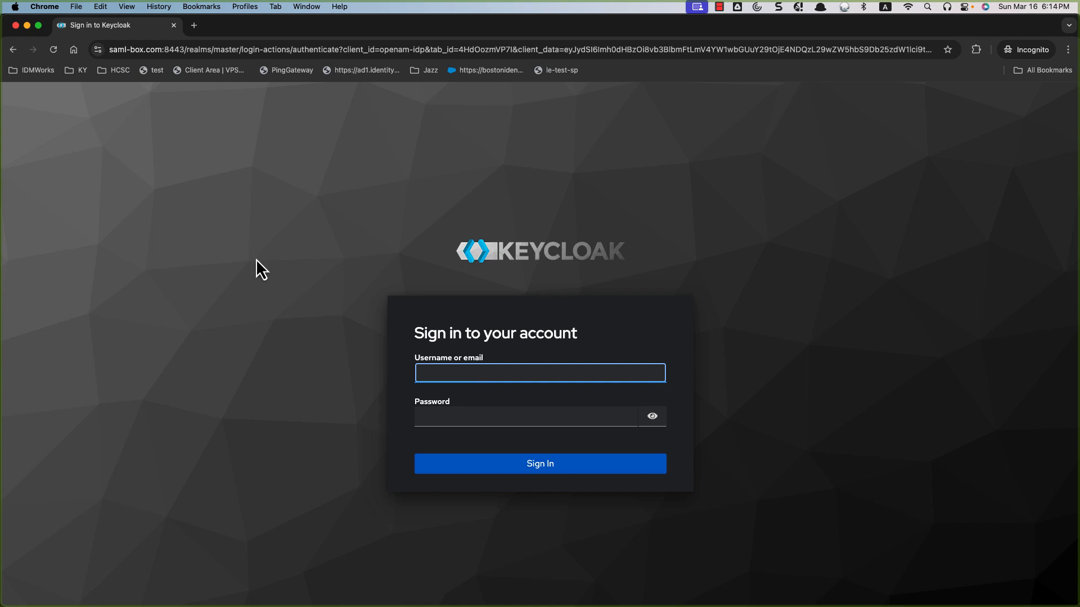
pyautogui.write('test-user1')
pyautogui.press('Tab')
pyautogui.write('••')
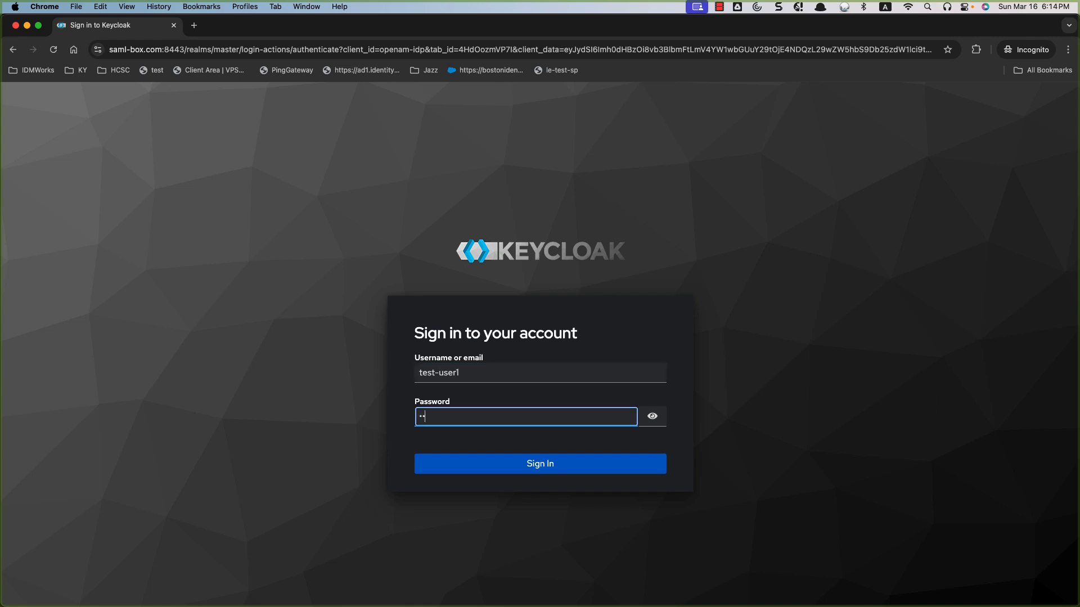
pyautogui.write('••••••••••')
pyautogui.click(471, 461)
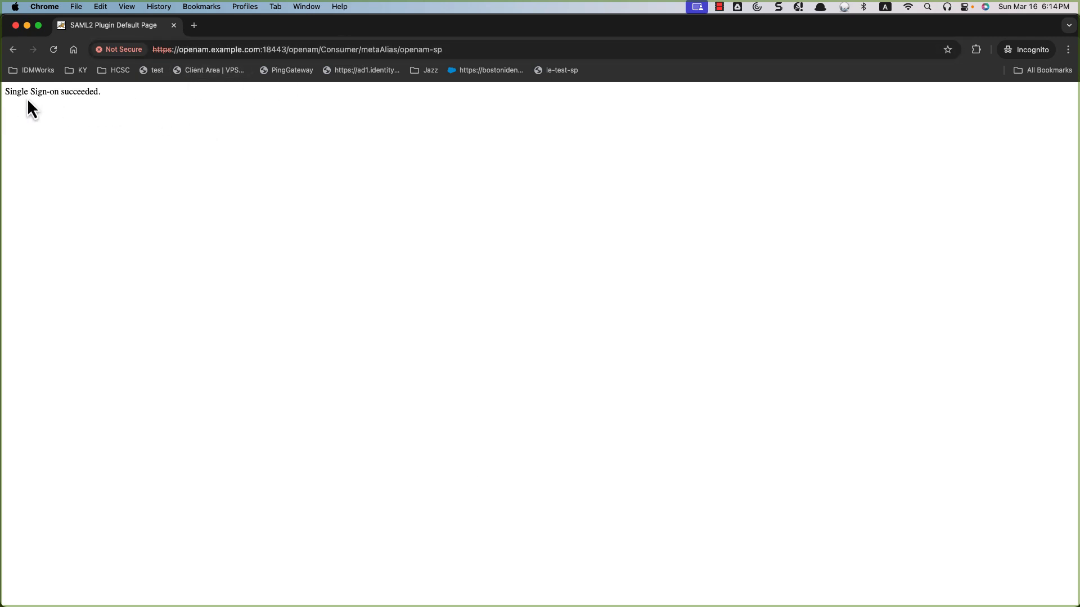
pyautogui.moveTo(24, 95); pyautogui.dragTo(116, 132)
pyautogui.click(118, 132)
pyautogui.press('super+grave')
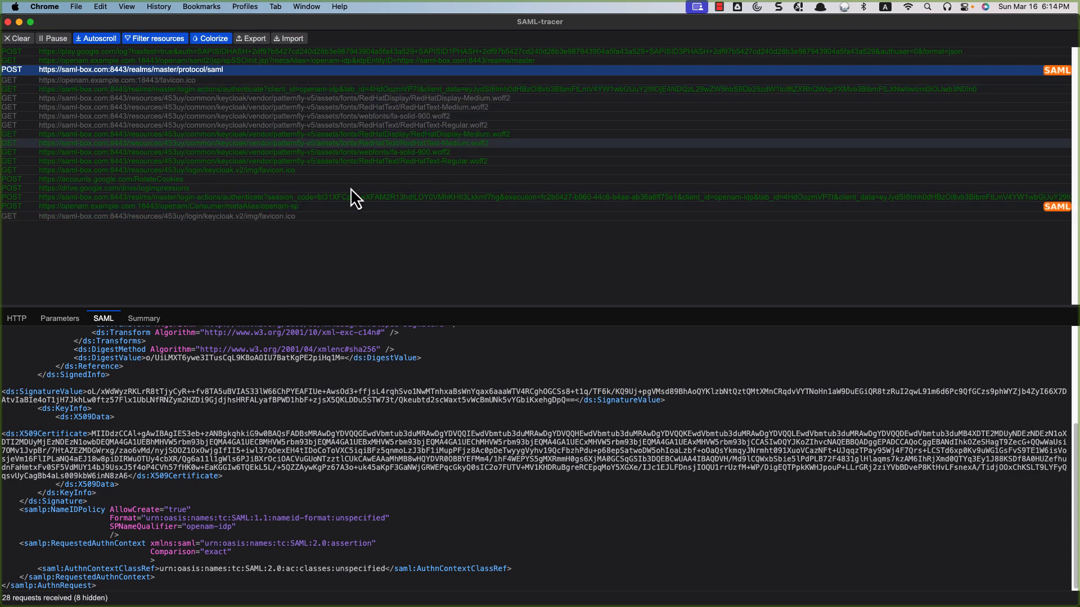
pyautogui.click(843, 207)
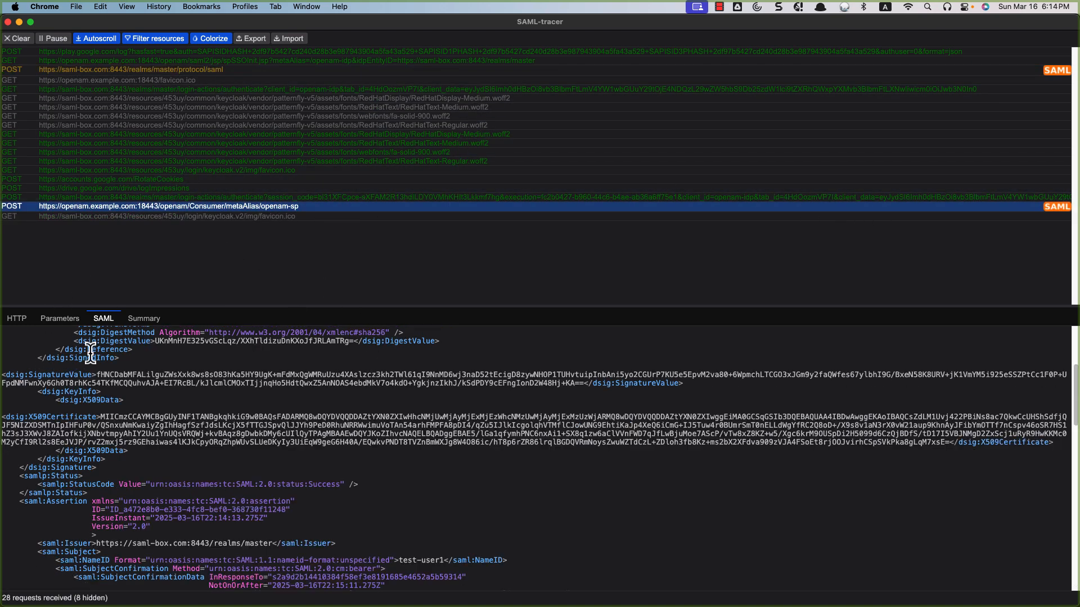
pyautogui.scroll(3, 258, 463)
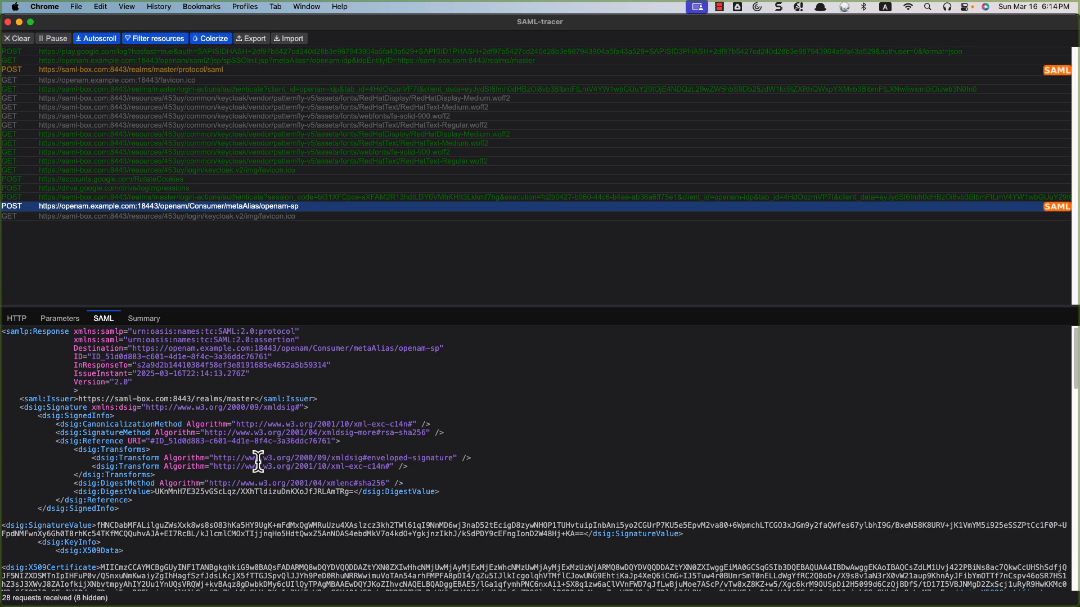
pyautogui.scroll(-2, 258, 460)
pyautogui.scroll(2, 258, 460)
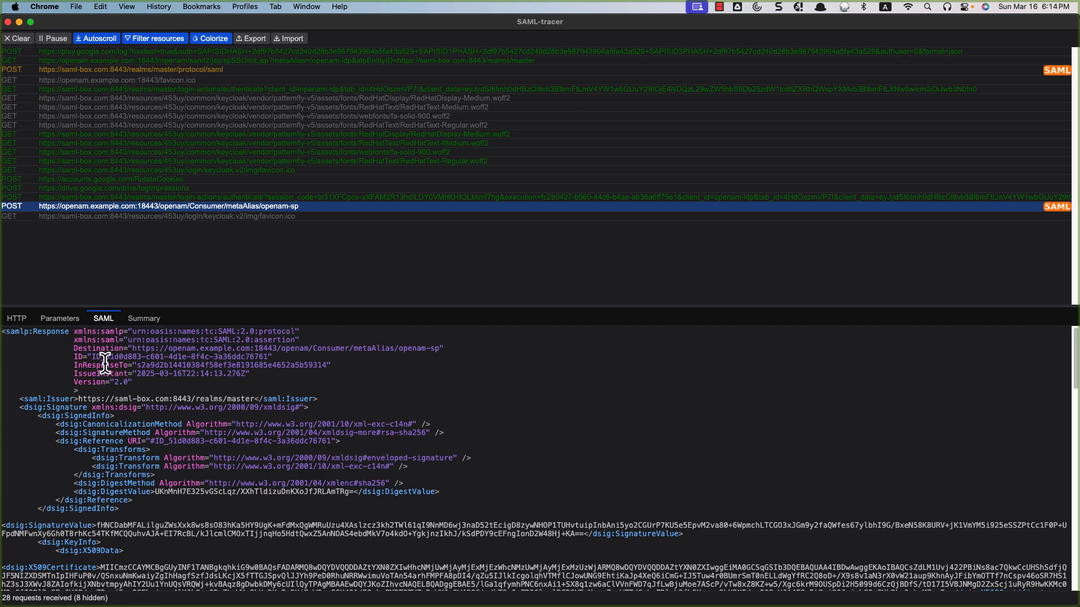
pyautogui.doubleClick(59, 332)
pyautogui.moveTo(78, 399); pyautogui.dragTo(154, 400)
pyautogui.click(214, 399)
pyautogui.moveTo(79, 400); pyautogui.dragTo(256, 401)
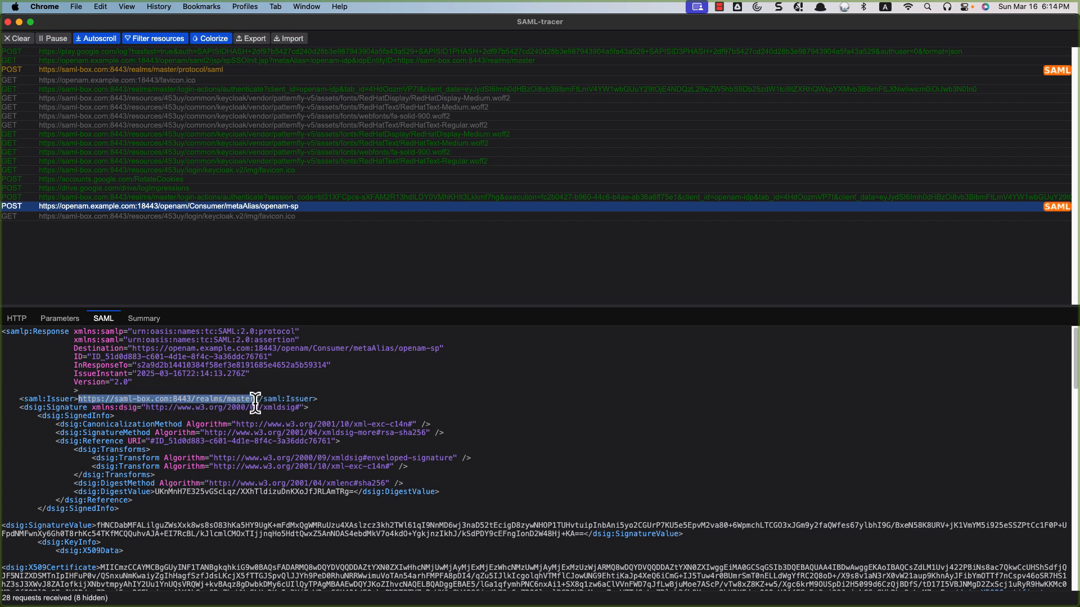
pyautogui.moveTo(164, 399); pyautogui.dragTo(133, 398)
pyautogui.click(251, 402)
# Review the assertion's subject, conditions, authentication statement and user attributes through to the end of the SAML response.
pyautogui.scroll(-15, 449, 413)
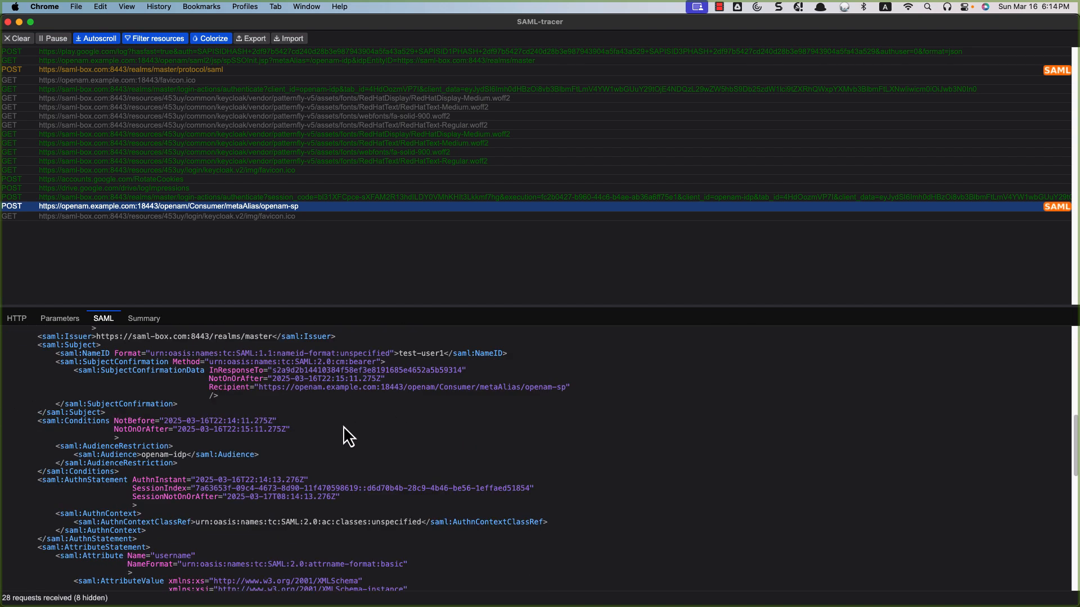
pyautogui.scroll(-3, 343, 431)
pyautogui.scroll(-15, 143, 467)
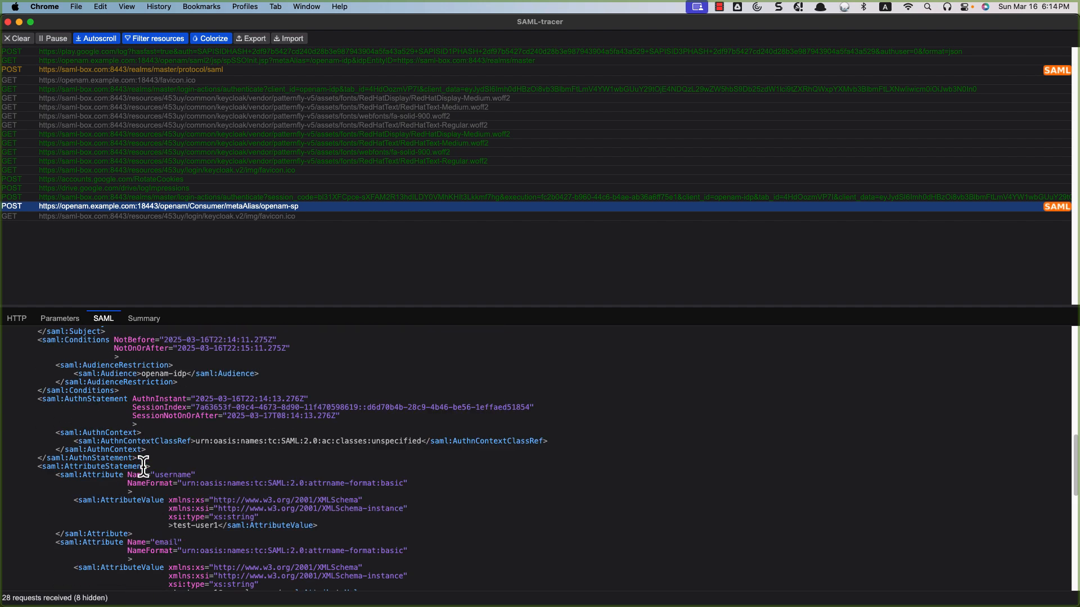
pyautogui.scroll(2, 143, 467)
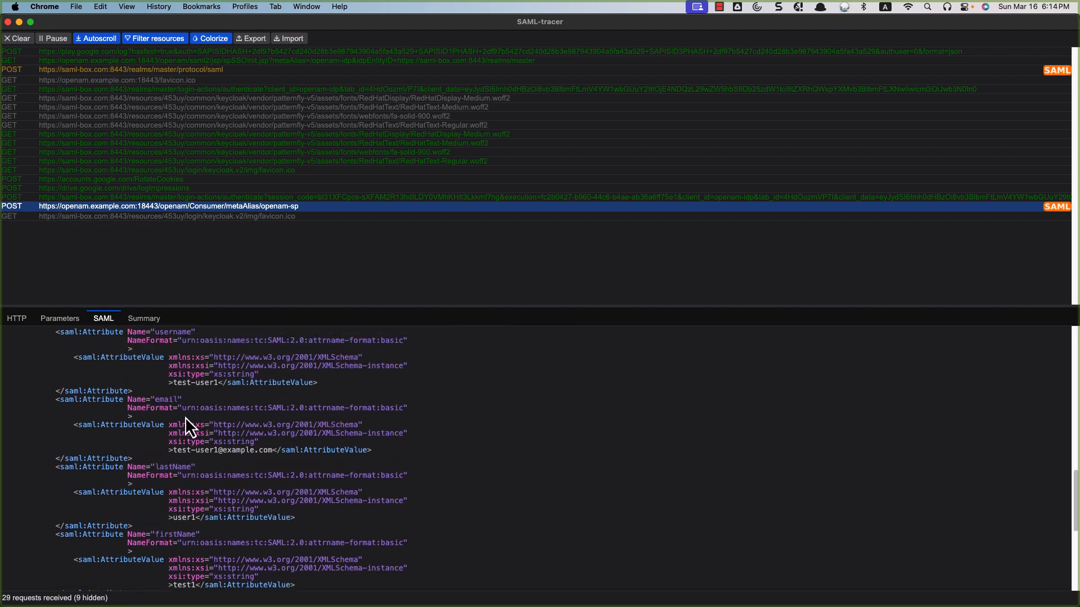
pyautogui.scroll(2, 145, 414)
pyautogui.scroll(1, 176, 394)
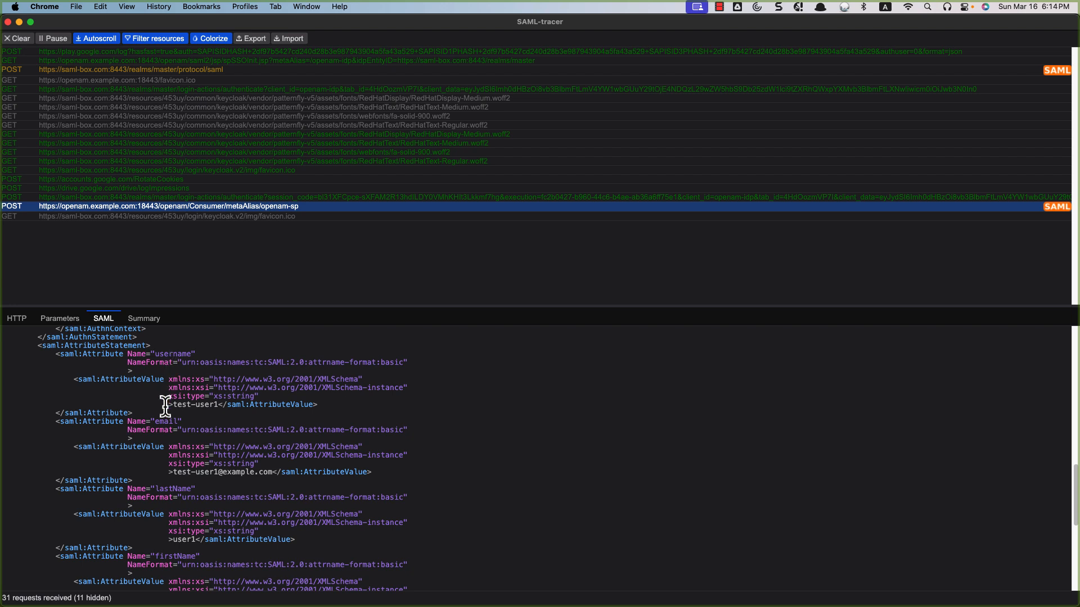
pyautogui.scroll(-10, 367, 448)
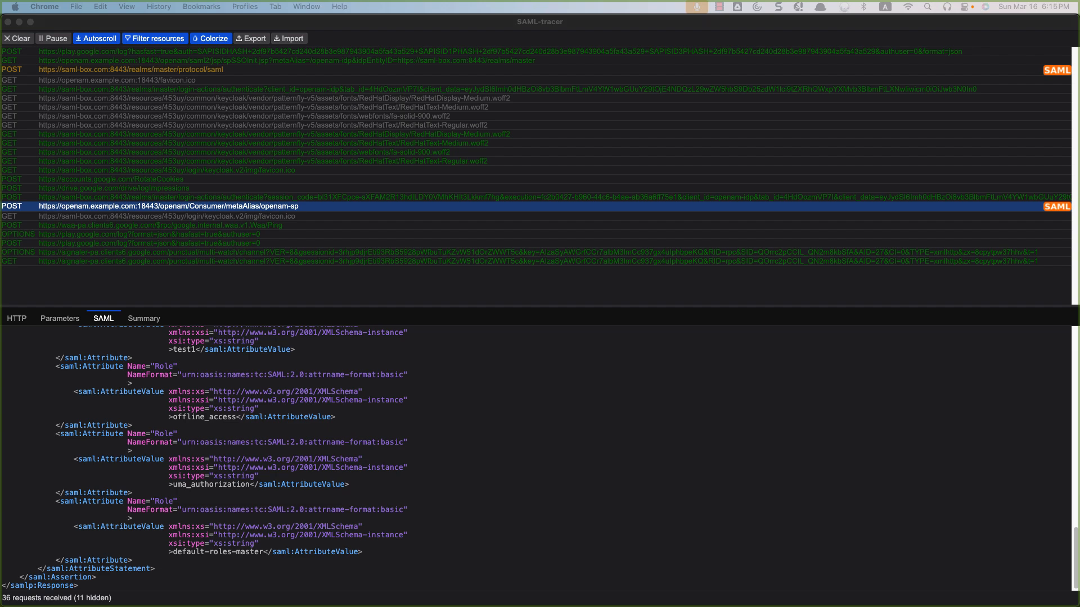
pyautogui.press('super+grave')
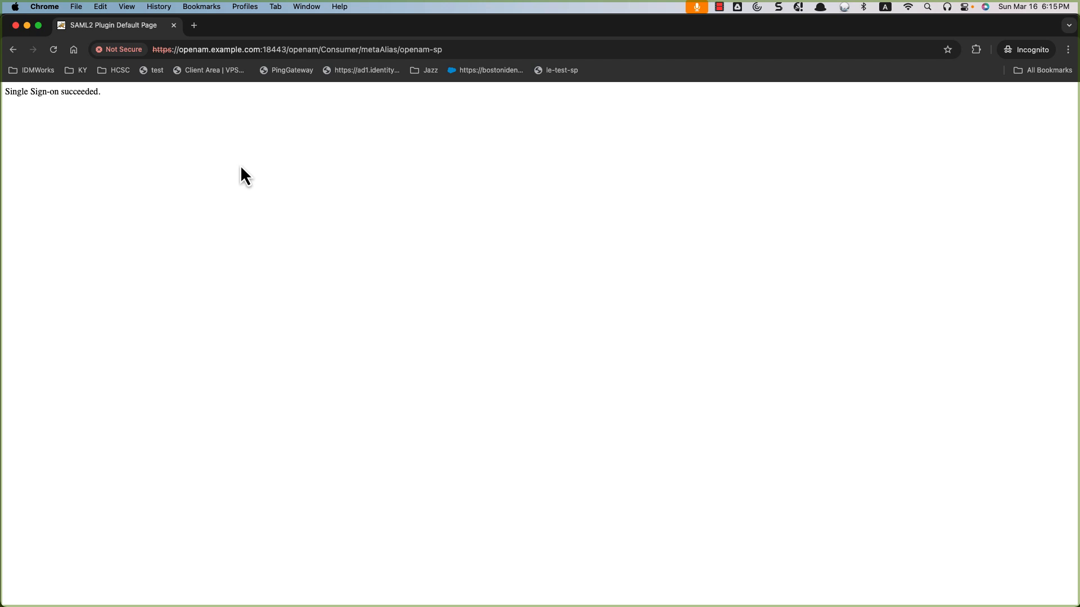
pyautogui.press('super+grave')
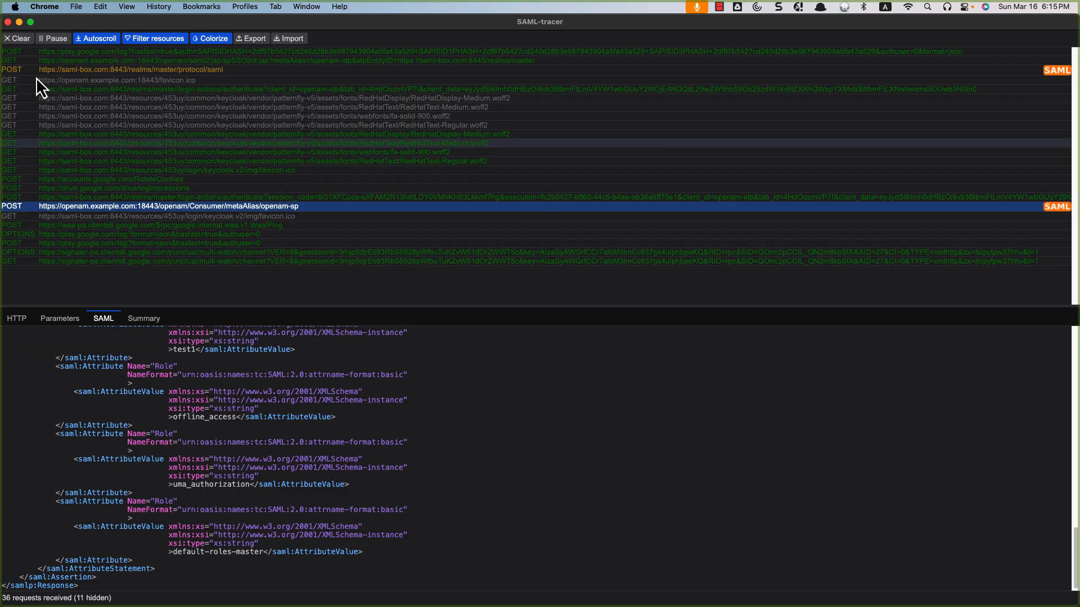
pyautogui.click(26, 44)
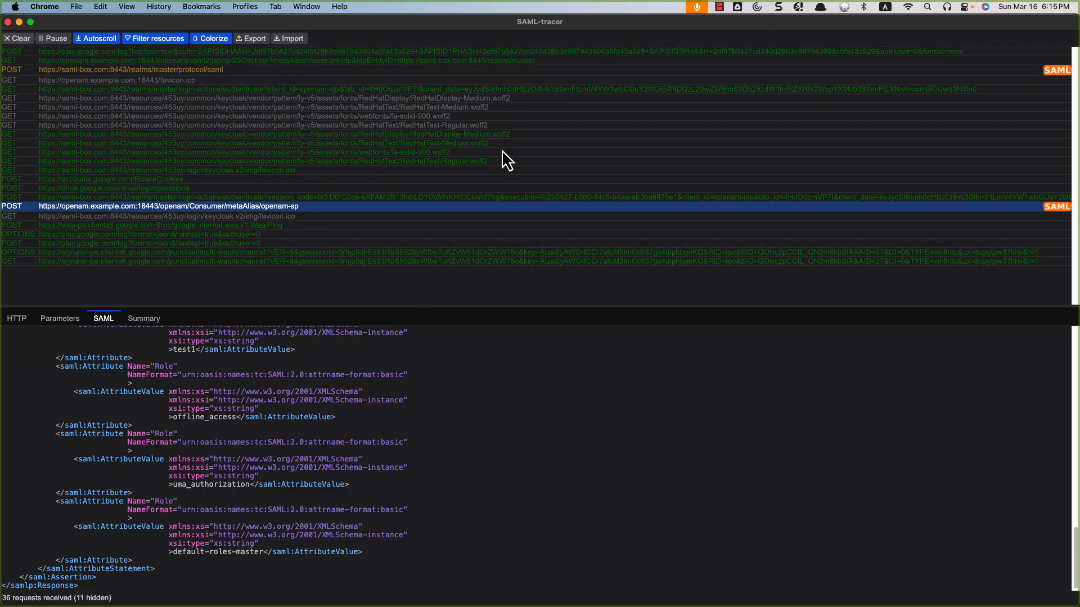
# Copy the SAML SSO Configuration page's address, saml-box.com/sso-config?spEntityId=openam-idp, from the regular browser and load it in a new incognito window.
pyautogui.press('super+grave')
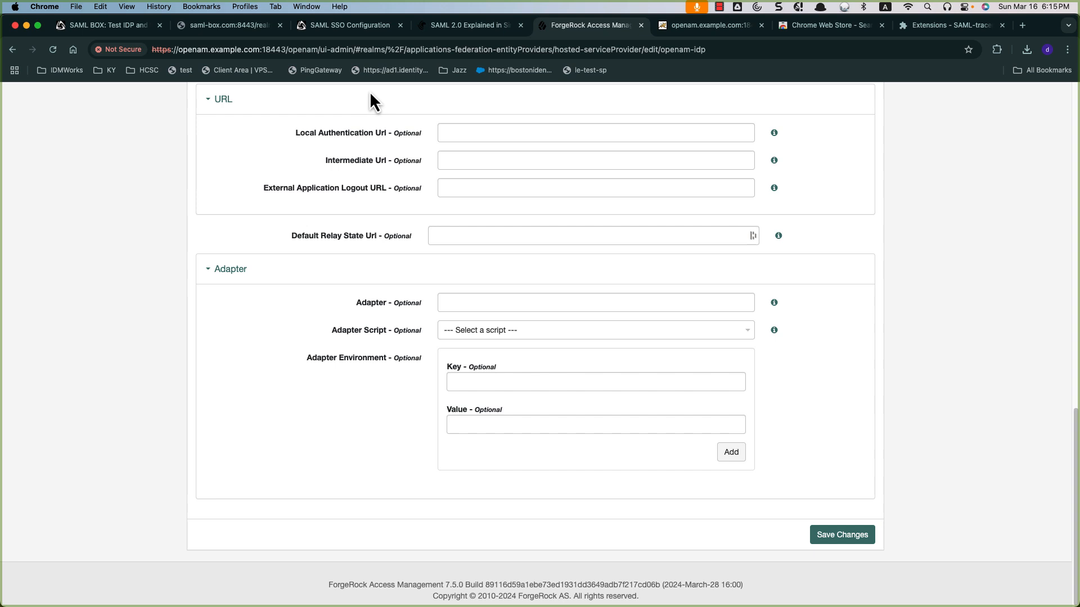
pyautogui.click(223, 26)
pyautogui.click(296, 23)
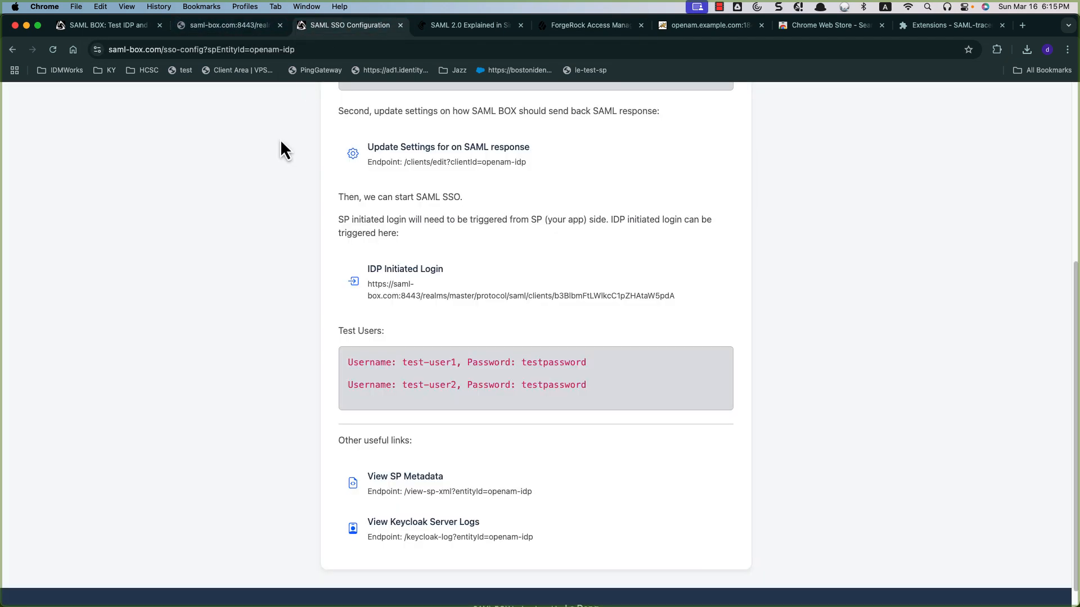
pyautogui.click(304, 49)
pyautogui.press('super+c')
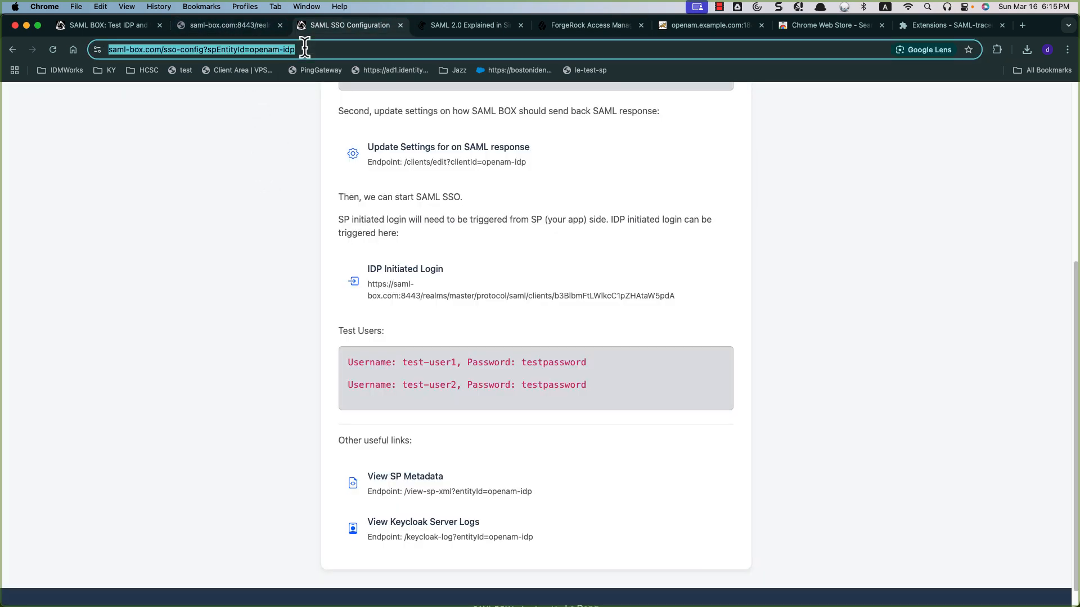
pyautogui.press('super+shift+n')
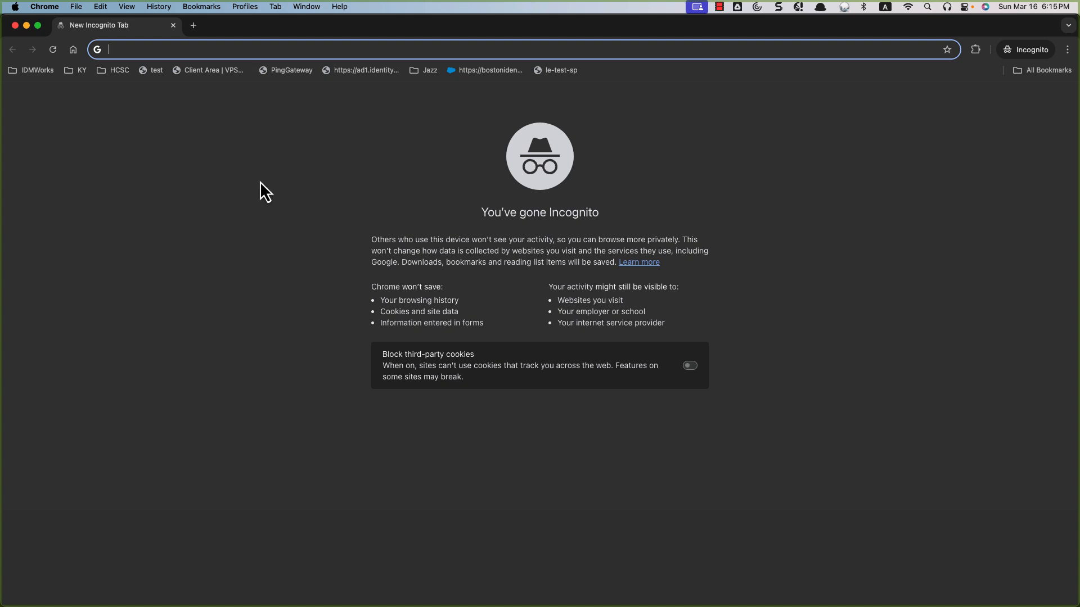
pyautogui.press('super+v')
pyautogui.press('Return')
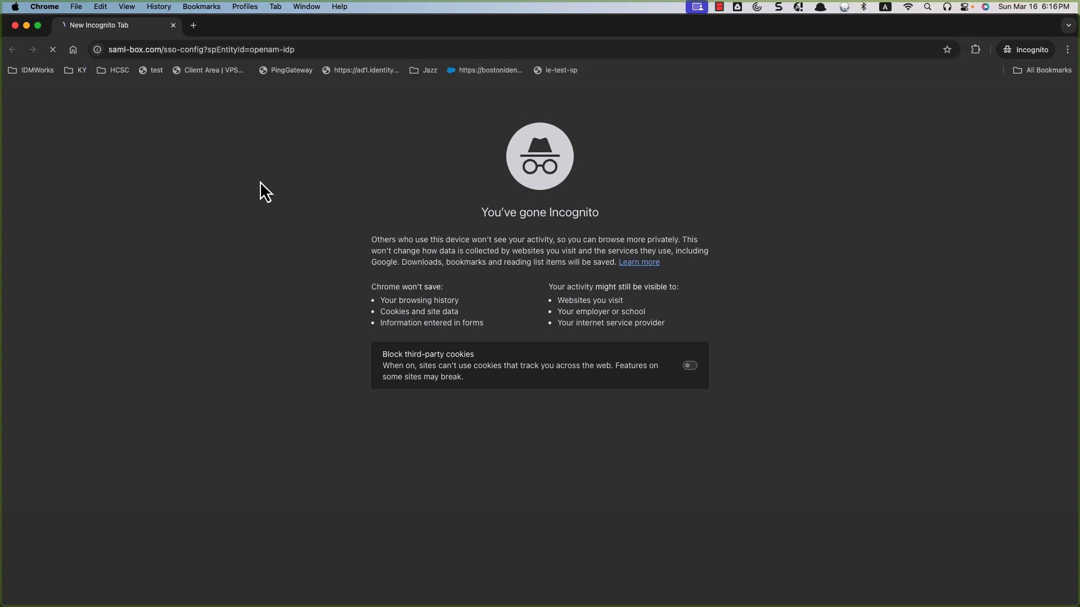
# Start the IDP Initiated Login from the SAML SSO configuration page for openam-idp.
pyautogui.scroll(-5, 238, 265)
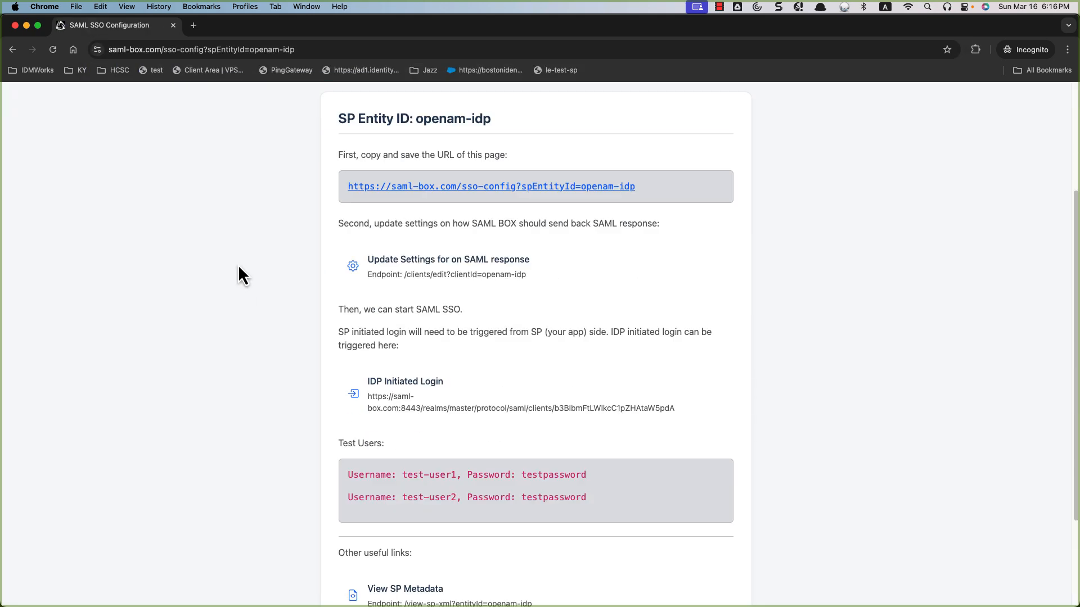
pyautogui.scroll(2, 238, 264)
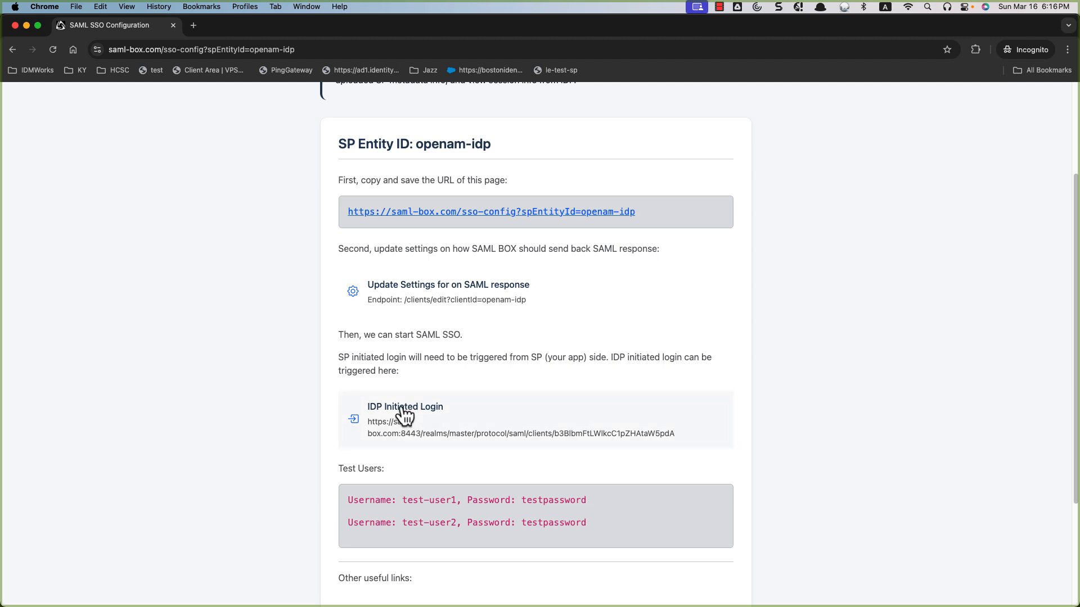
pyautogui.scroll(-1, 303, 428)
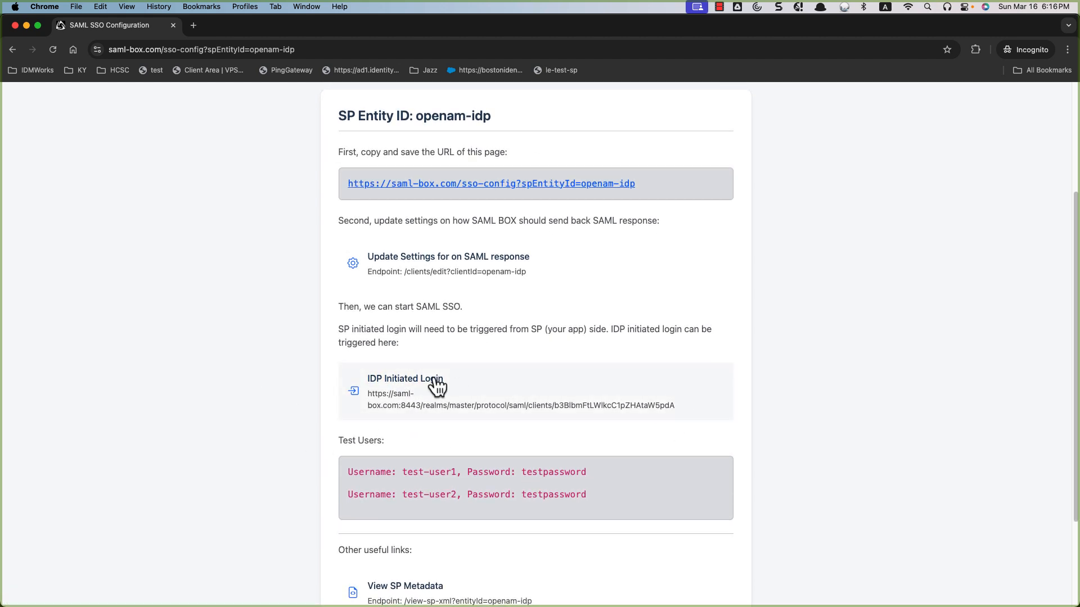
pyautogui.click(374, 380)
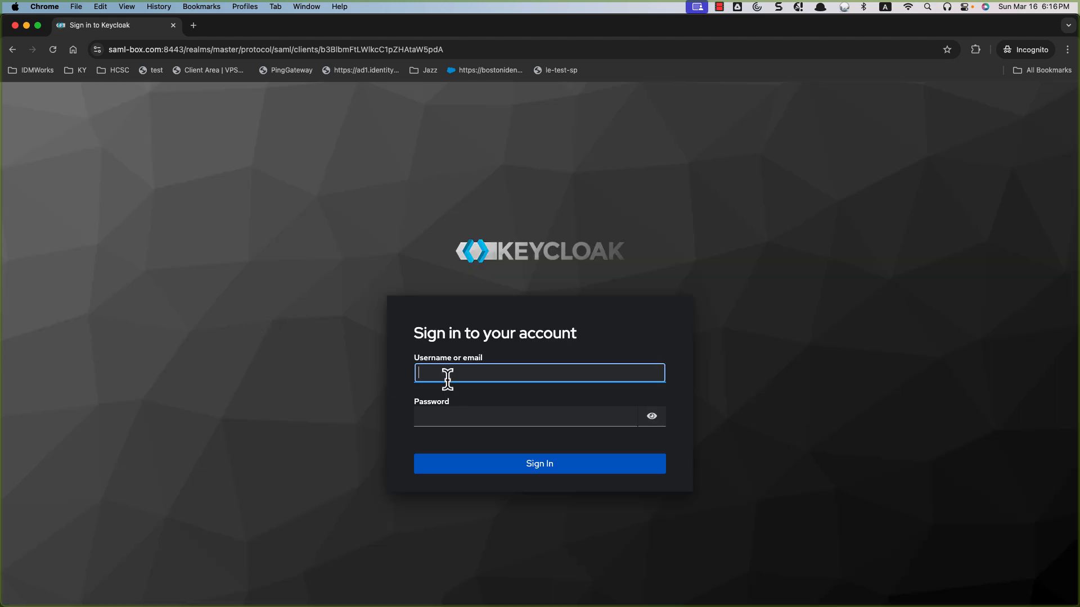
# Sign in to Keycloak as test-user1 with the account password.
pyautogui.write('test-')
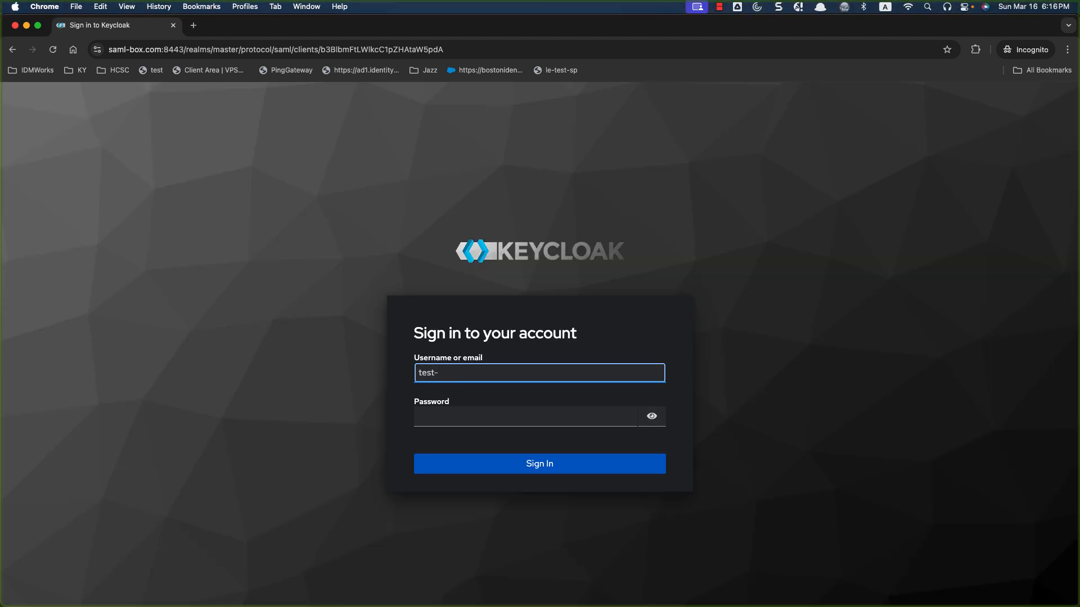
pyautogui.write('user1')
pyautogui.press('Tab')
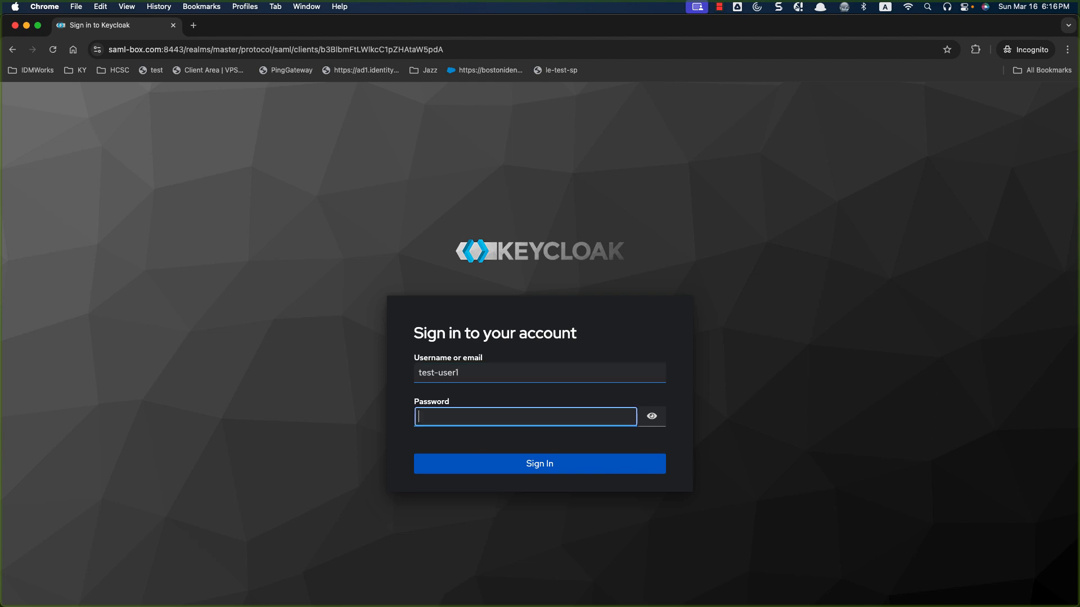
pyautogui.write('**')
pyautogui.press('BackSpace')
pyautogui.press('BackSpace')
pyautogui.write('*******')
pyautogui.press('super+a')
pyautogui.write('************')
pyautogui.click(478, 470)
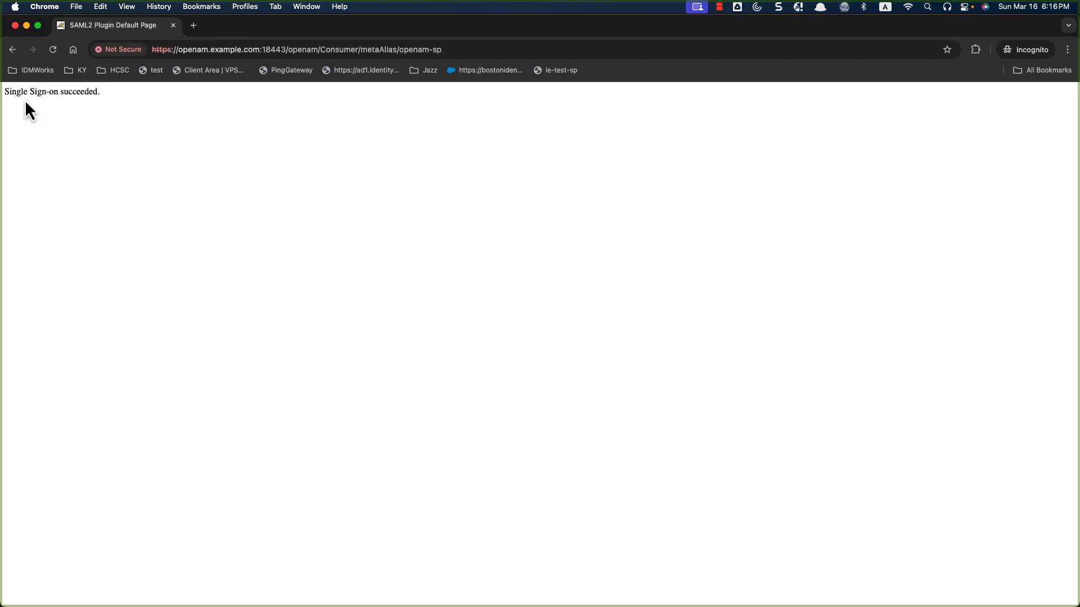
pyautogui.press('super+grave')
pyautogui.press('super+grave')
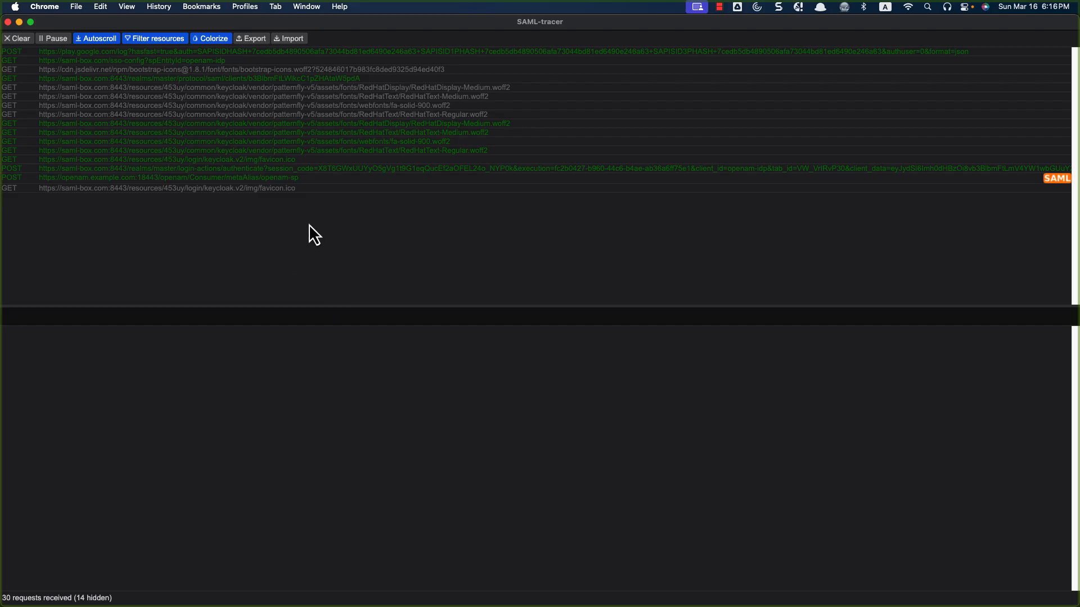
pyautogui.click(987, 179)
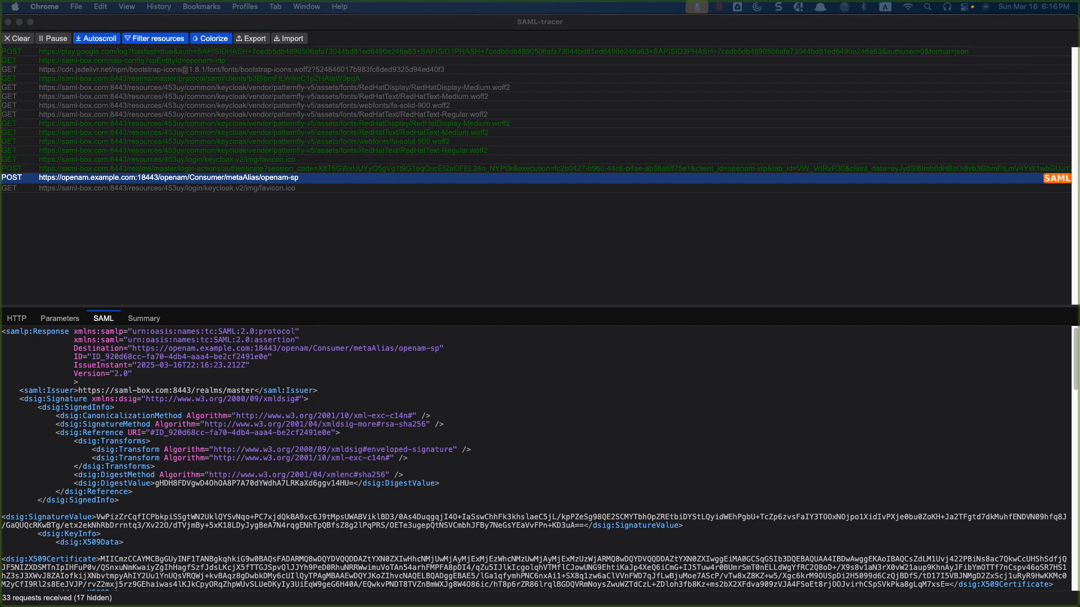
pyautogui.click(285, 247)
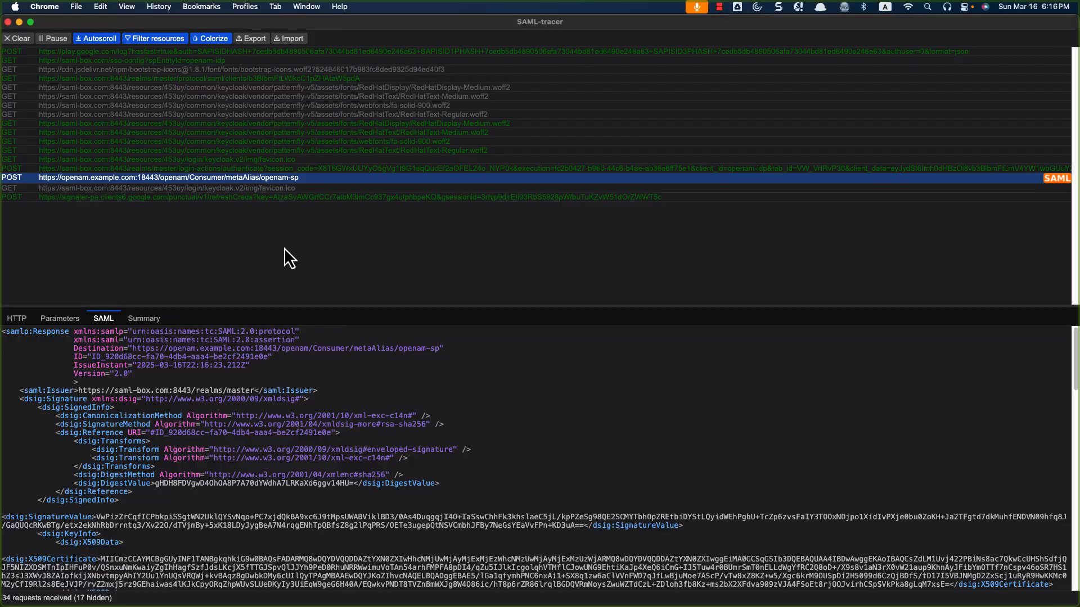
# Return to the regular browser's SSO configuration page, open the Keycloak server logs and look over the recent entries.
pyautogui.press('super+grave')
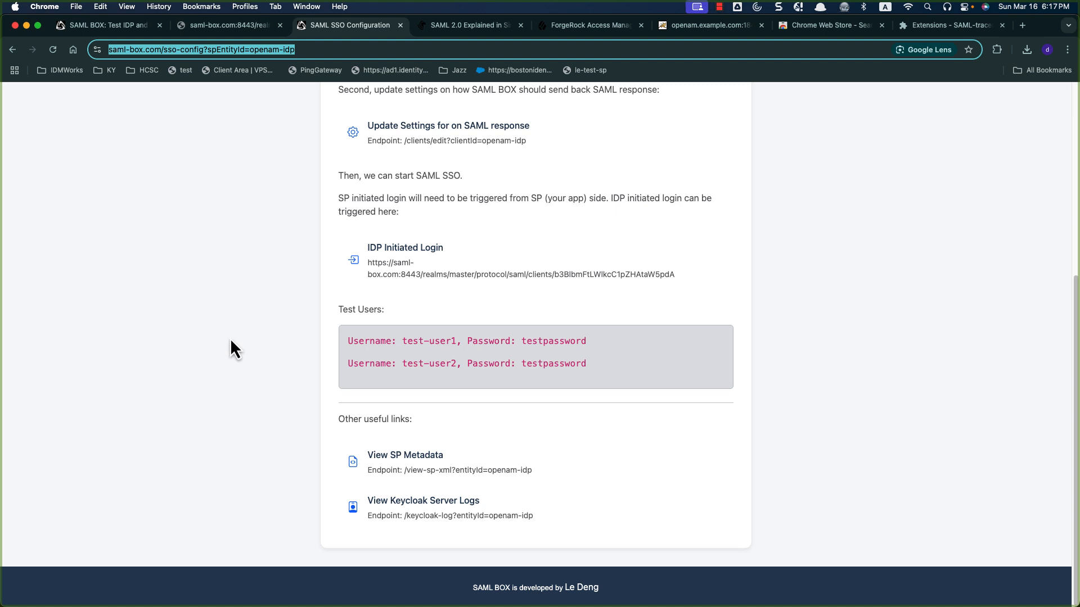
pyautogui.click(415, 504)
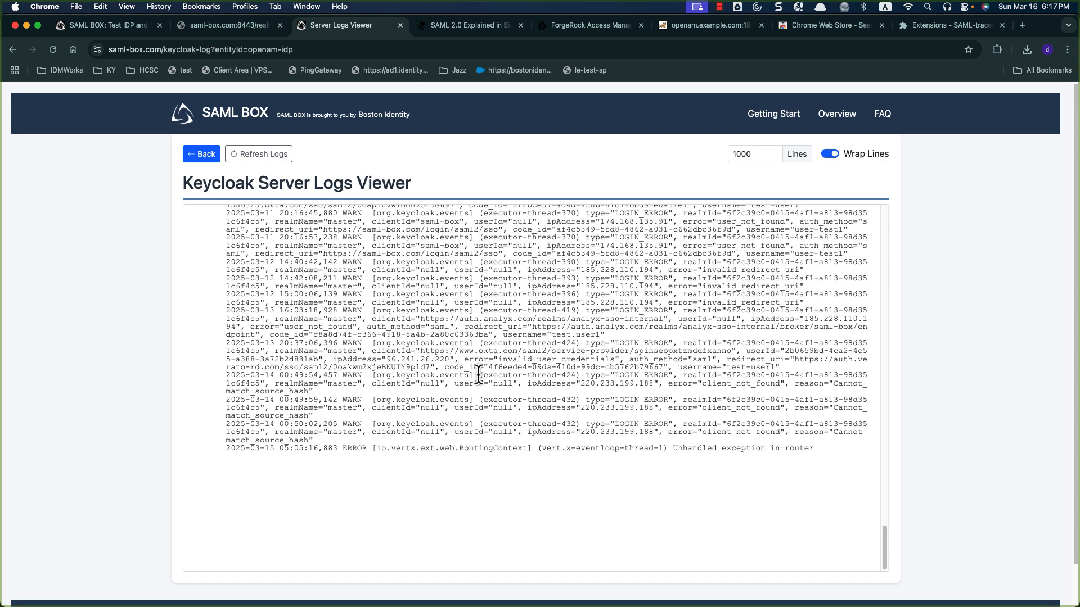
pyautogui.scroll(2, 538, 416)
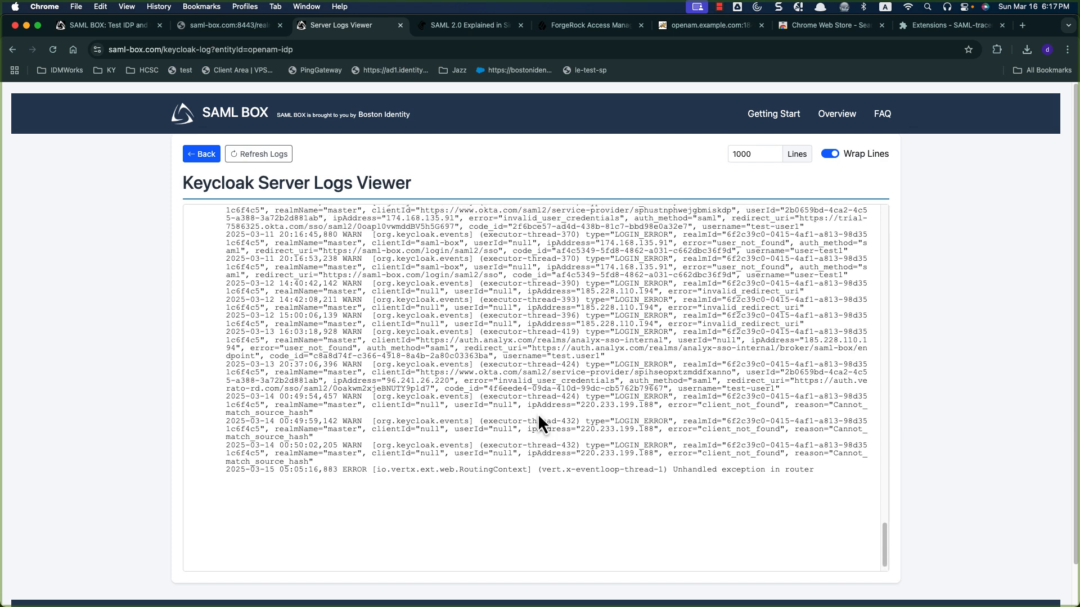
pyautogui.scroll(1, 537, 420)
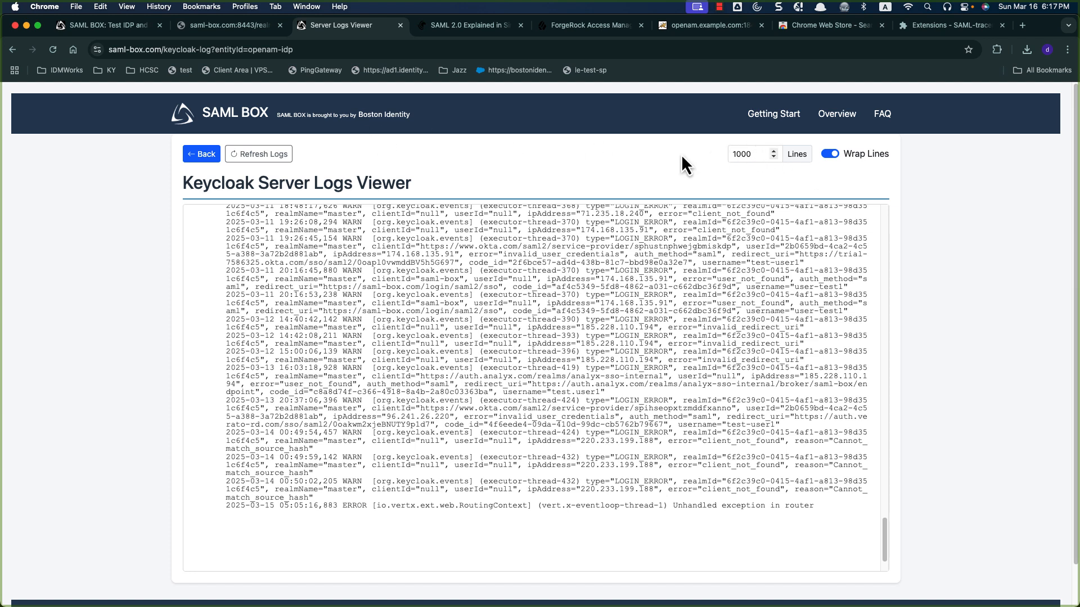
# Set the Keycloak log viewer to show 2000 lines and refresh the logs.
pyautogui.doubleClick(745, 154)
pyautogui.write('2000')
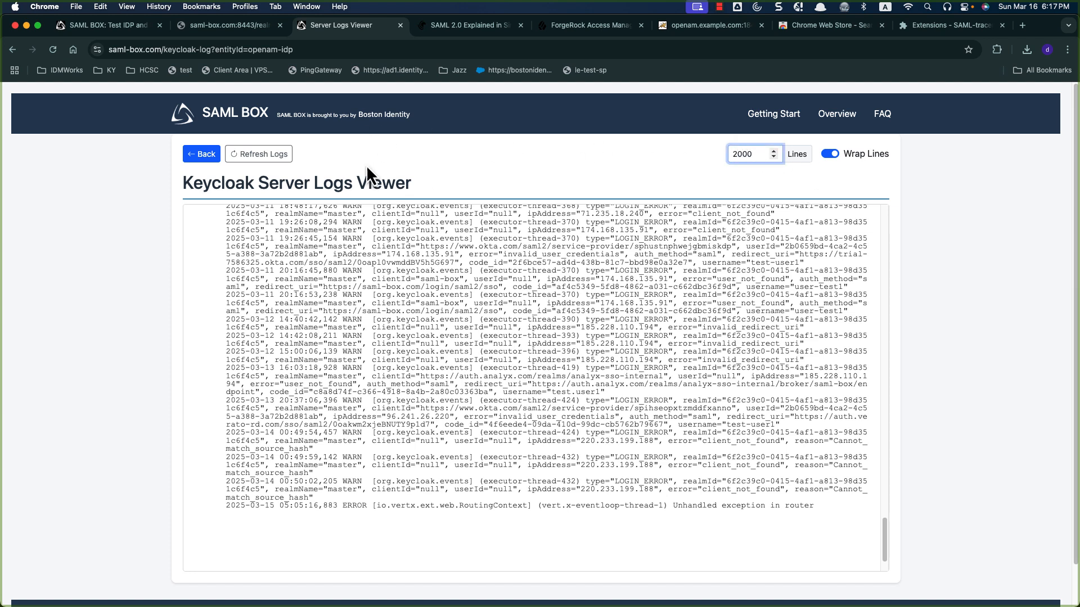
pyautogui.click(256, 155)
pyautogui.scroll(-1, 506, 411)
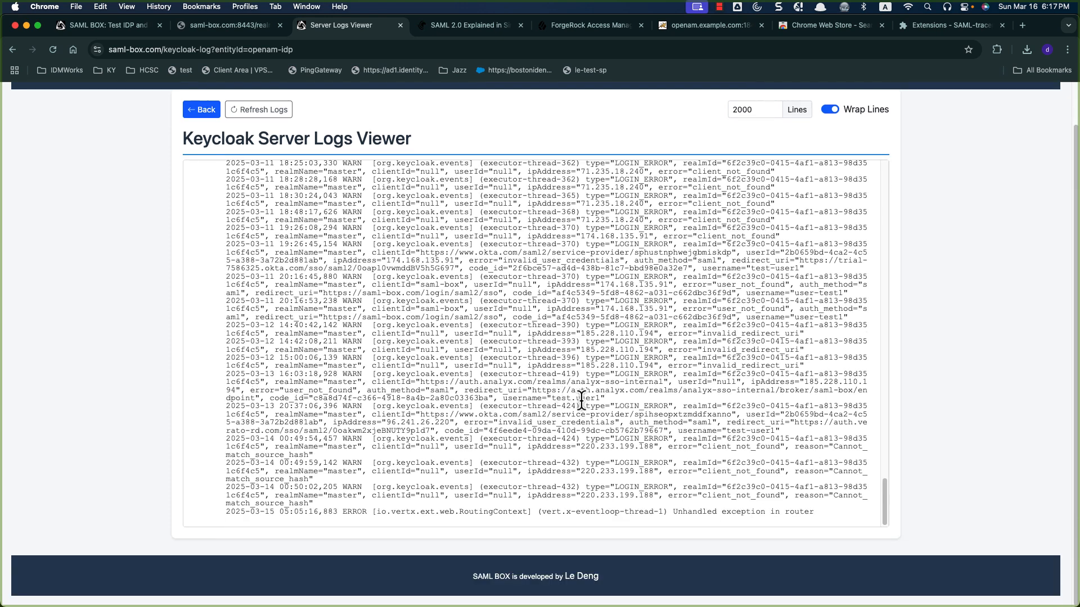
# Check the timestamp of the last Keycloak log entry and review the earlier login error entries.
pyautogui.moveTo(342, 514); pyautogui.dragTo(299, 503)
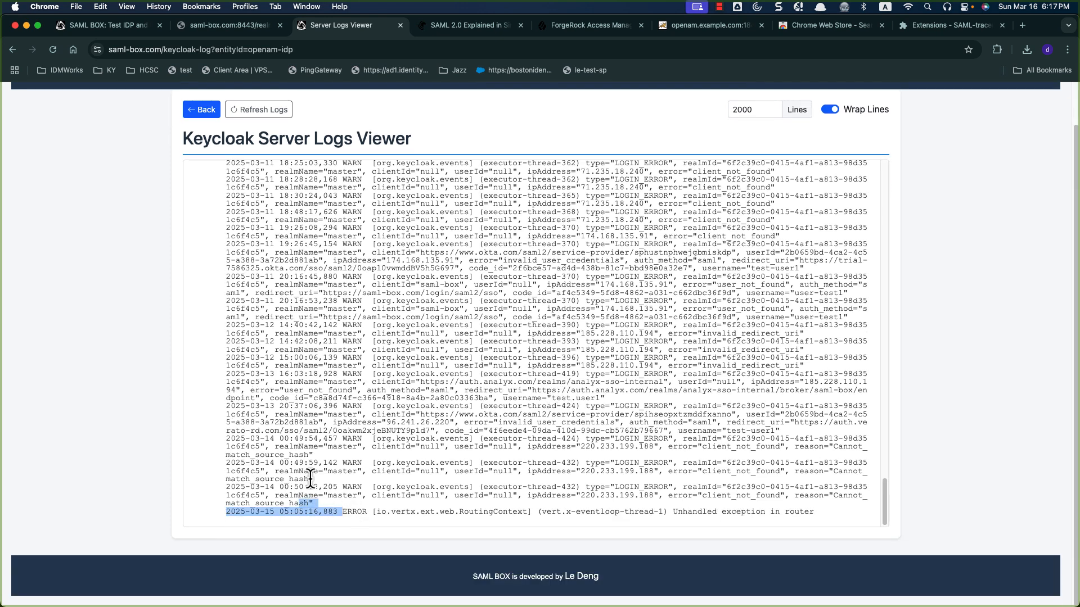
pyautogui.click(346, 380)
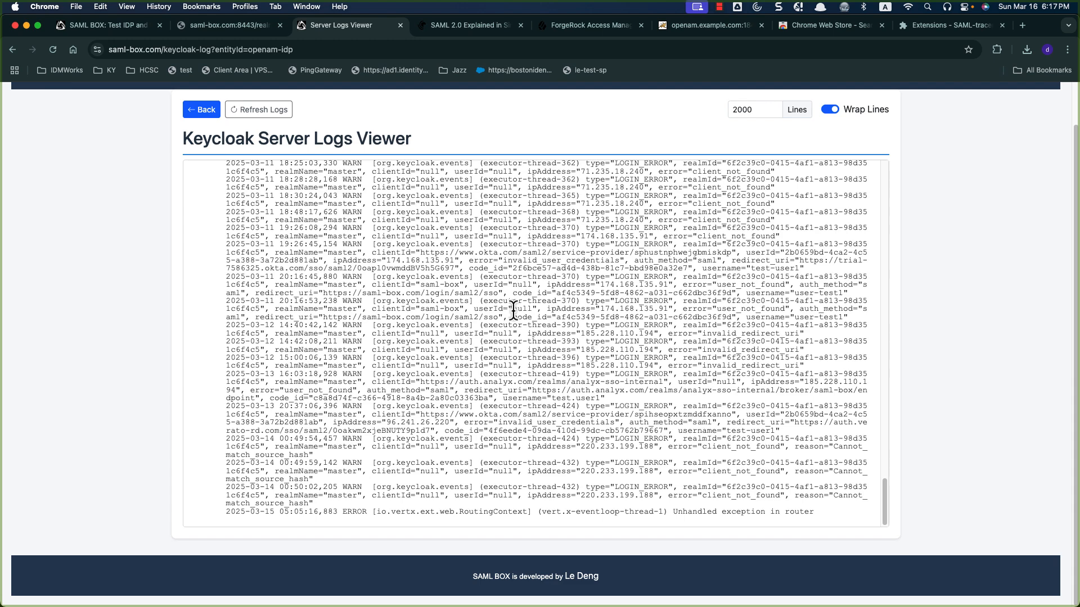
pyautogui.scroll(1, 509, 331)
pyautogui.scroll(10, 510, 332)
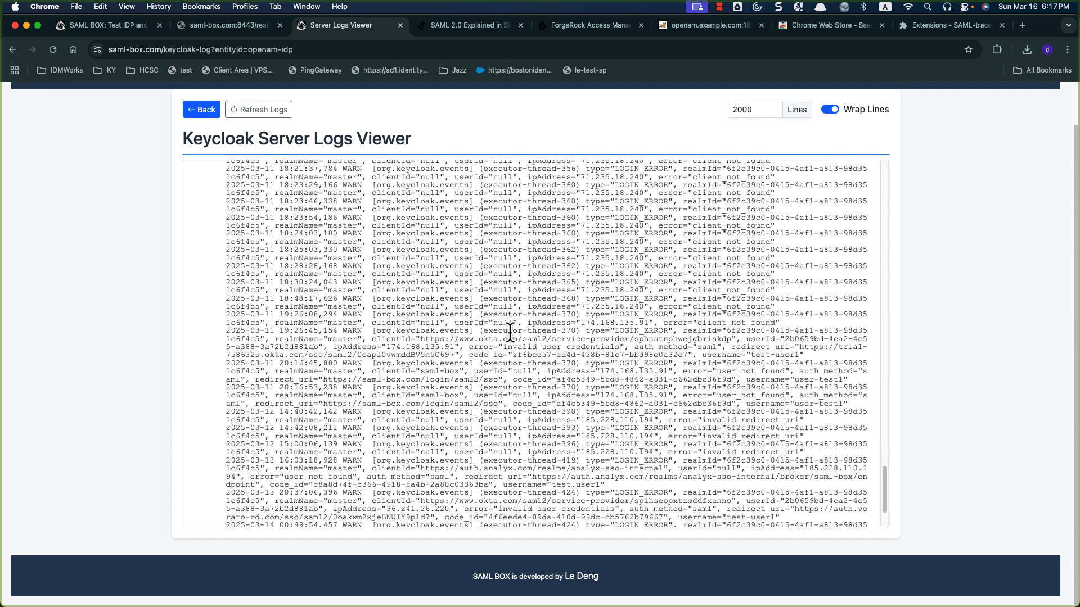
pyautogui.scroll(-10, 510, 332)
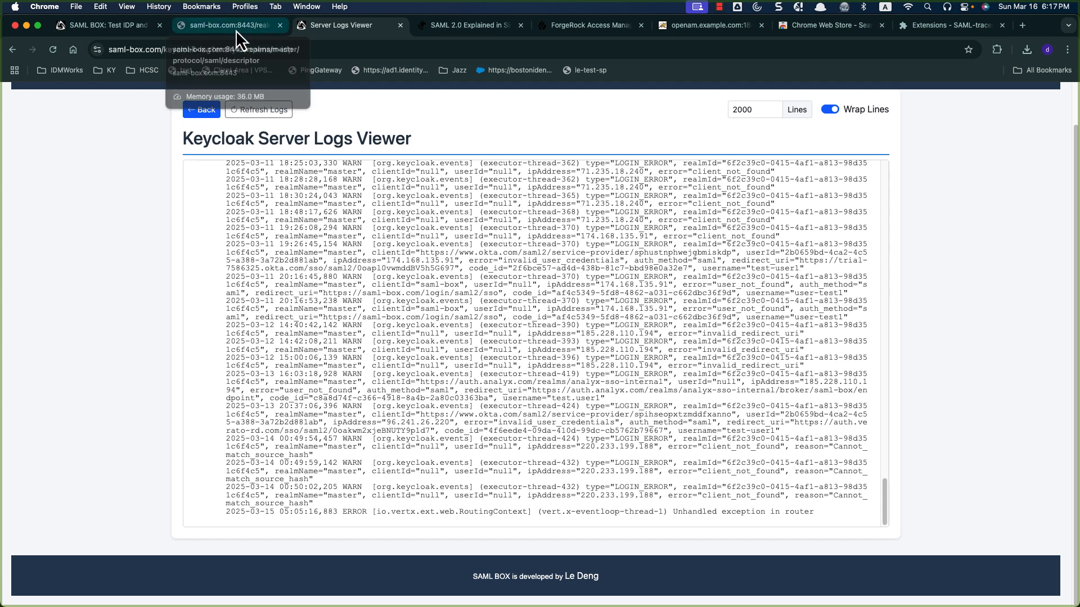
# From the SAML BOX home page's usage instructions, open the Spring Boot server log, check its latest entries and refresh it.
pyautogui.click(235, 29)
pyautogui.click(136, 22)
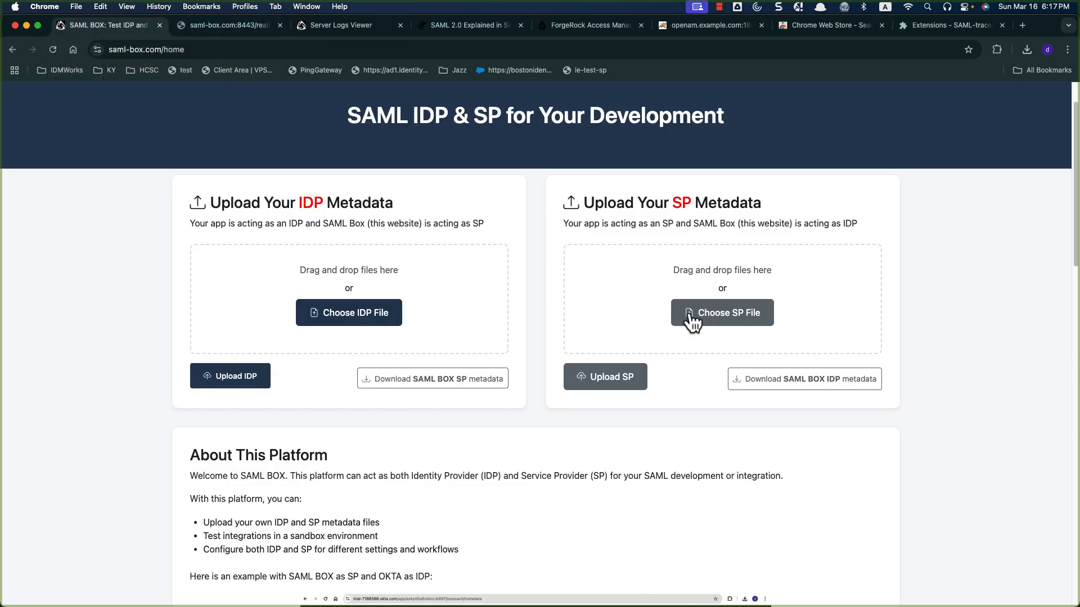
pyautogui.scroll(-2, 544, 278)
pyautogui.scroll(-10, 545, 278)
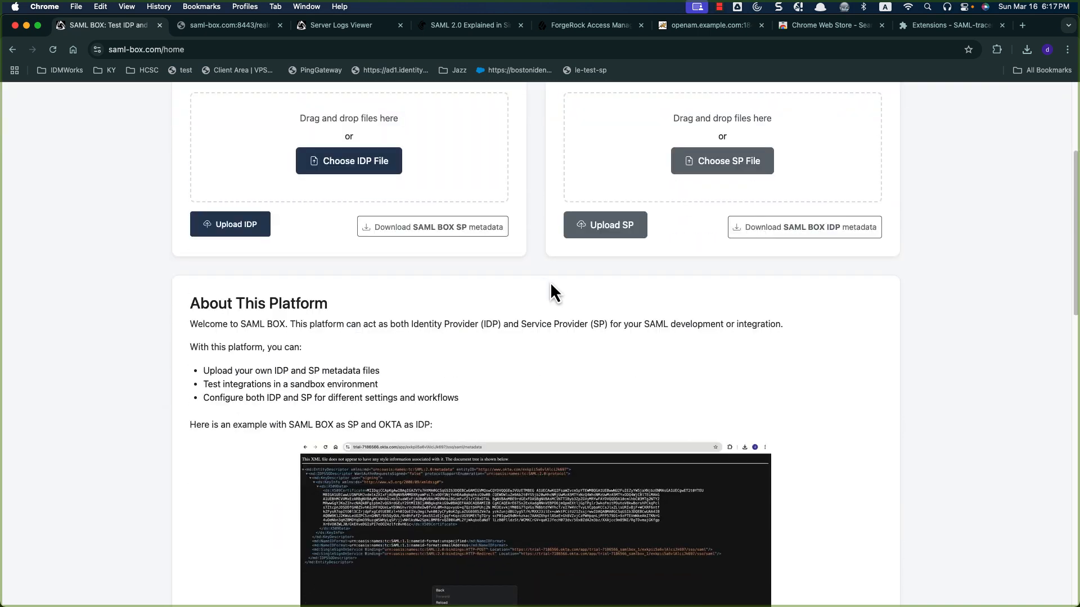
pyautogui.scroll(-2, 836, 384)
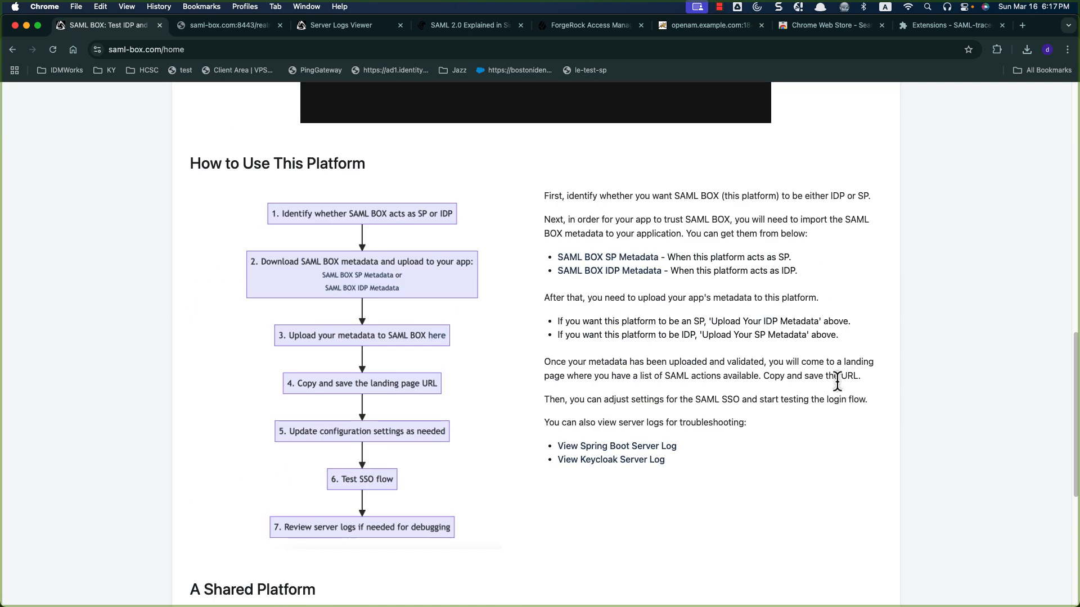
pyautogui.scroll(-1, 835, 383)
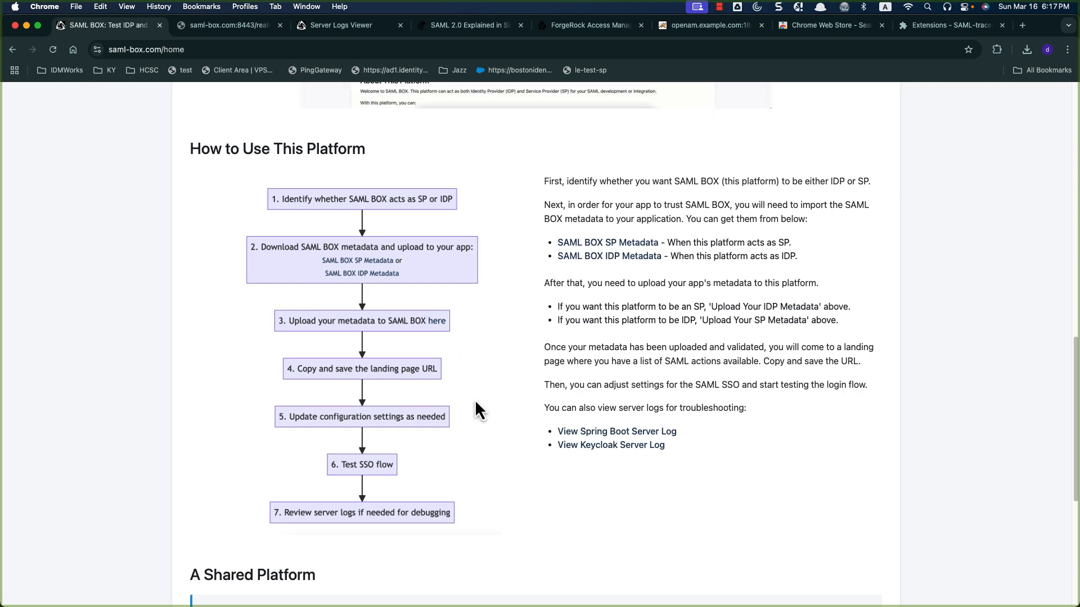
pyautogui.click(608, 435)
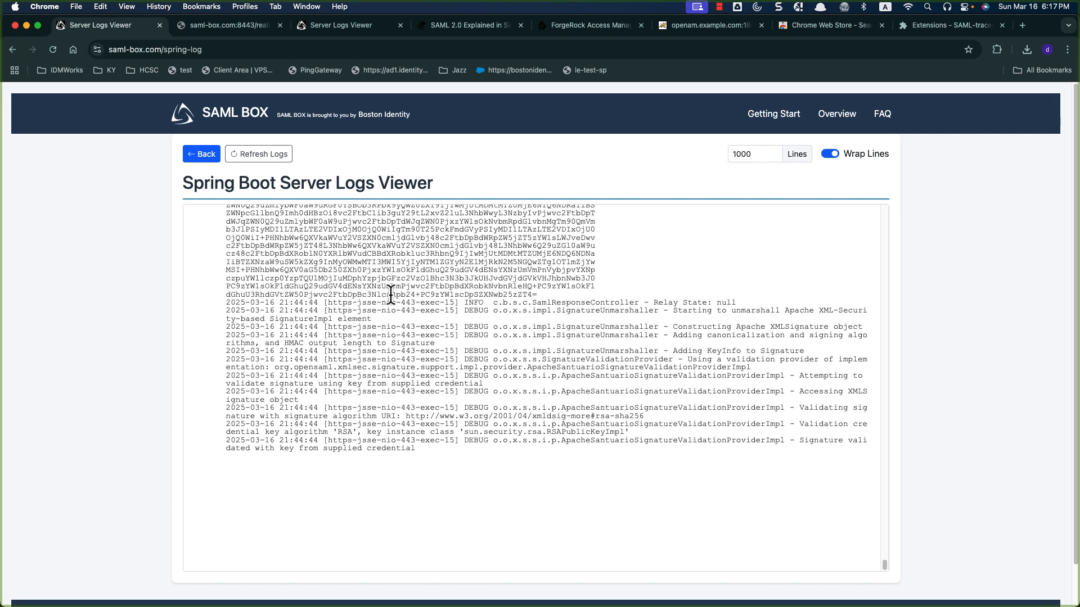
pyautogui.scroll(3, 390, 293)
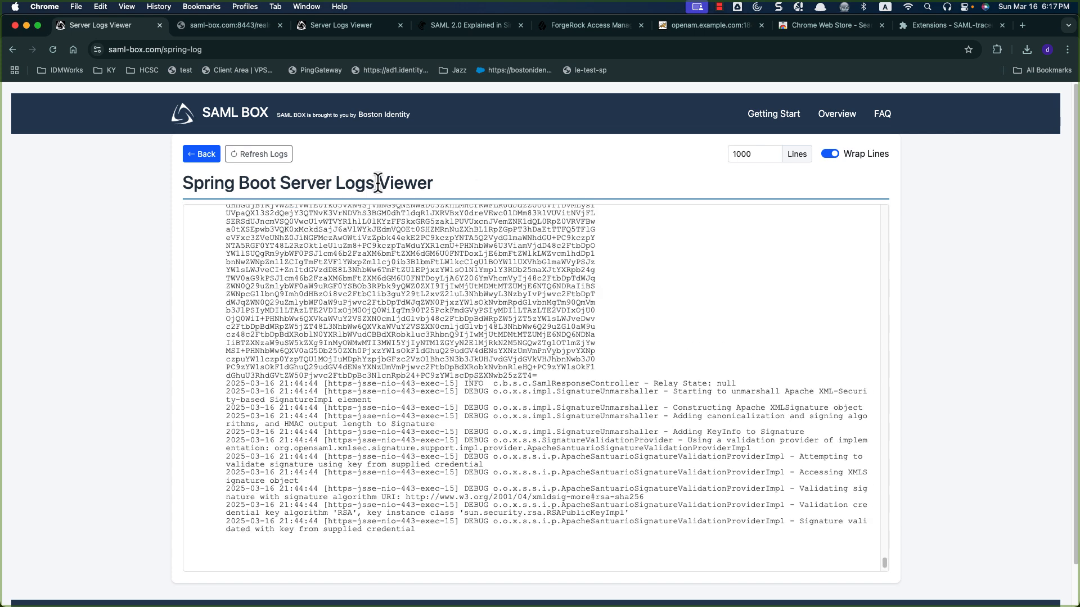
pyautogui.click(270, 158)
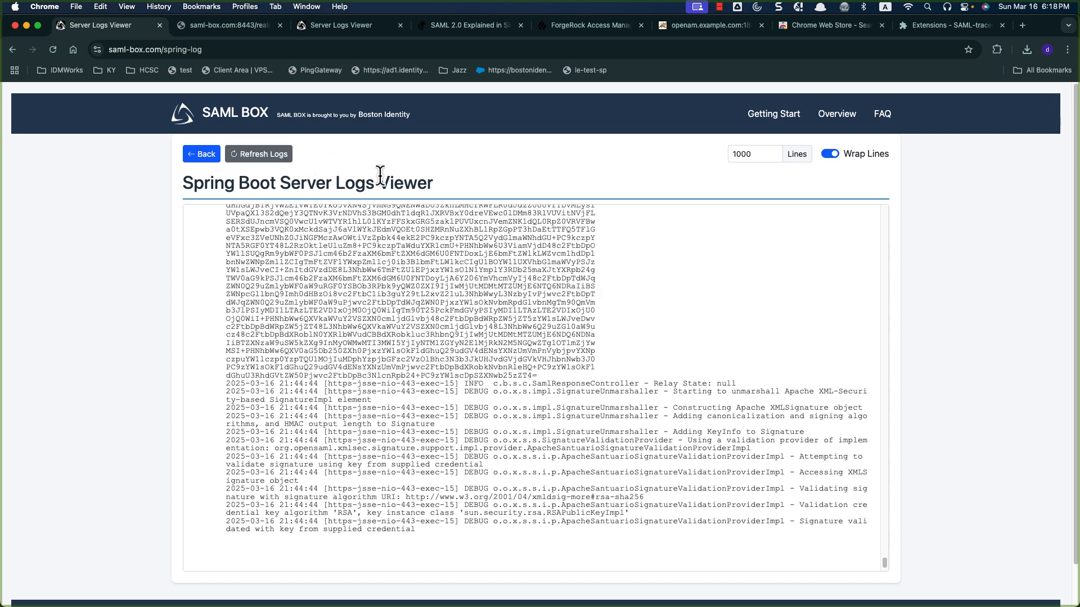